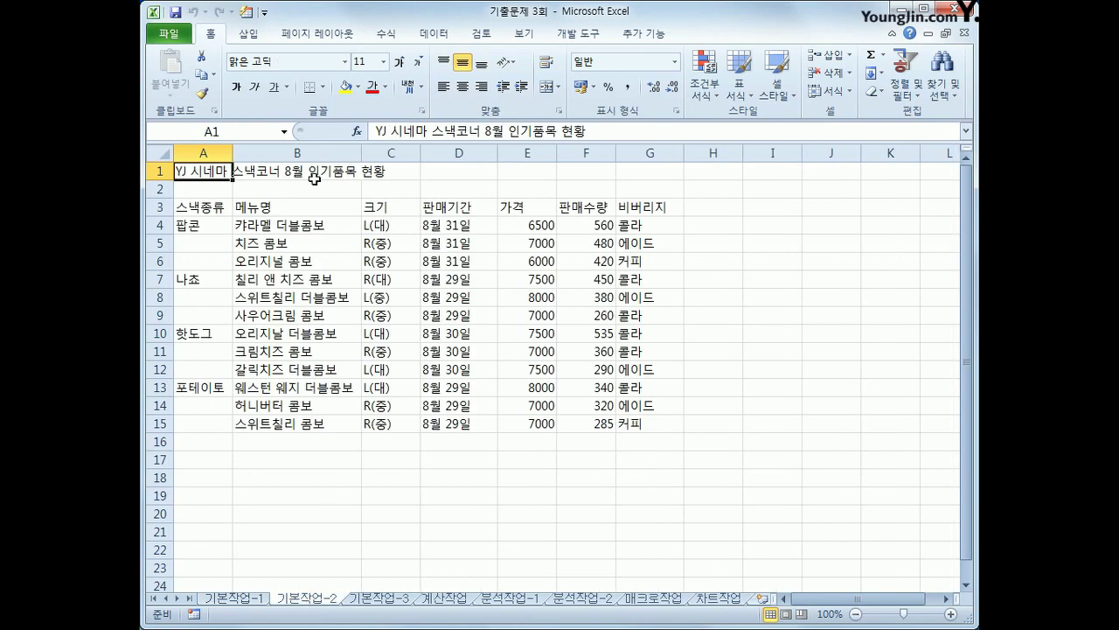
- Merge and center the title across A1:G1 and apply the 제목 1 cell style to it
drag(194, 175, 655, 174)
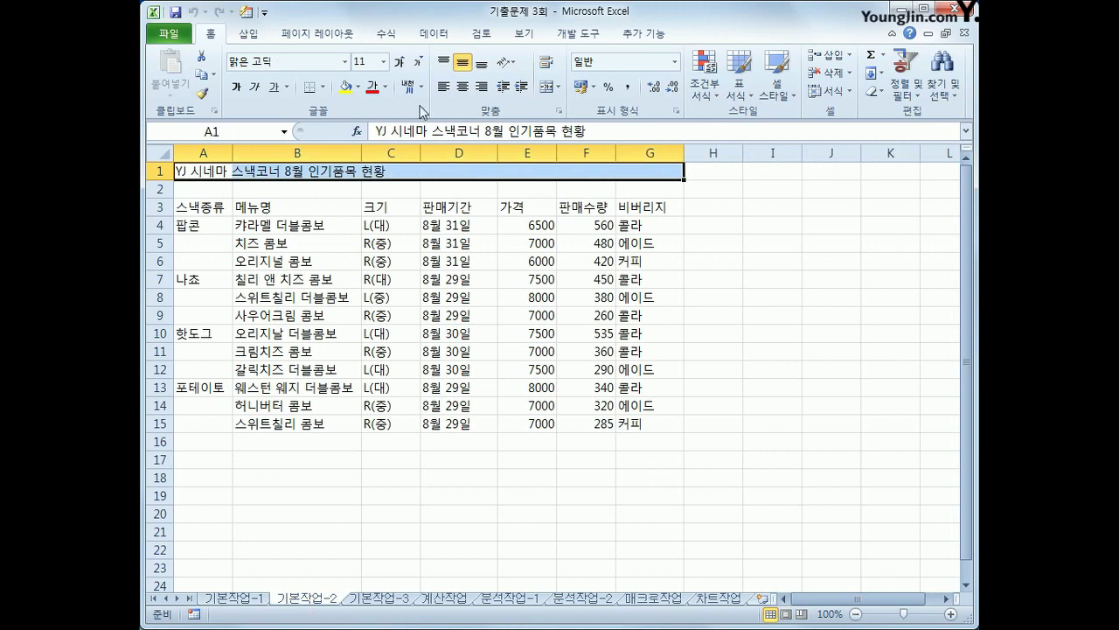
click(544, 87)
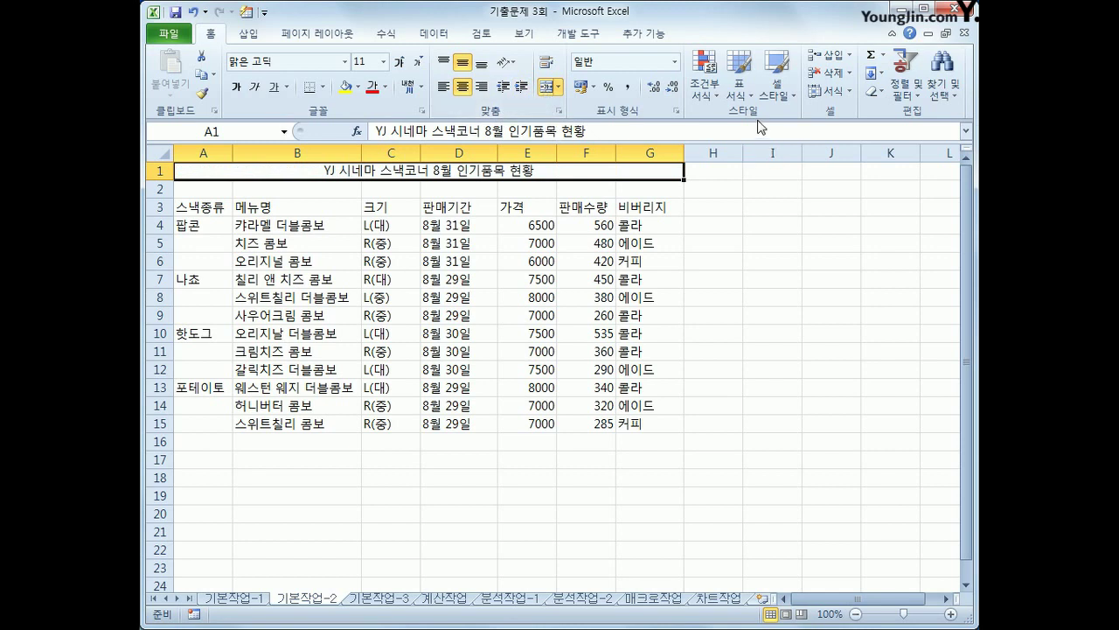
click(778, 102)
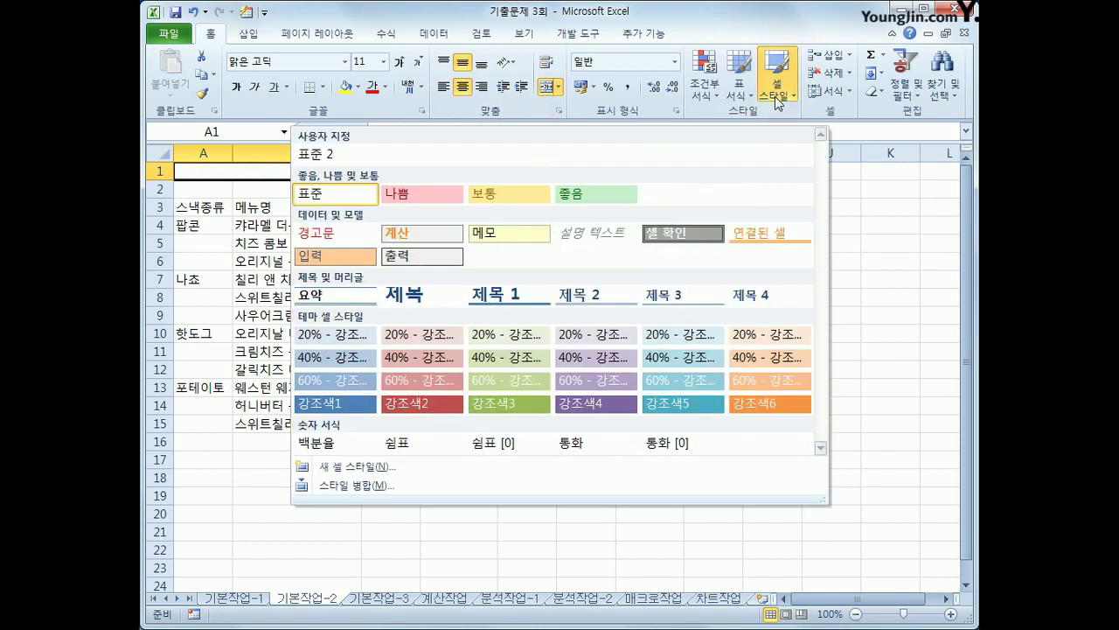
click(528, 293)
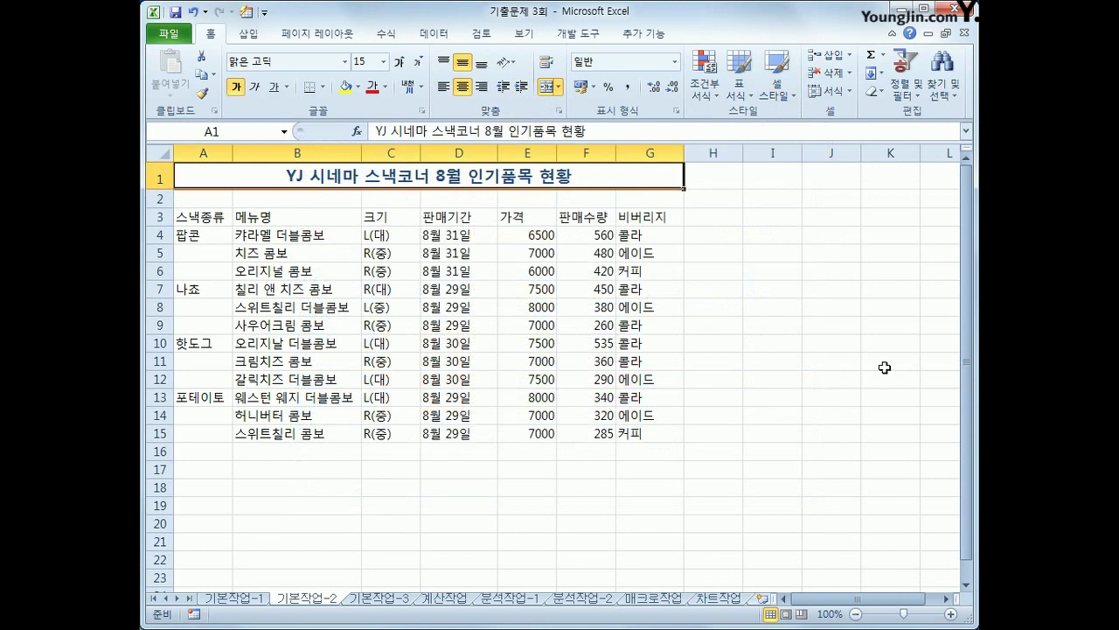
click(847, 384)
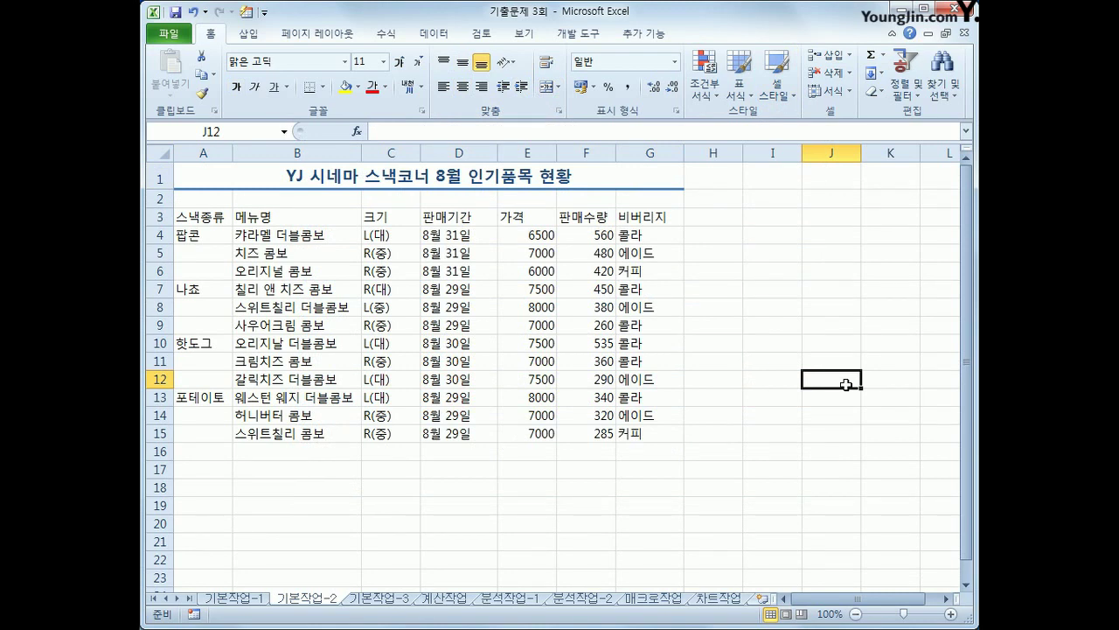
drag(184, 233, 191, 271)
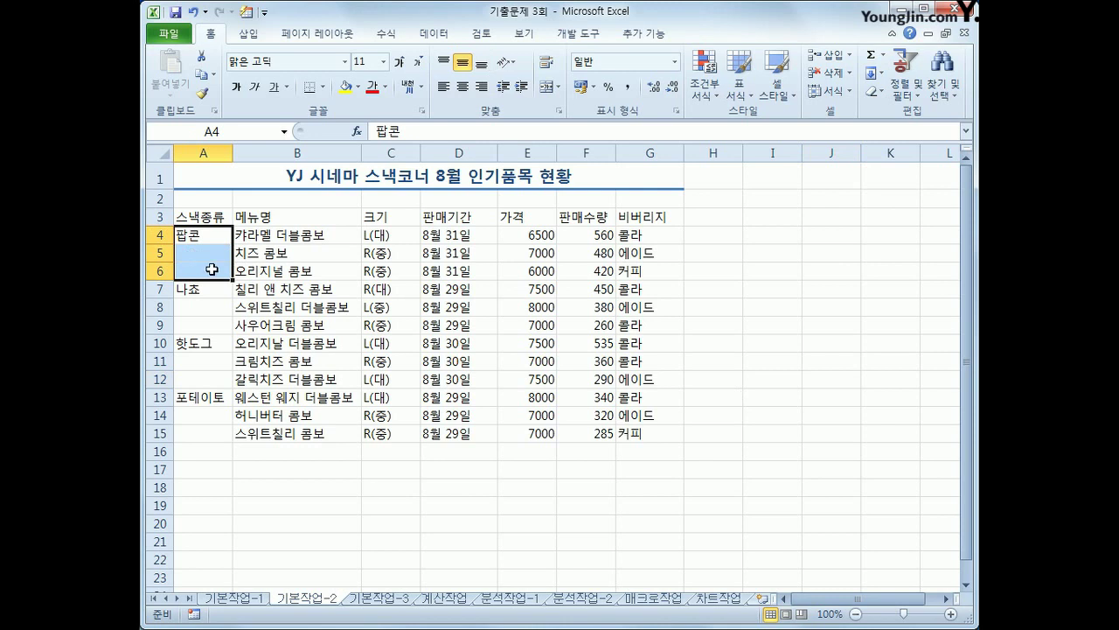
- Set the height of row 1 to 28
click(161, 178)
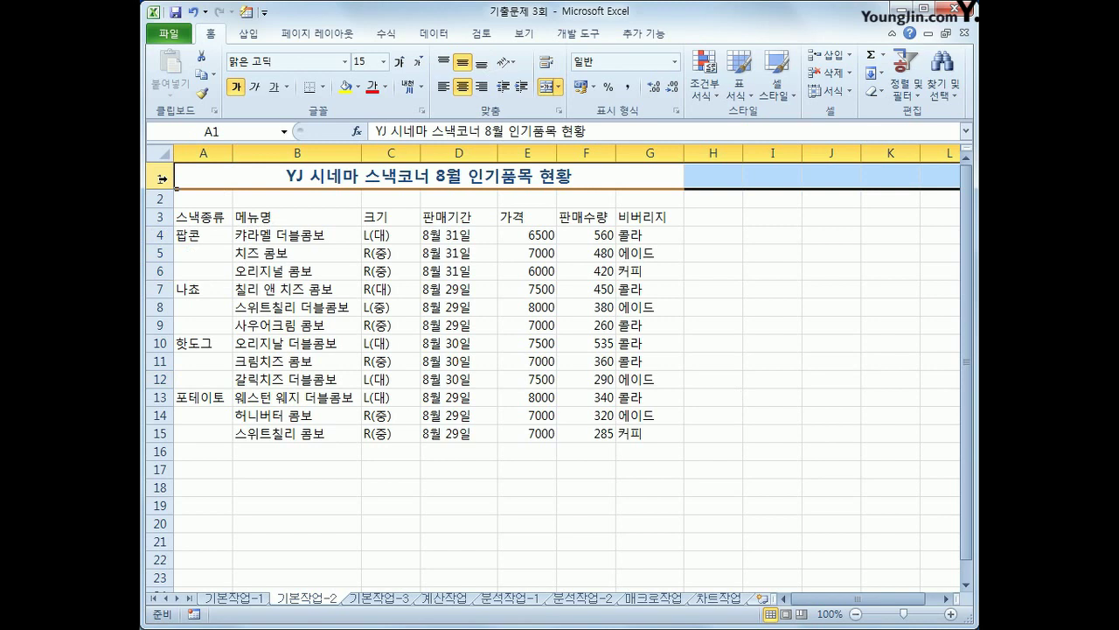
right_click(162, 178)
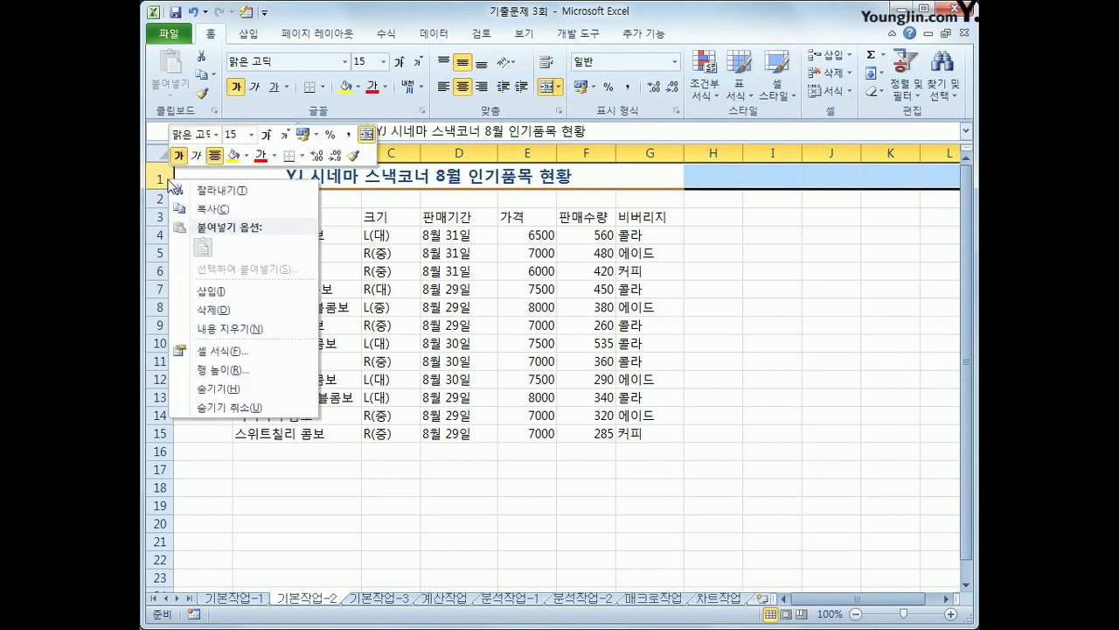
click(248, 369)
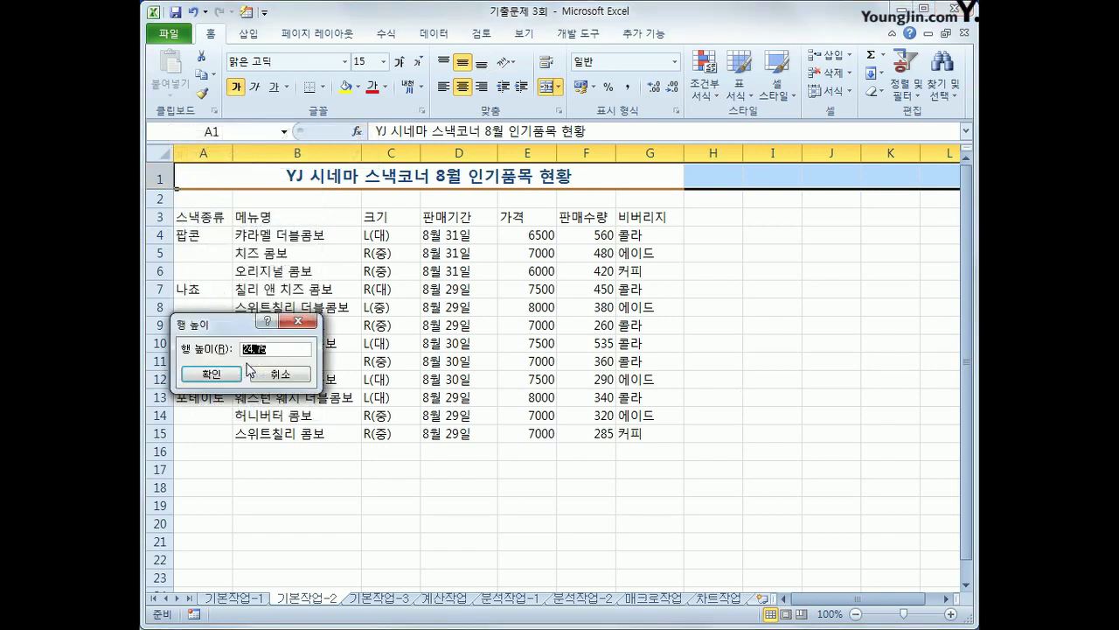
text(28)
click(211, 373)
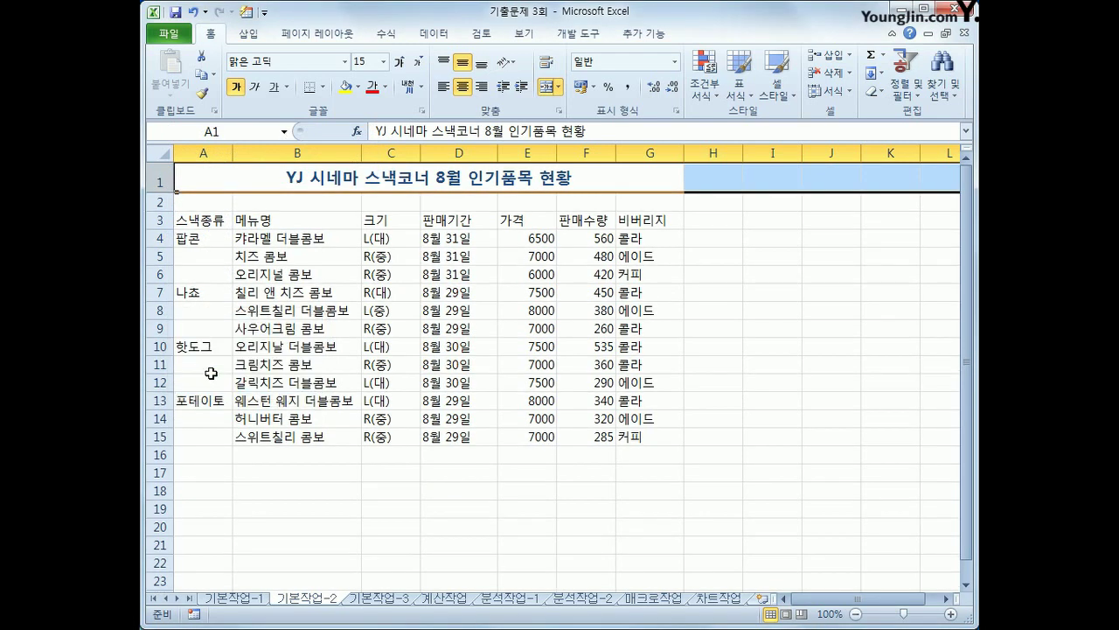
click(271, 172)
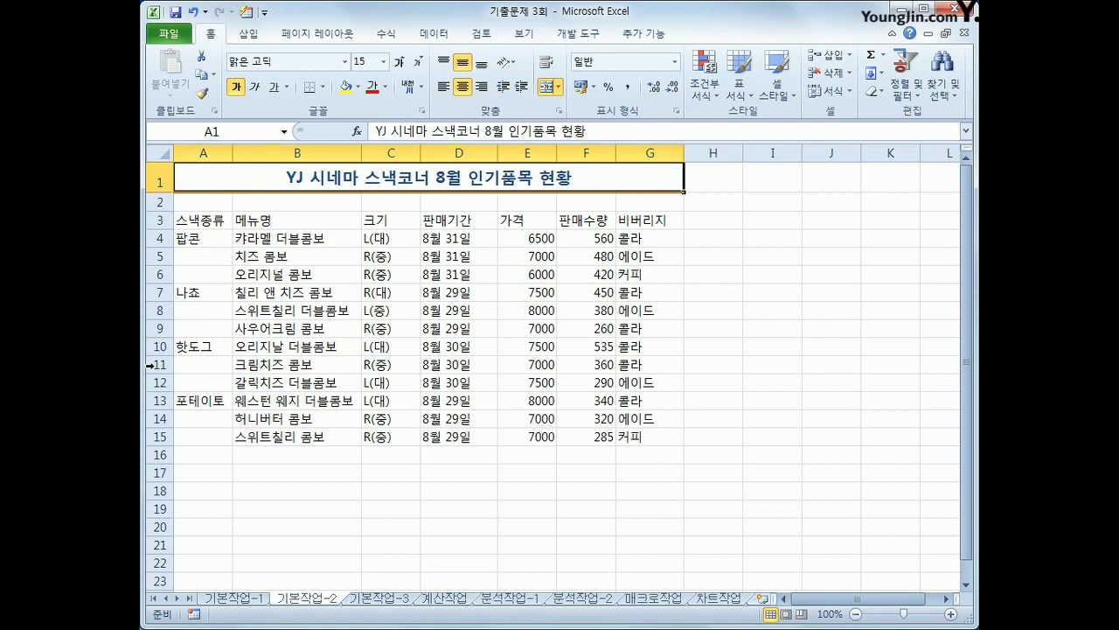
- Merge and center each snack category block in column A: A4:A6, A7:A9, A10:A12 and A13:A15
click(194, 239)
drag(194, 239, 206, 433)
ctrl+click(208, 350)
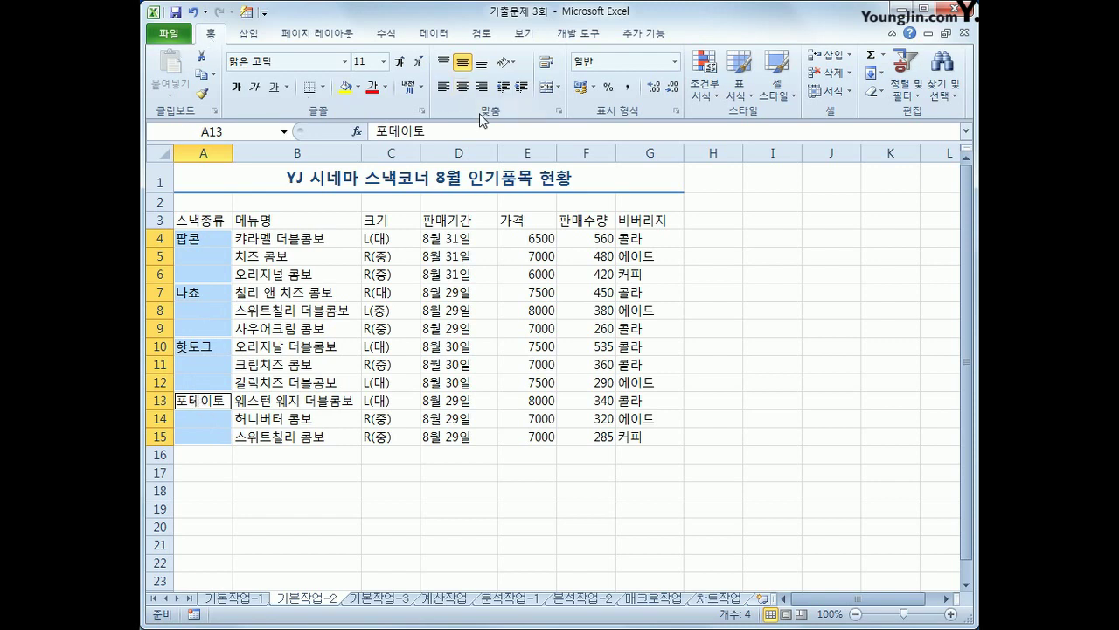
click(546, 87)
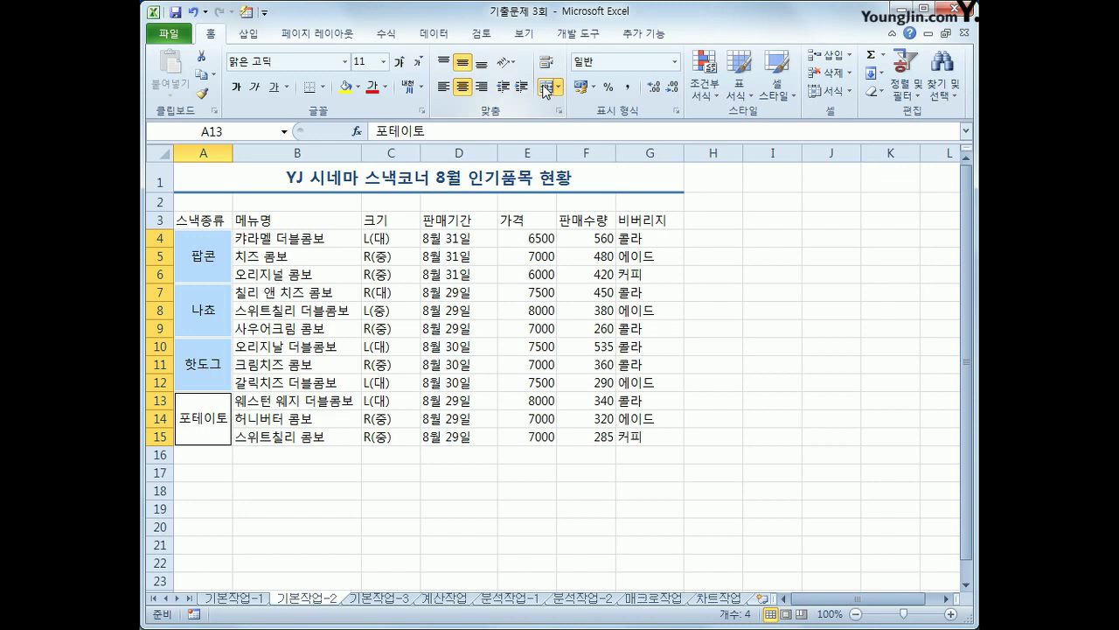
- Fill the header cells A3:G3 and the snack category cells A4:A15 with the standard orange color
drag(188, 220, 645, 222)
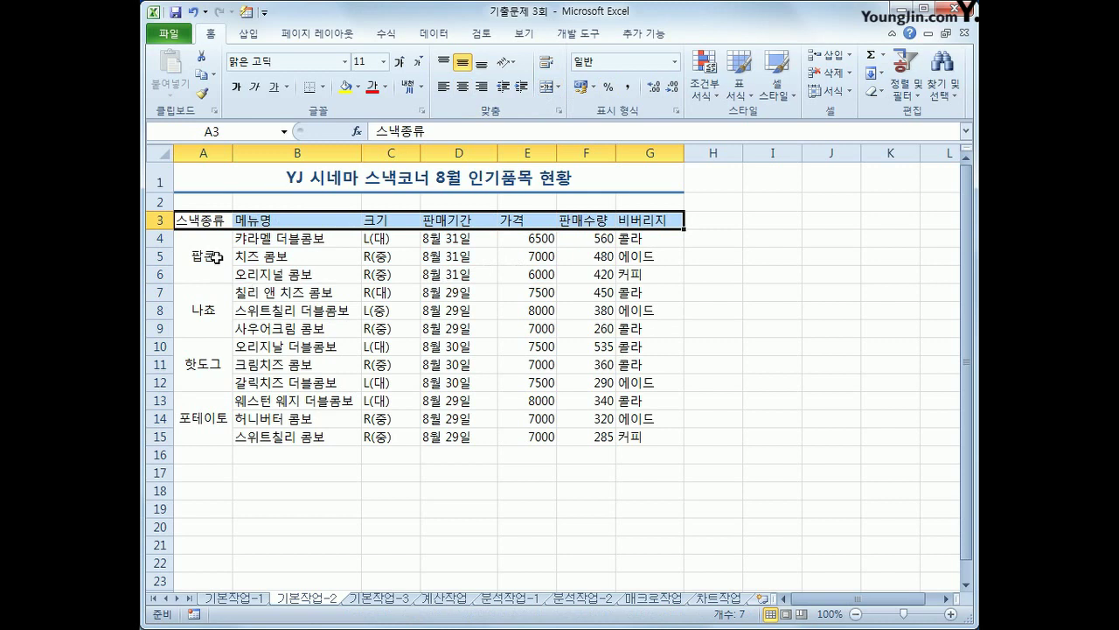
drag(214, 258, 213, 434)
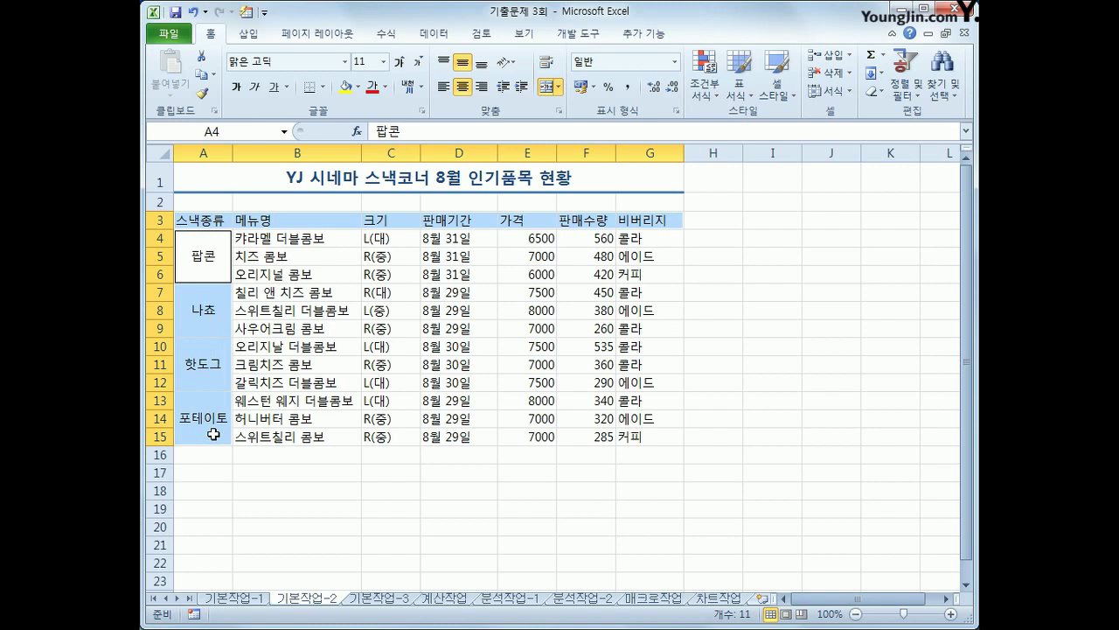
click(359, 87)
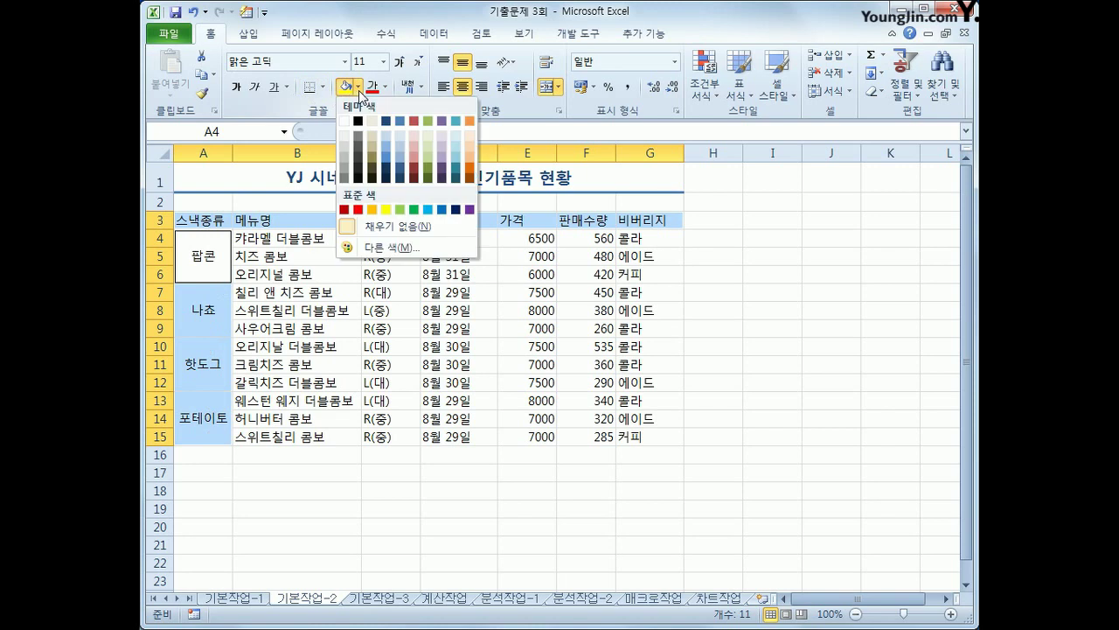
click(371, 210)
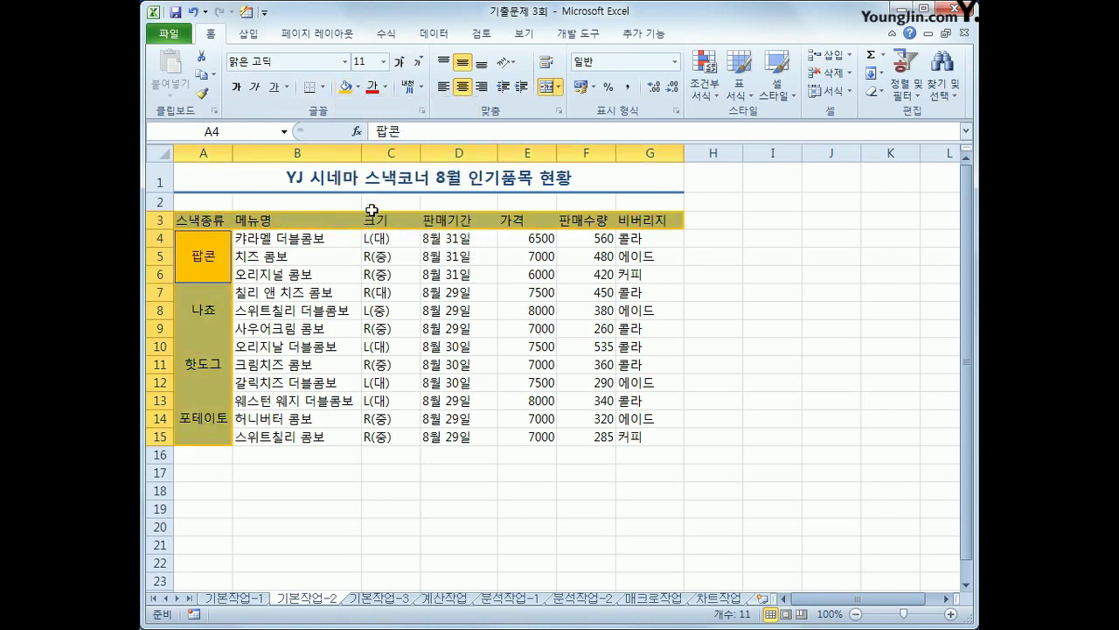
click(204, 275)
click(203, 304)
click(200, 387)
click(198, 426)
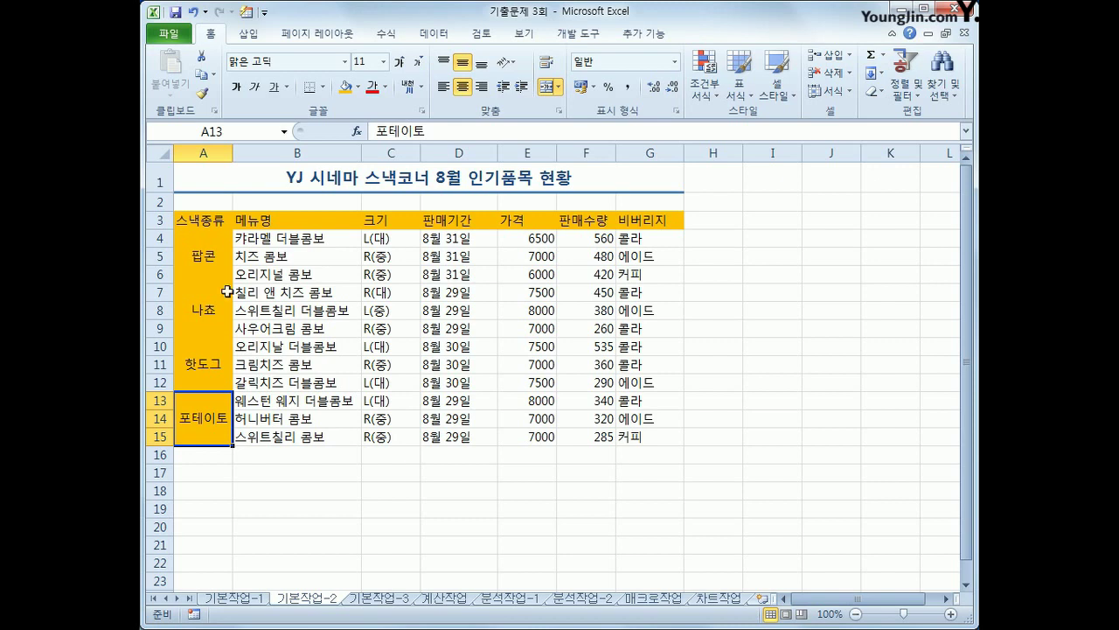
- Insert the special character ◈ at the start of the title text in cell A1
click(302, 183)
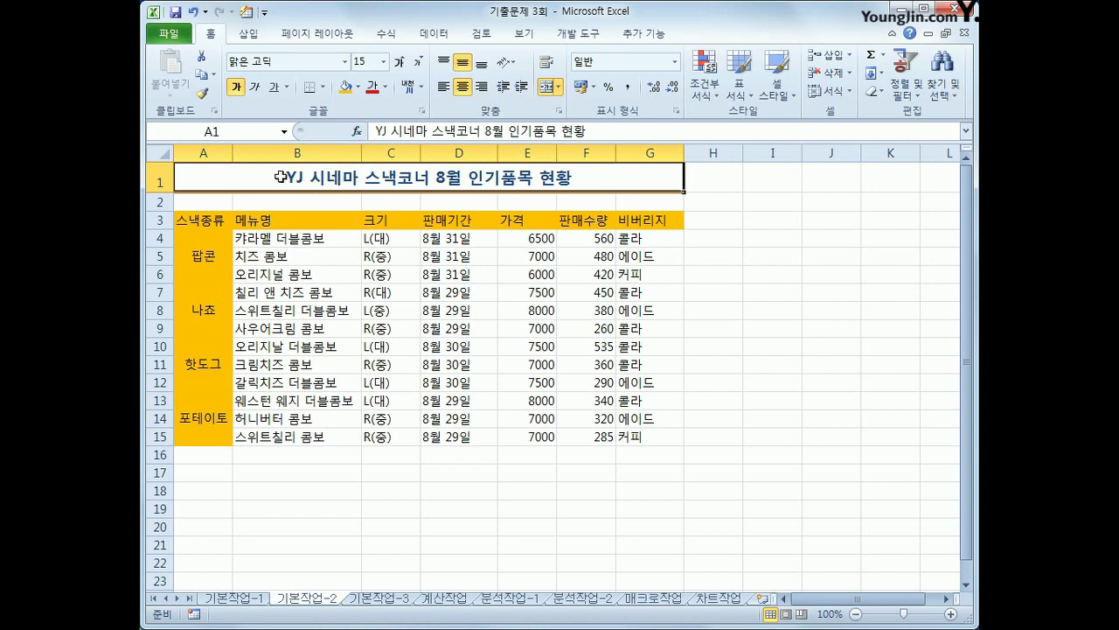
double_click(280, 177)
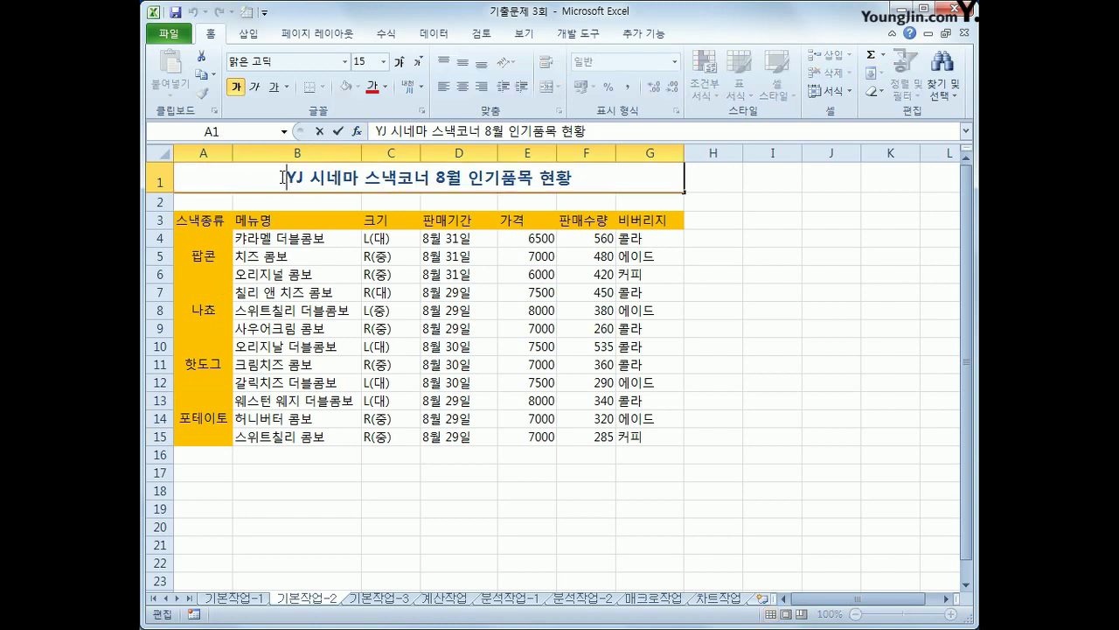
click(373, 130)
text(a)
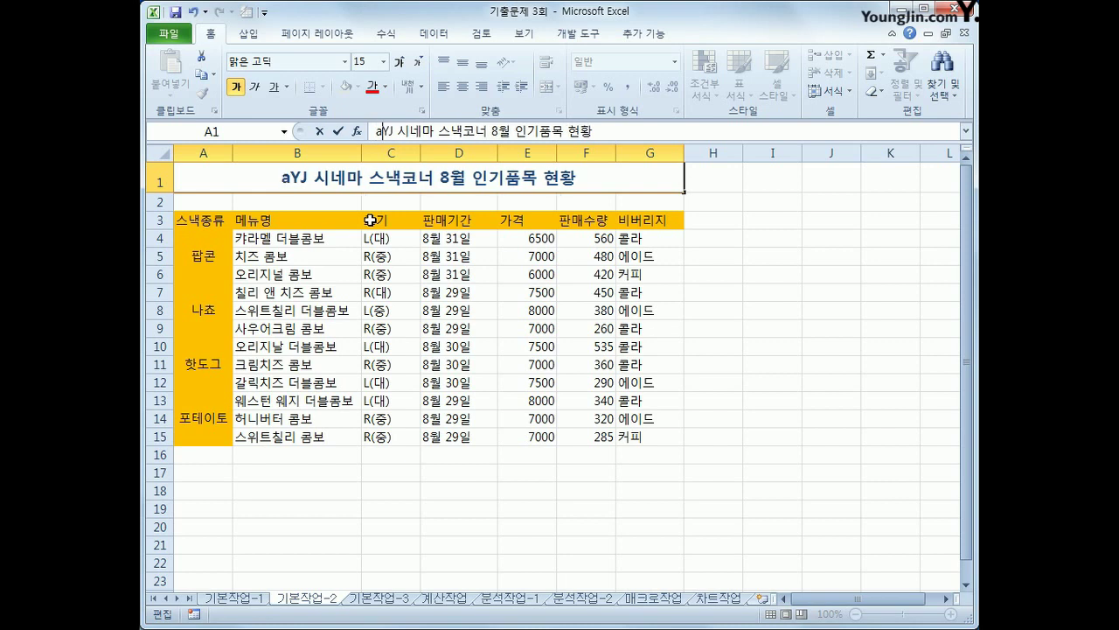
key(BackSpace)
text(ㅁ)
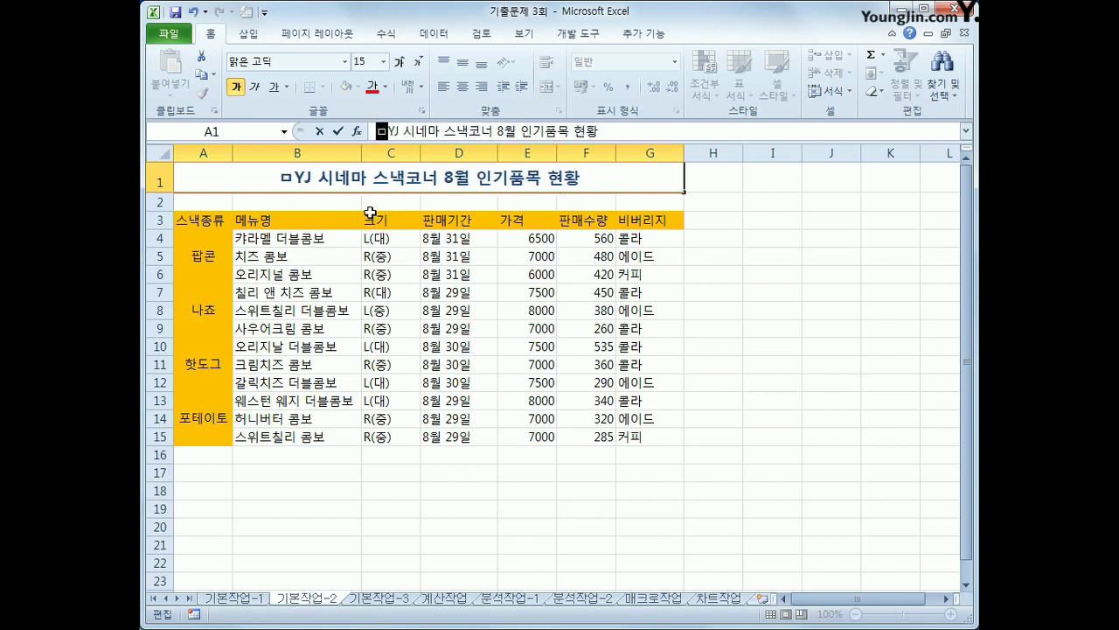
key(Hangul_Hanja)
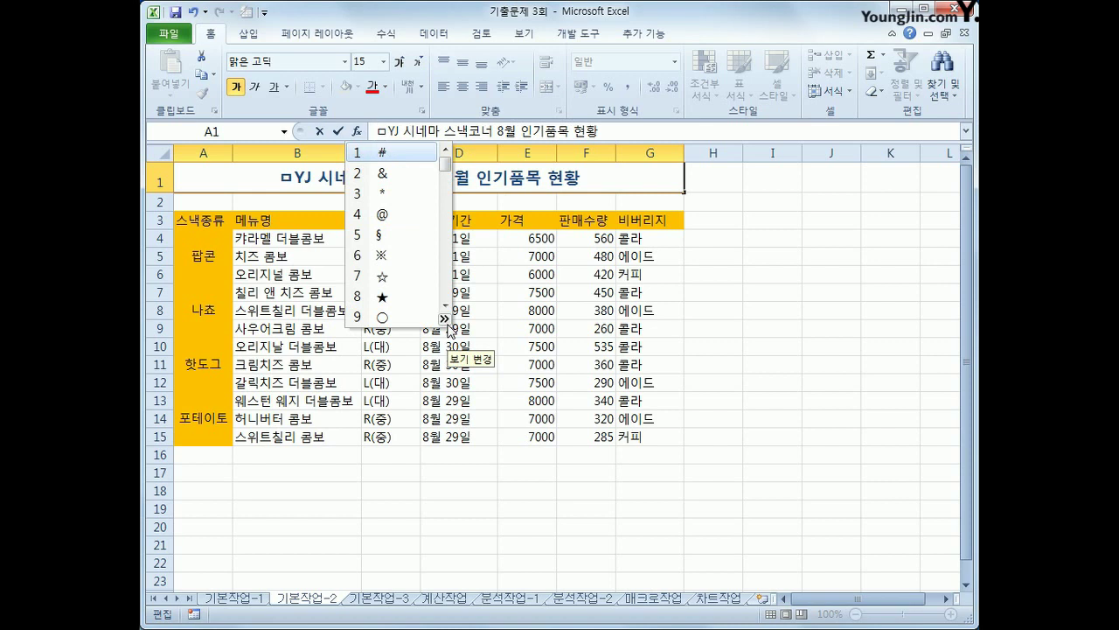
click(446, 321)
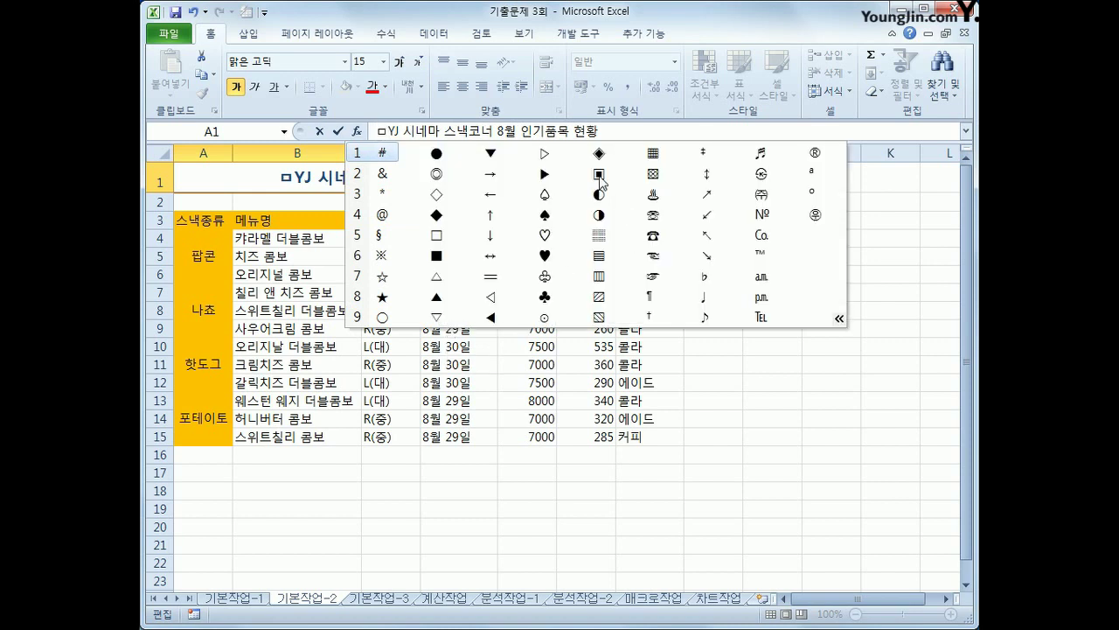
click(598, 155)
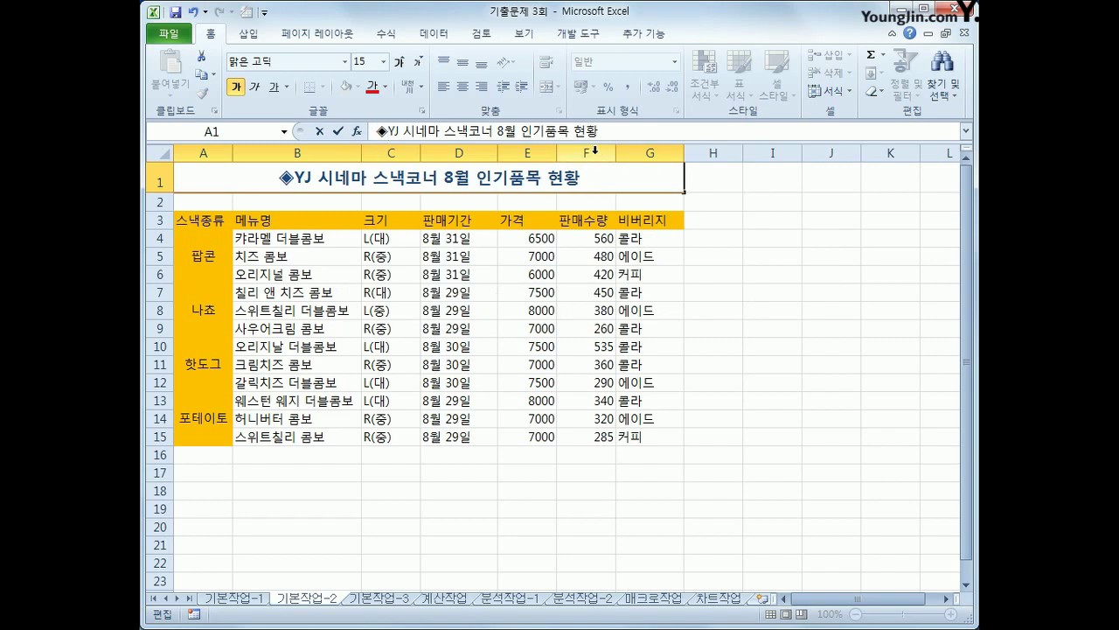
- Add the special character ◈ at the end of the title in cell A1 and commit the entry
click(607, 129)
text(ㅁ)
key(Hangul_Hanja)
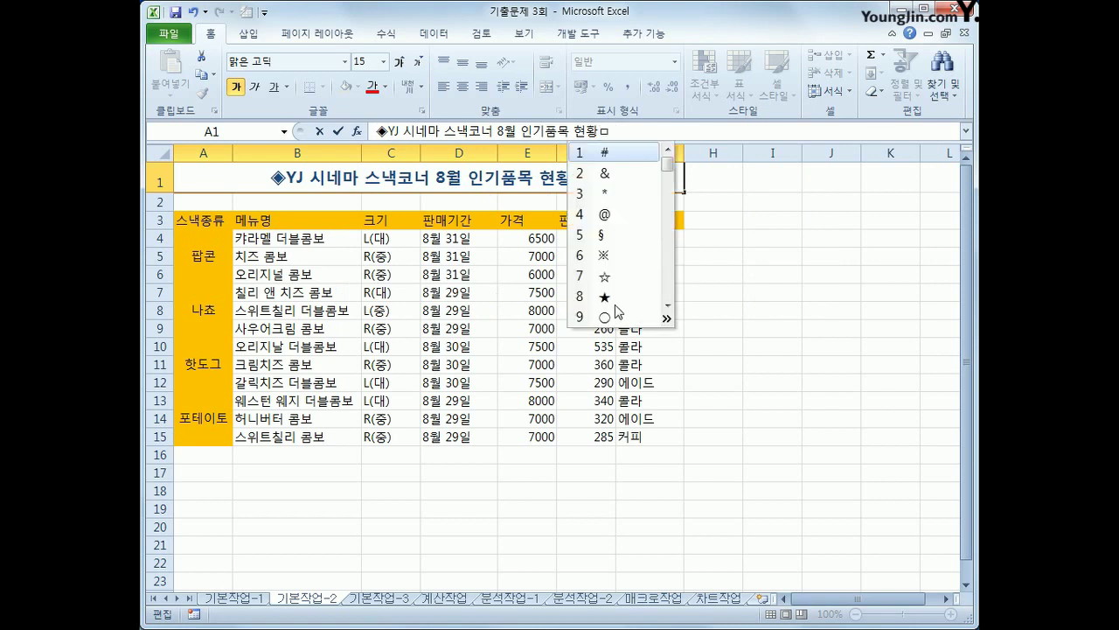
click(667, 318)
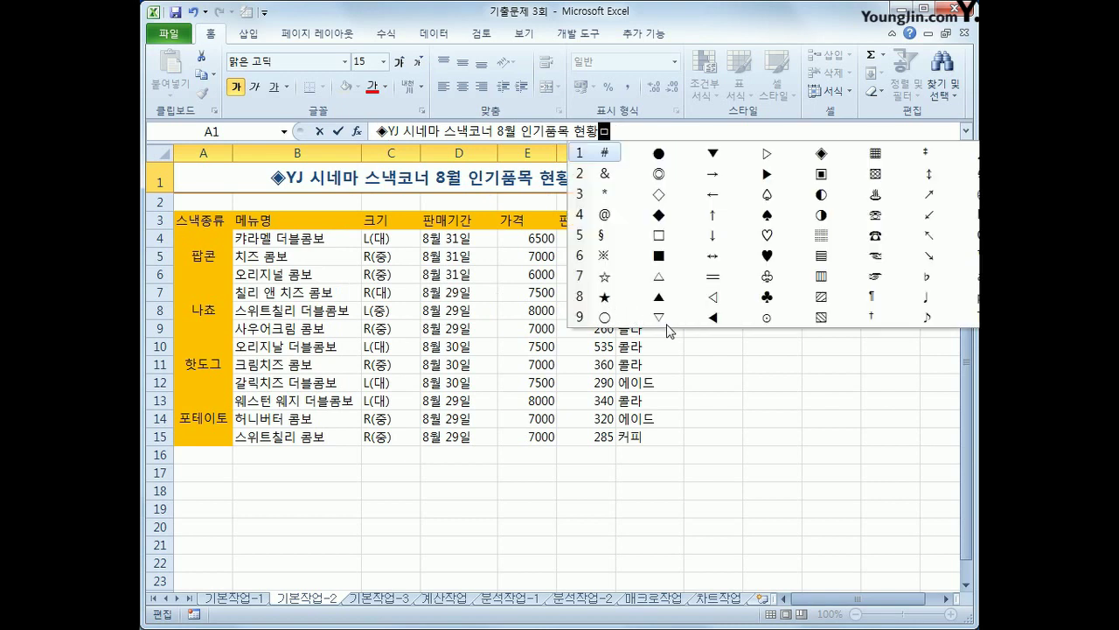
click(826, 158)
click(741, 328)
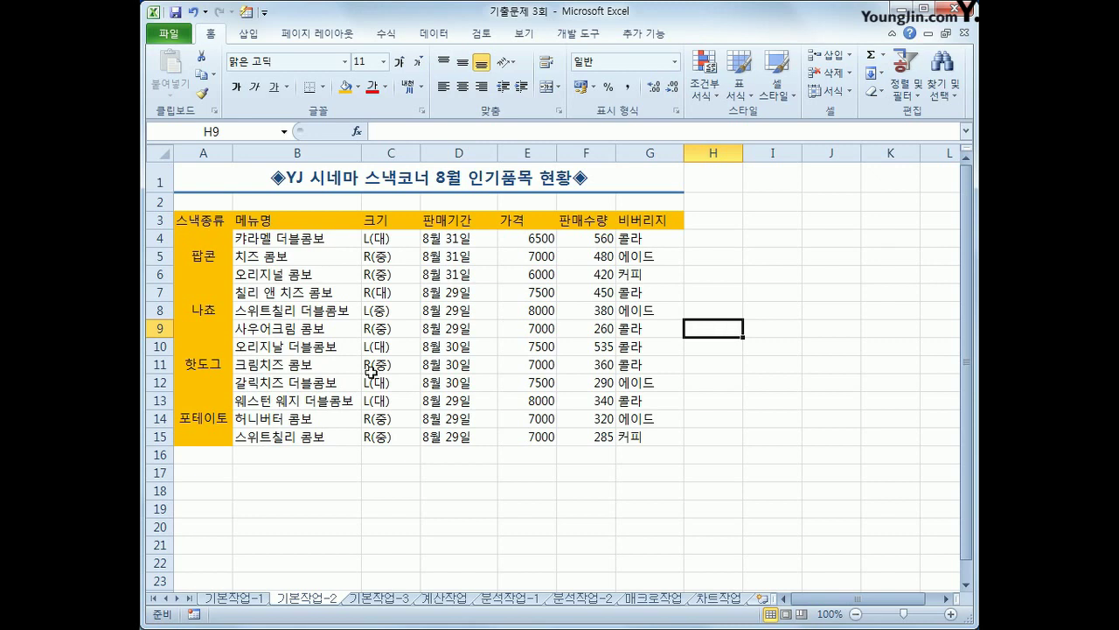
drag(467, 234, 472, 442)
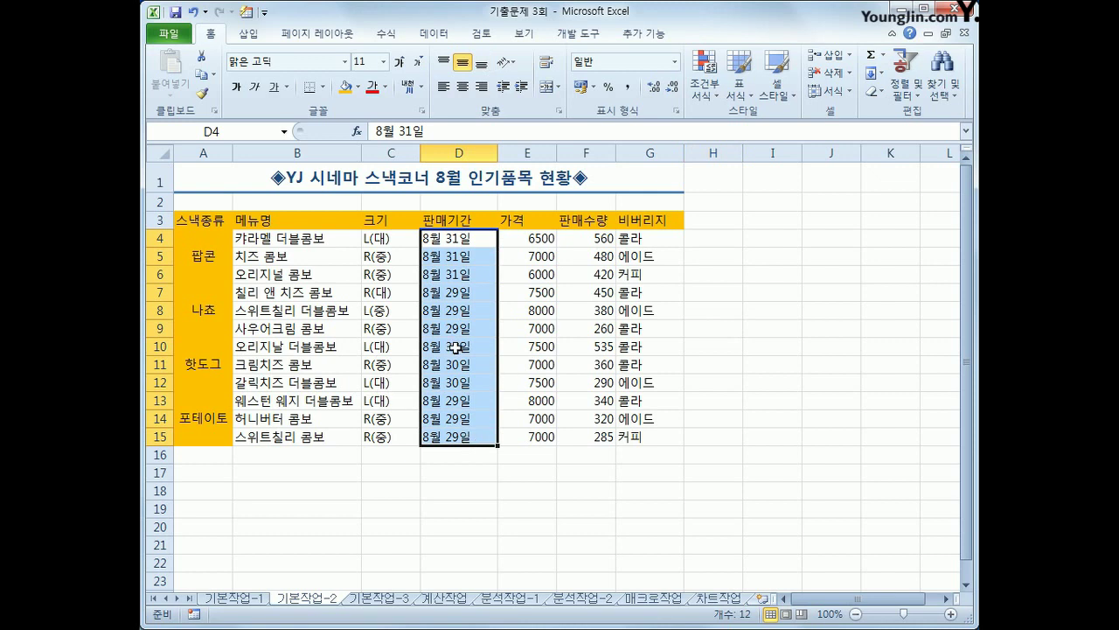
right_click(458, 276)
click(558, 511)
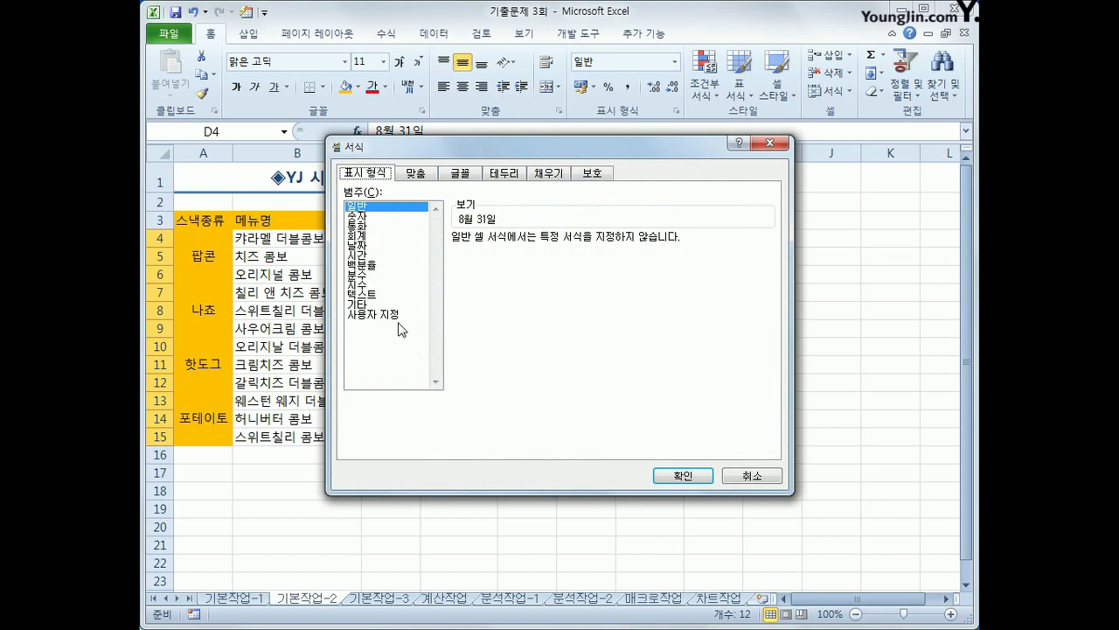
click(398, 316)
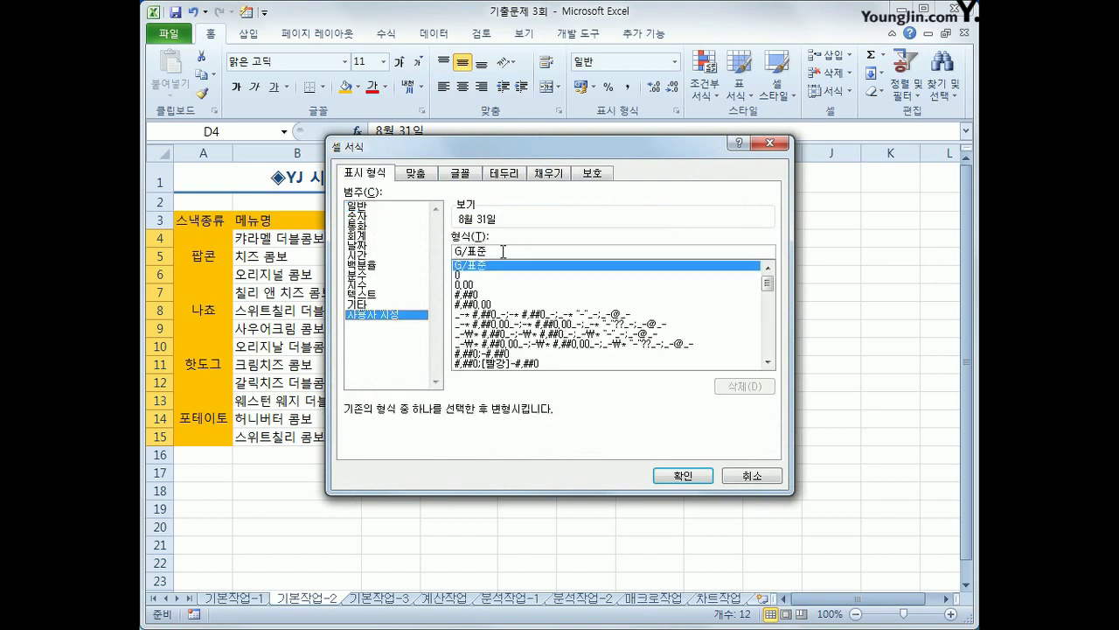
drag(503, 252, 382, 257)
text(@)
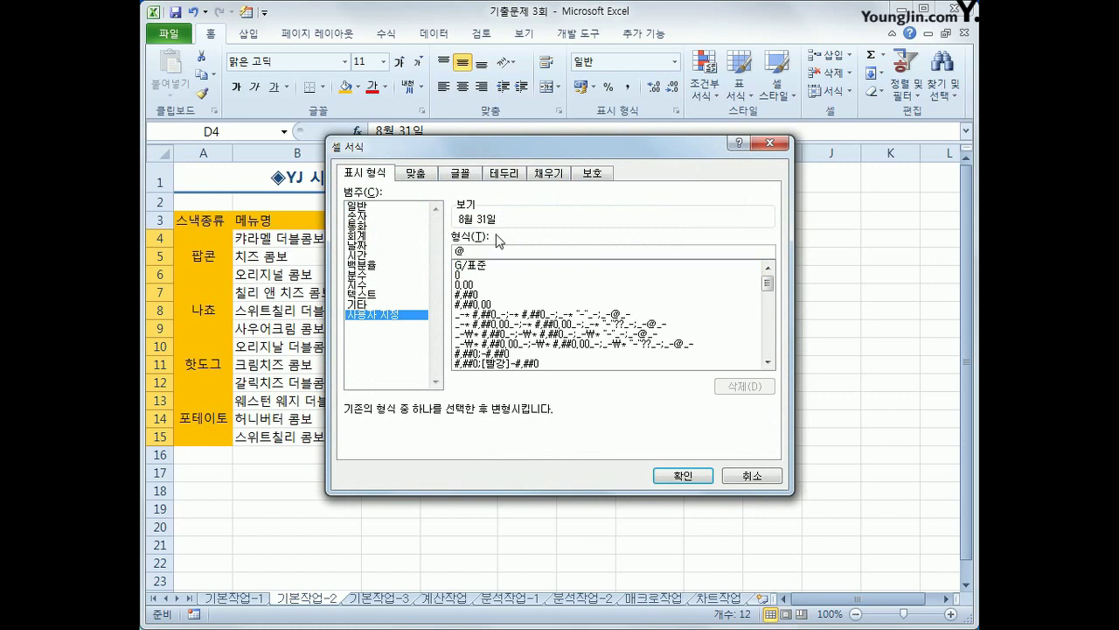
drag(549, 155, 552, 237)
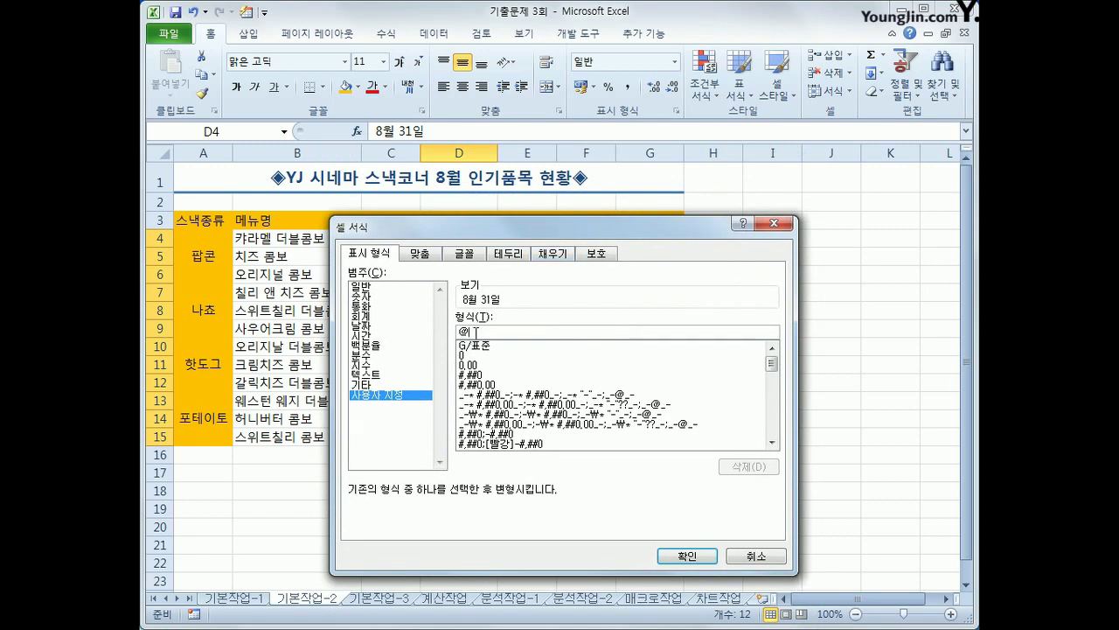
text(까)
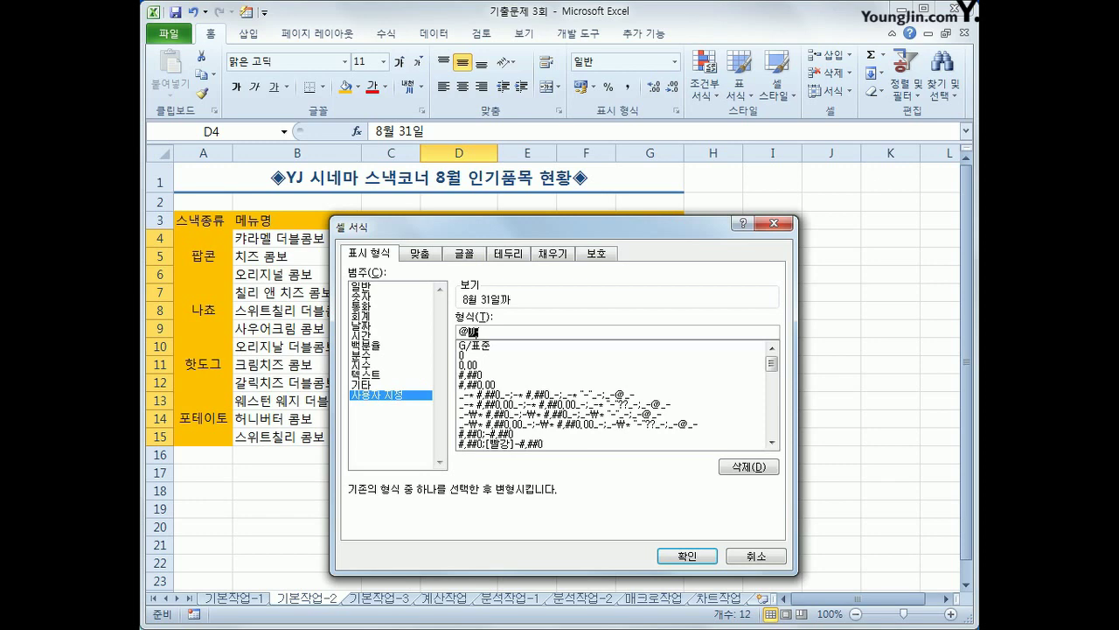
text(지)
click(700, 556)
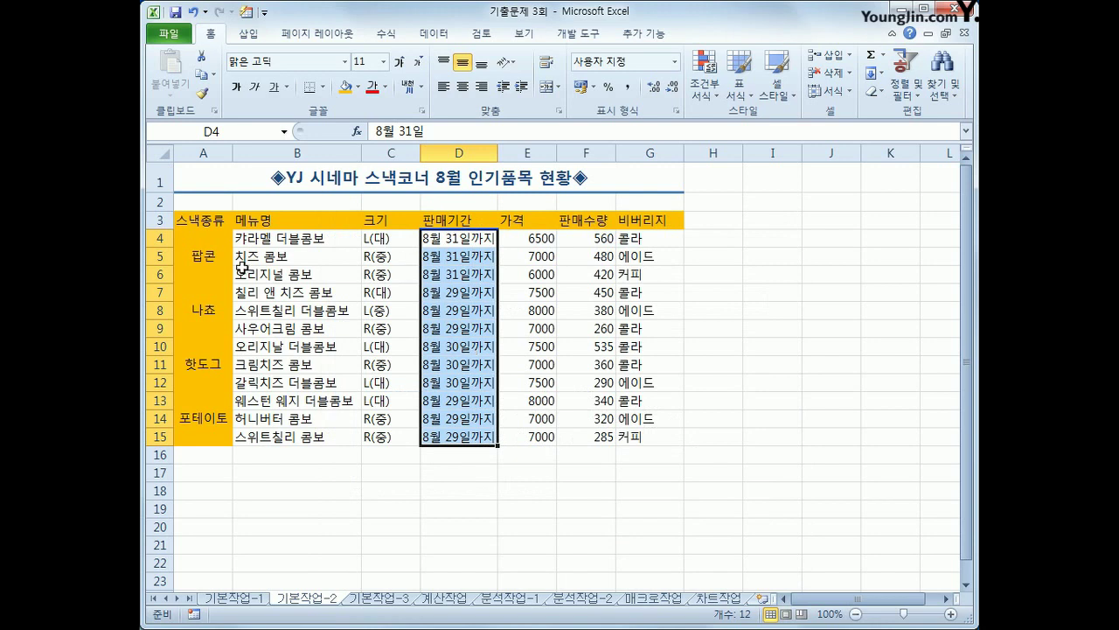
- Apply all borders to the table range A3:G15 and center its contents horizontally
drag(214, 219, 651, 424)
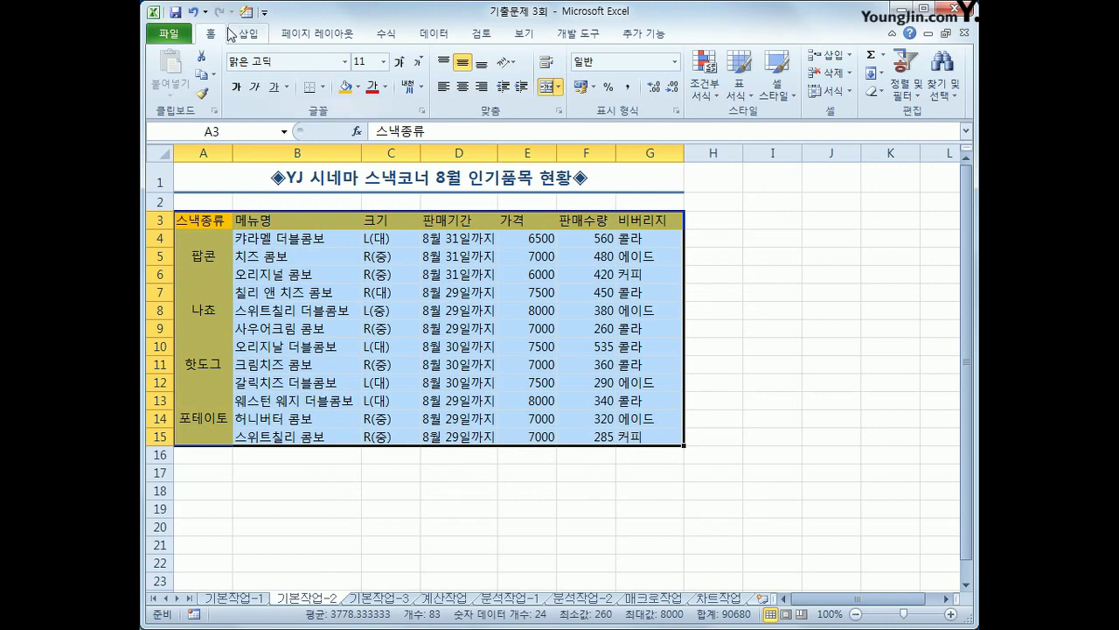
click(324, 88)
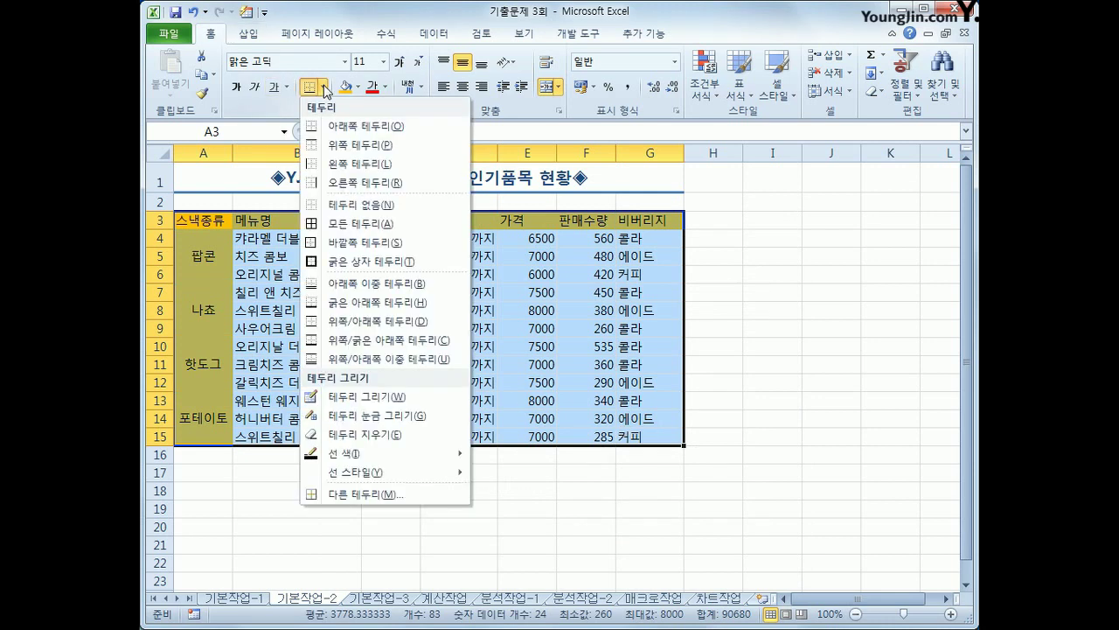
click(343, 224)
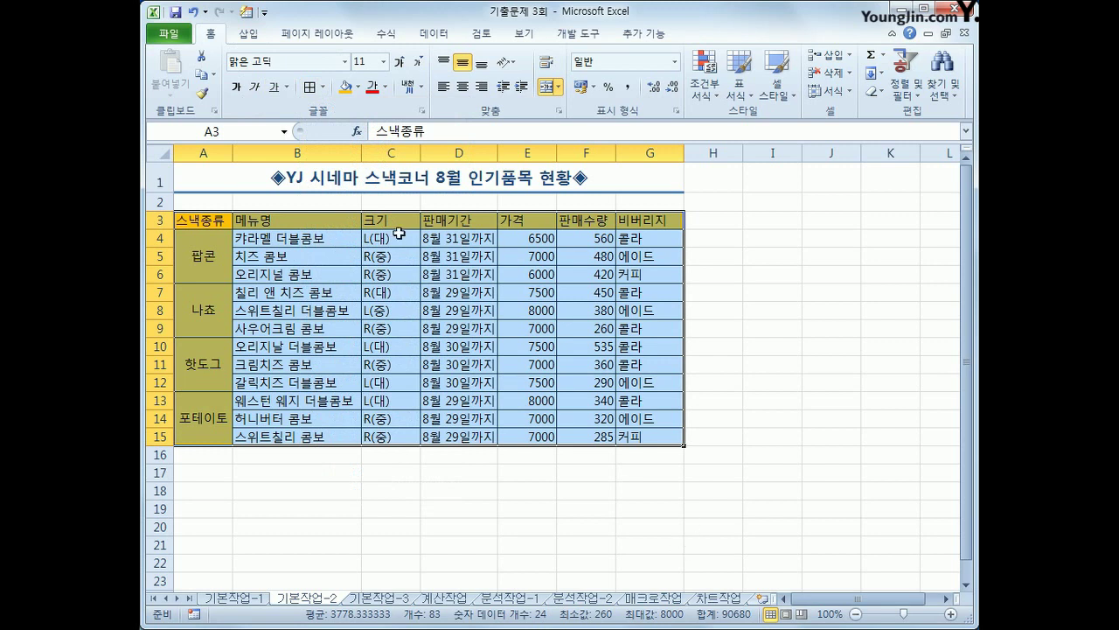
click(463, 87)
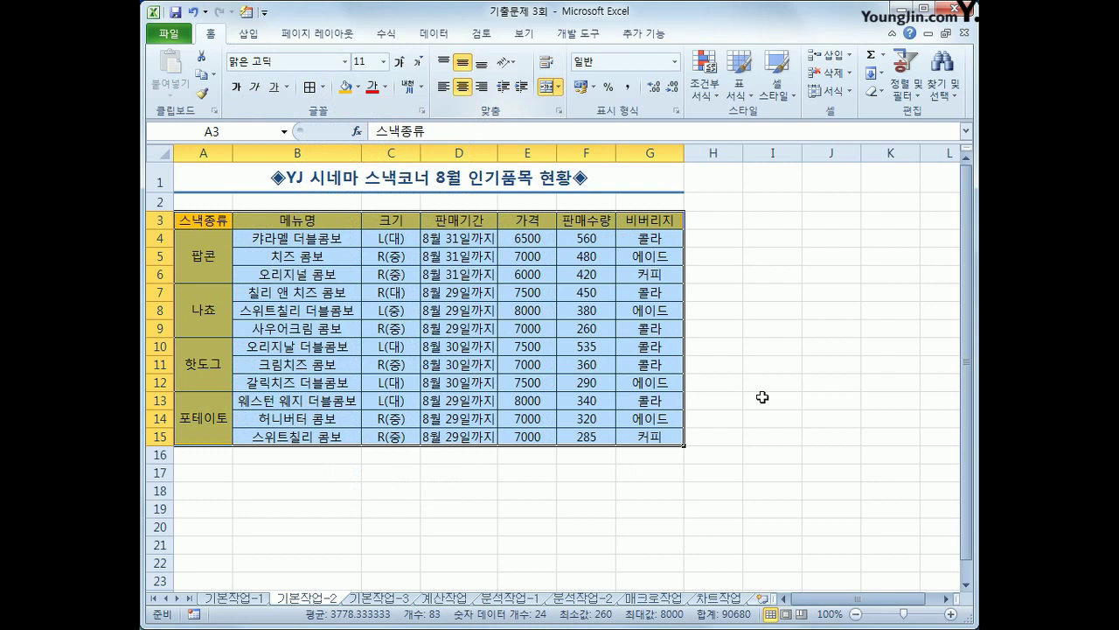
click(762, 470)
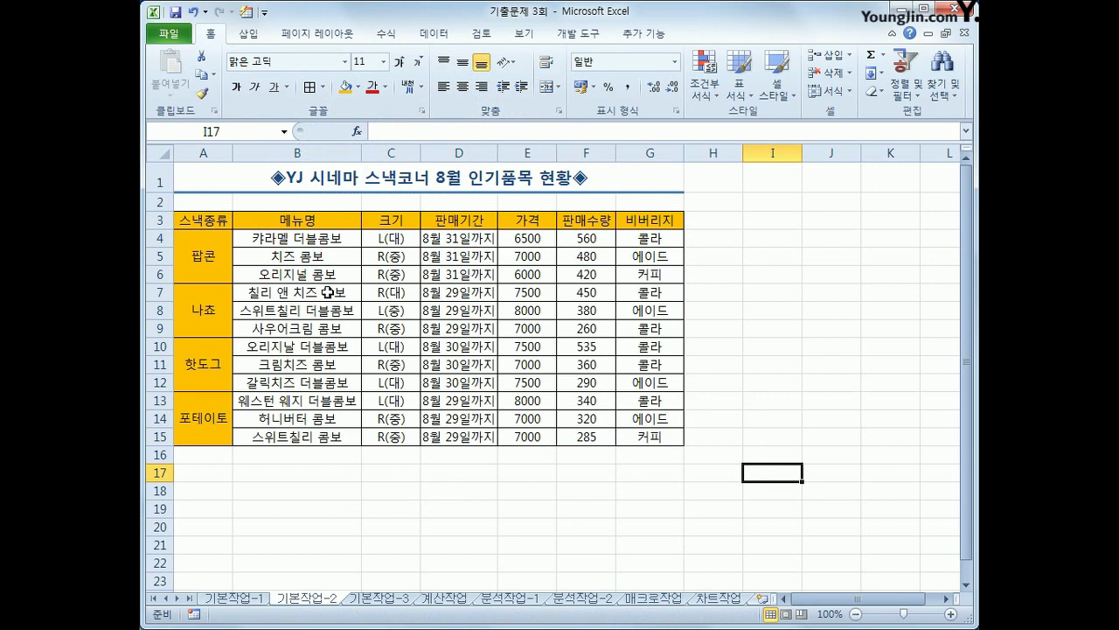
- On the 기본작업-3 sheet, copy the 구분 header and its 회원 value from B3:B4 to A18:A19
click(378, 599)
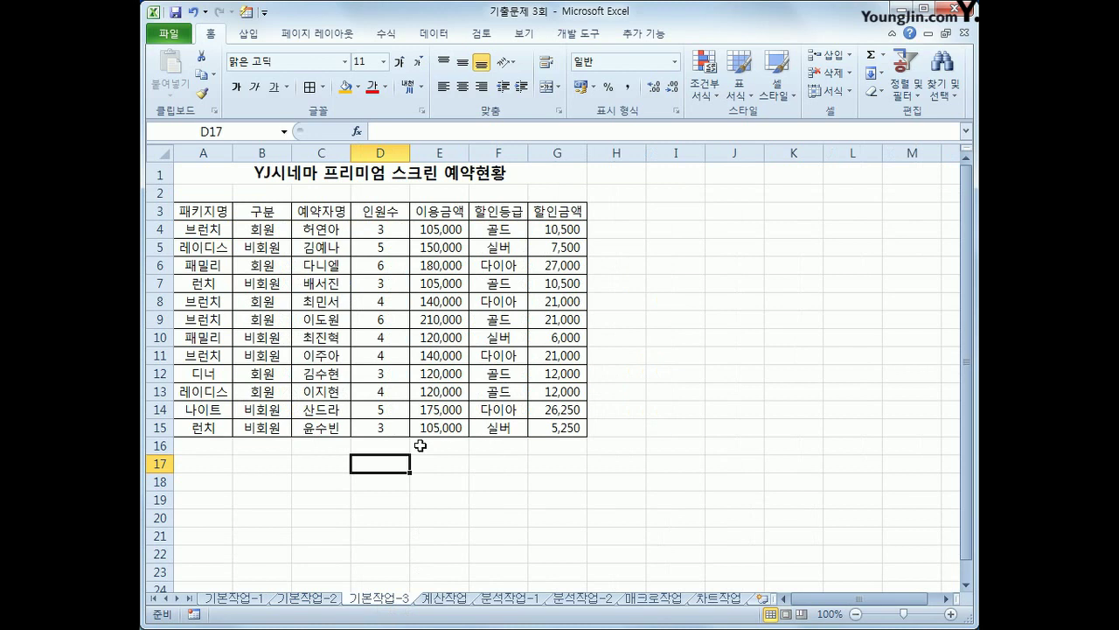
drag(278, 217, 268, 239)
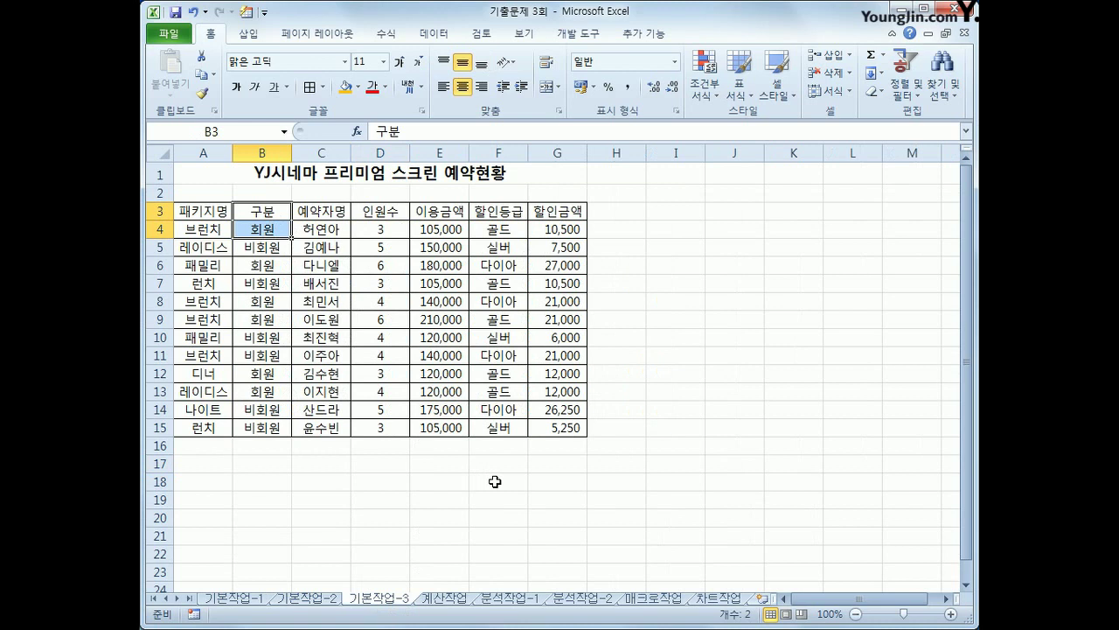
key(ctrl+c)
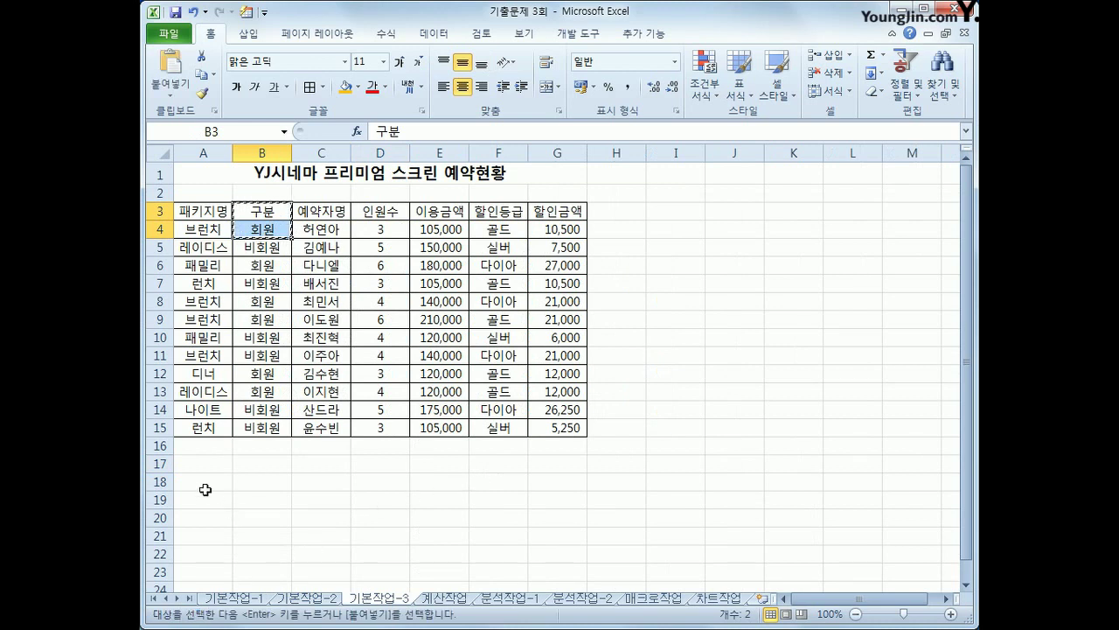
click(206, 487)
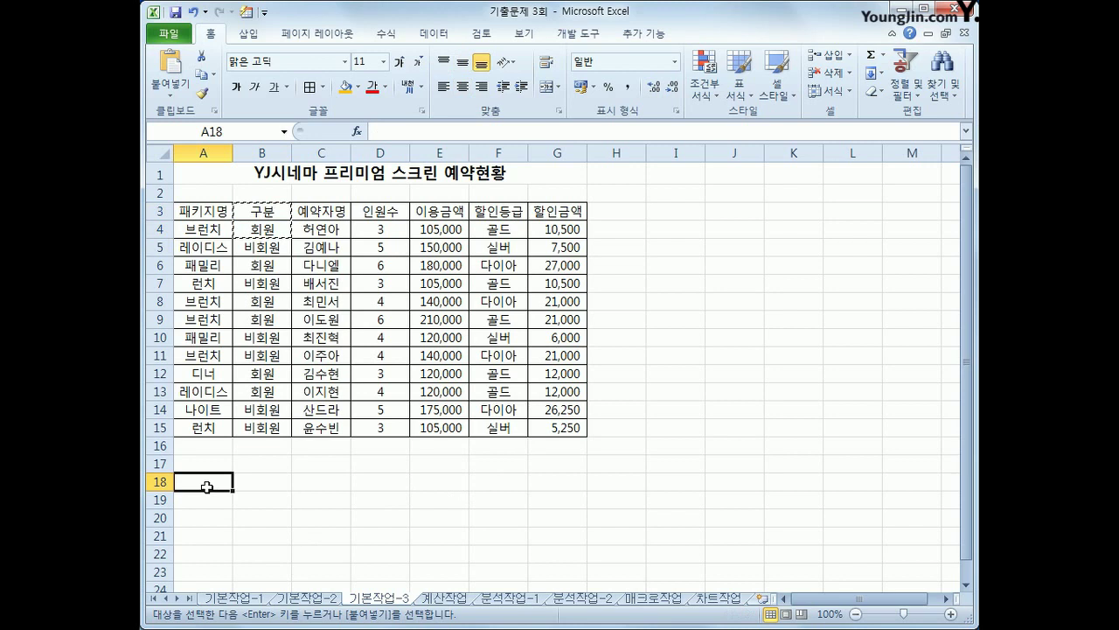
key(ctrl+v)
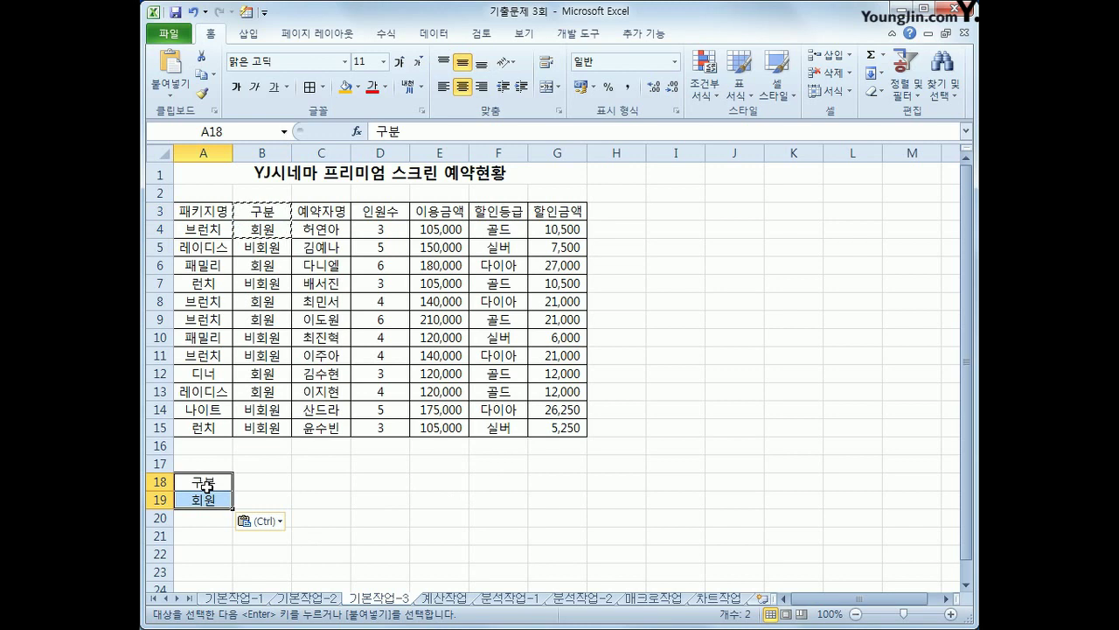
- Copy the 할인금액 header from G3 to B18 and enter the condition <=20000 in B19
click(557, 213)
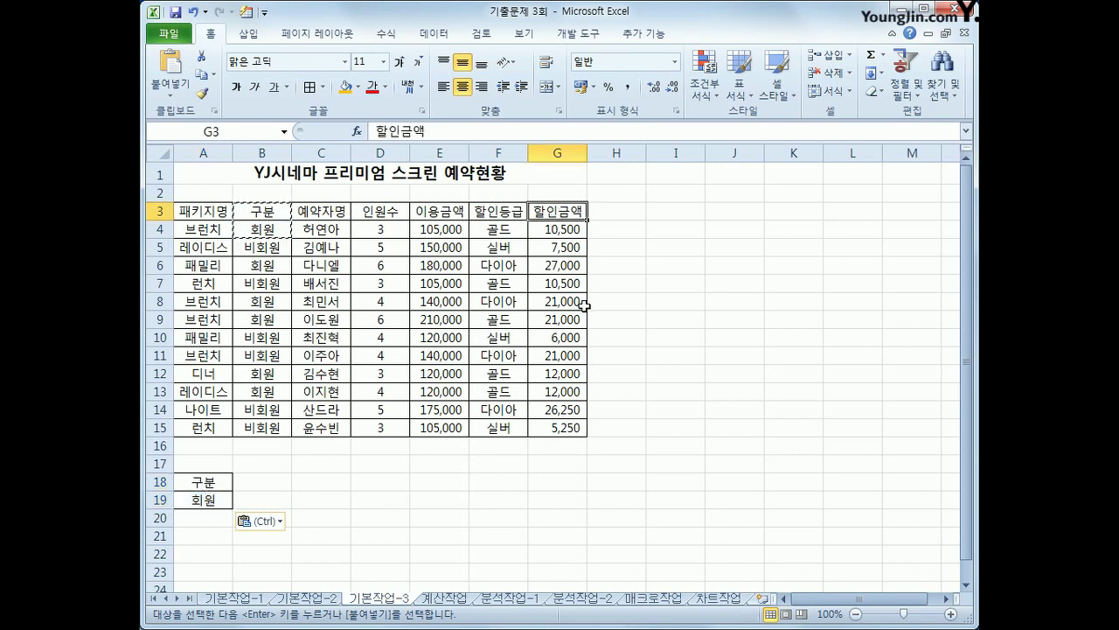
key(ctrl+c)
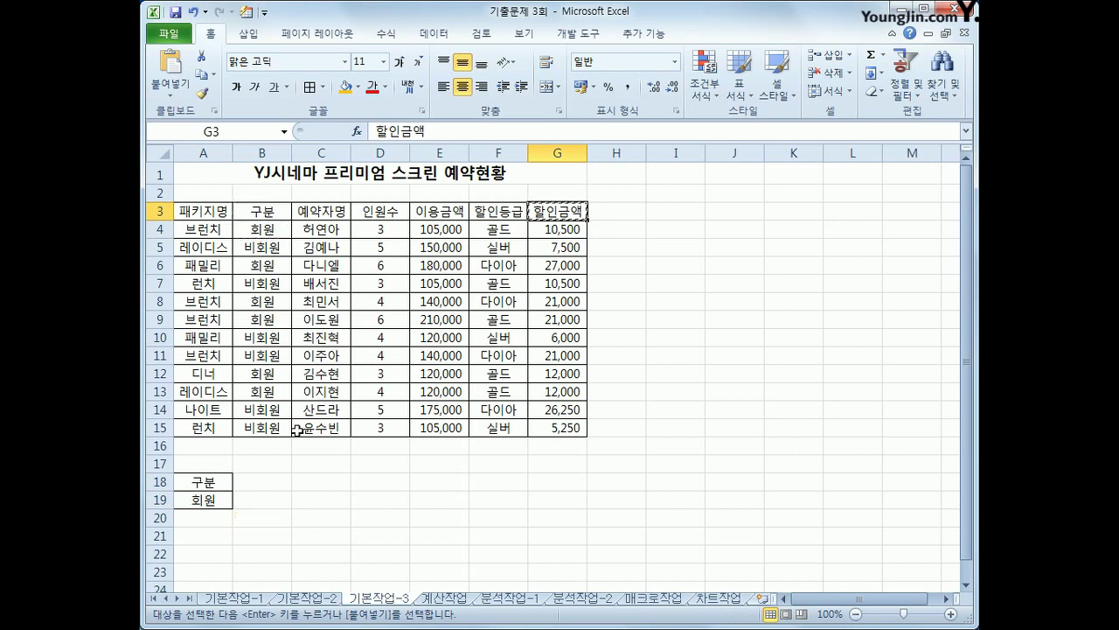
click(268, 481)
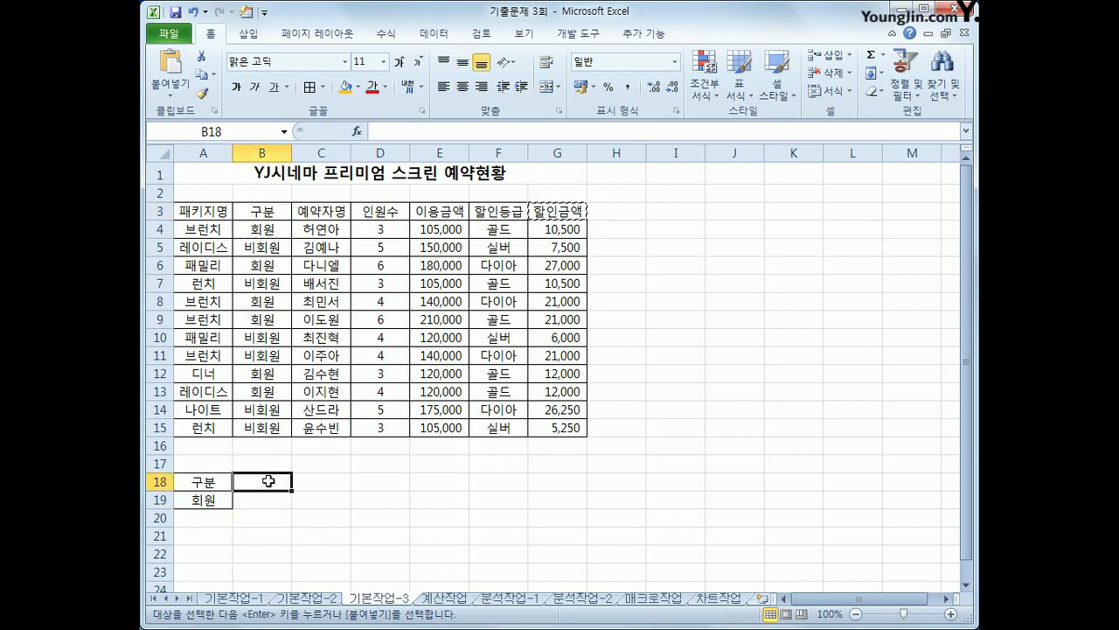
key(ctrl+v)
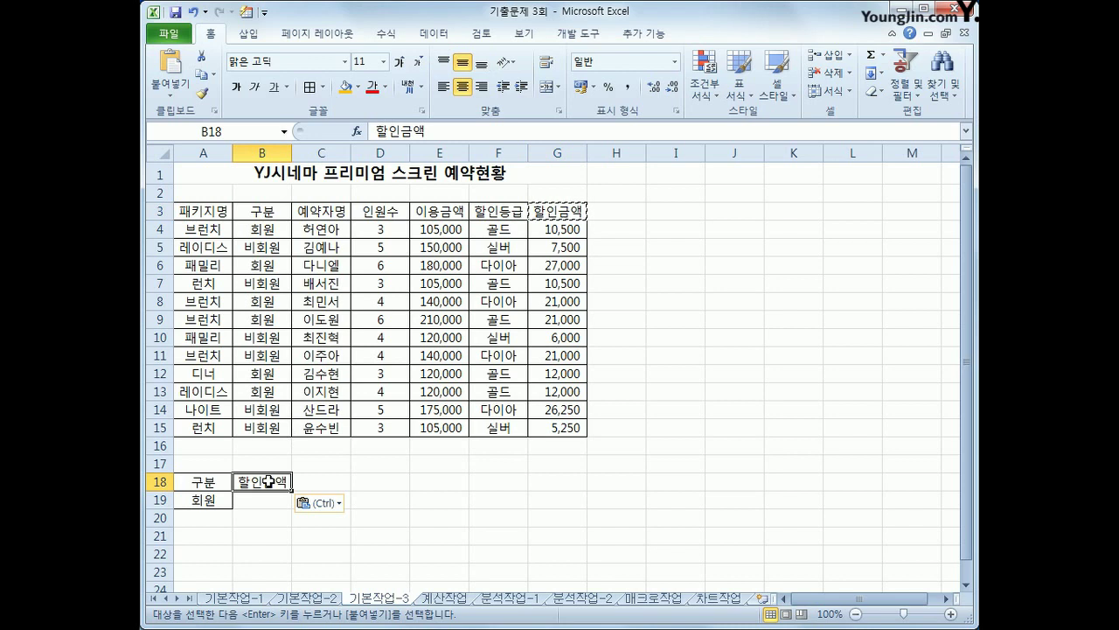
click(270, 503)
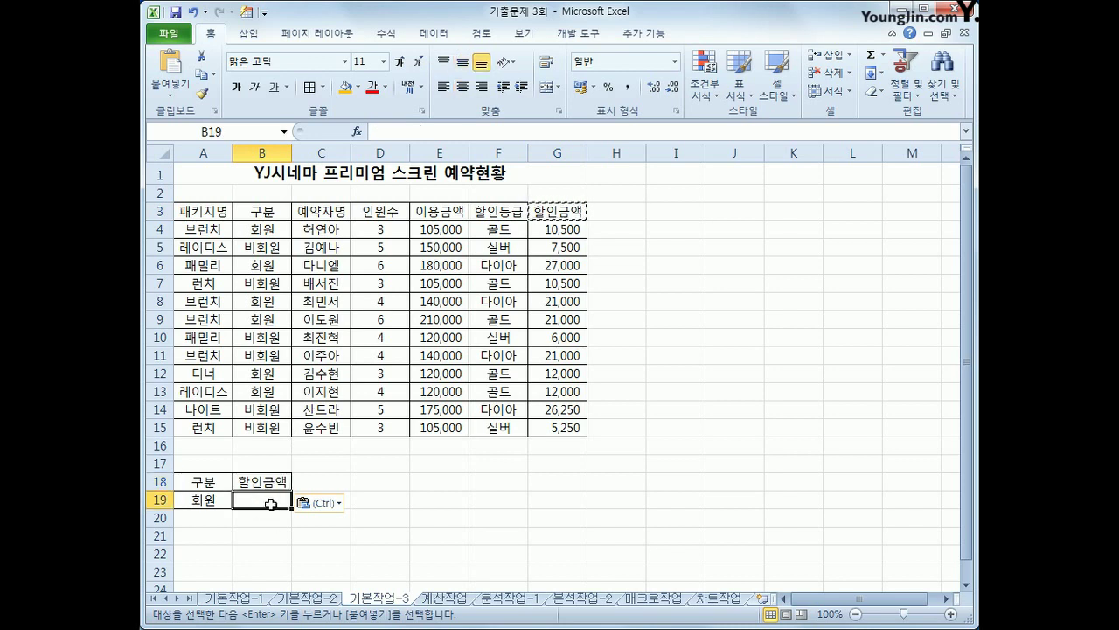
text(<=20)
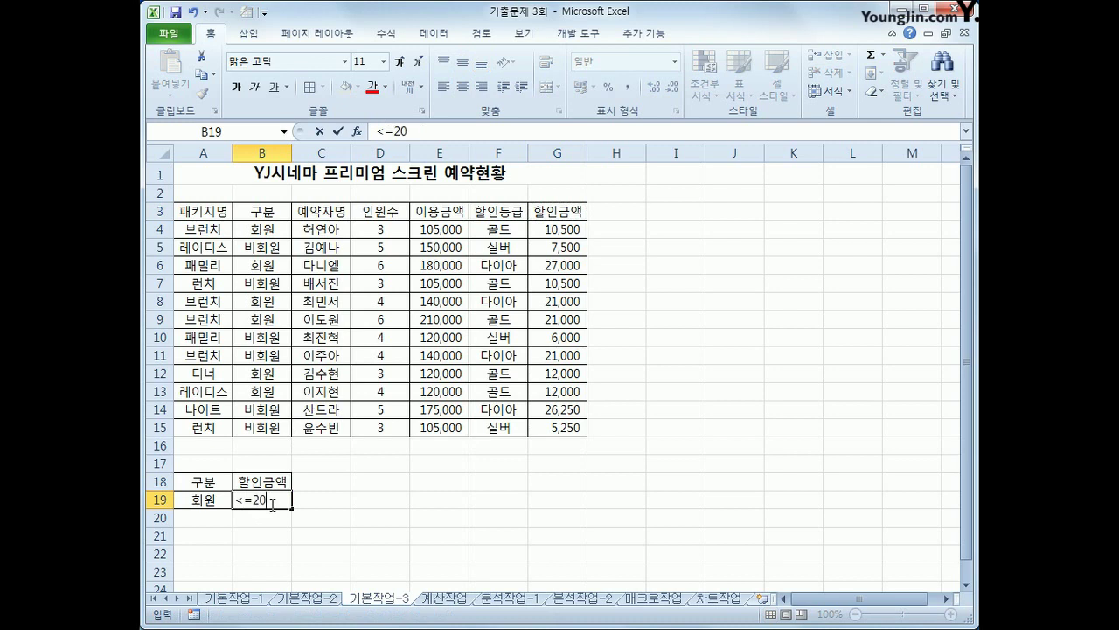
text(000)
key(Return)
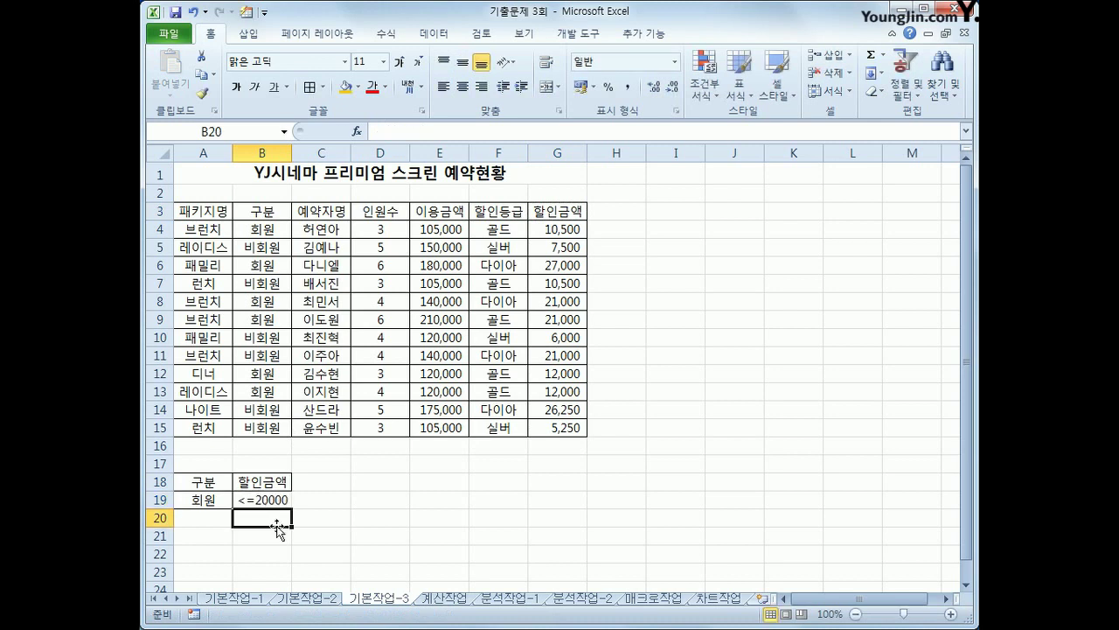
- Run an advanced filter on A3:G15 with criteria range A18:B19, copying the results to another location starting at A22
click(192, 217)
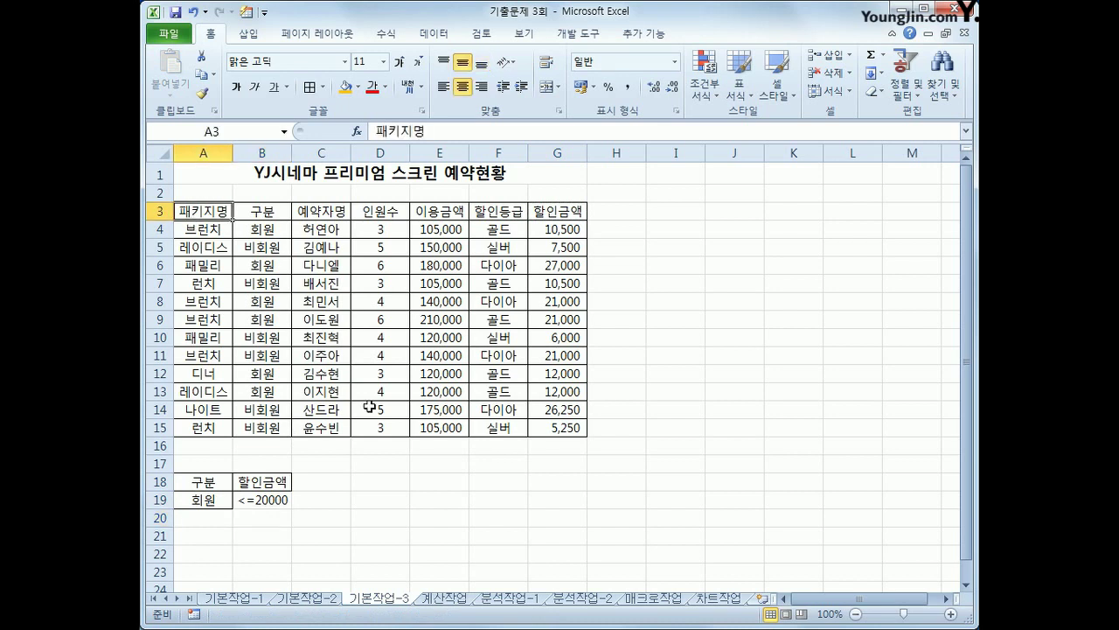
click(434, 34)
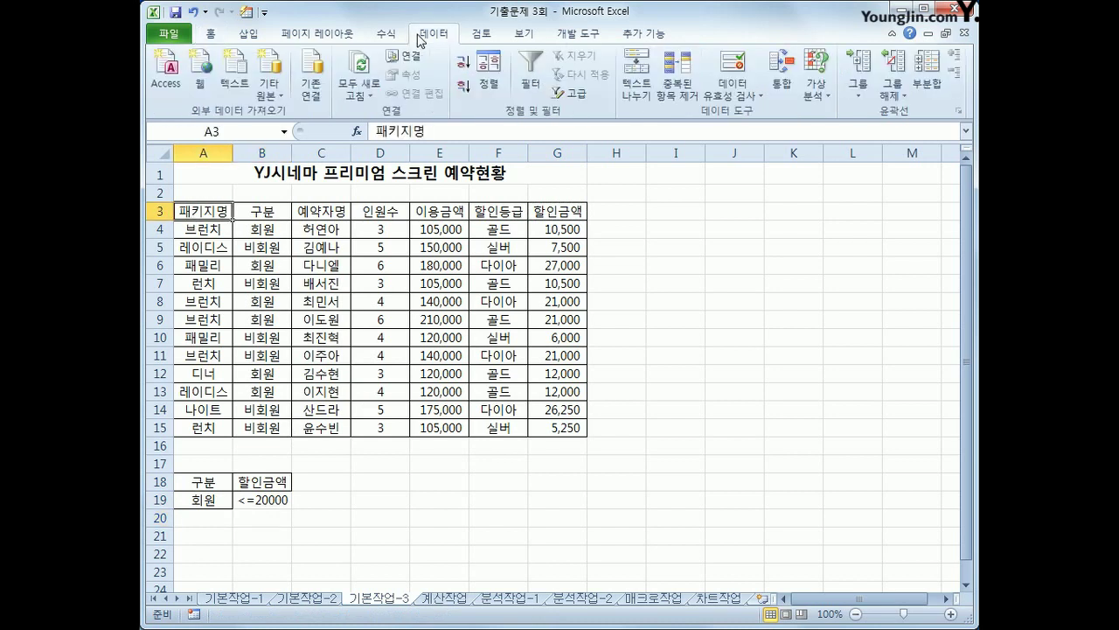
click(576, 103)
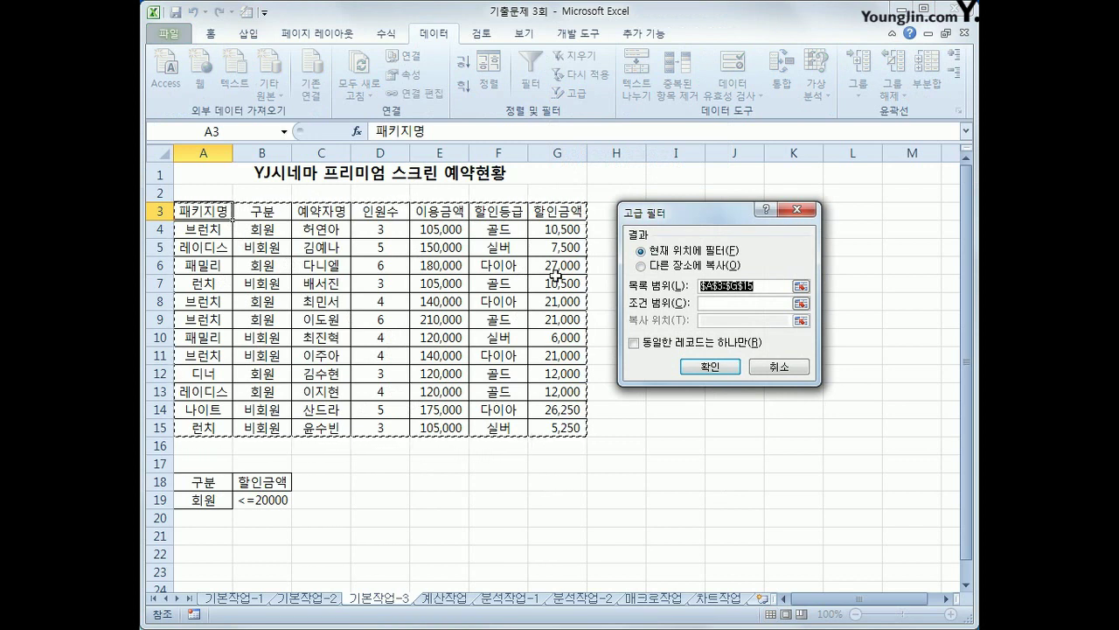
click(762, 302)
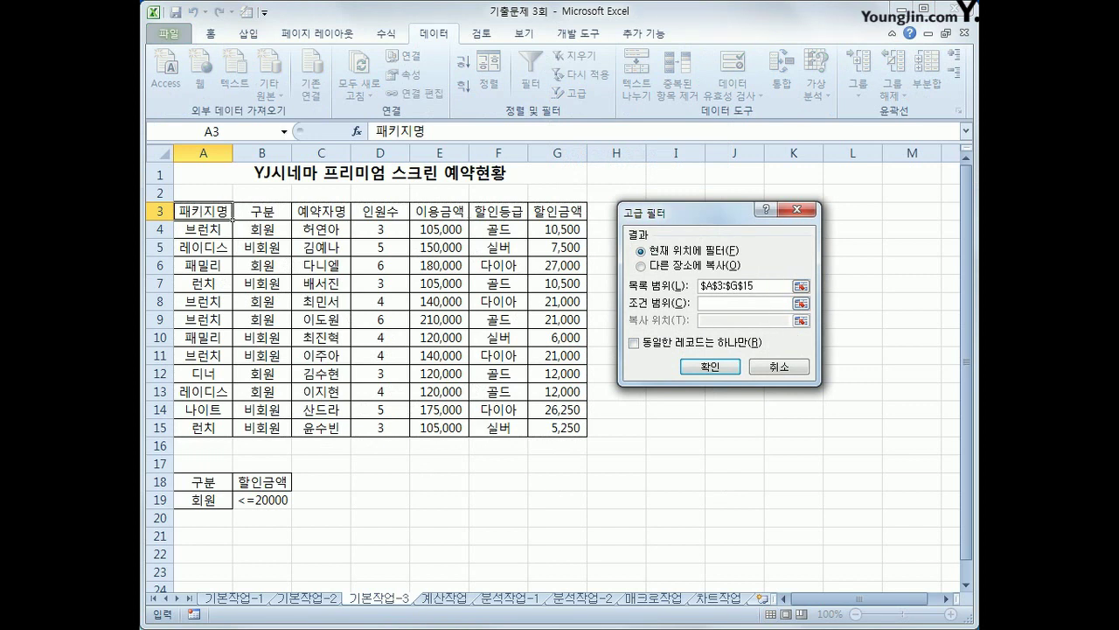
drag(199, 482, 262, 500)
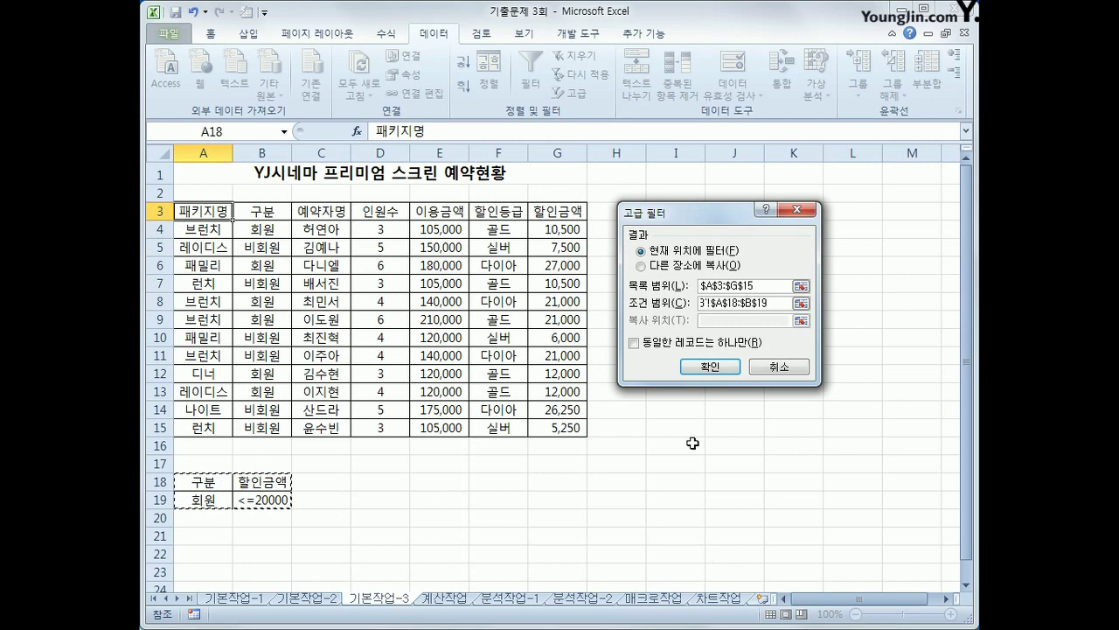
click(700, 265)
click(706, 318)
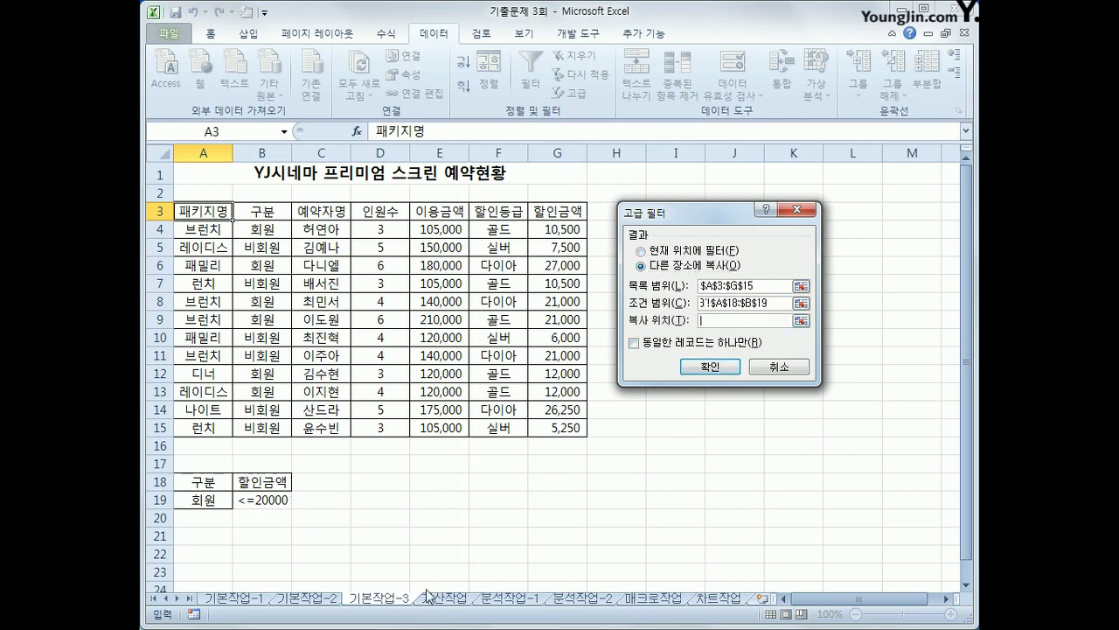
click(215, 550)
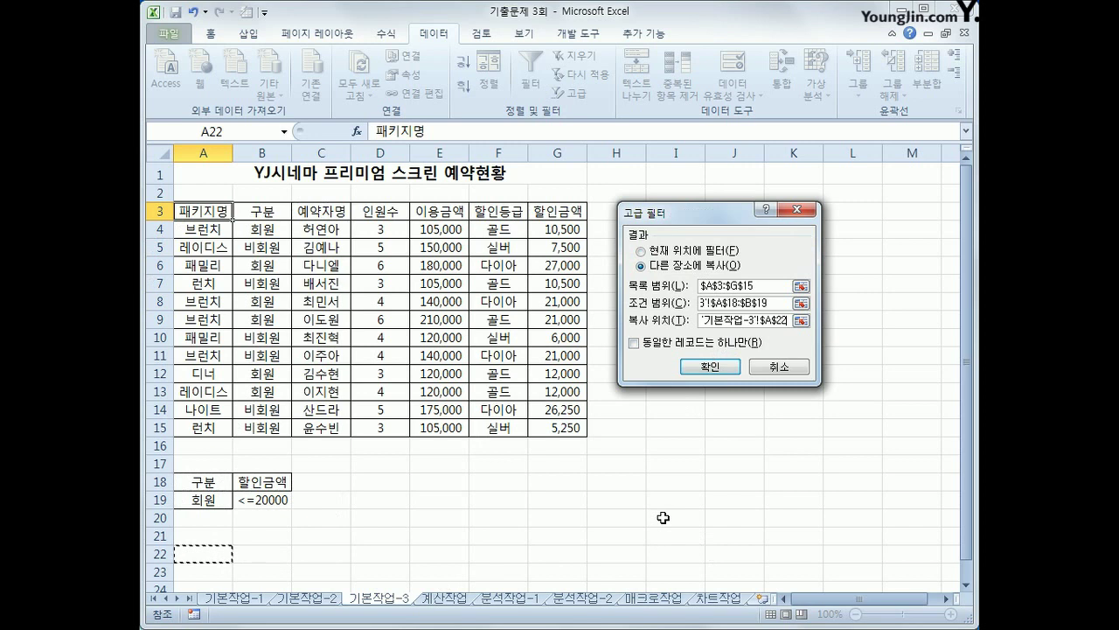
click(710, 366)
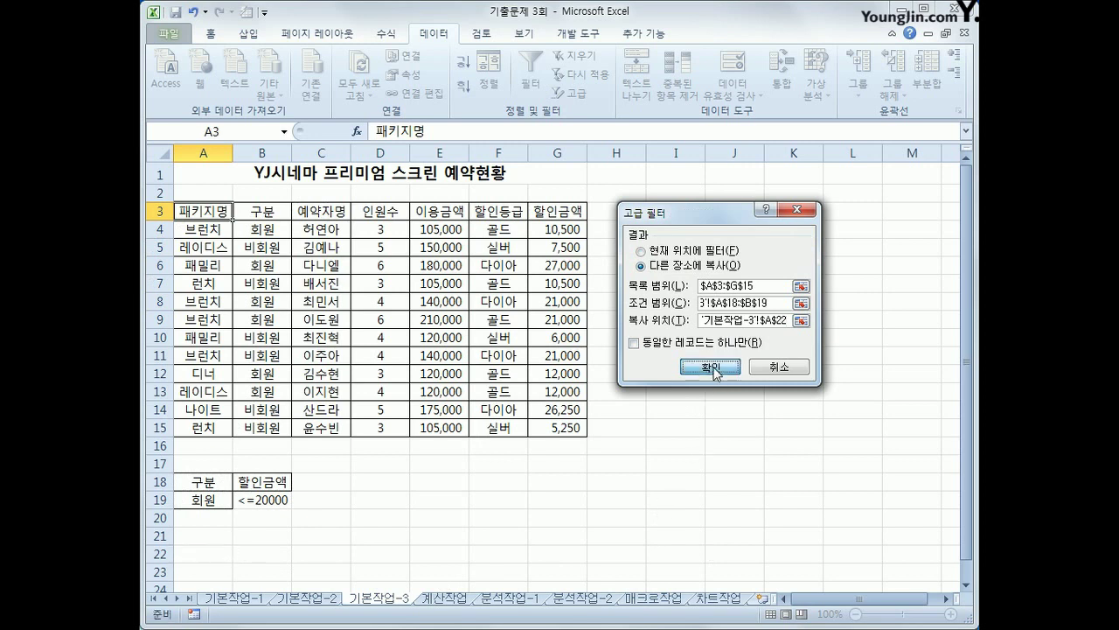
- Check the 구분 and 할인금액 columns of the filtered results in rows 22 to 25 against the criteria
scroll(709, 404, down, 2)
drag(260, 441, 260, 496)
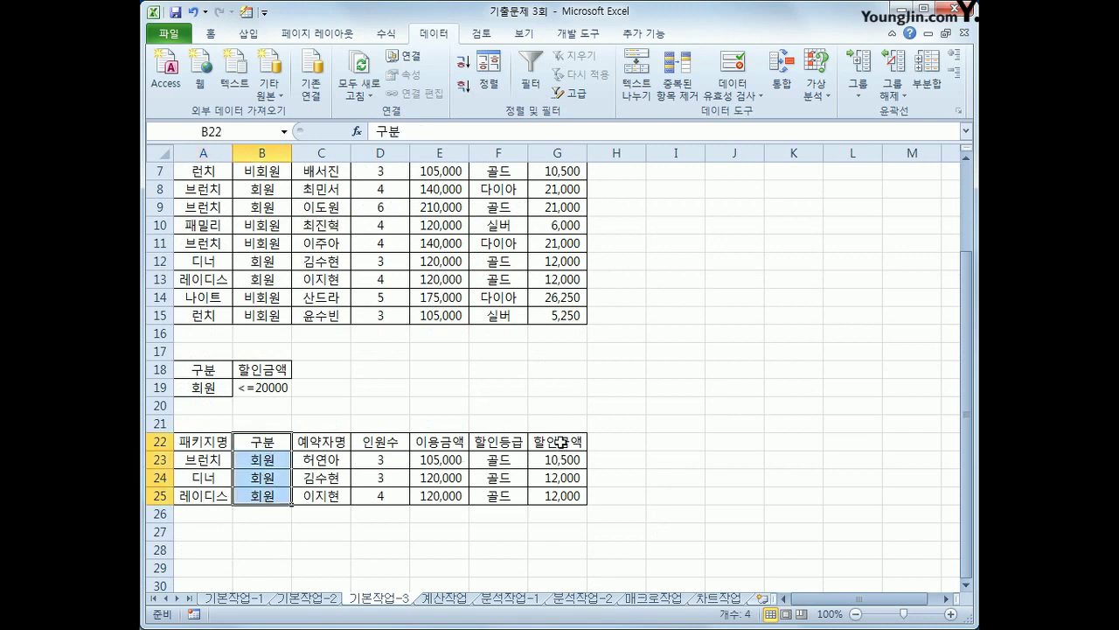
scroll(594, 463, up, 2)
scroll(575, 475, down, 1)
drag(557, 495, 553, 557)
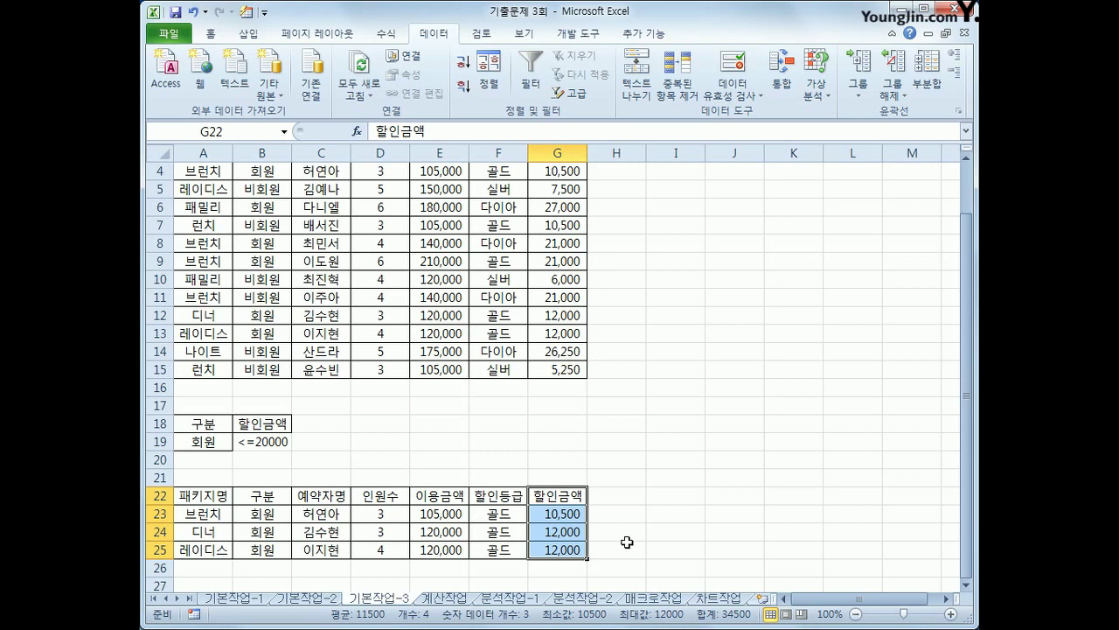
- On the 계산작업 sheet, insert a LEFT function in 구분 cell D3 with text A3 and 1 character
click(464, 600)
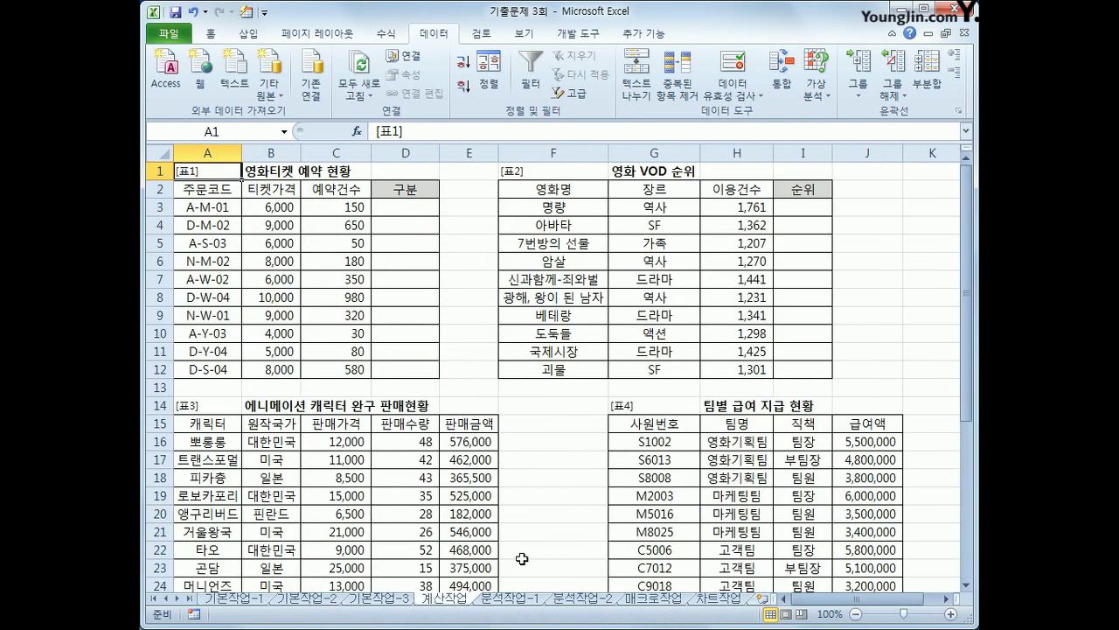
drag(406, 206, 422, 374)
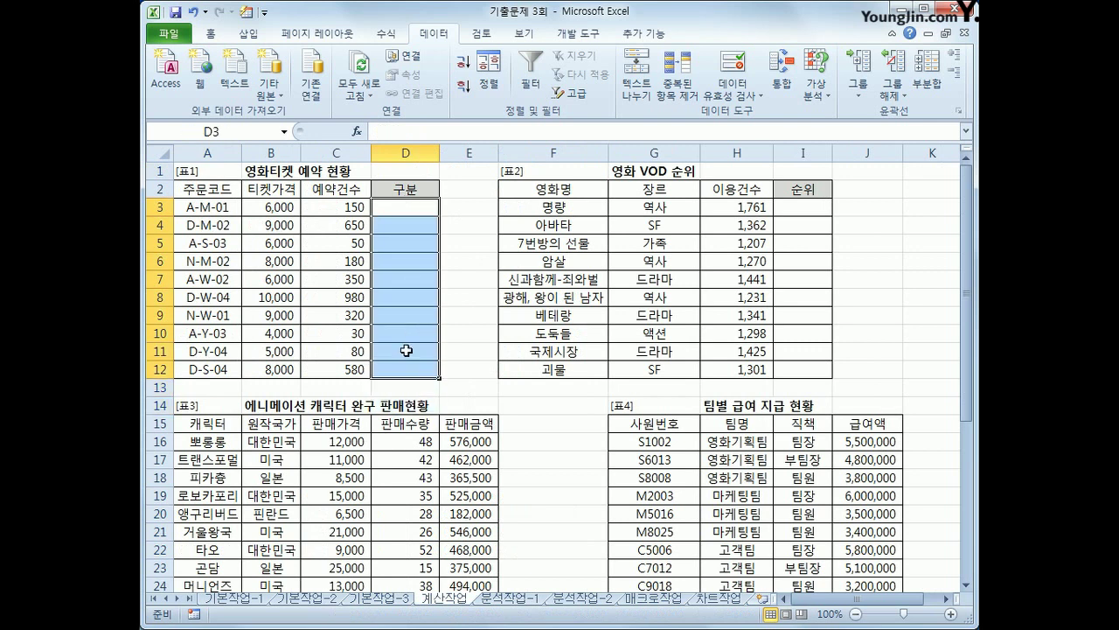
click(394, 209)
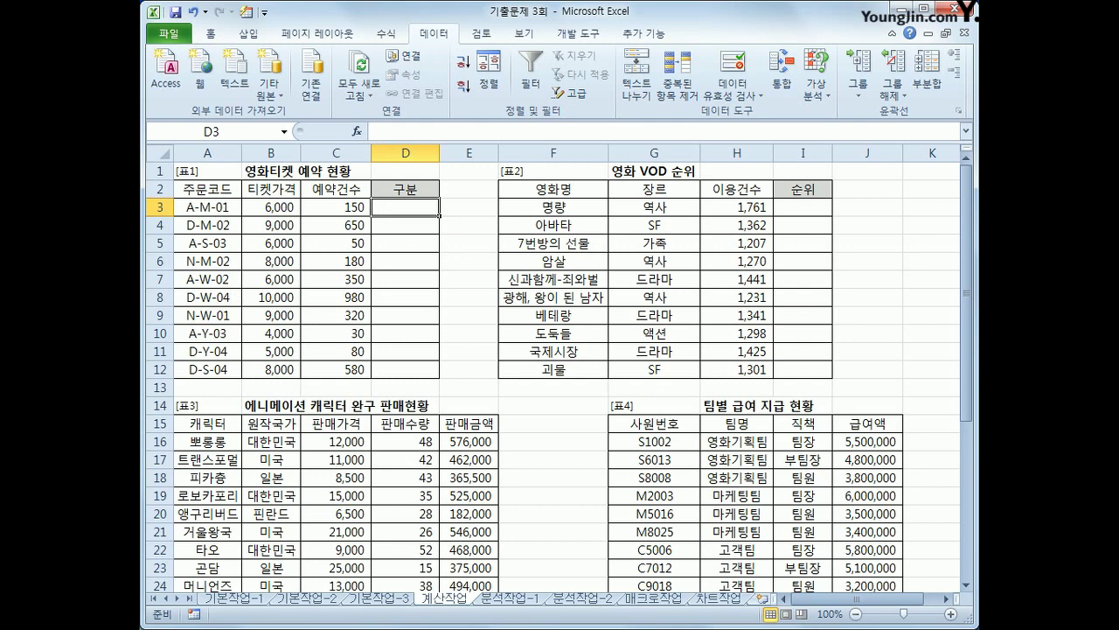
click(374, 37)
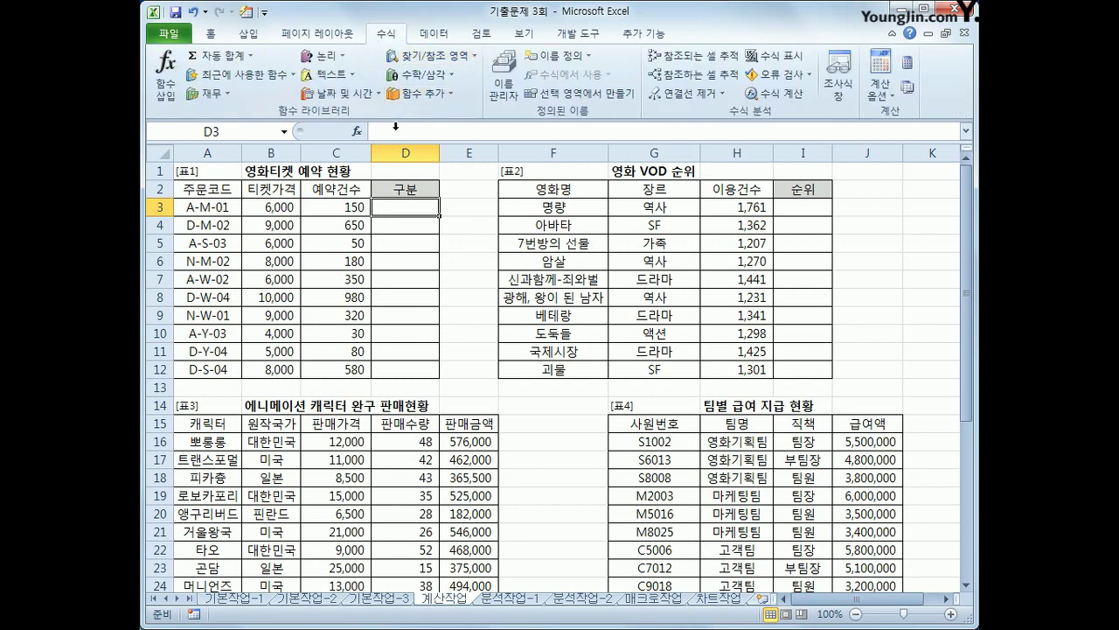
click(346, 77)
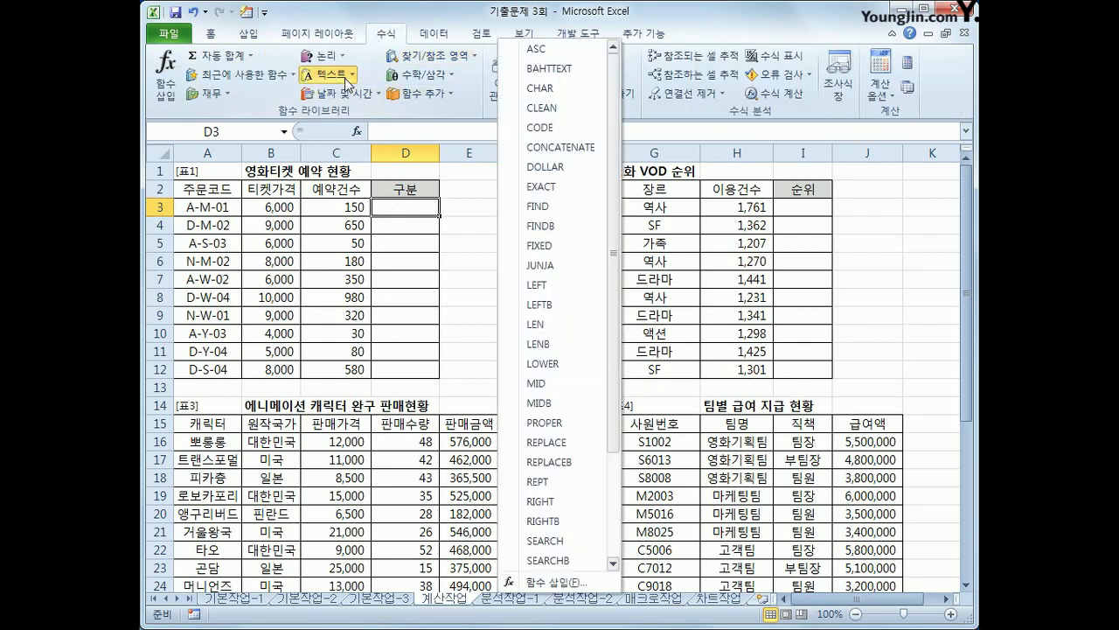
click(578, 289)
click(218, 212)
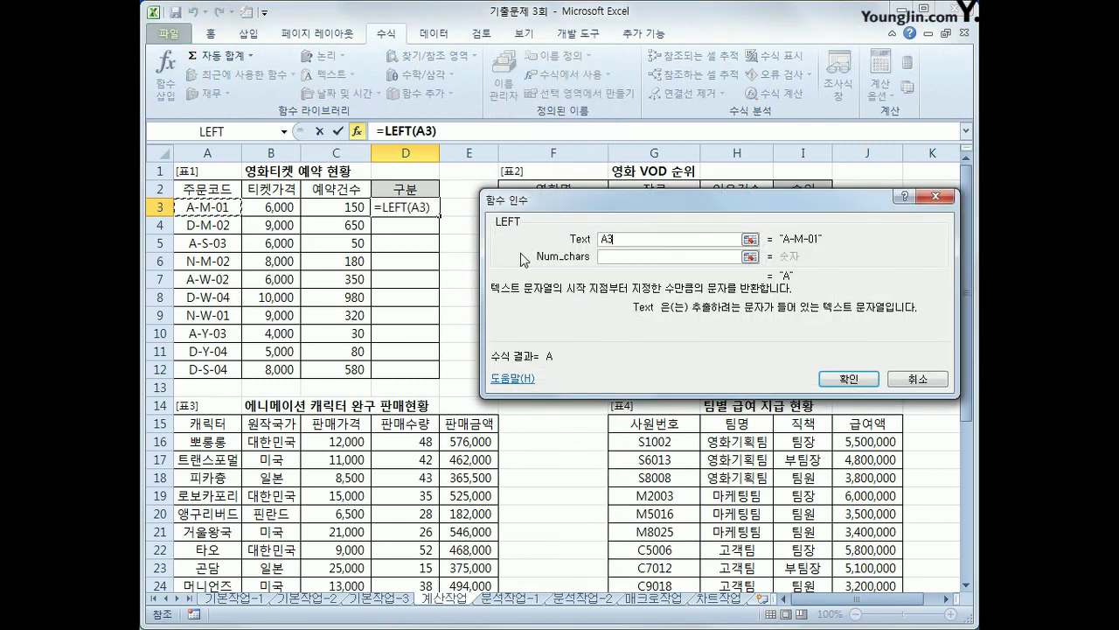
click(607, 256)
text(1)
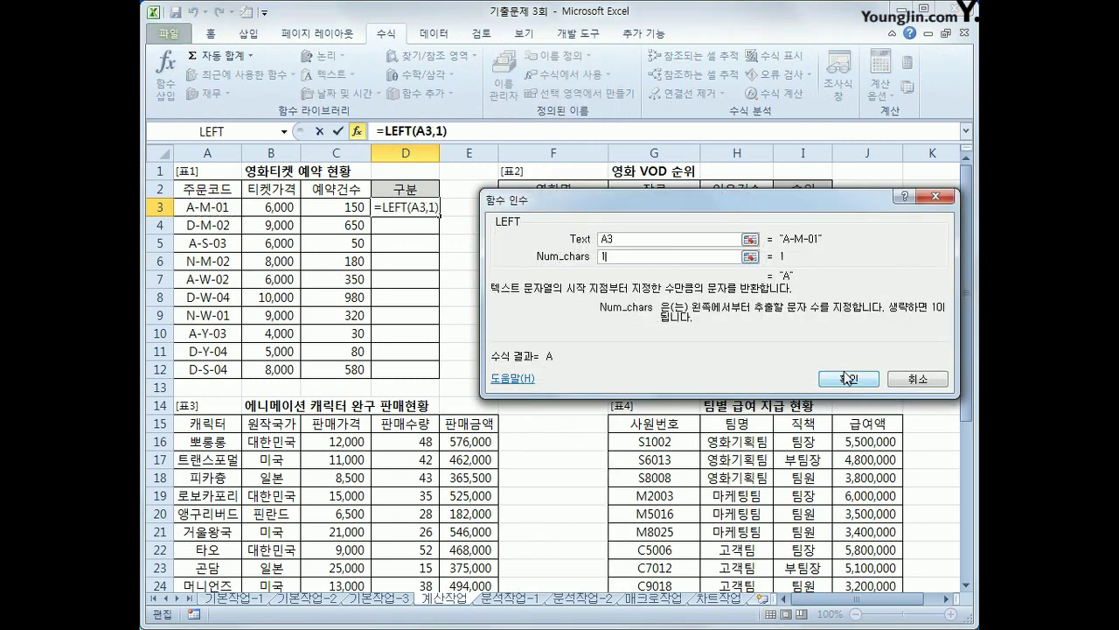
click(847, 379)
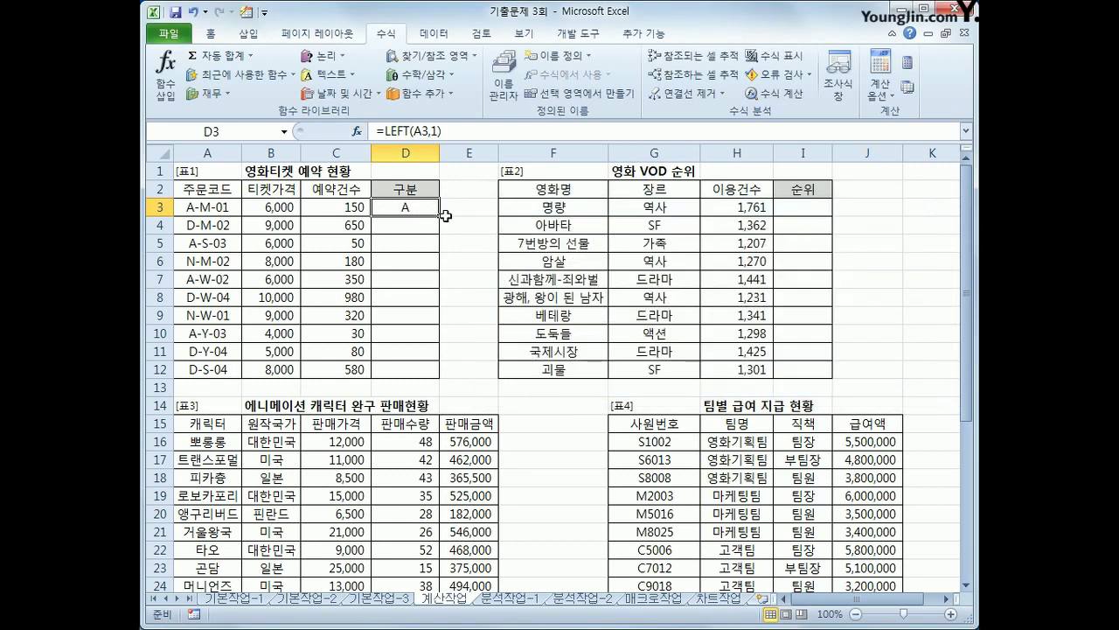
- Fill the LEFT formula from D3 down to D12, and cut LEFT(A3,1) out of D3's formula, keeping the equals sign
drag(439, 215, 440, 378)
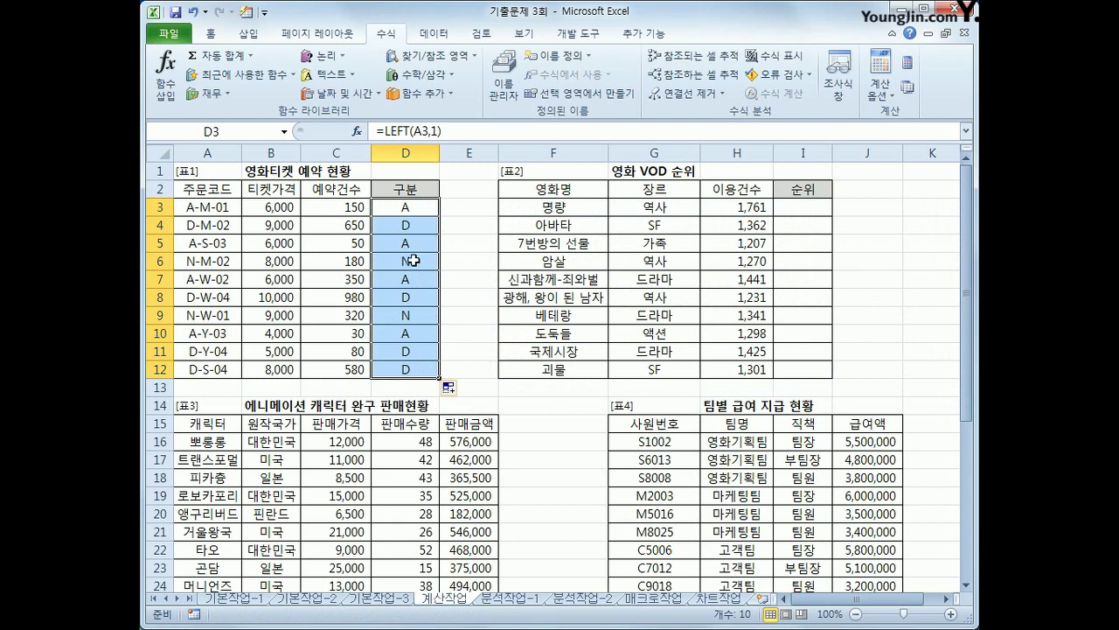
click(399, 208)
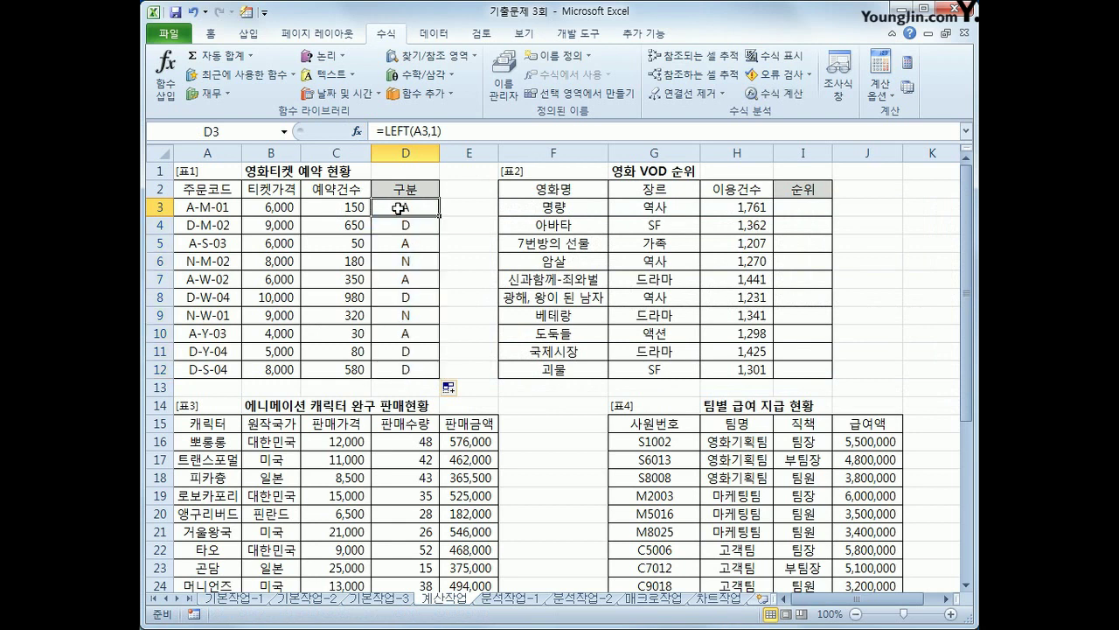
drag(385, 132, 444, 132)
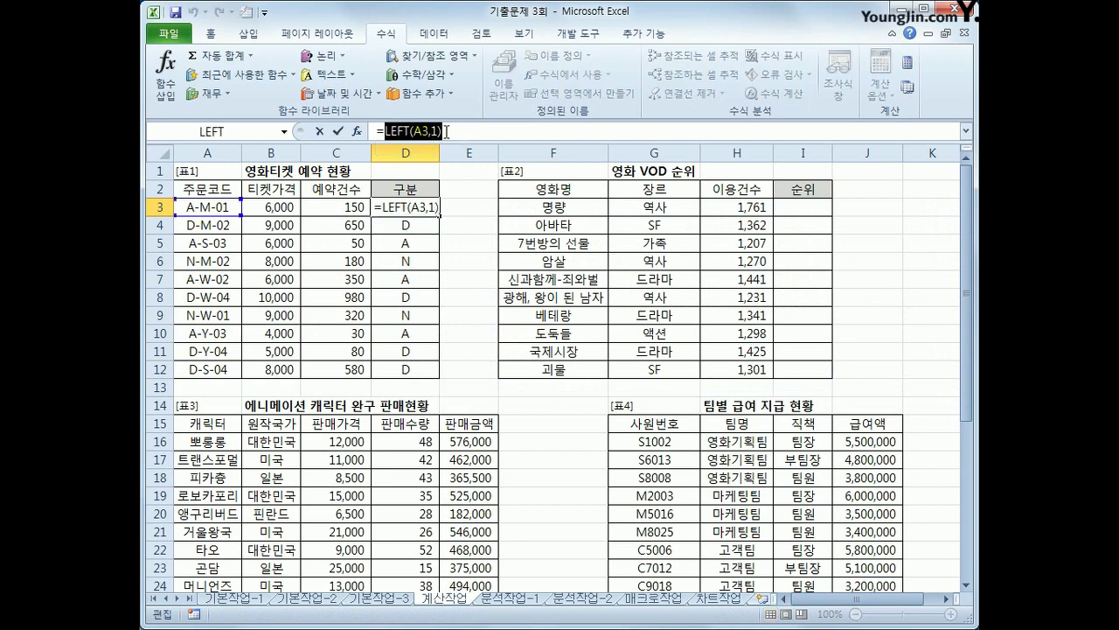
key(Delete)
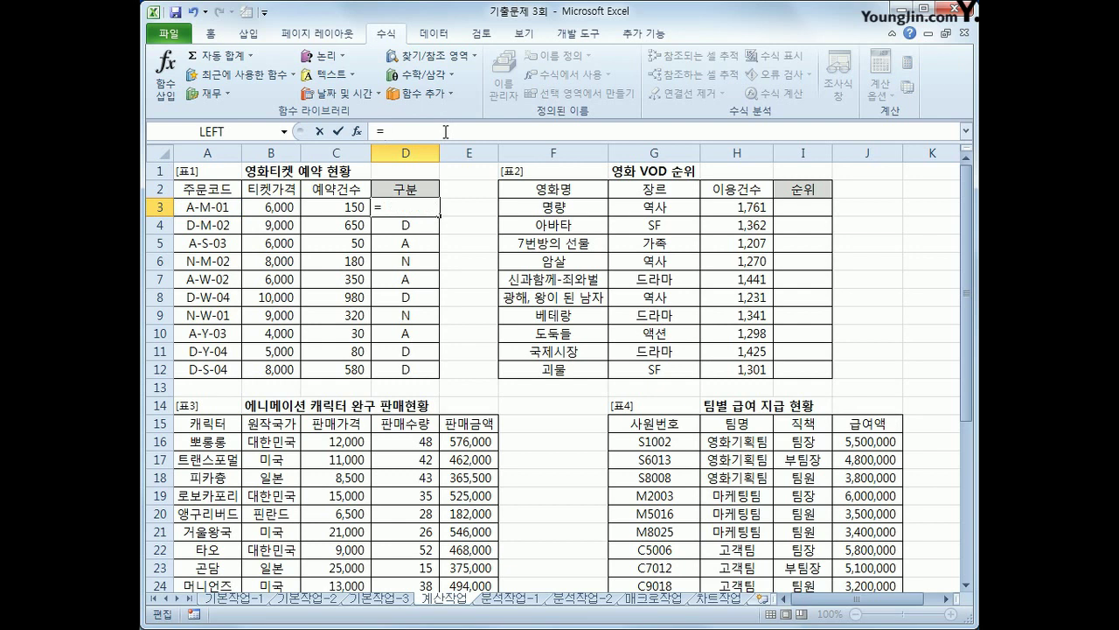
- Insert an IF function in D3 with the pasted logical test LEFT(A3,1)="A" and 조조 as the value if true
click(324, 55)
click(352, 120)
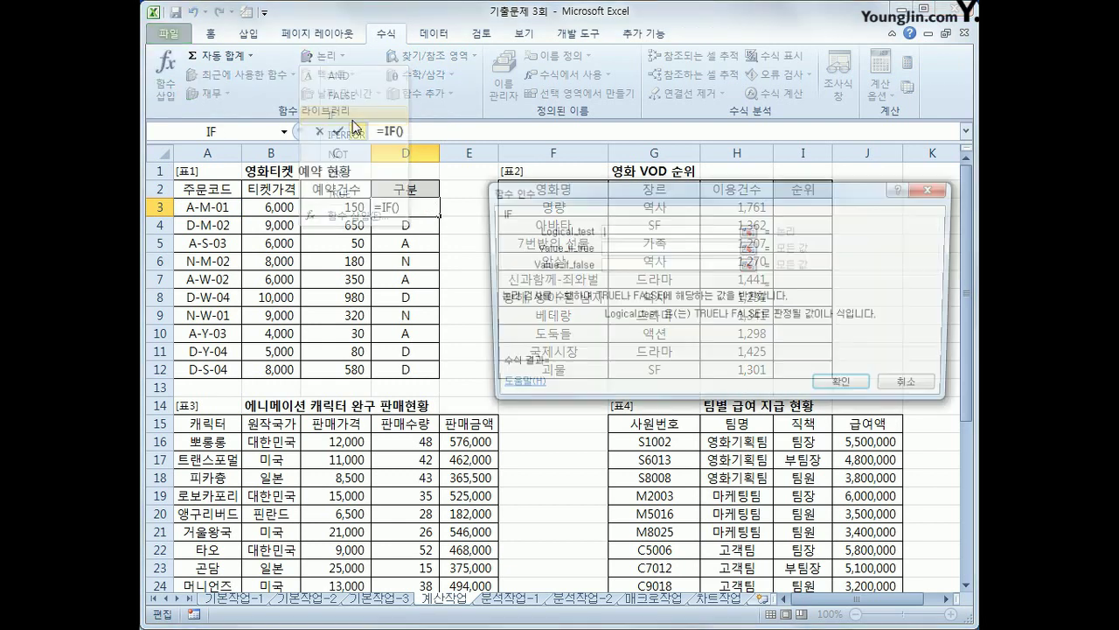
right_click(619, 231)
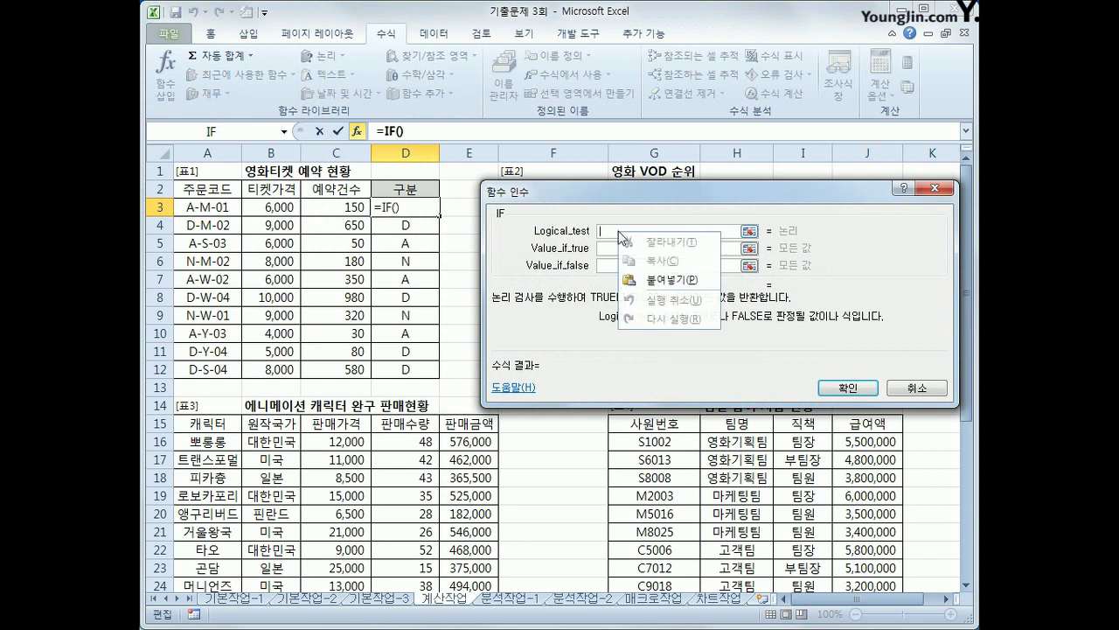
click(656, 281)
text(=")
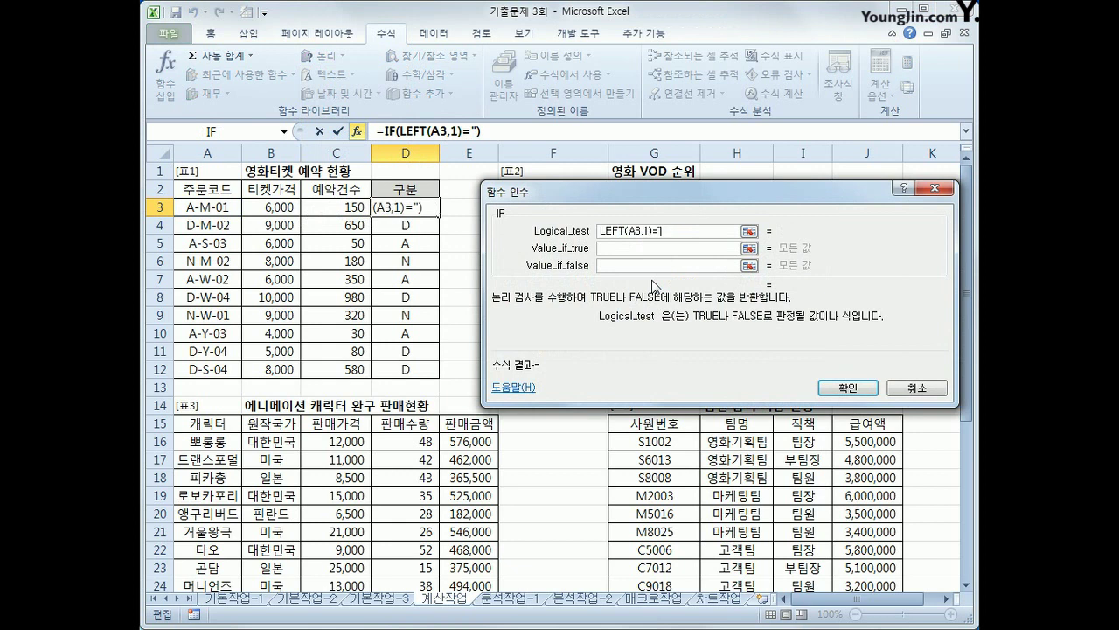
text(A")
key(Tab)
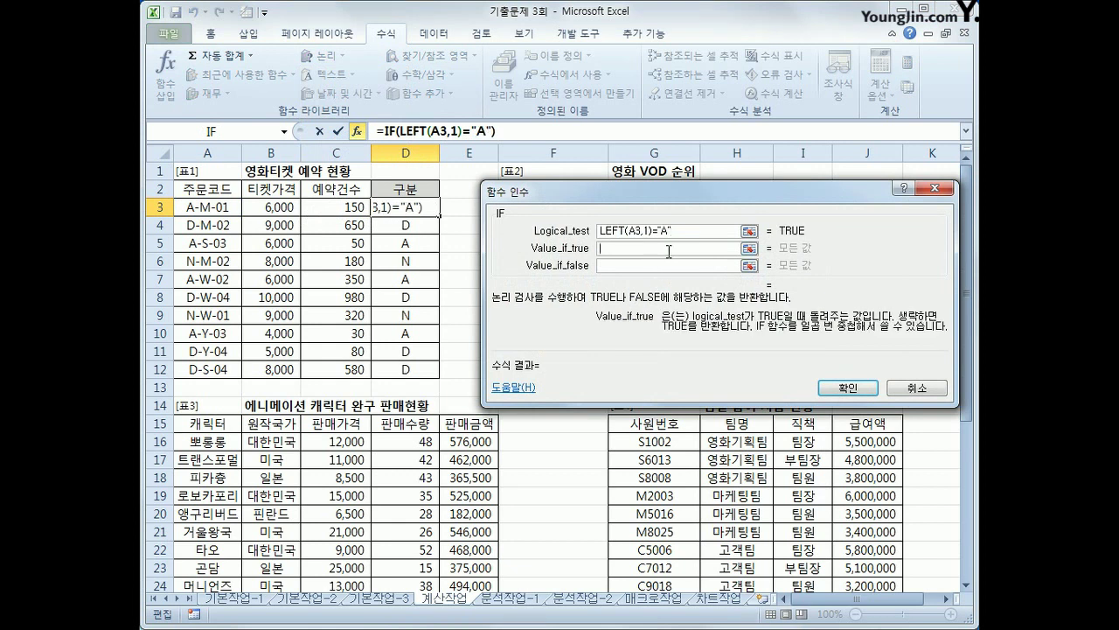
text(ㅈ)
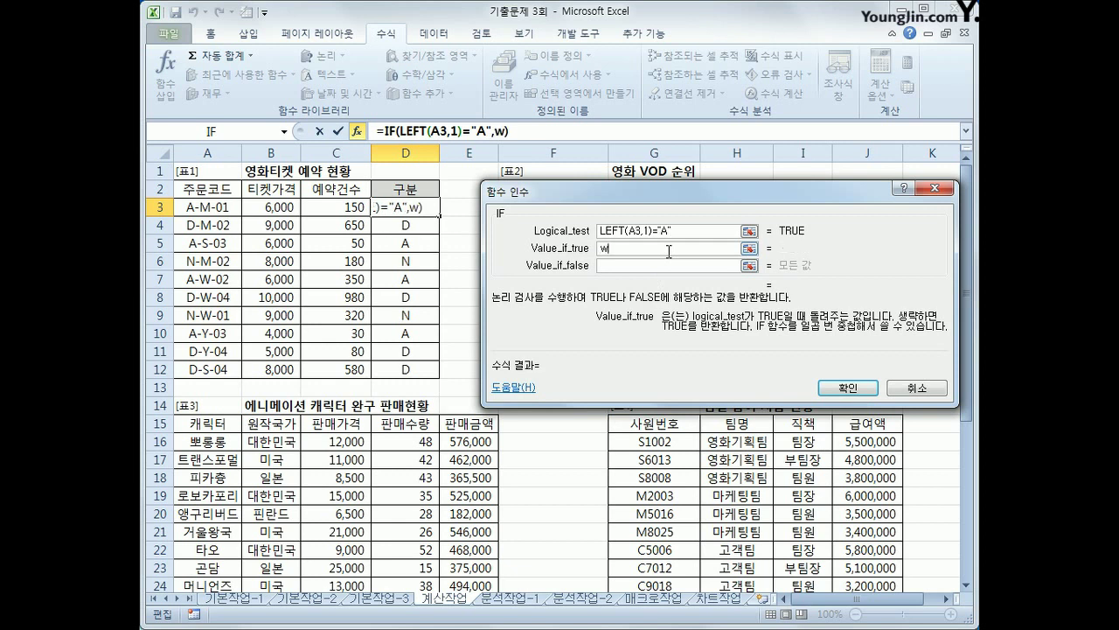
key(BackSpace)
text(조조)
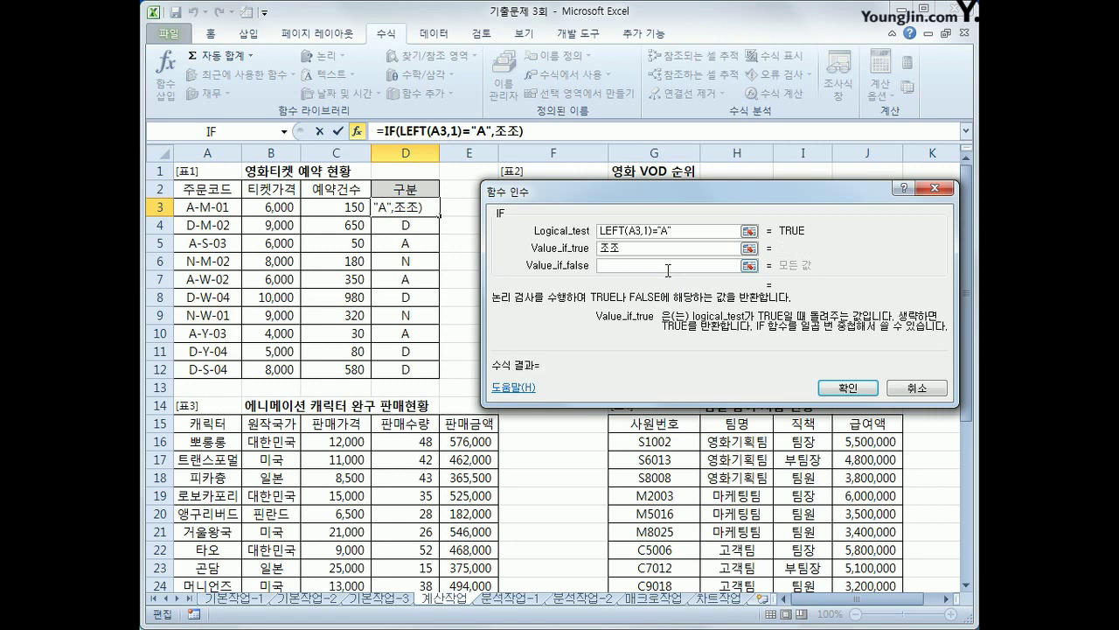
- Nest a second IF as the value if false, with logical test LEFT(A3,1)="D" and 주간 as its value if true
click(669, 266)
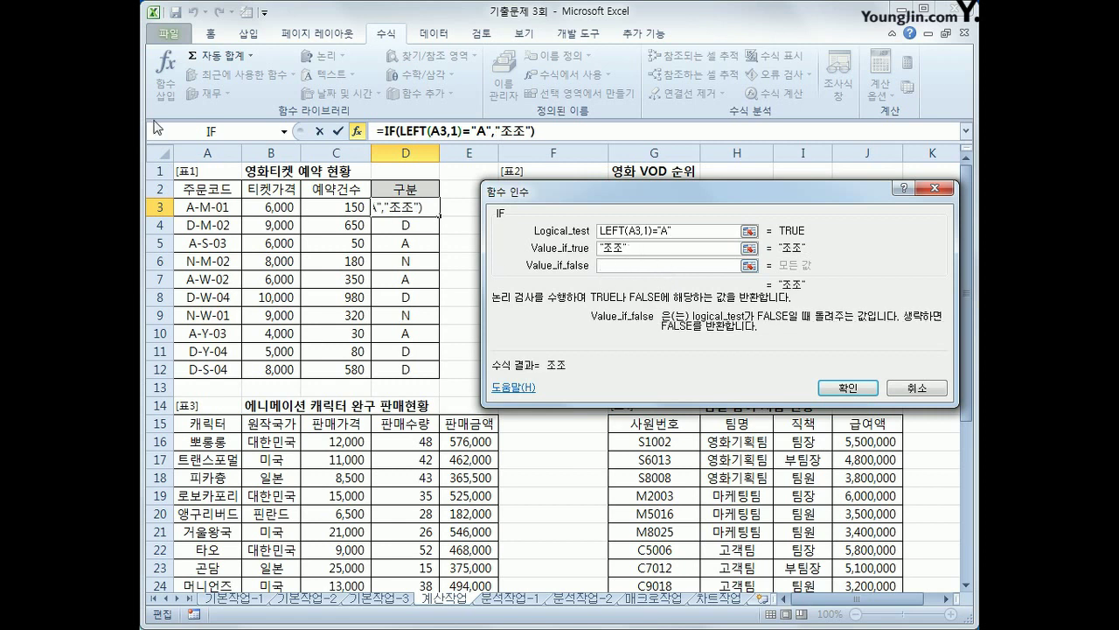
click(214, 135)
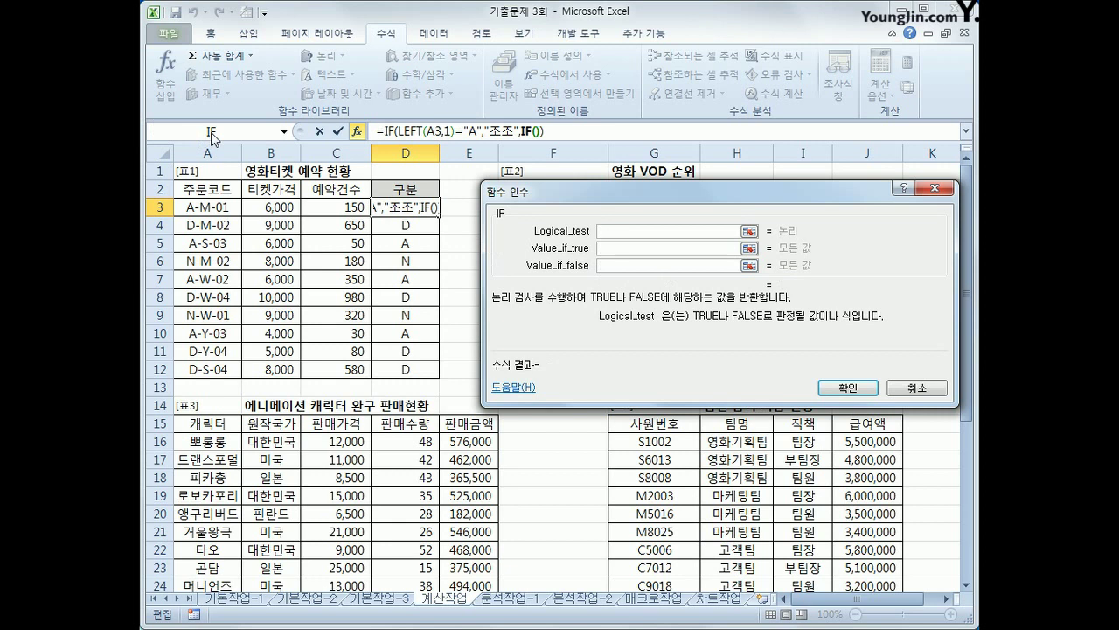
drag(625, 189, 526, 218)
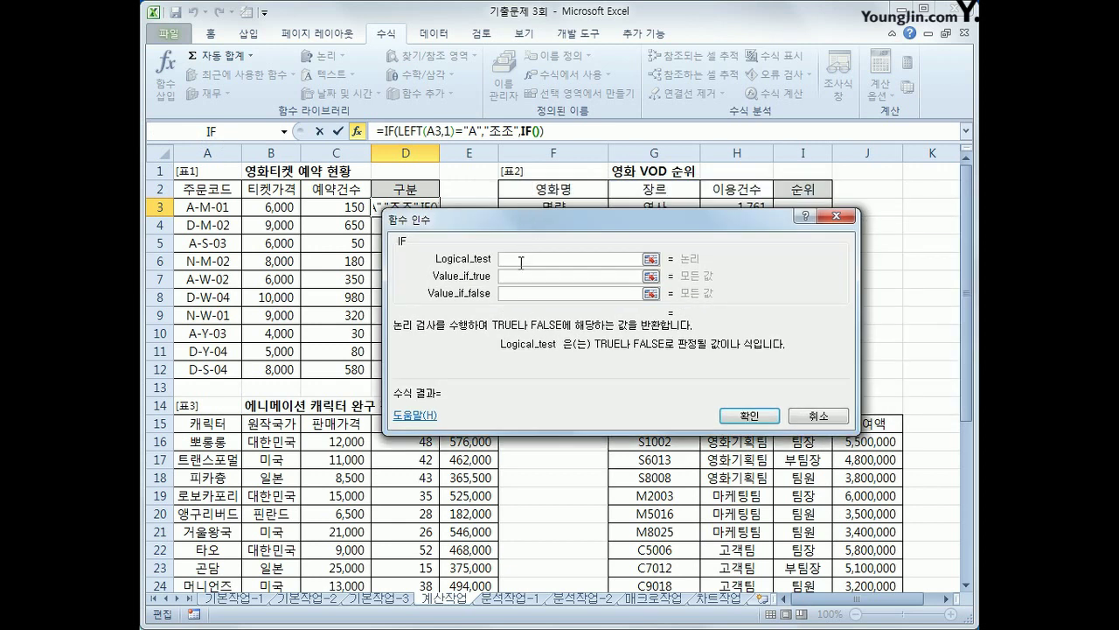
key(ctrl+v)
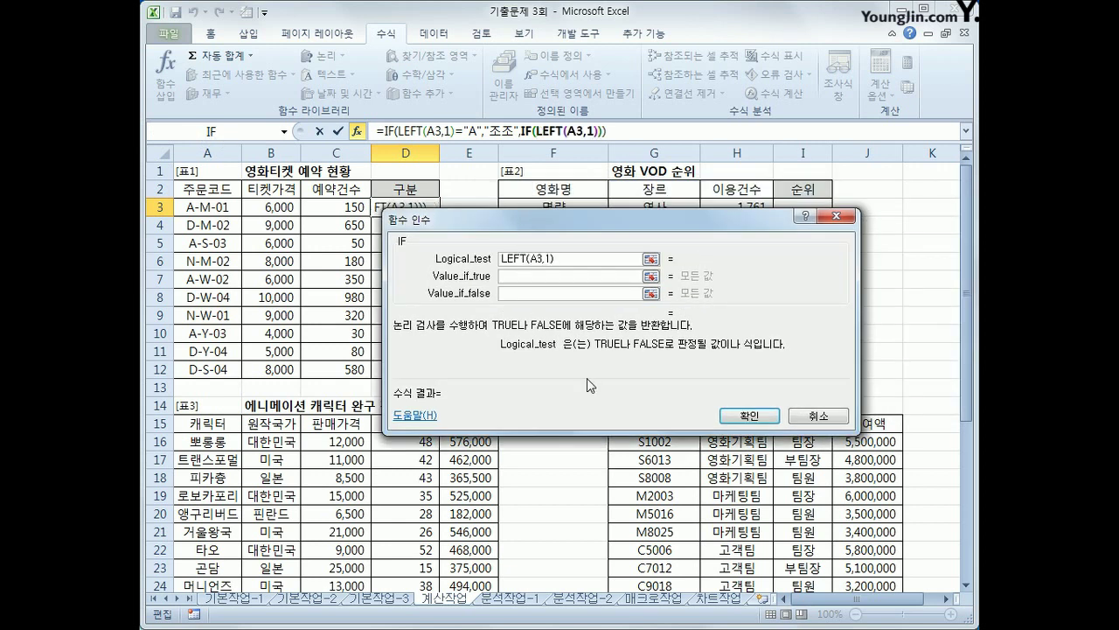
text(="D")
key(Tab)
text(ㅇ)
key(BackSpace)
text(주각)
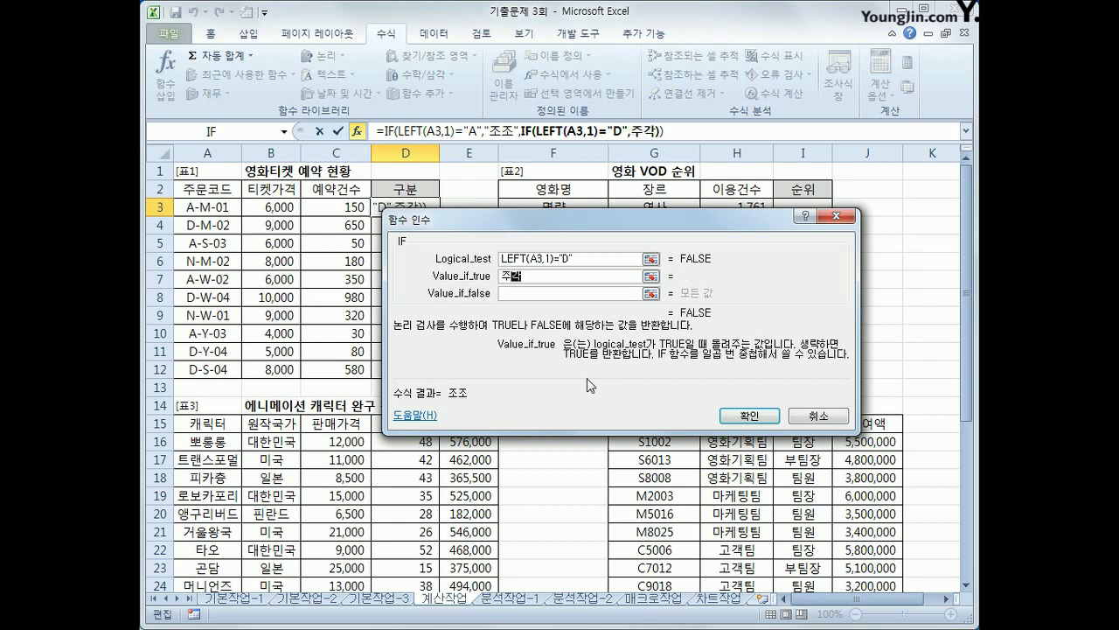
key(BackSpace)
text(ㄴ)
- Set the nested IF's value if false to 심야 and fill the finished D3 formula down to D12
click(573, 297)
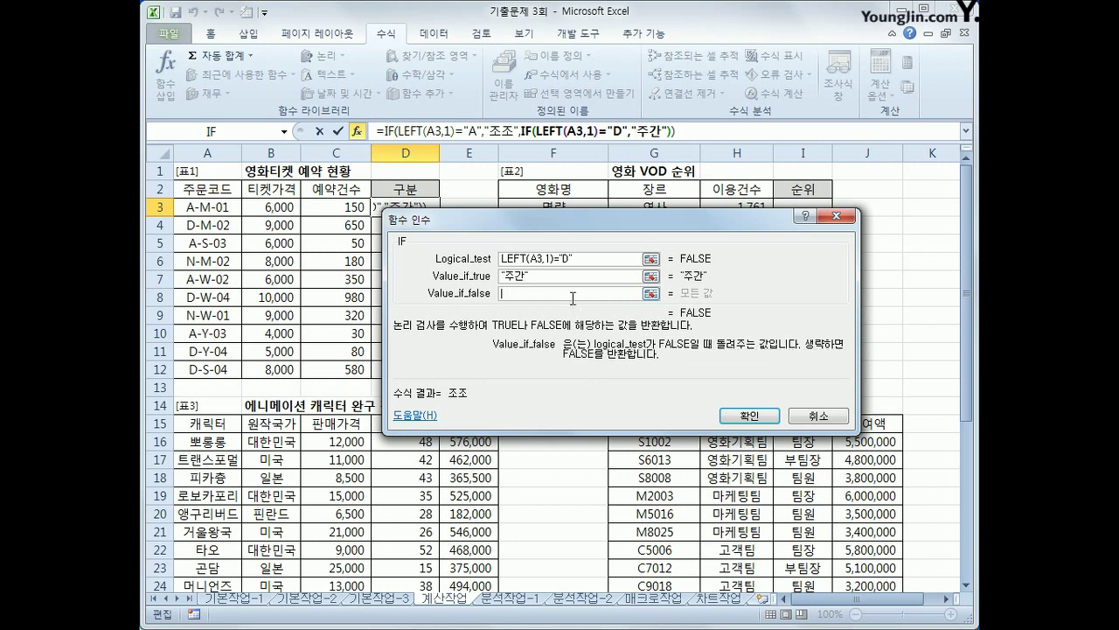
text(야)
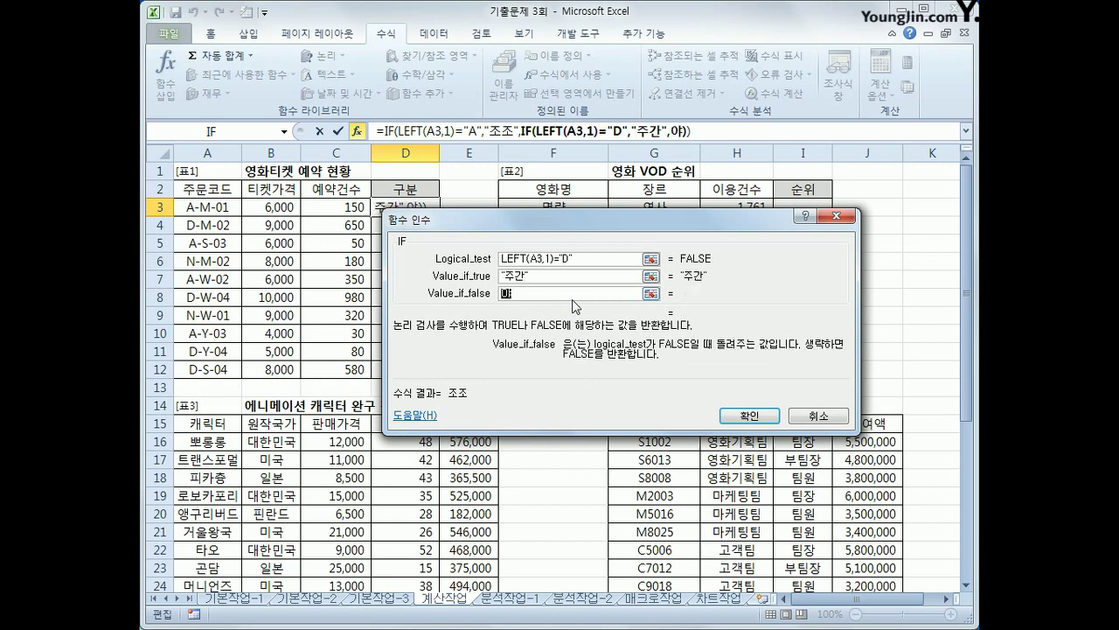
key(BackSpace)
text(심야)
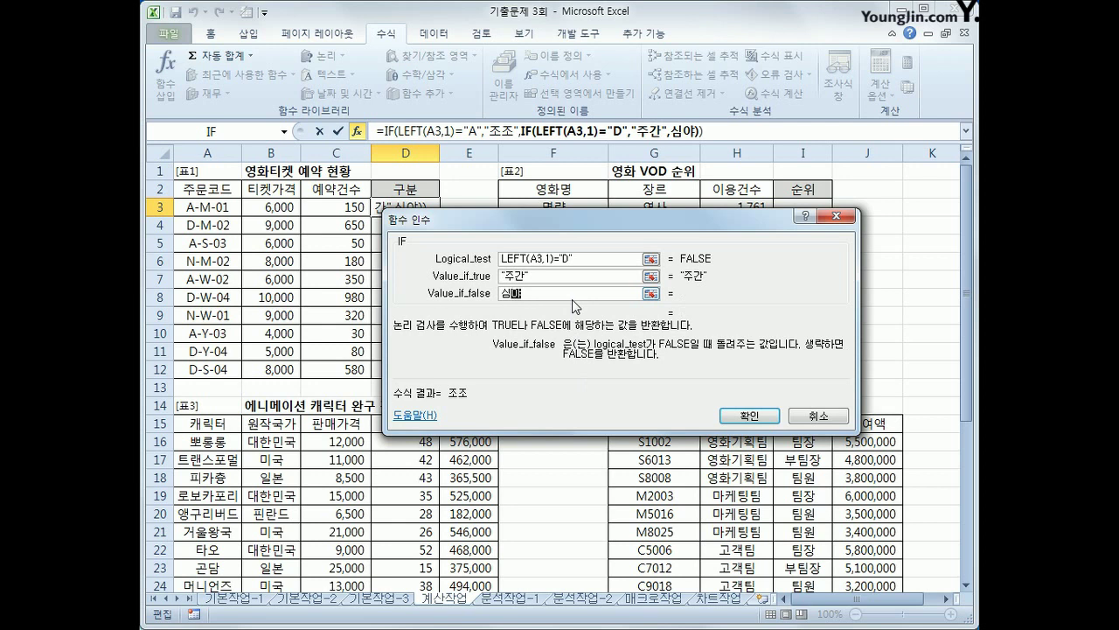
click(739, 421)
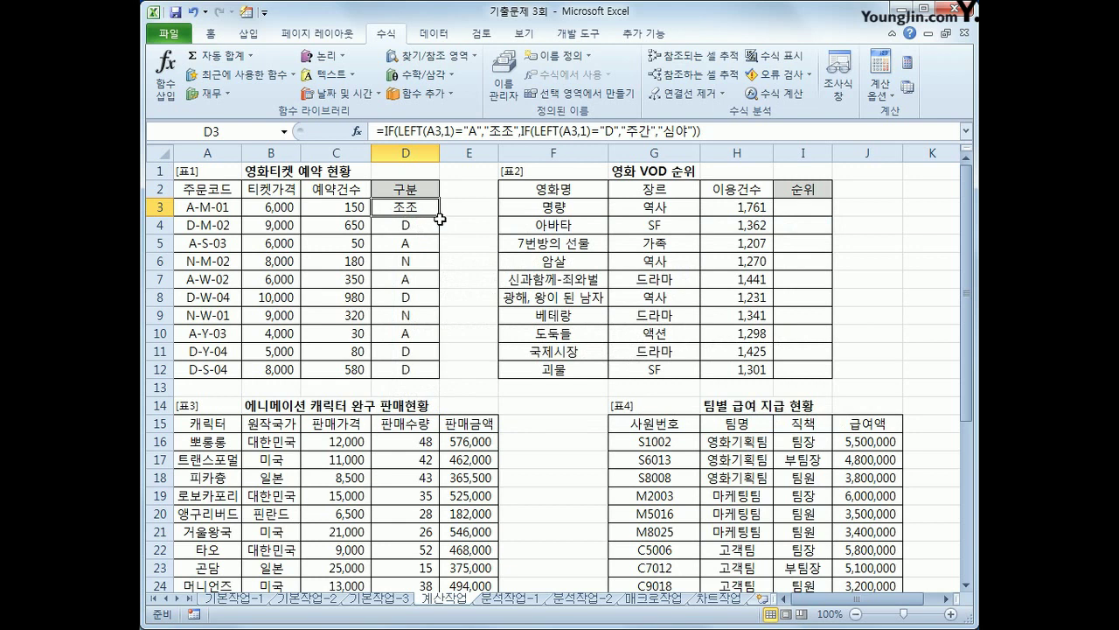
drag(439, 216, 424, 384)
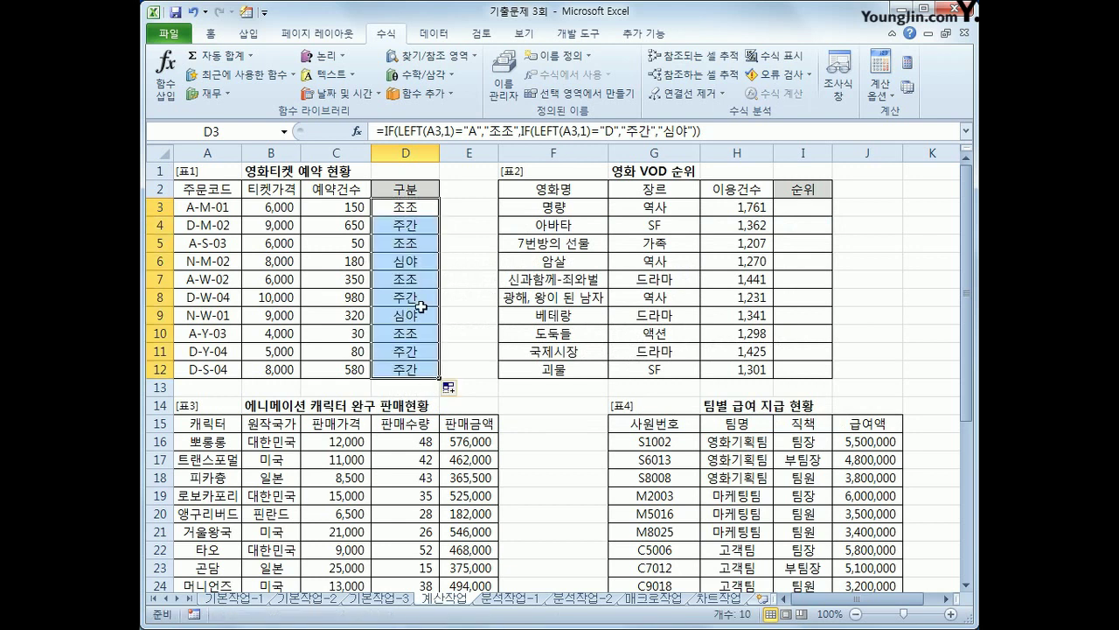
click(426, 208)
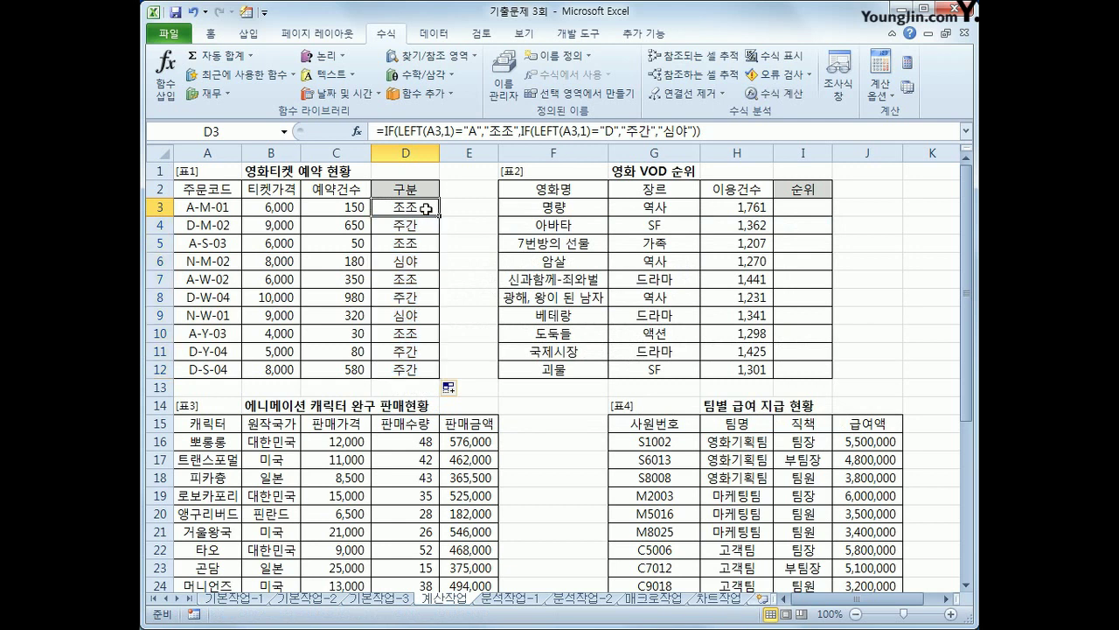
- Enter =RANK(H3,$H$3:$H$12) in 순위 cell I3, using an absolute reference for the 이용건수 range
click(822, 205)
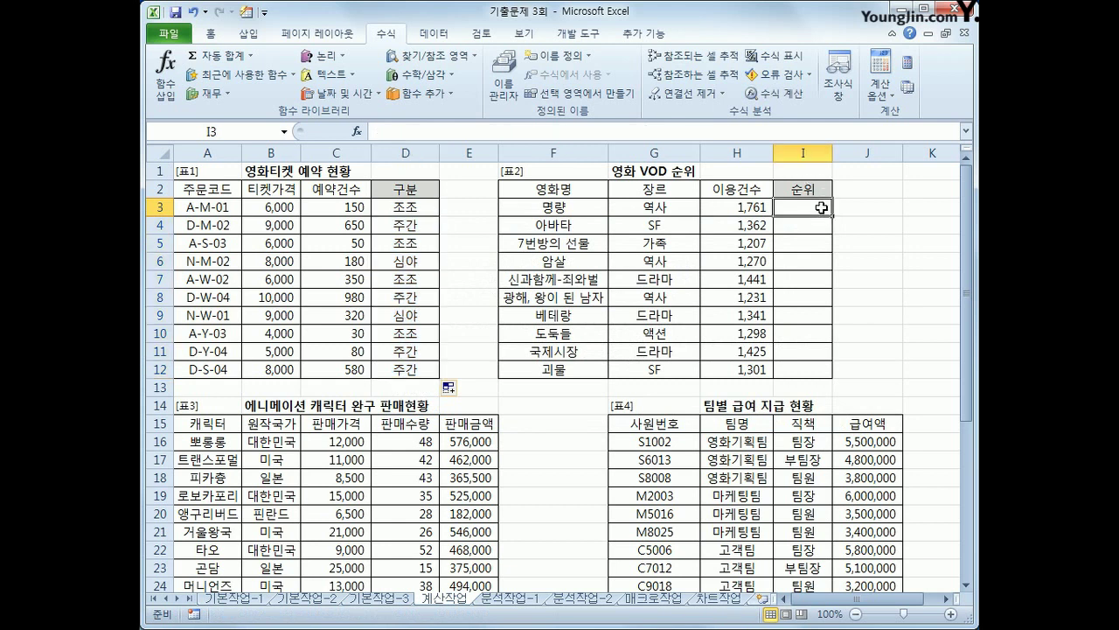
drag(798, 210, 795, 370)
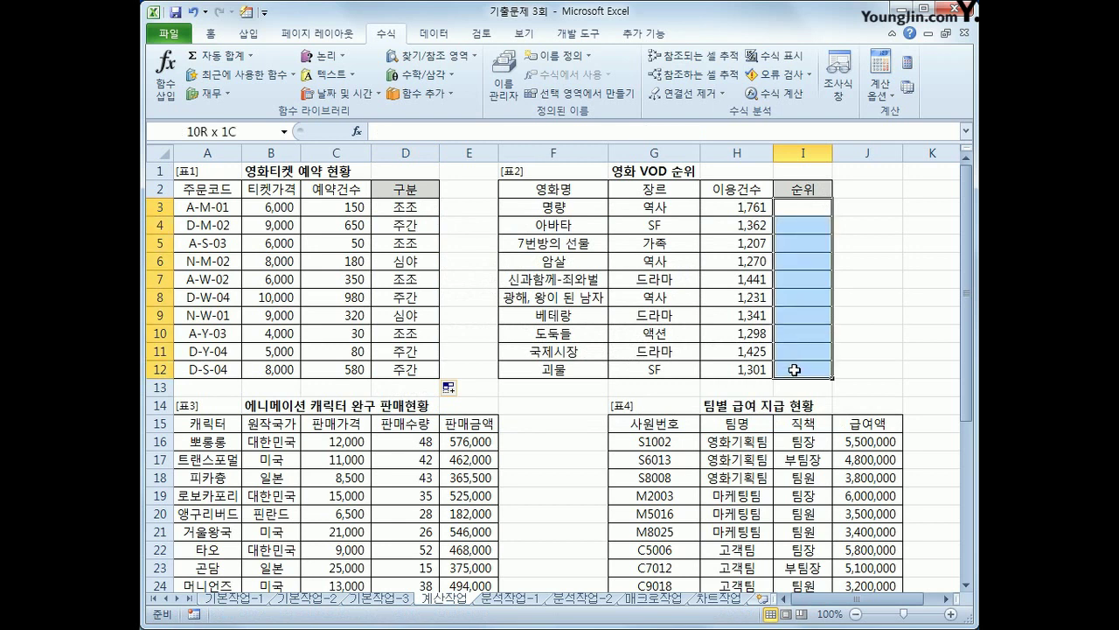
click(803, 208)
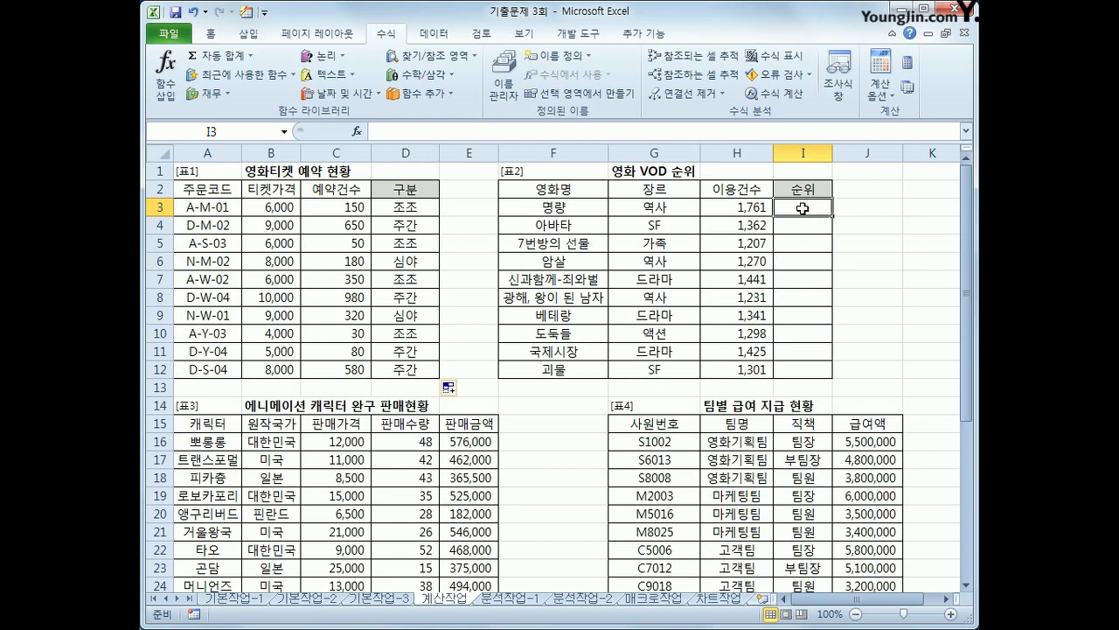
text(=ㄱ)
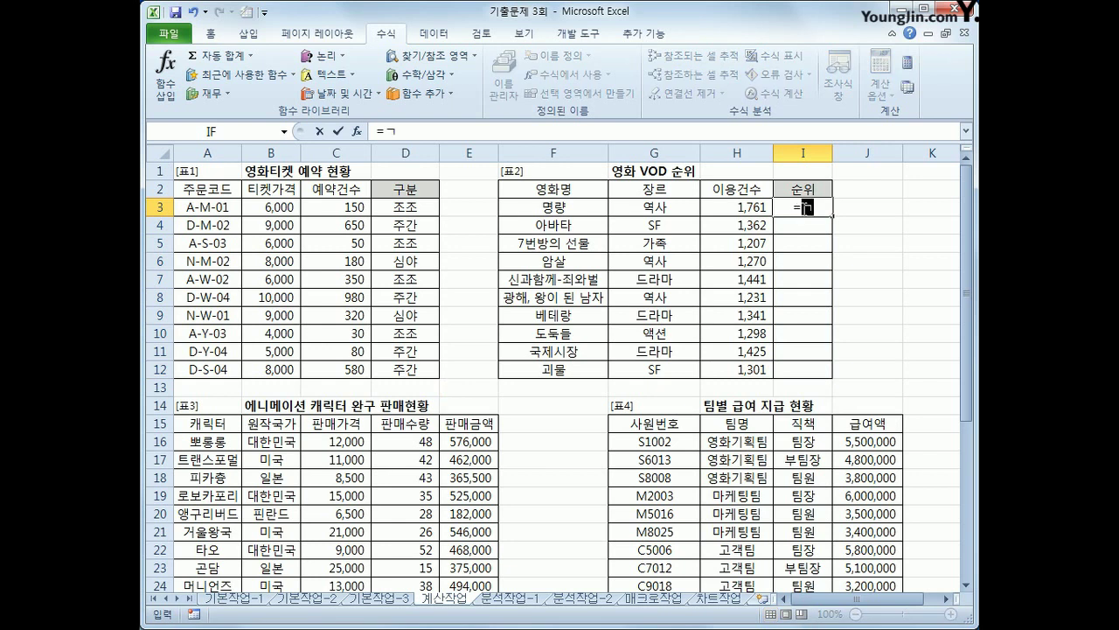
key(BackSpace)
text(rank()
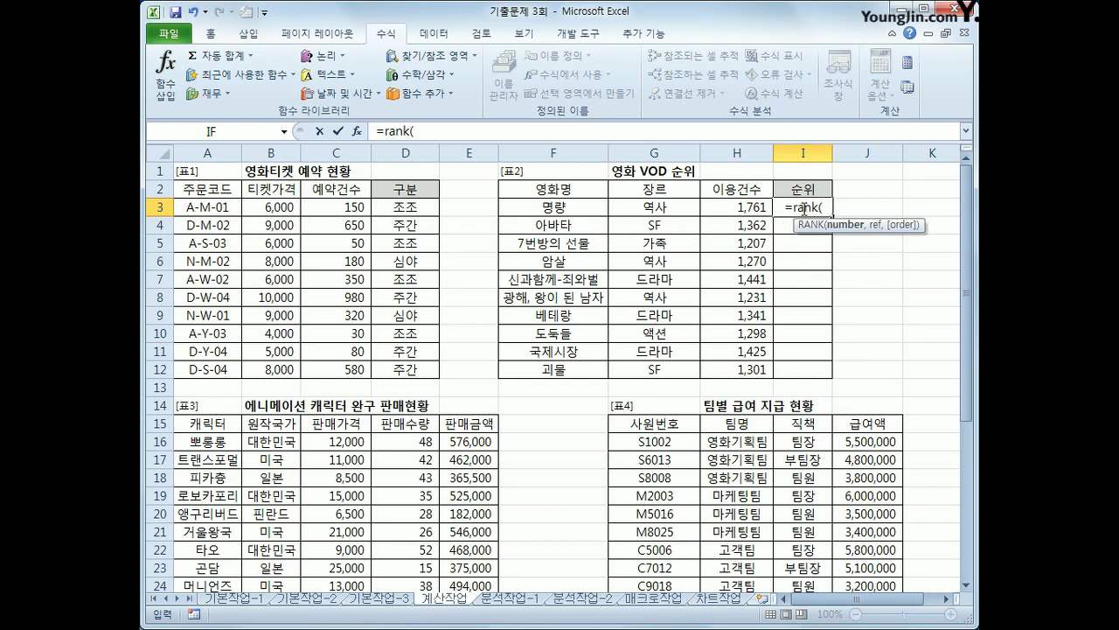
key(Left)
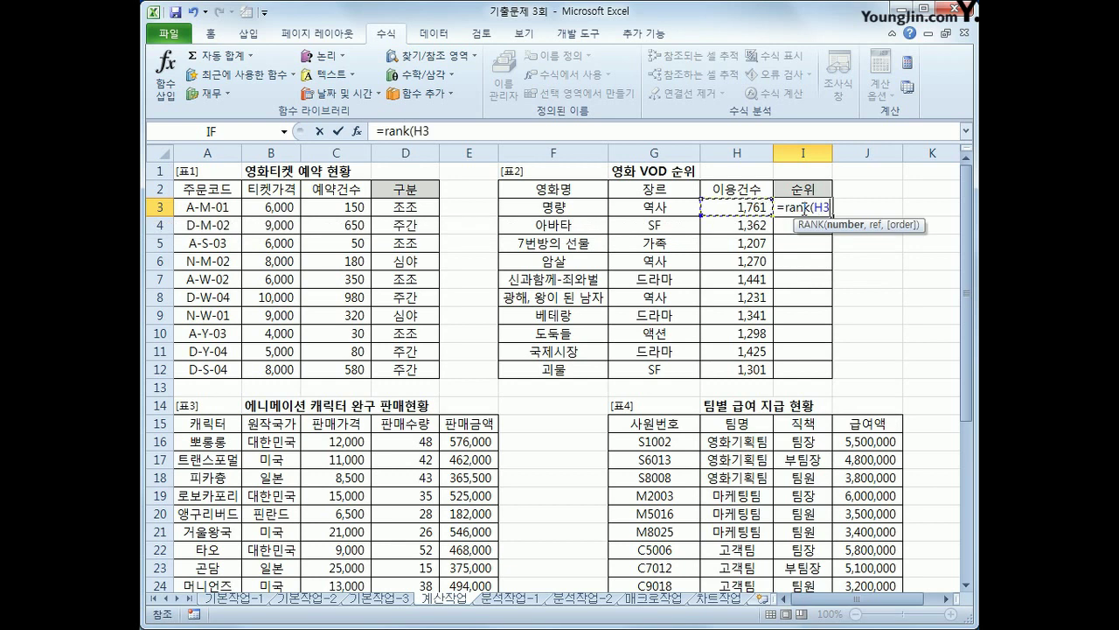
text(,)
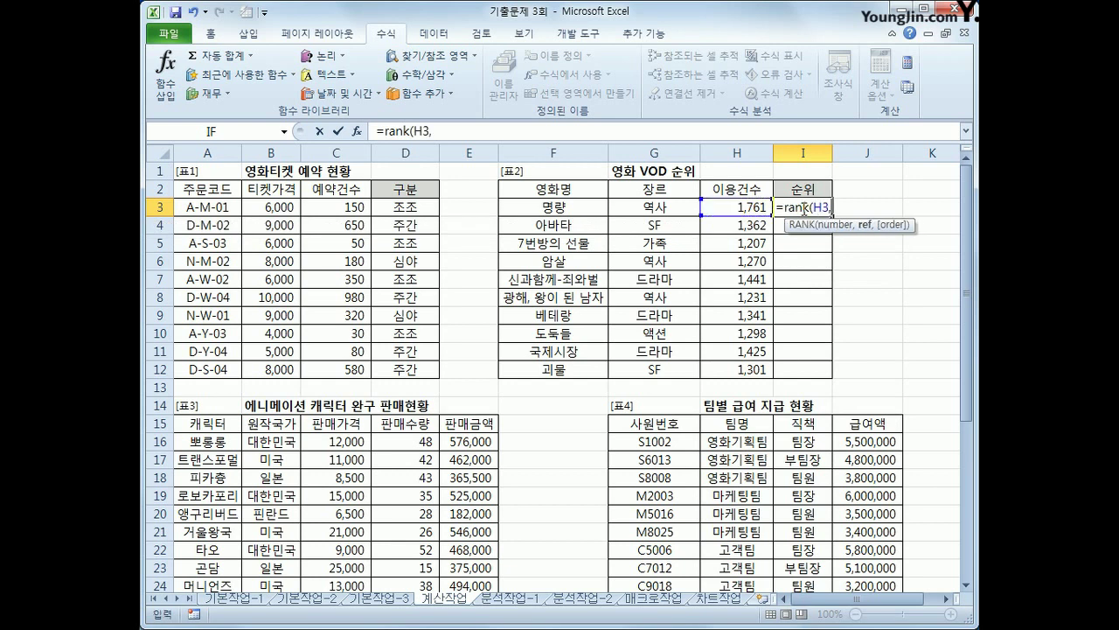
drag(750, 208, 752, 369)
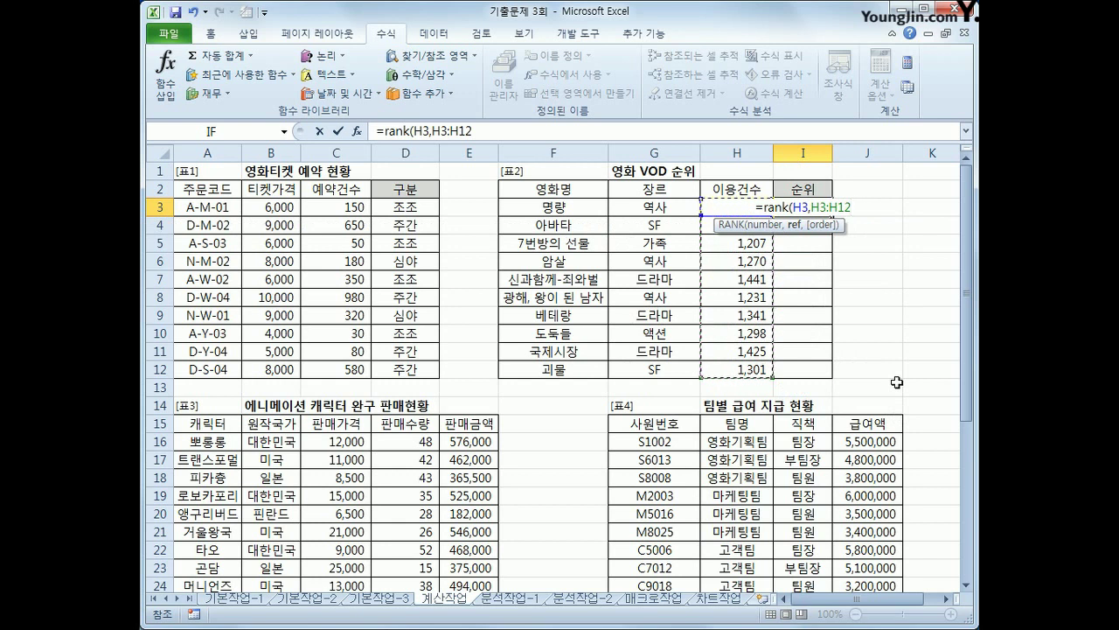
key(F4)
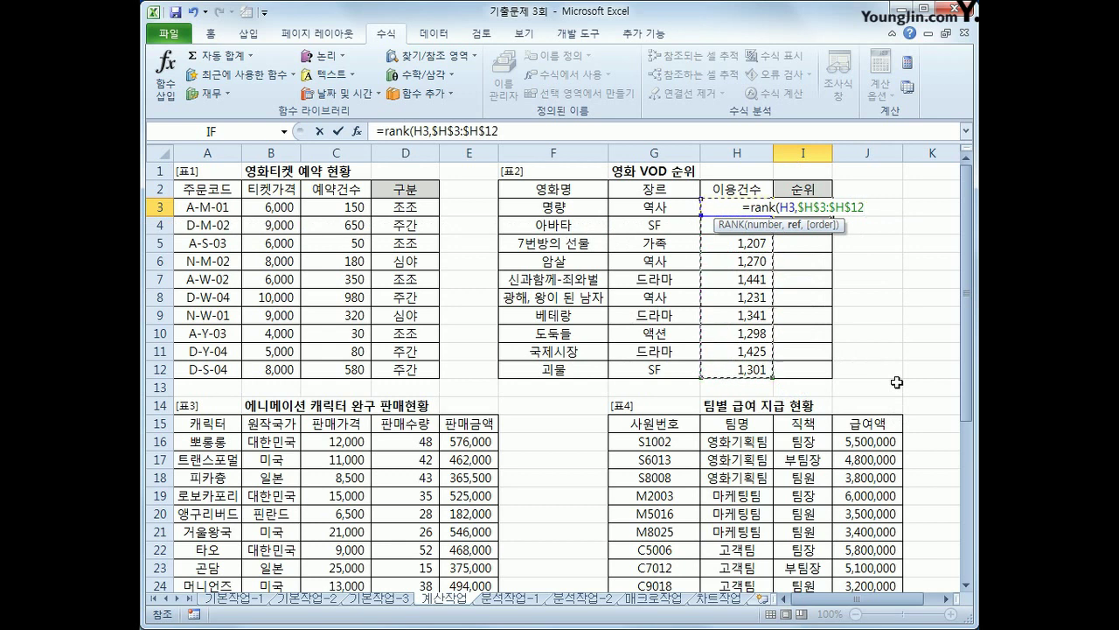
text())
key(Return)
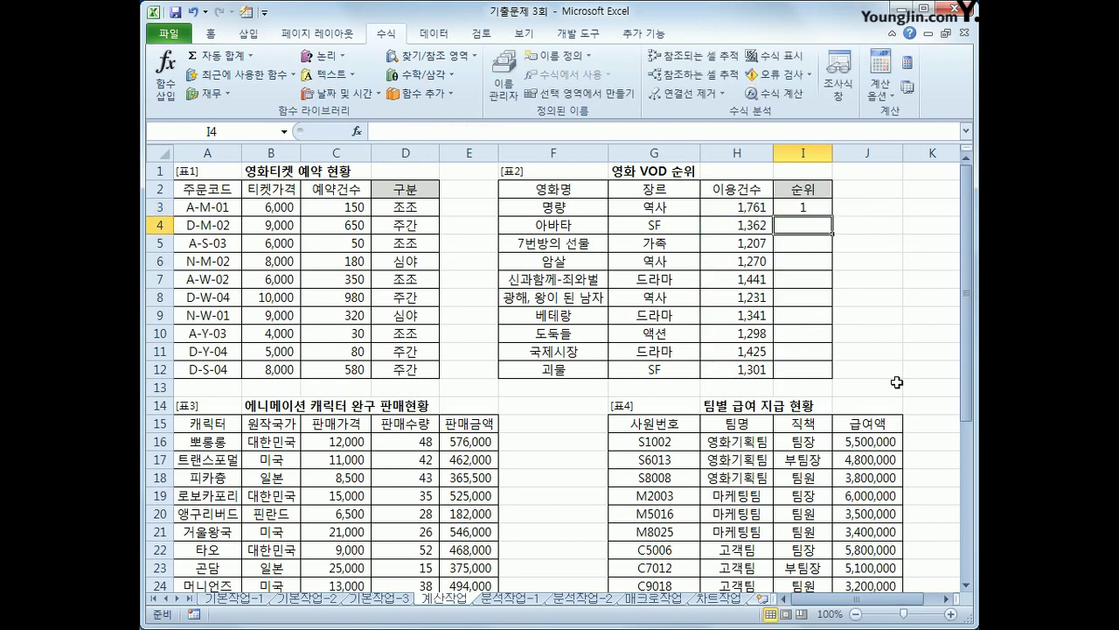
- Fill the RANK formula from I3 down to I12
click(816, 209)
drag(831, 215, 823, 383)
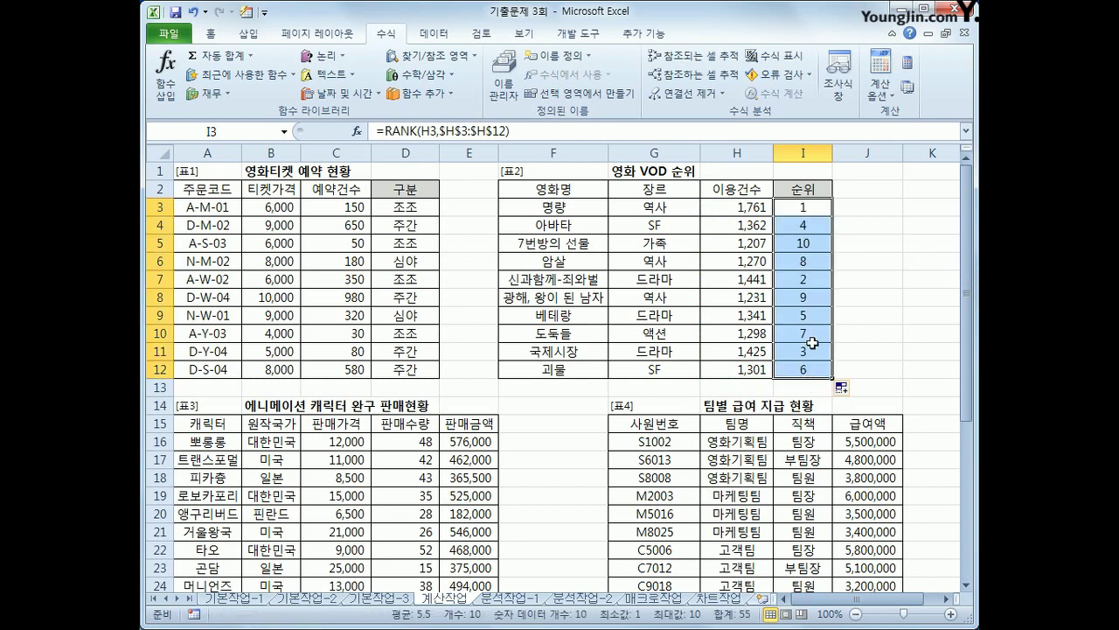
click(826, 244)
- Cut the RANK expression out of cell I3 and wrap it in a CHOOSE function as its Index_num argument
click(802, 205)
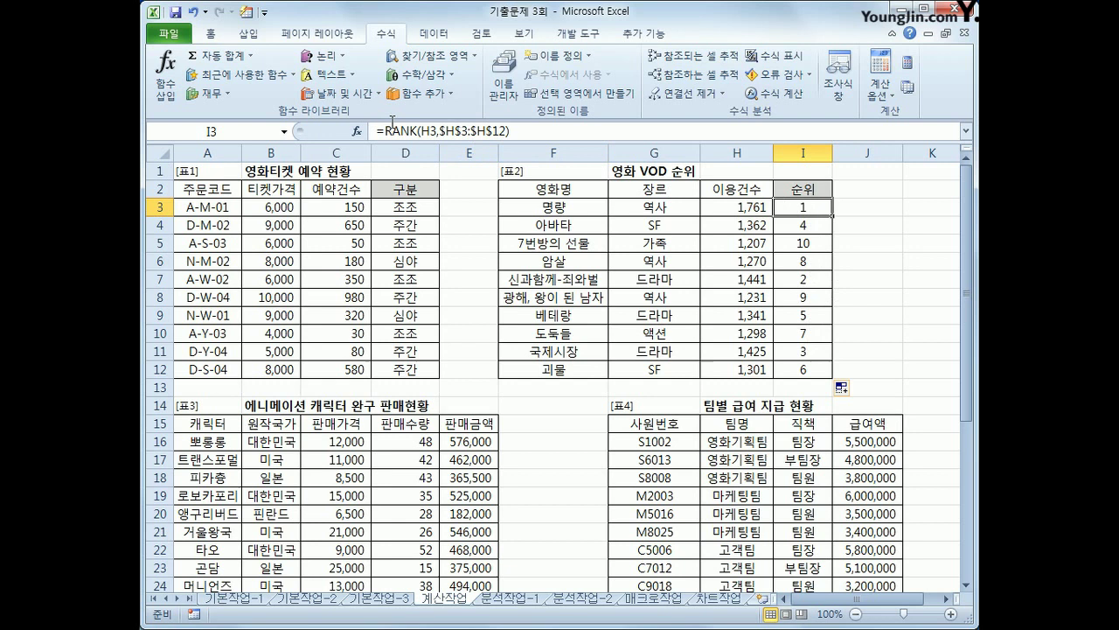
drag(384, 130, 553, 128)
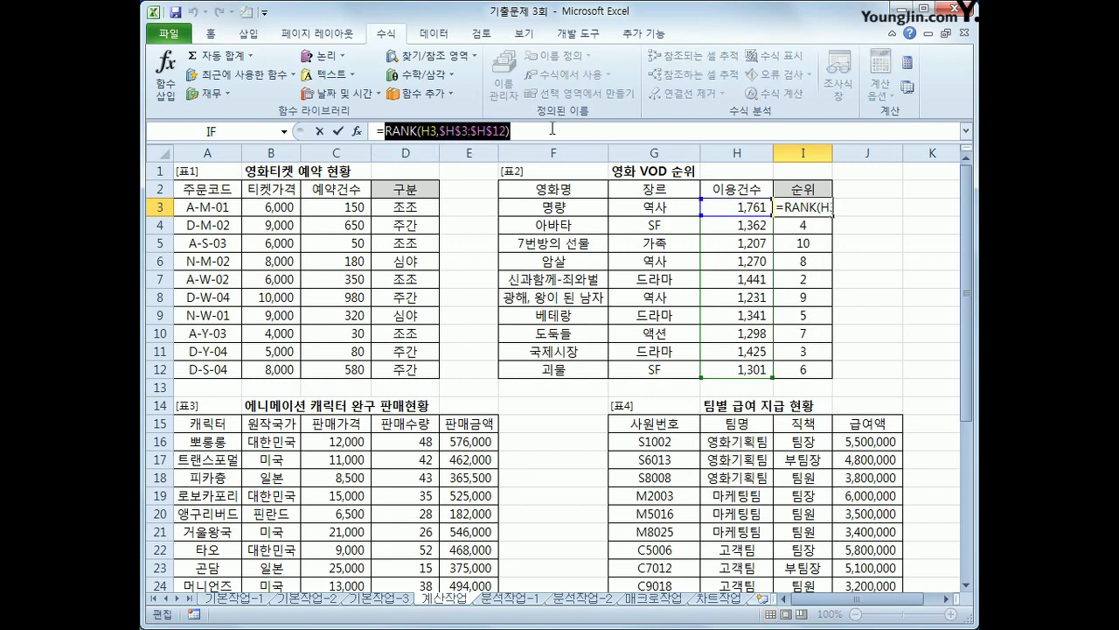
right_click(497, 131)
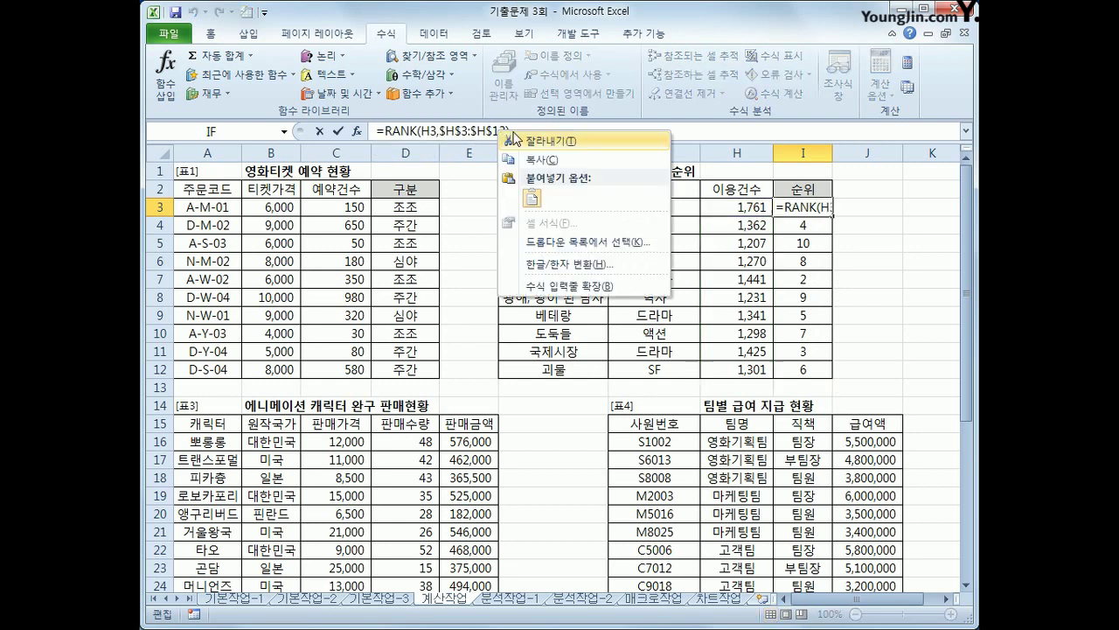
click(518, 142)
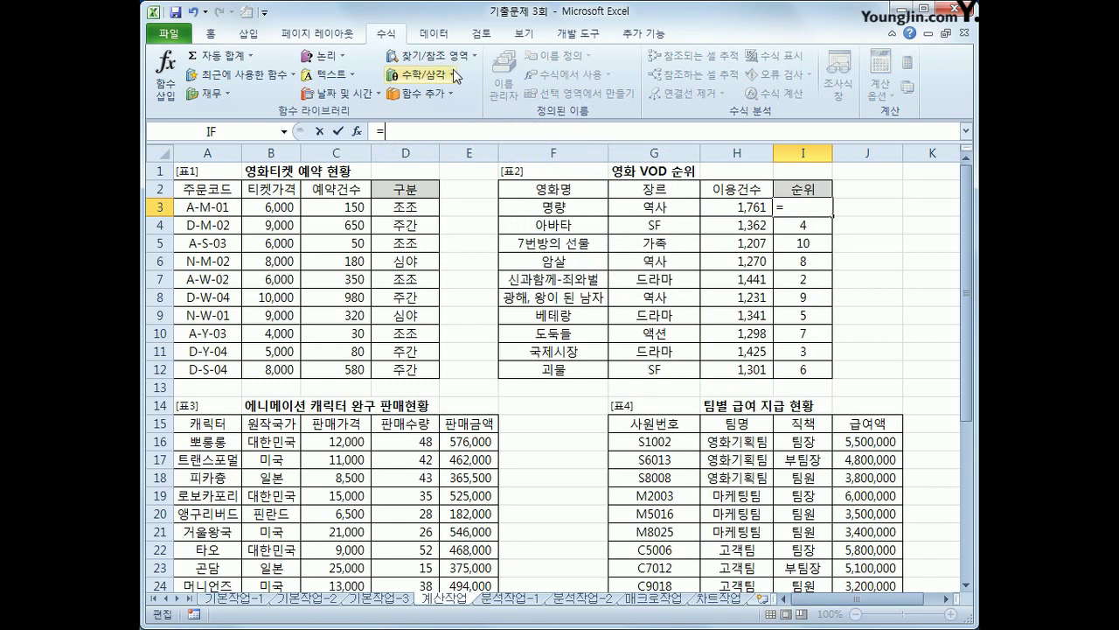
click(432, 55)
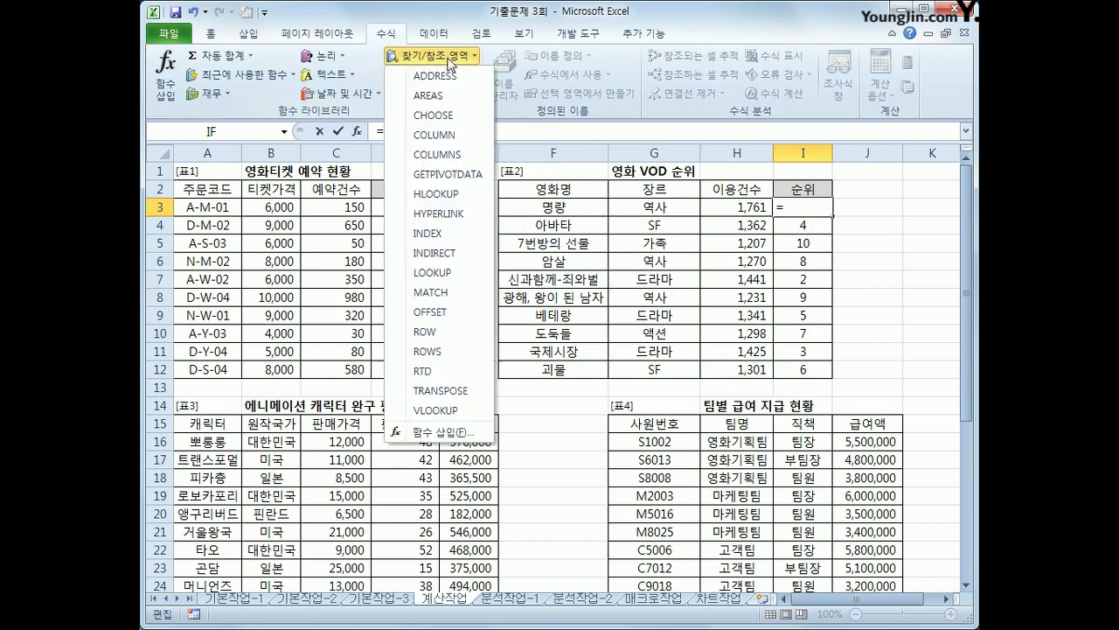
click(437, 115)
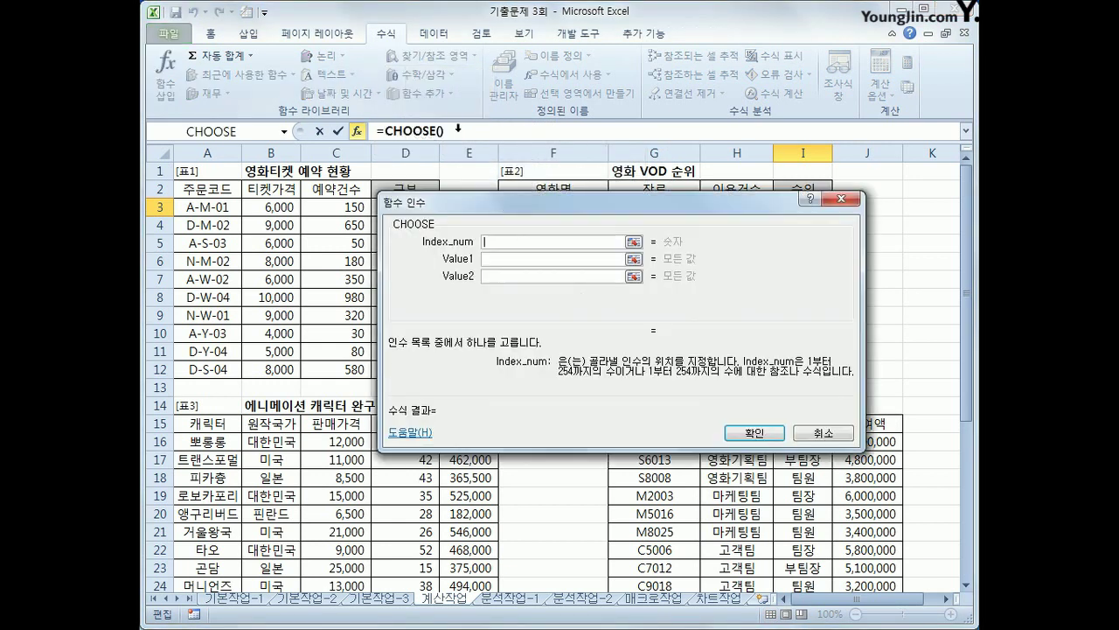
right_click(500, 243)
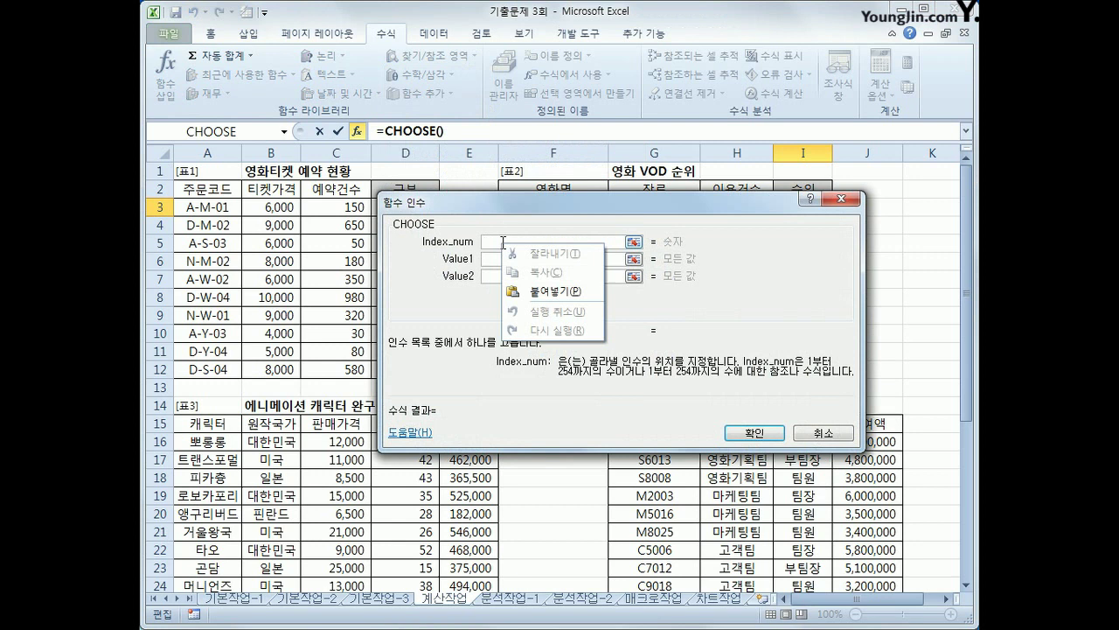
click(537, 292)
- Set CHOOSE's Value1, Value2 and Value3 arguments to 1위, 2위 and 3위
click(532, 259)
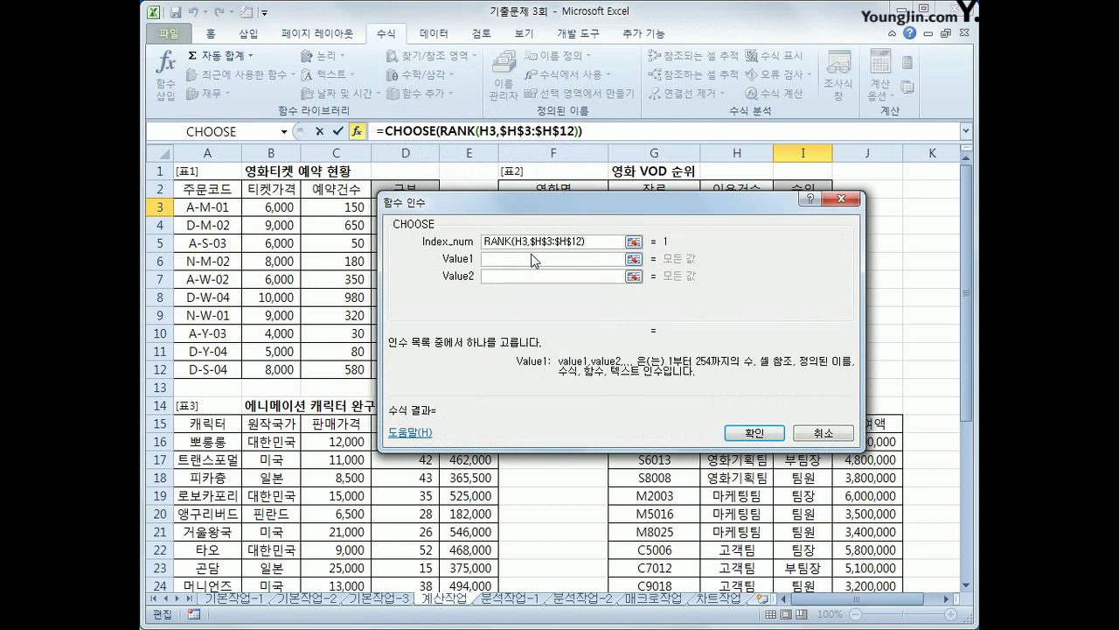
text(1w)
key(BackSpace)
text(위)
key(Tab)
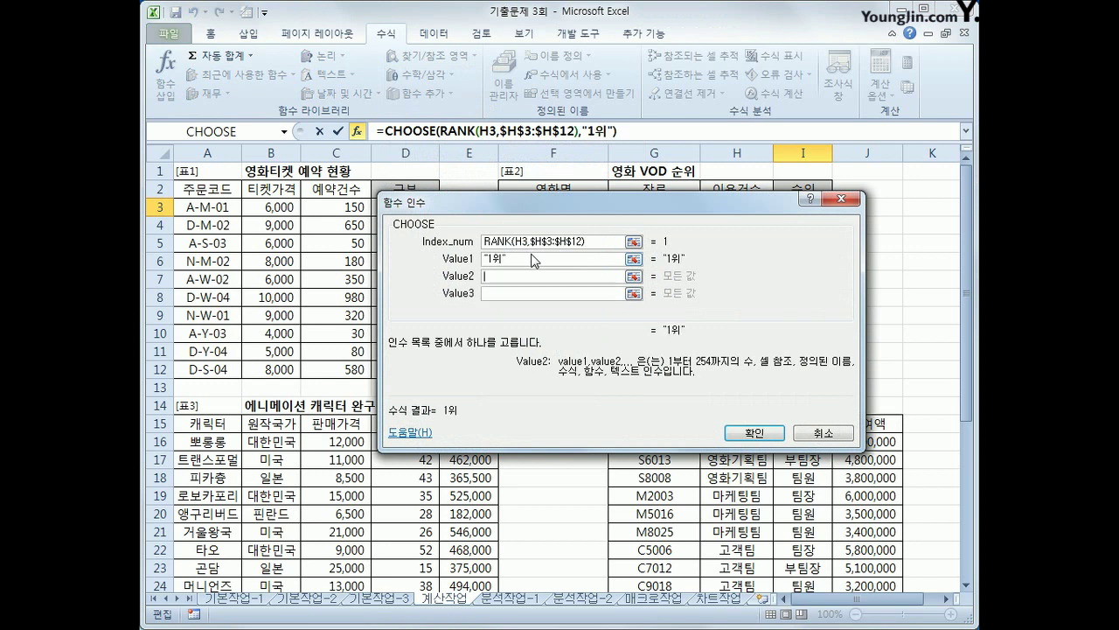
text(2위)
key(Tab)
text(3위)
key(Tab)
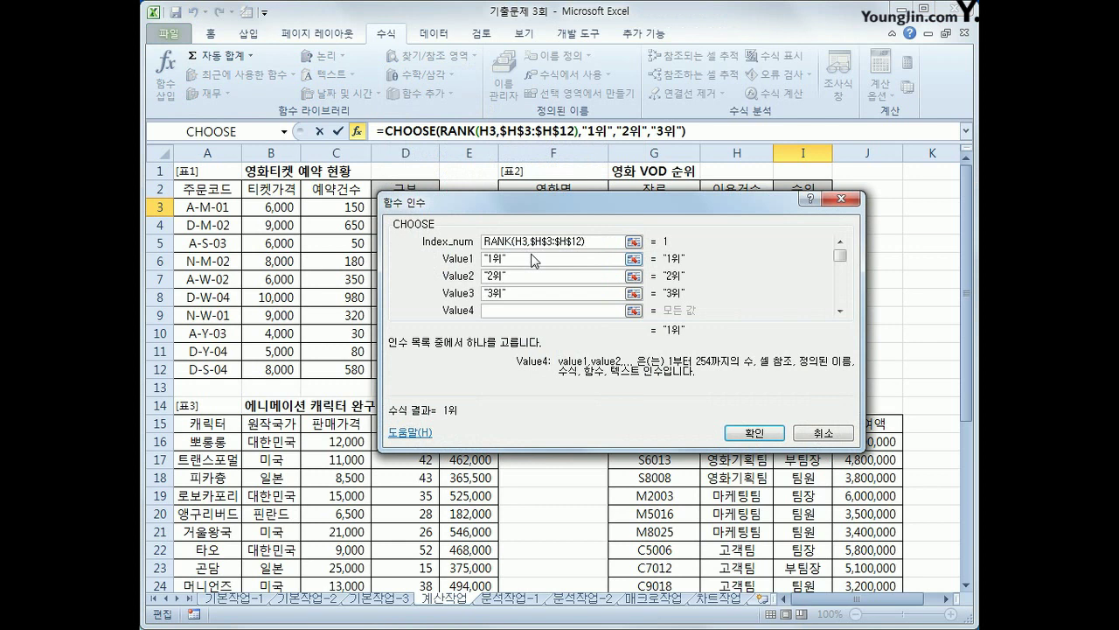
- Set Value4 through Value10 to empty text "" and fill the finished CHOOSE formula from I3 down to I12
text("")
key(Tab)
text(")
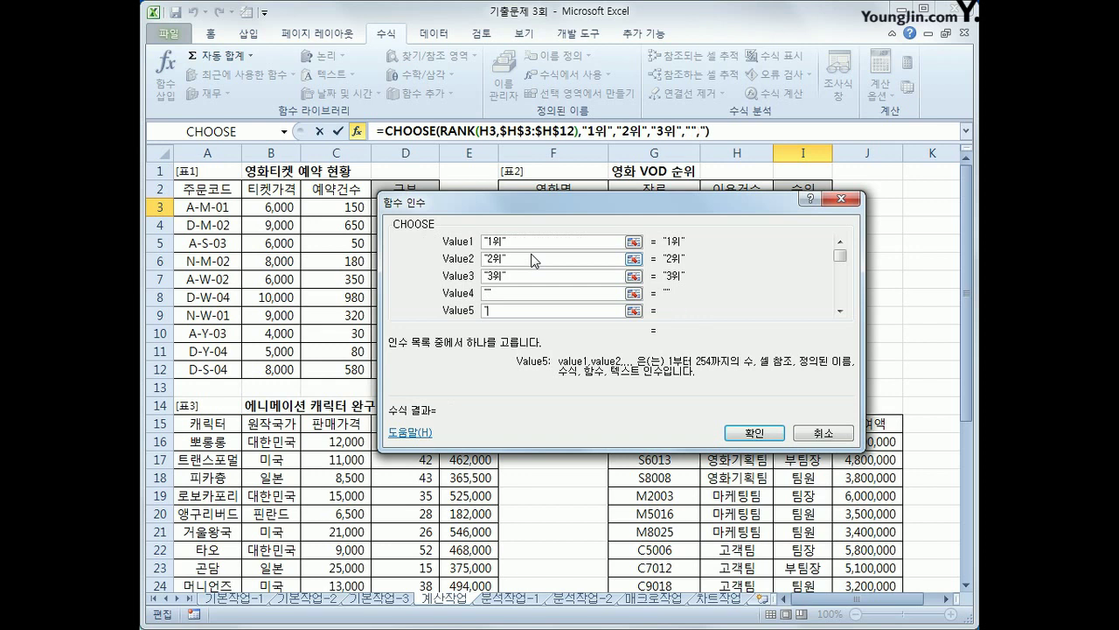
text(")
key(Tab)
text("")
key(Tab)
text("")
key(Tab)
text("")
key(Tab)
text("")
key(Tab)
text("")
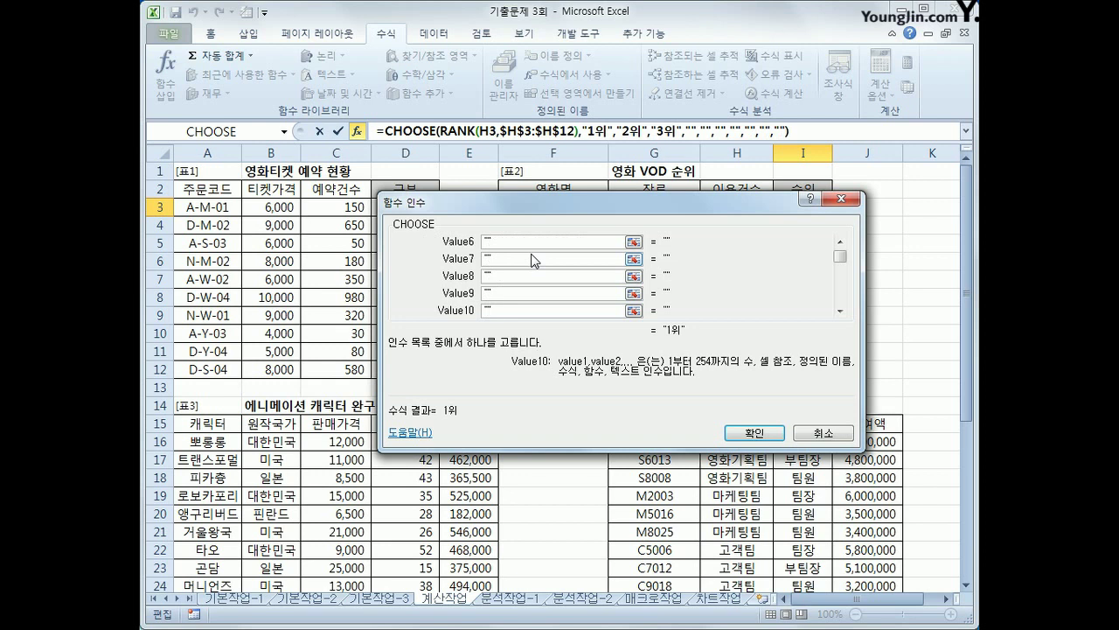
click(756, 433)
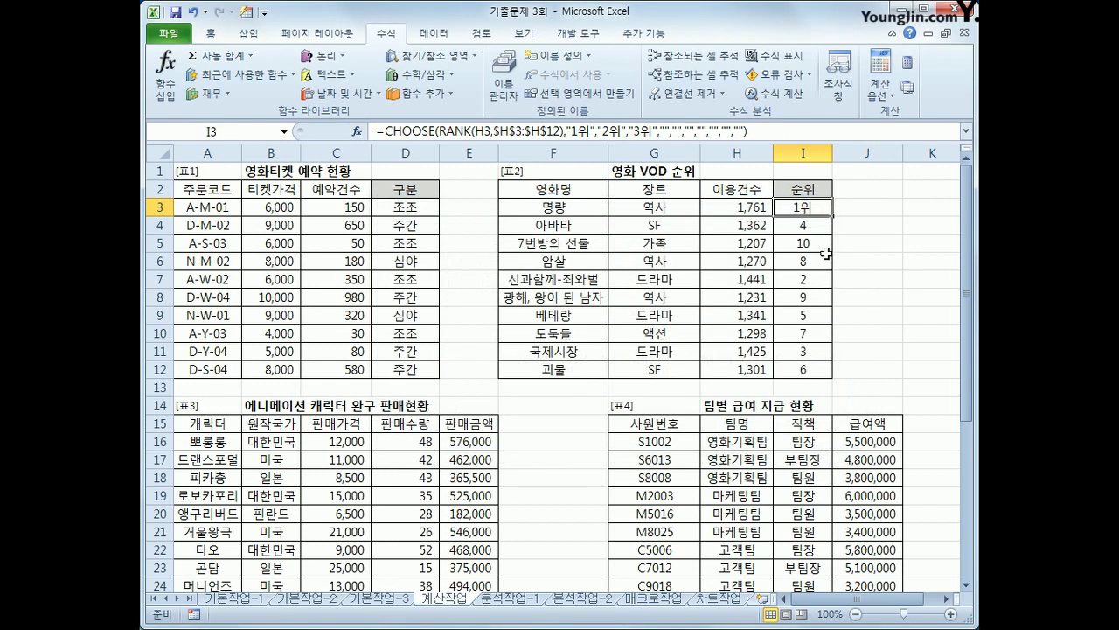
drag(833, 215, 823, 378)
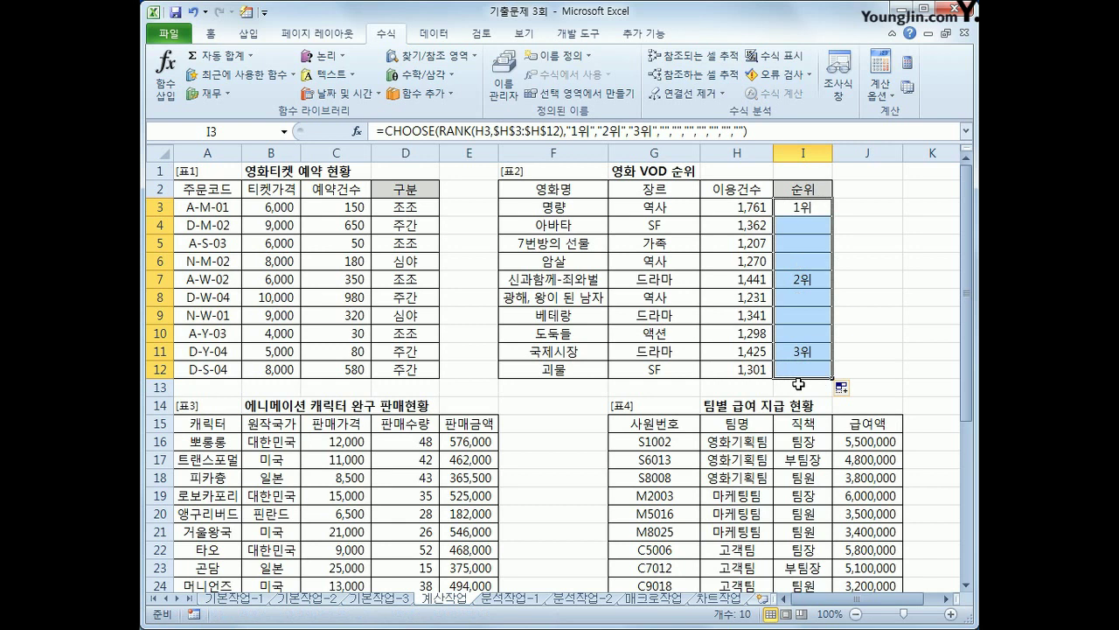
- Start a COUNTIFS function in E25 for 조건에 맞는 개수, with B16:B24 as the first range and 대한민국 as its criterion
scroll(613, 420, down, 2)
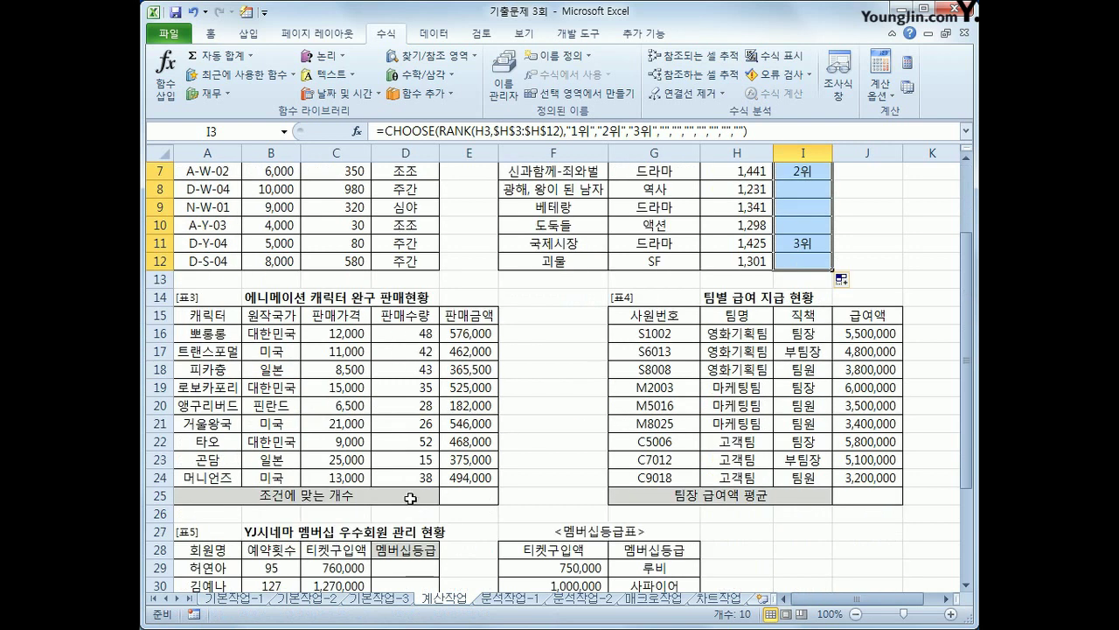
click(462, 500)
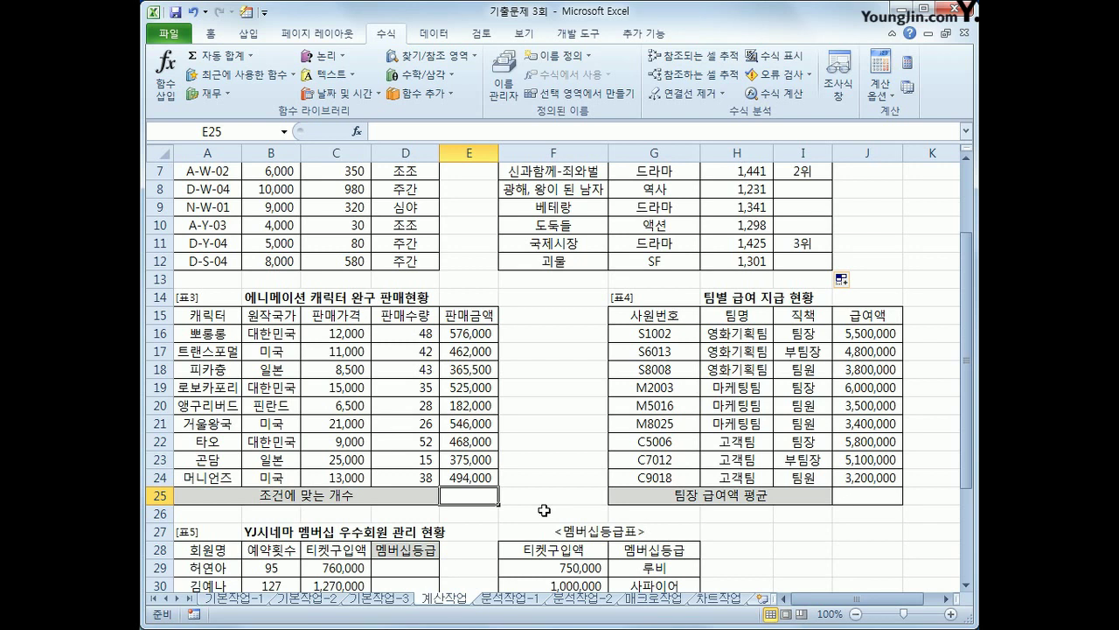
click(418, 92)
mouse_move(434, 123)
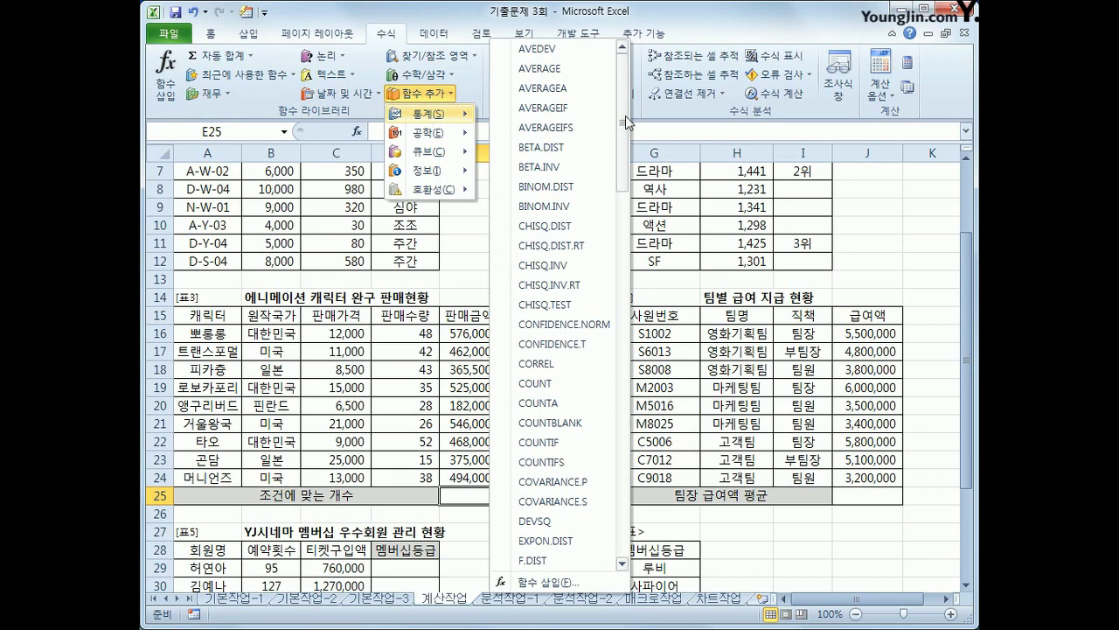
click(572, 459)
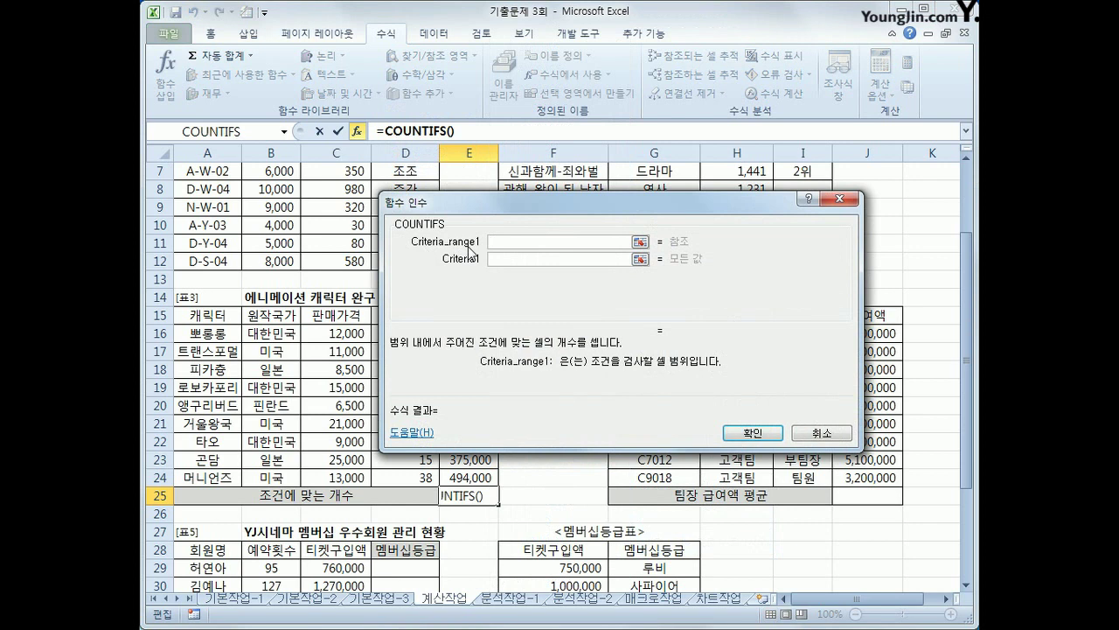
drag(518, 200, 592, 27)
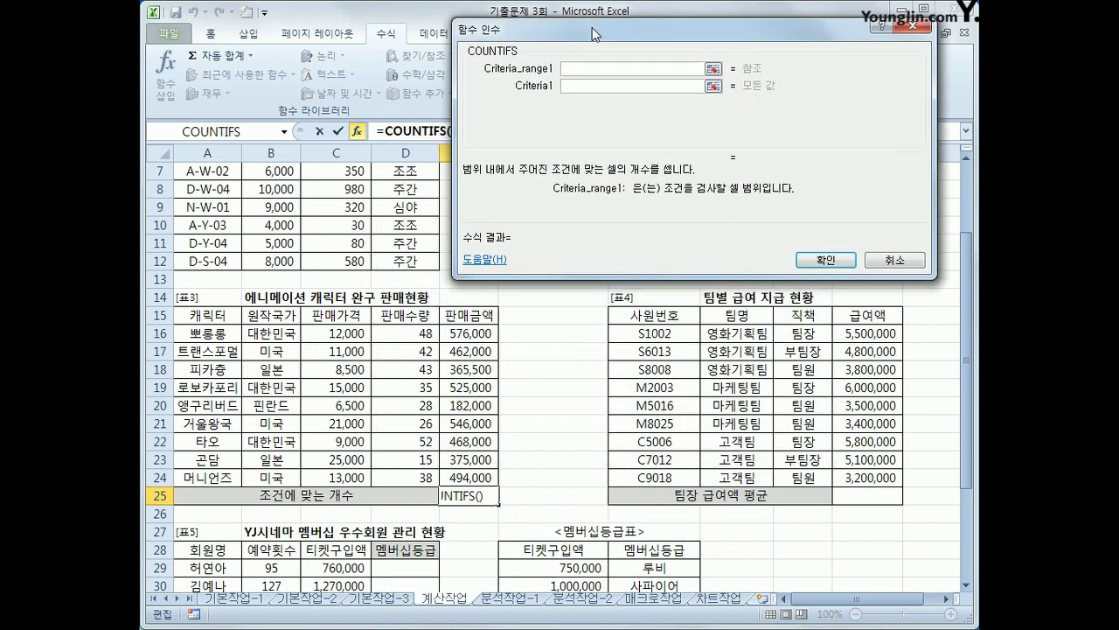
drag(278, 333, 273, 478)
click(577, 85)
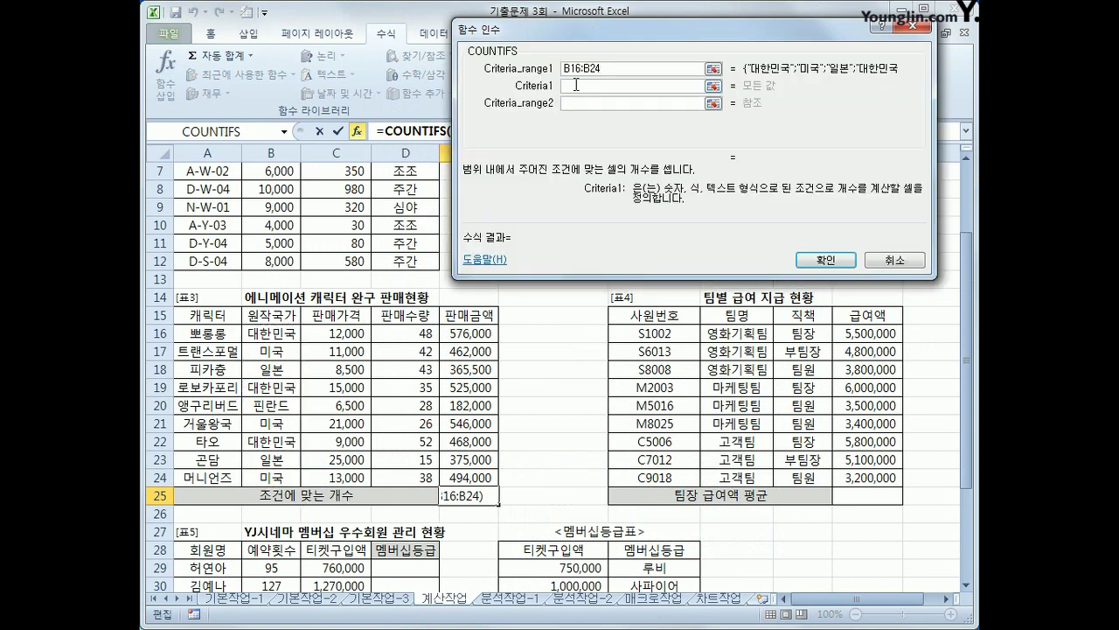
text(대한민국)
- Add the 판매금액 range E16:E24 as the second COUNTIFS range with the criterion >=500000
click(599, 102)
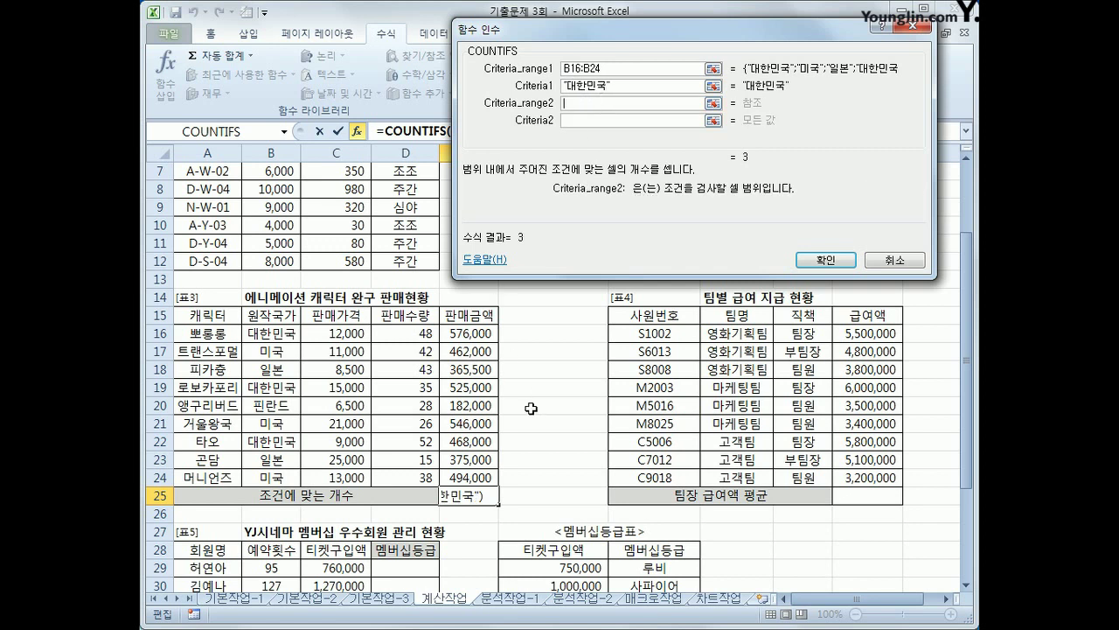
drag(466, 337, 472, 474)
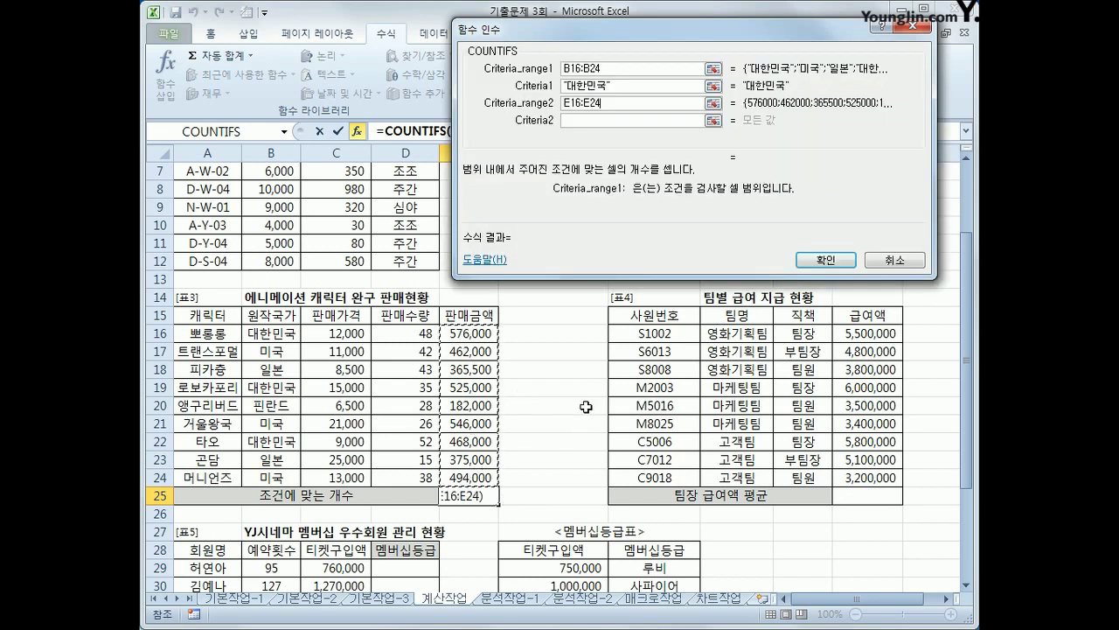
click(582, 120)
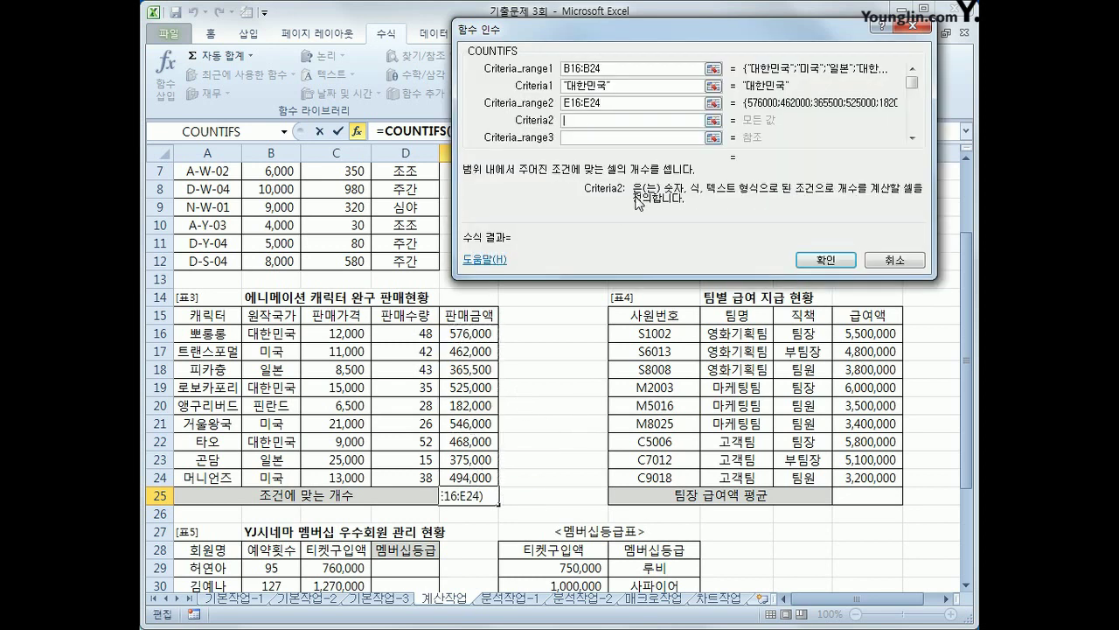
text(>)
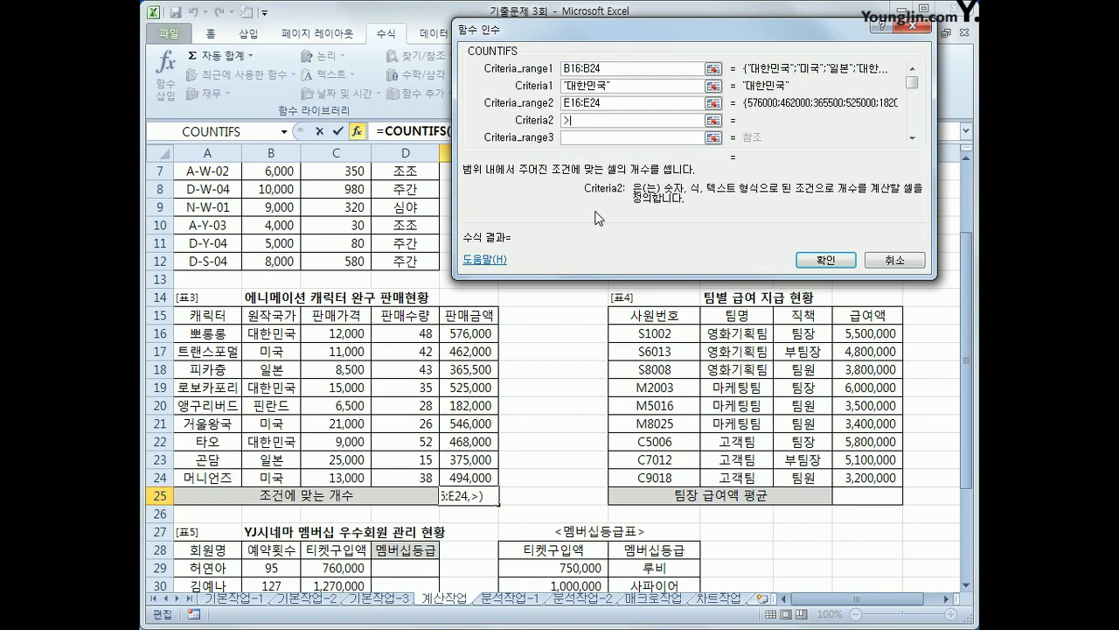
text(=500000)
- Add E16:E24 as the third COUNTIFS range with the criterion <600000 and complete the formula
click(592, 140)
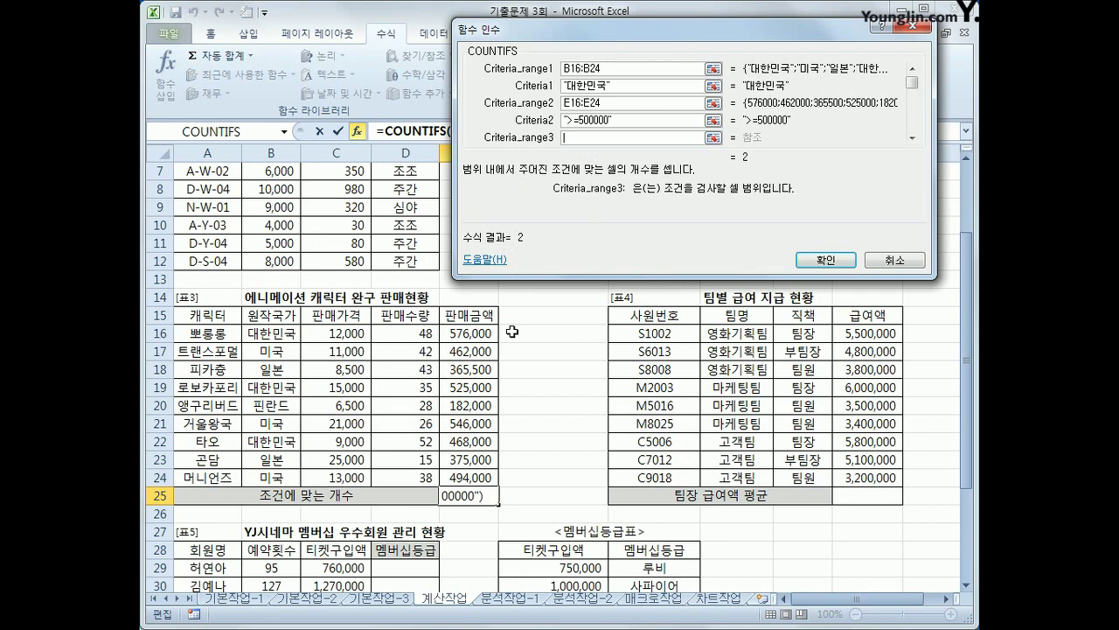
drag(461, 335, 462, 473)
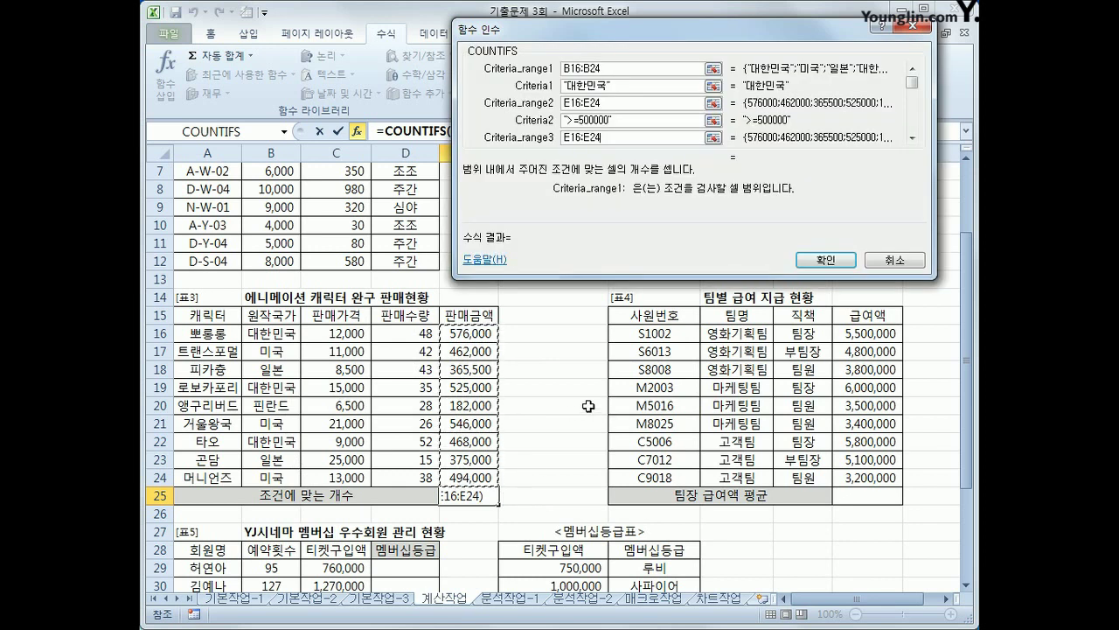
click(914, 138)
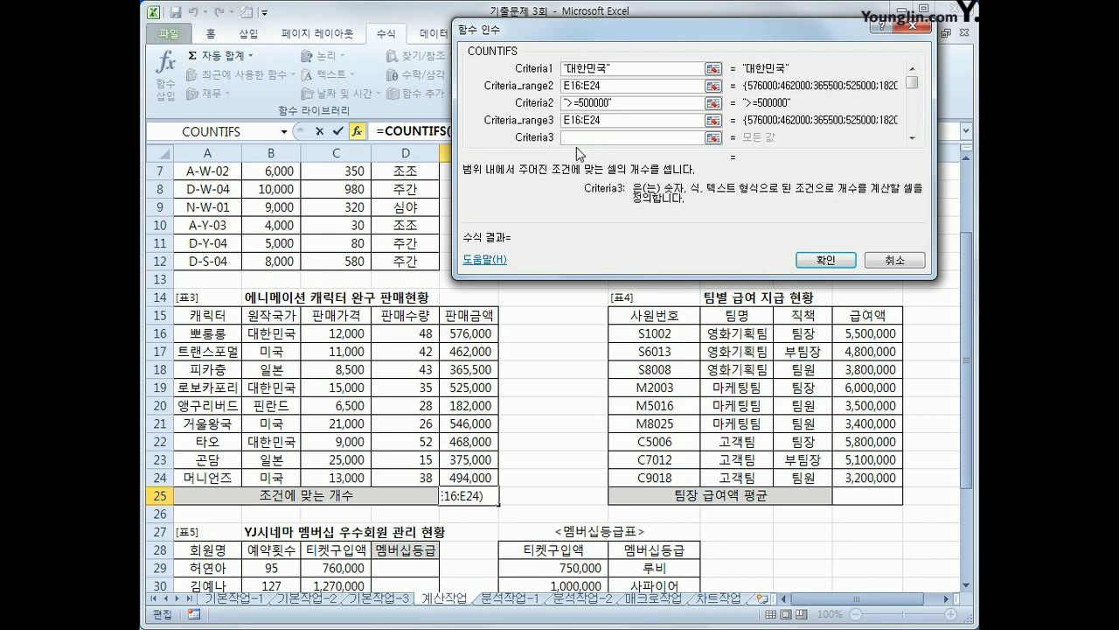
text(<600000)
click(618, 146)
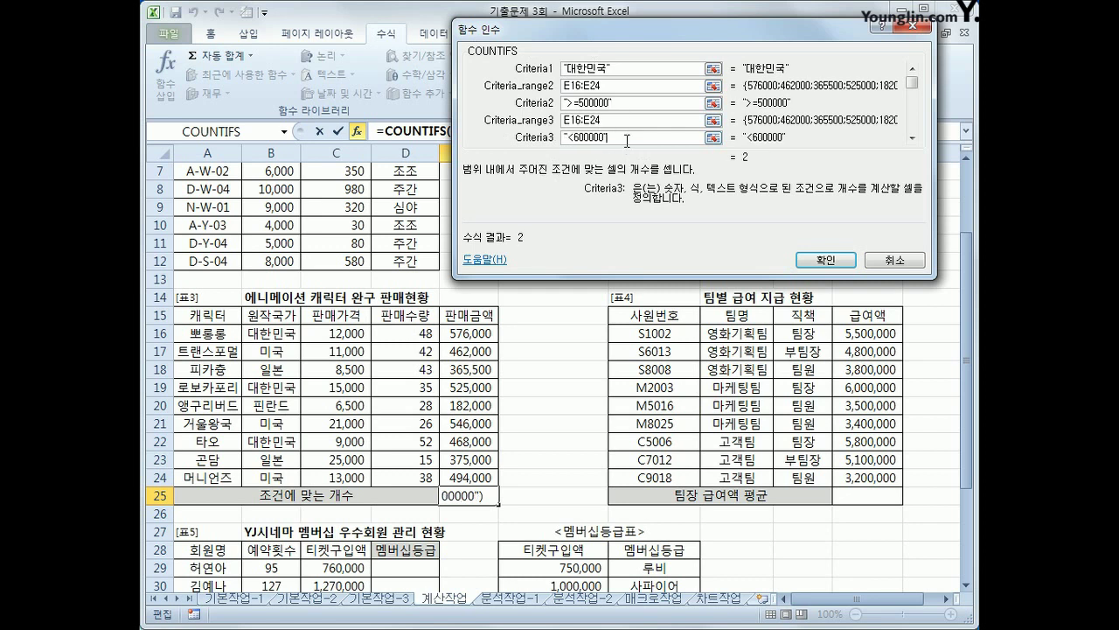
click(825, 260)
- Select the three 대한민국 rows across columns B to E in 표3 to check them against the count
drag(261, 333, 476, 333)
drag(280, 394, 450, 390)
drag(280, 442, 472, 444)
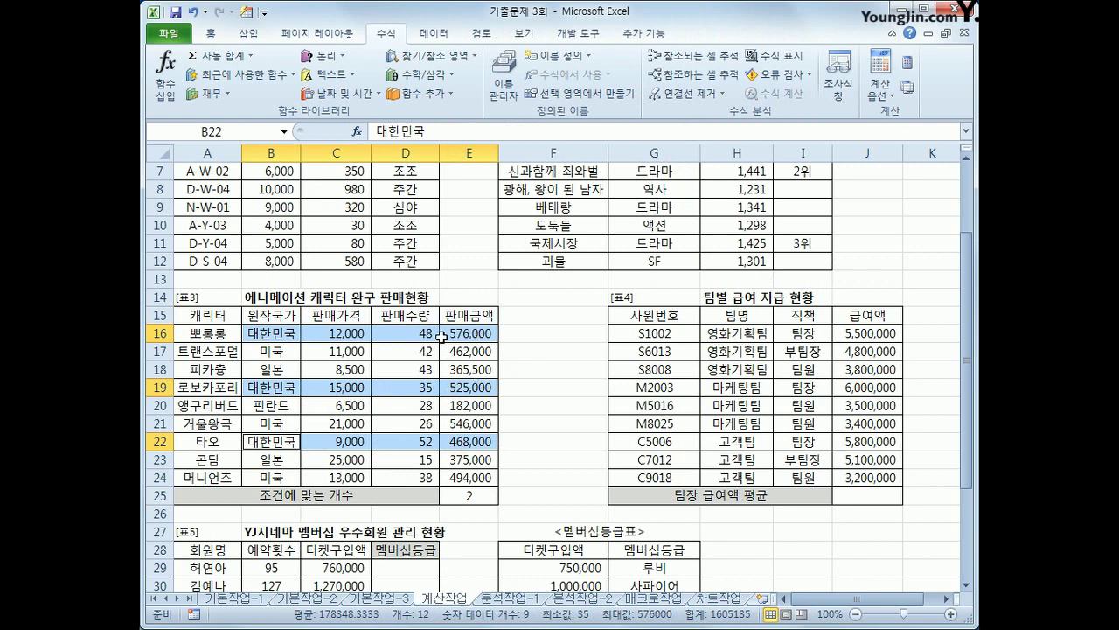
- Append &"개" to the end of the COUNTIFS formula in E25
click(473, 496)
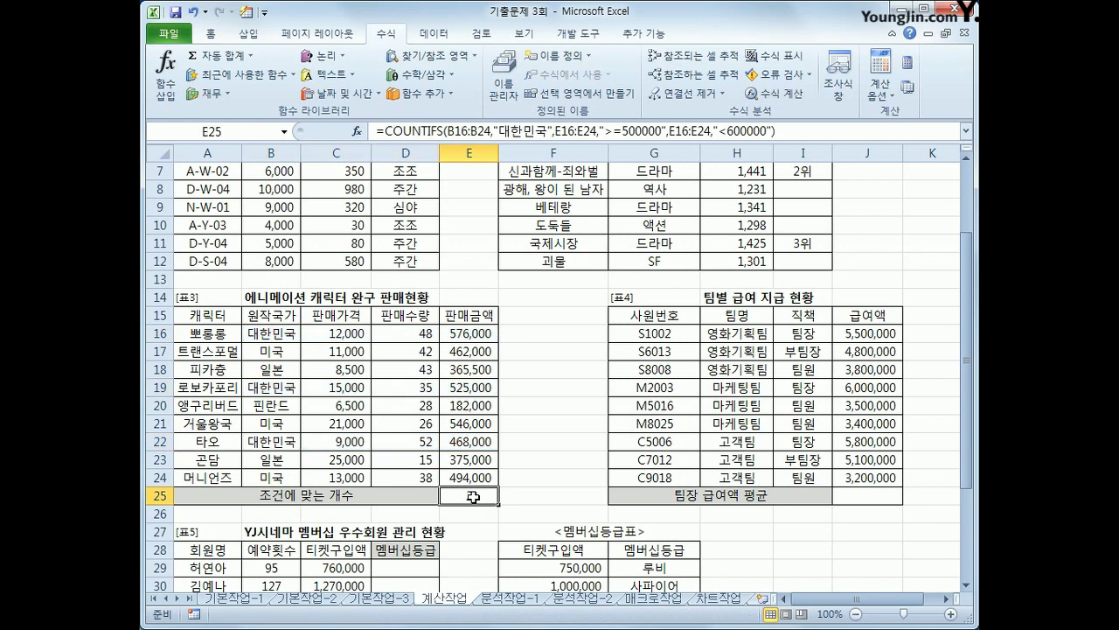
click(825, 137)
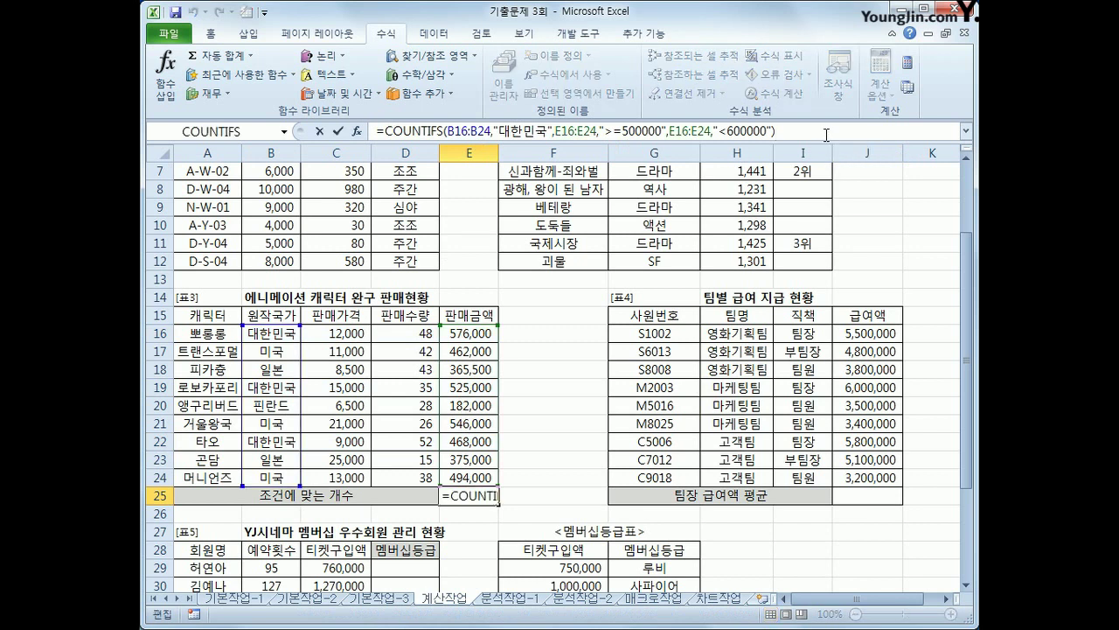
text(&"개)
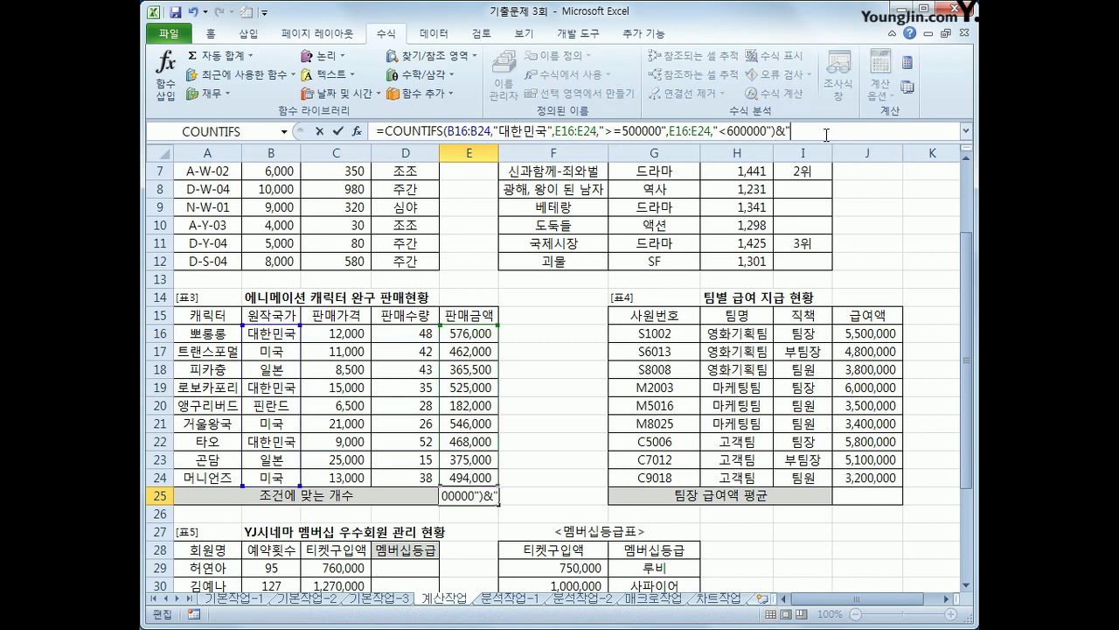
text(")
key(Return)
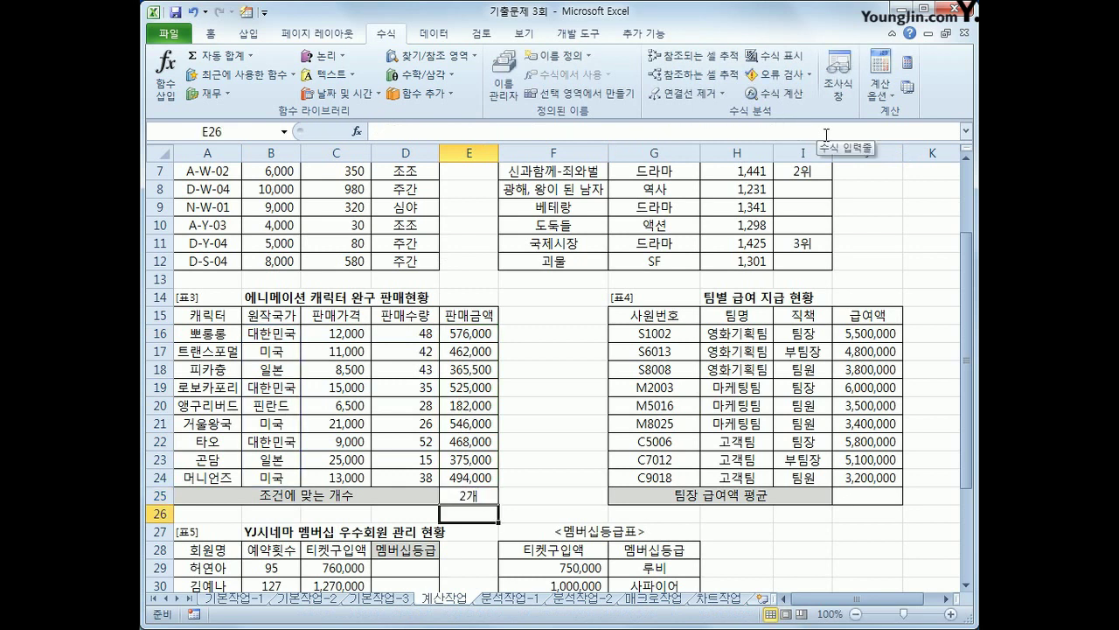
click(473, 496)
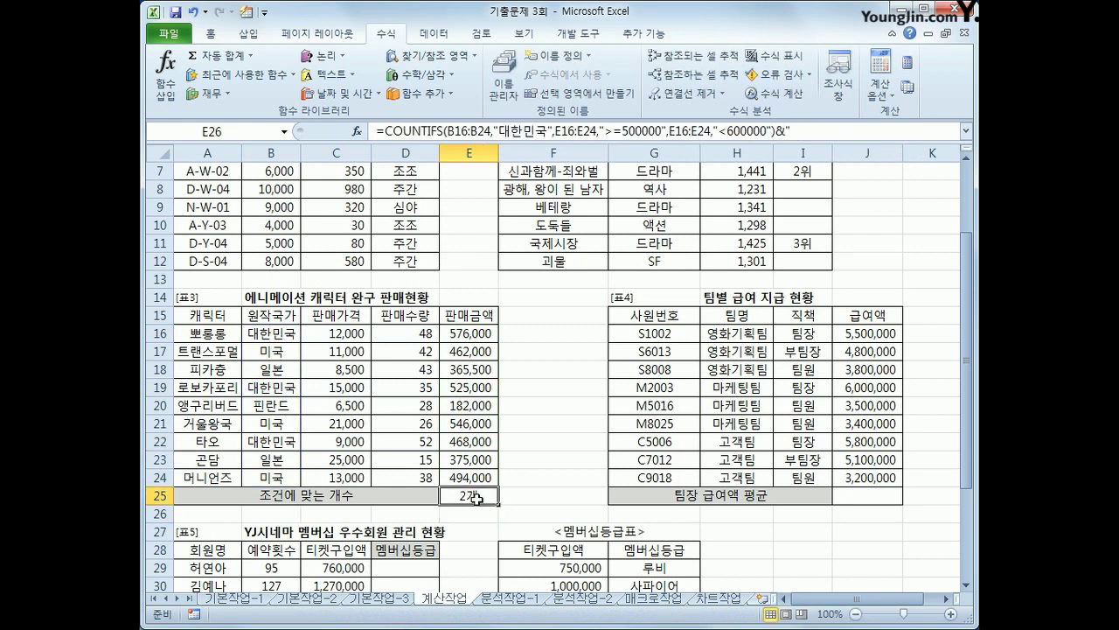
- Start a DAVERAGE formula in J25 with the 표4 range G15:J24 as the database
click(877, 496)
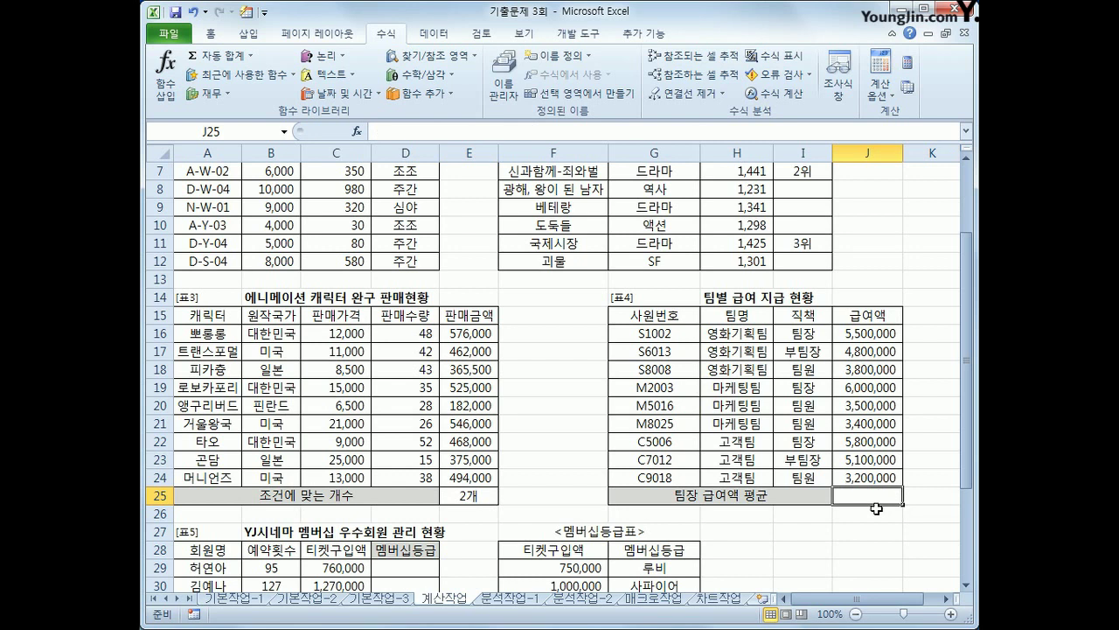
text(=ㅁ)
key(BackSpace)
text(dav)
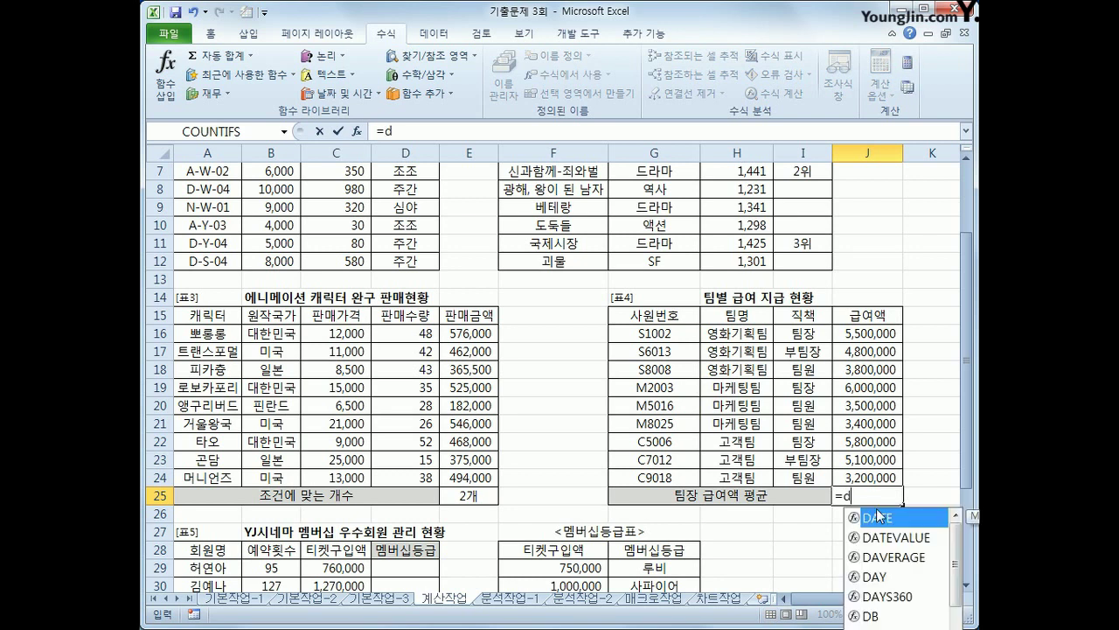
double_click(880, 516)
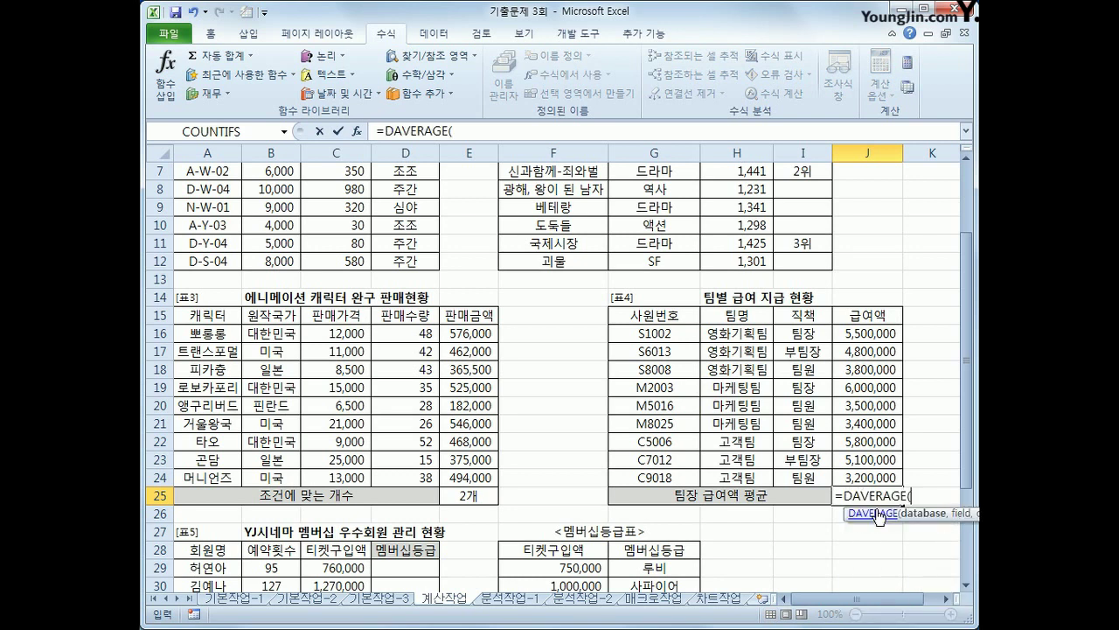
drag(684, 318, 857, 474)
text(,)
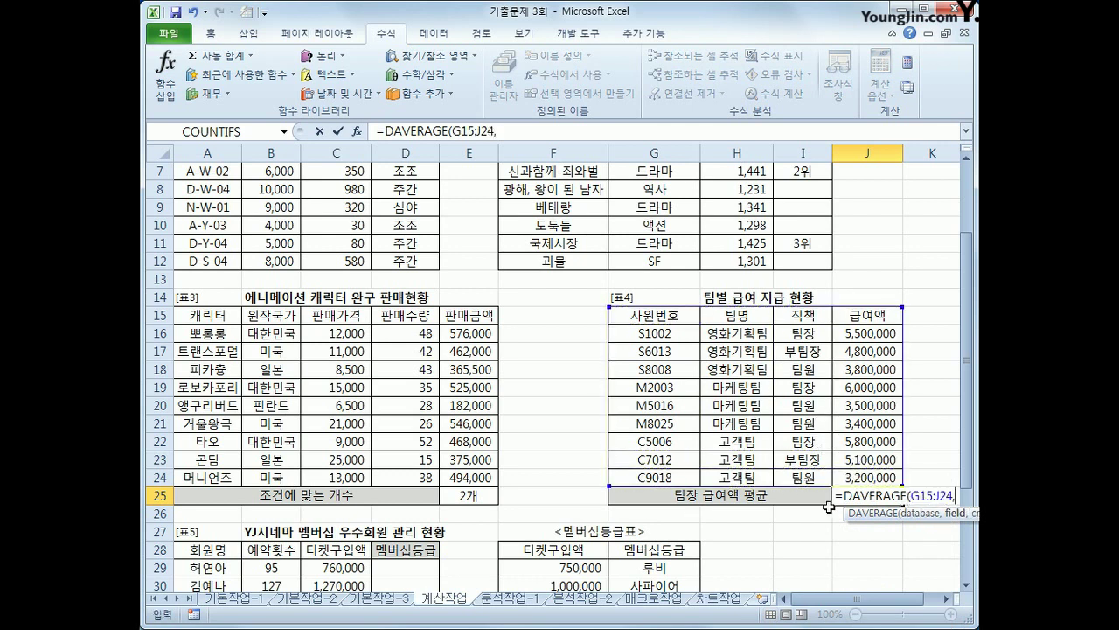
- Use the 급여액 header J15 as the DAVERAGE field and I15:I16 as the criteria, and complete the formula
click(864, 320)
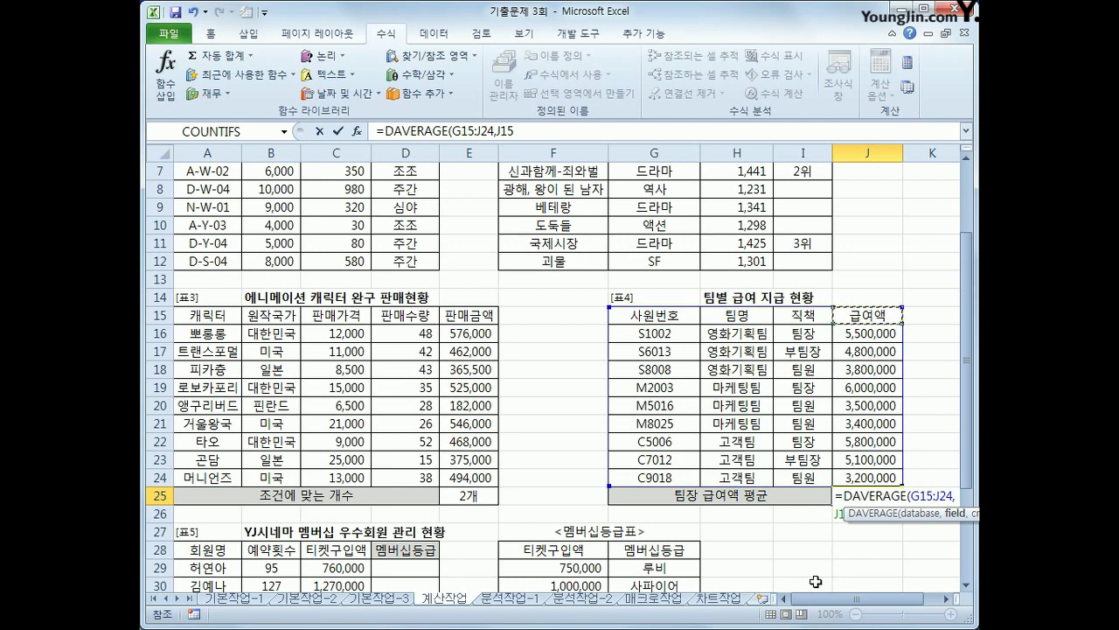
text(,)
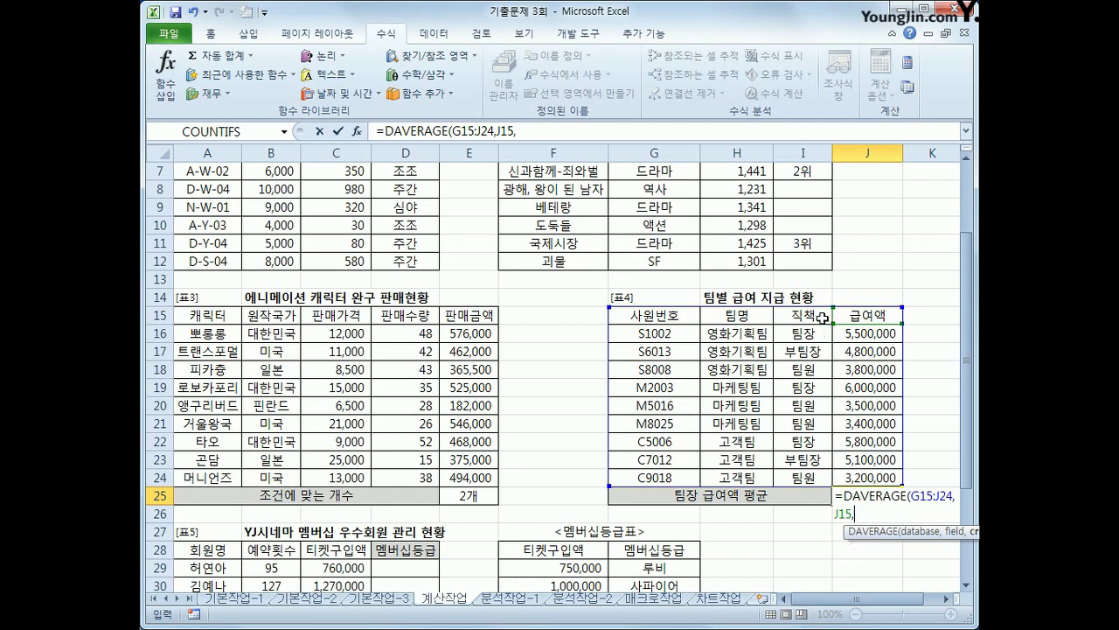
drag(822, 318, 817, 336)
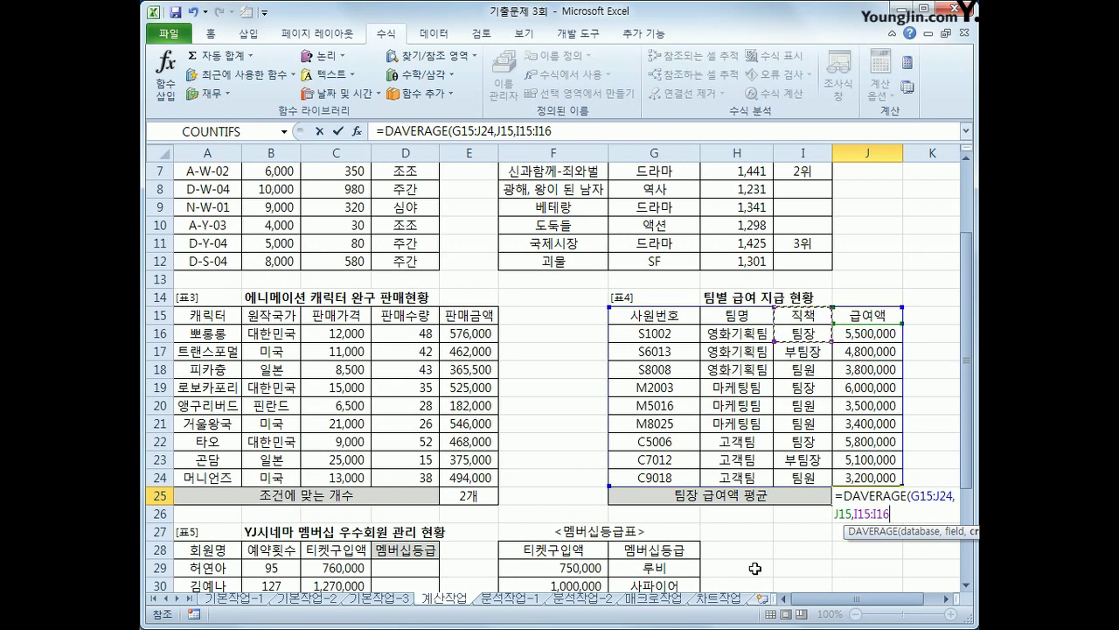
text())
key(Return)
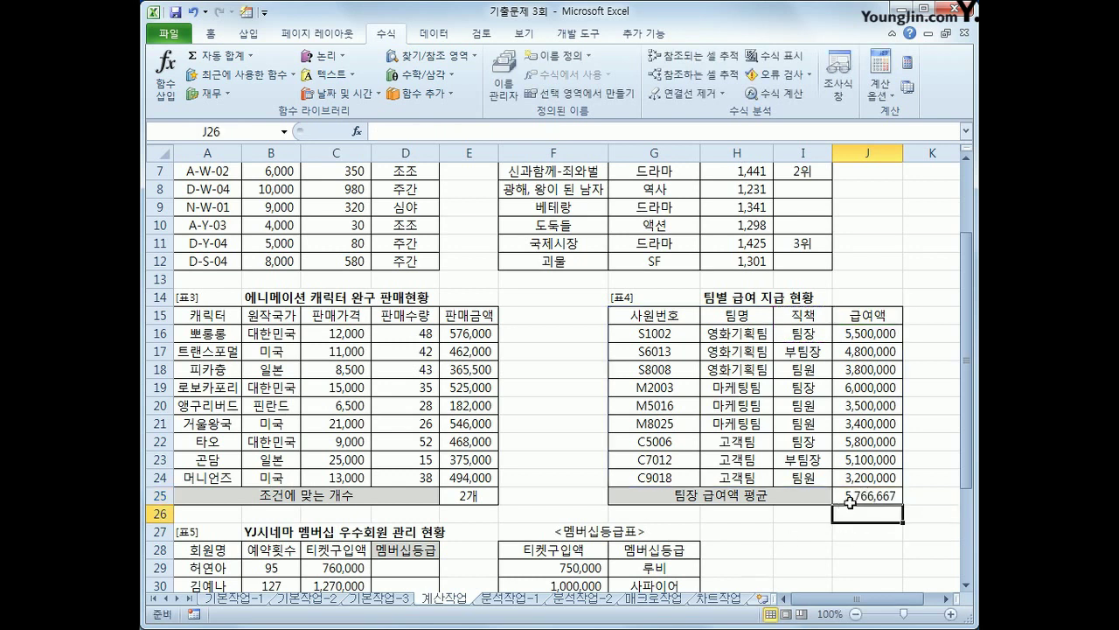
- Cut the DAVERAGE expression out of J25's formula after the equals sign and insert the ROUND function there
click(866, 495)
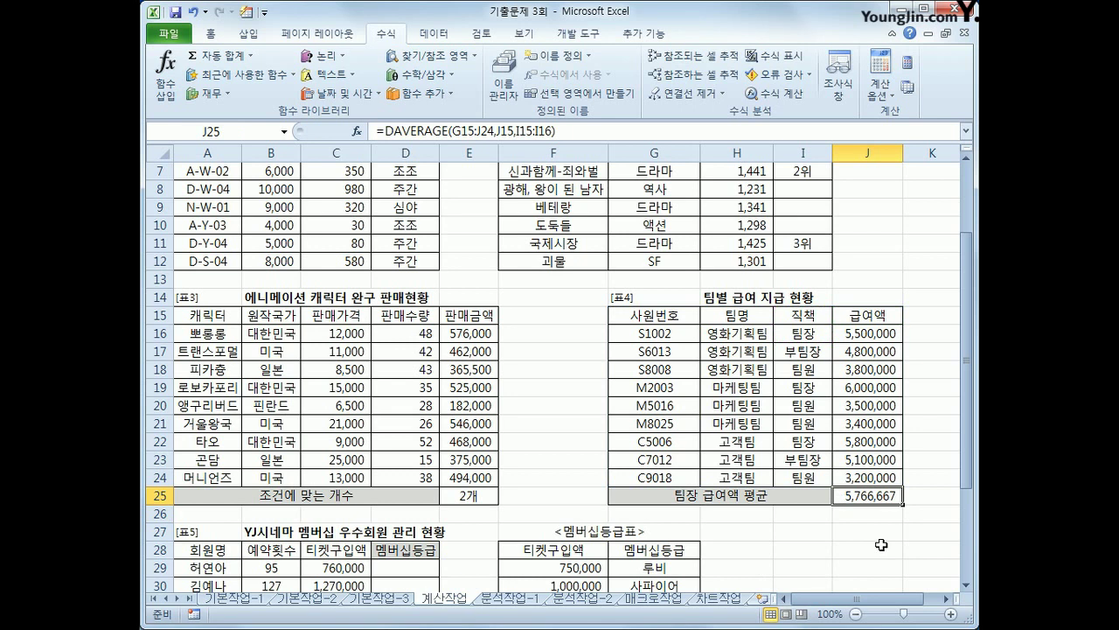
drag(383, 129, 607, 129)
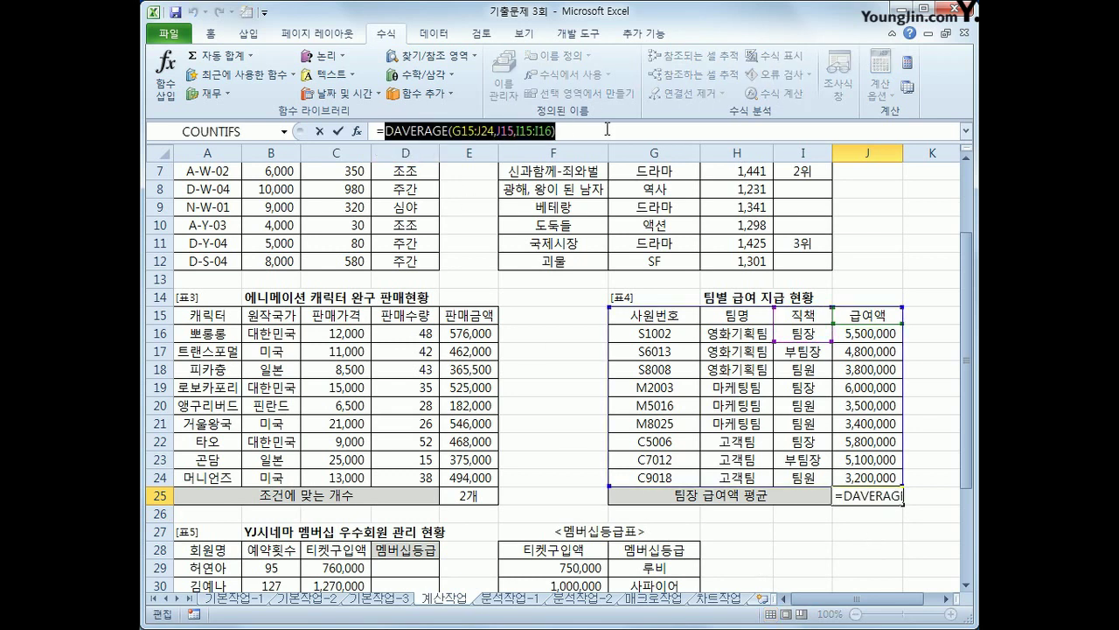
right_click(607, 129)
click(638, 143)
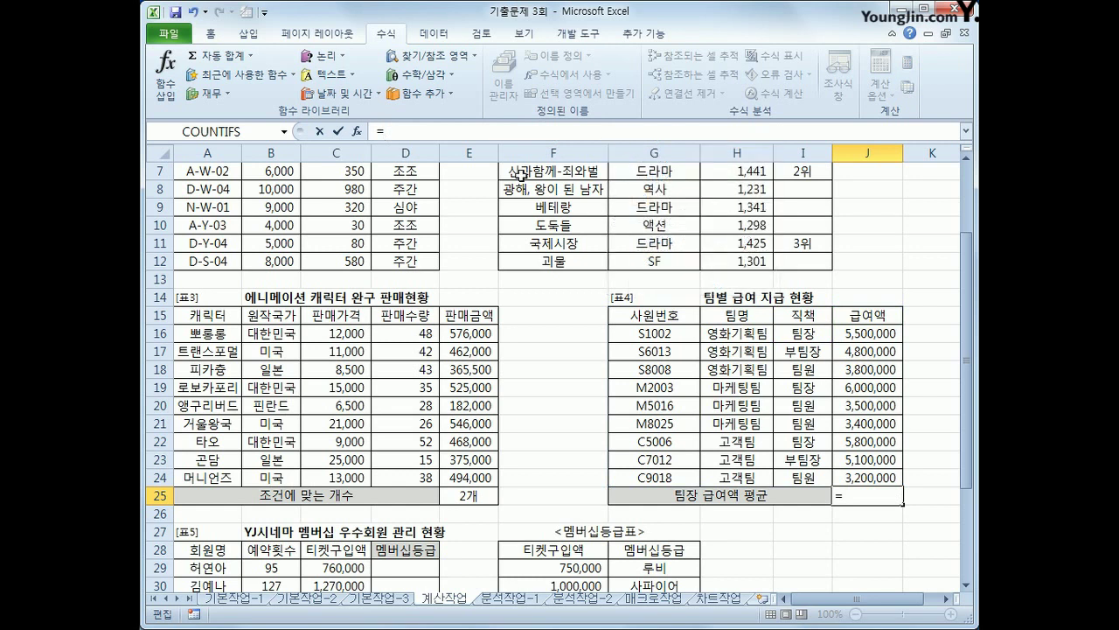
click(407, 77)
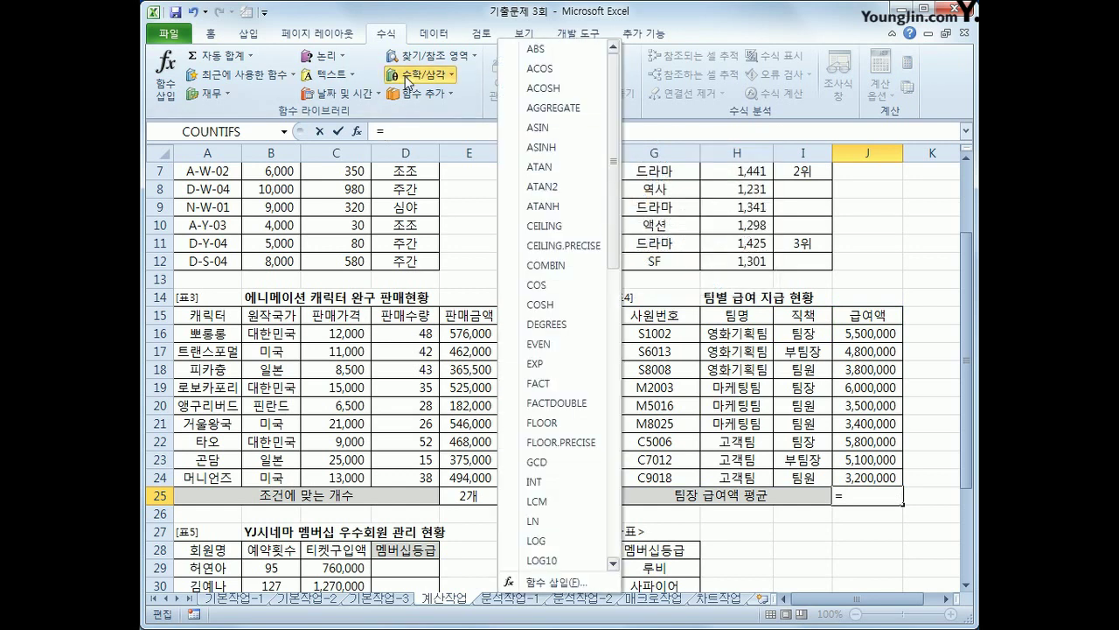
drag(614, 196, 620, 343)
click(539, 523)
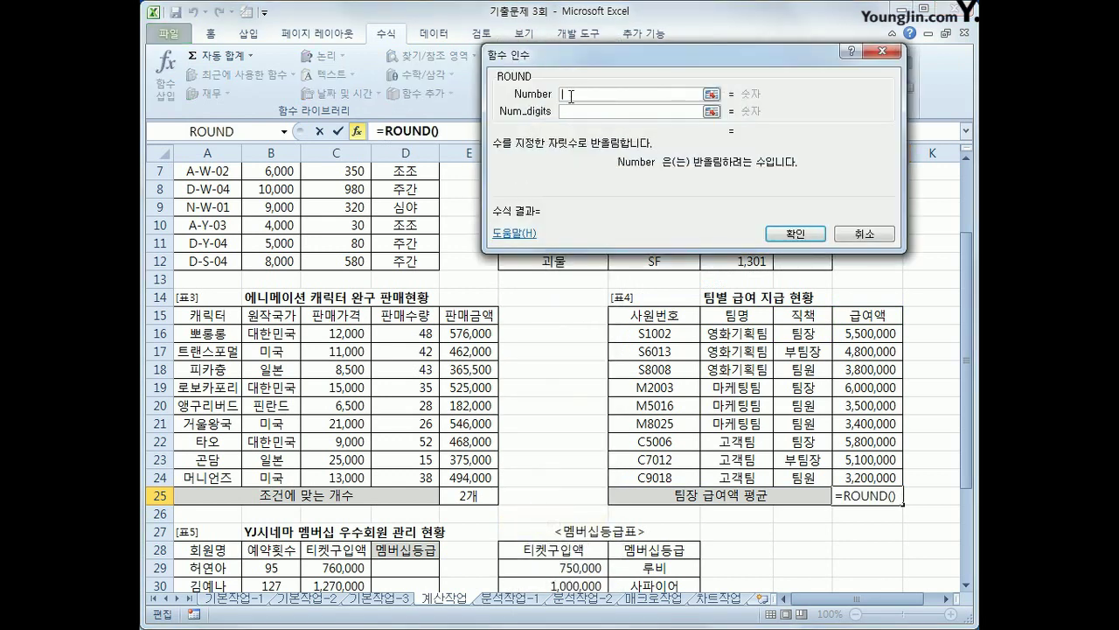
- Paste the cut DAVERAGE expression as ROUND's Number, set Num_digits to -3 and confirm the function
right_click(575, 93)
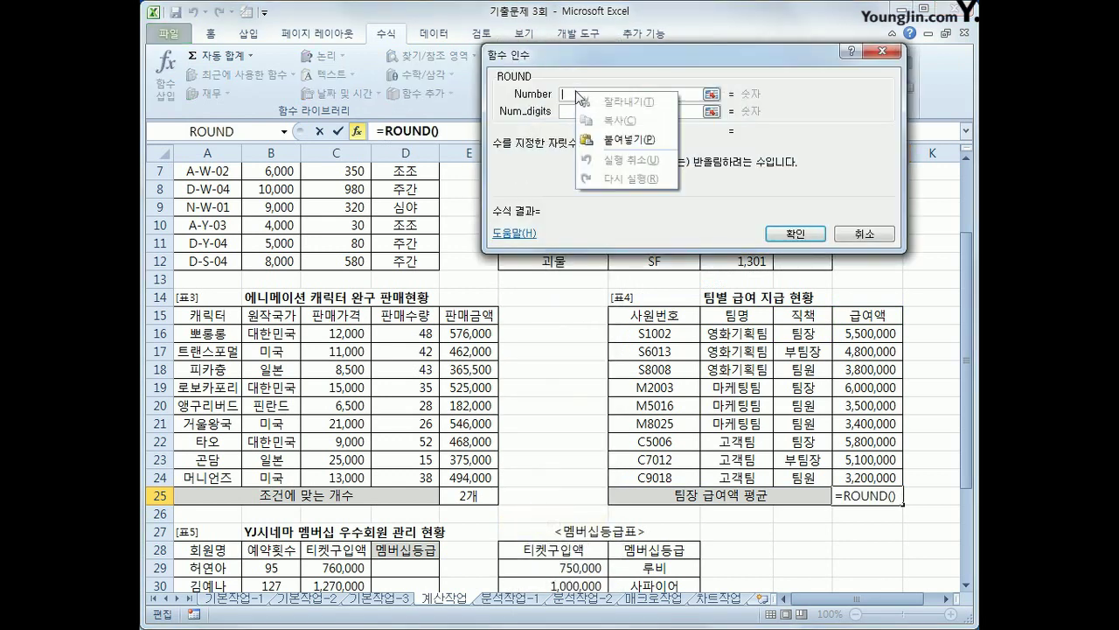
click(618, 140)
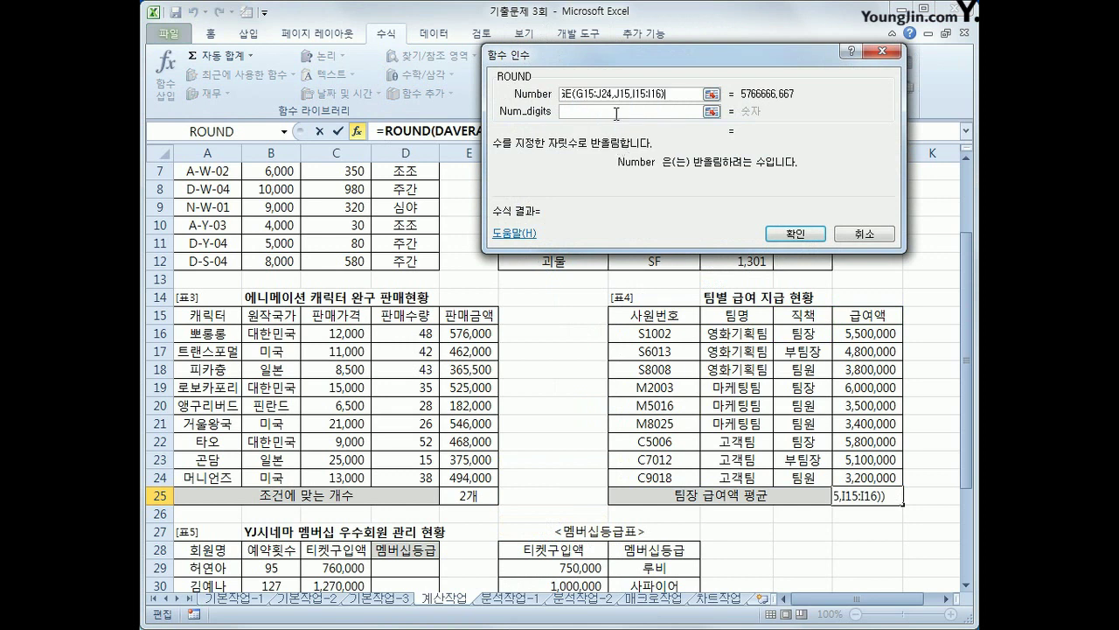
click(616, 112)
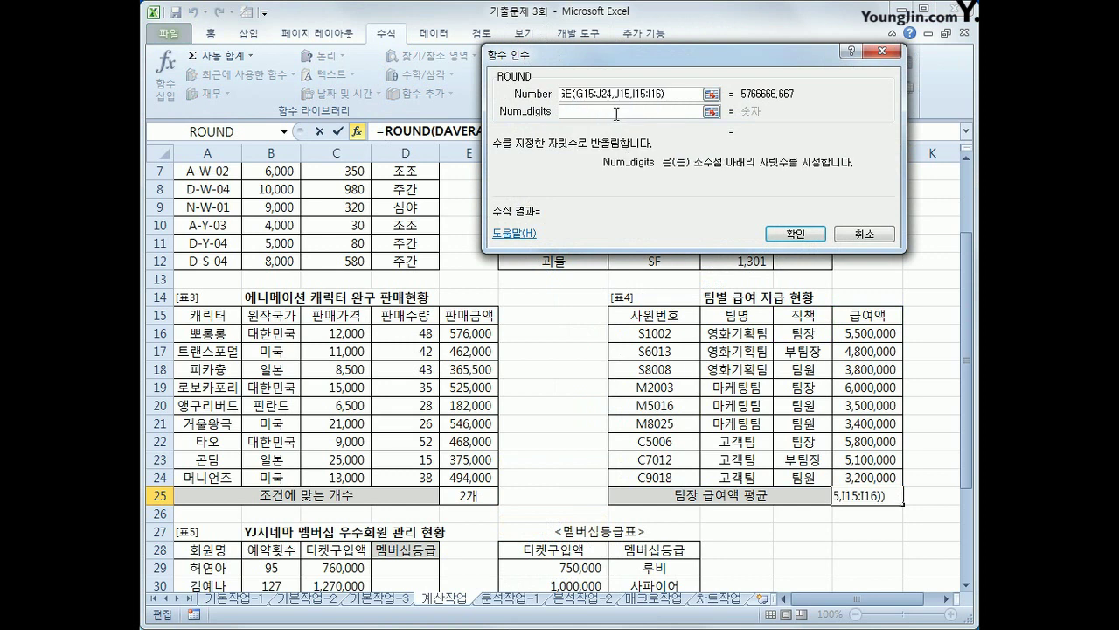
text(-1)
key(BackSpace)
text(2)
key(BackSpace)
text(3)
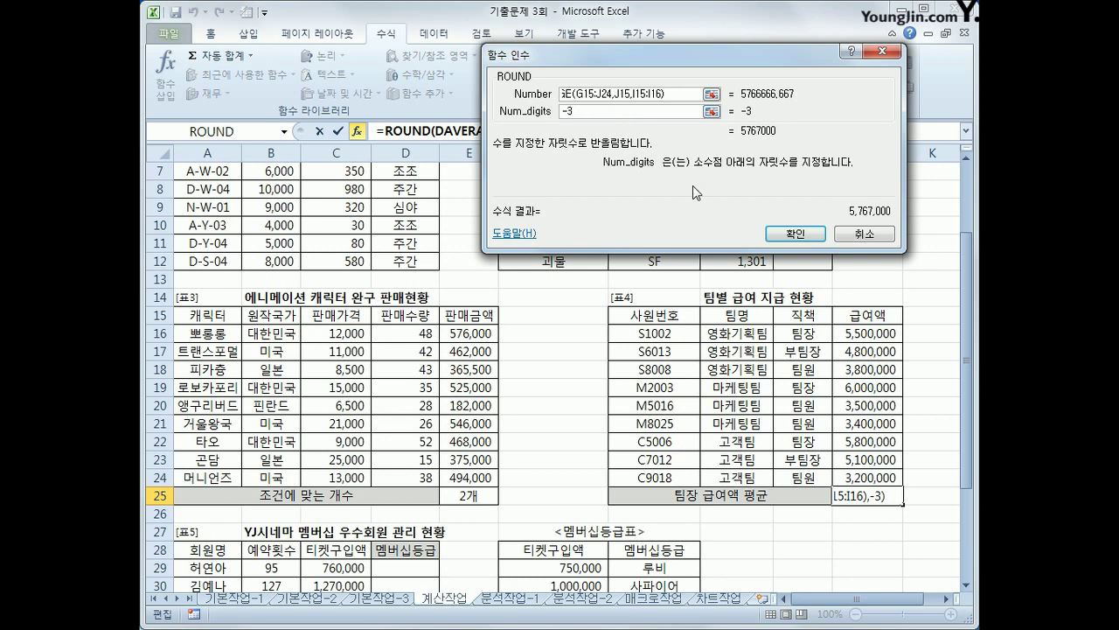
click(788, 234)
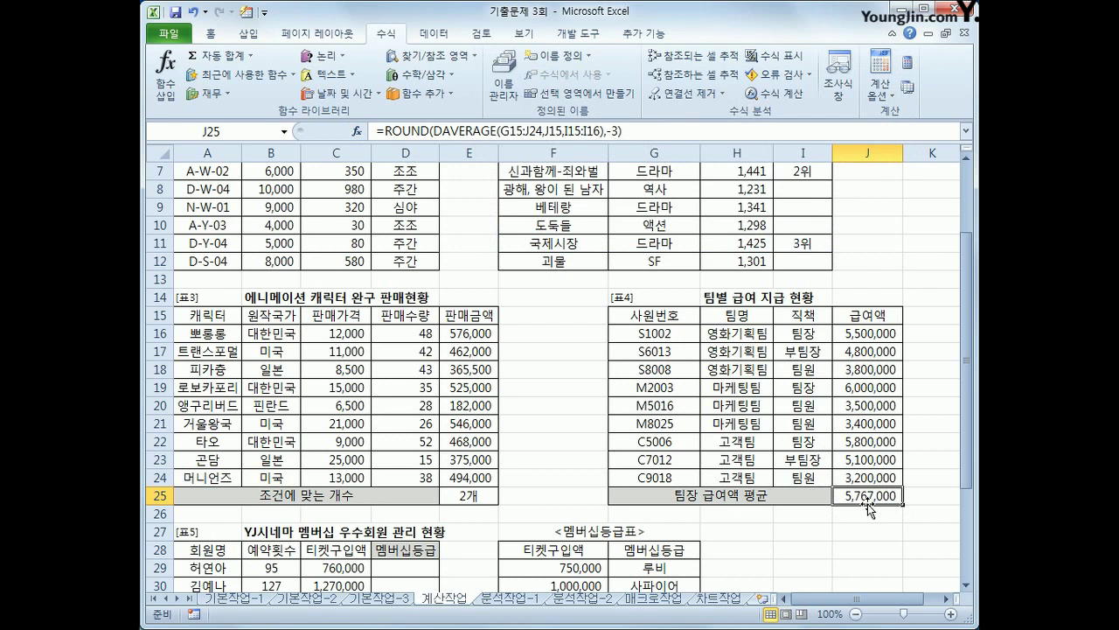
- Examine the 멤버십등급 cells D29:D37, the 티켓구입액 in C29 and the grade table F29:G32 for 표5
scroll(857, 504, down, 5)
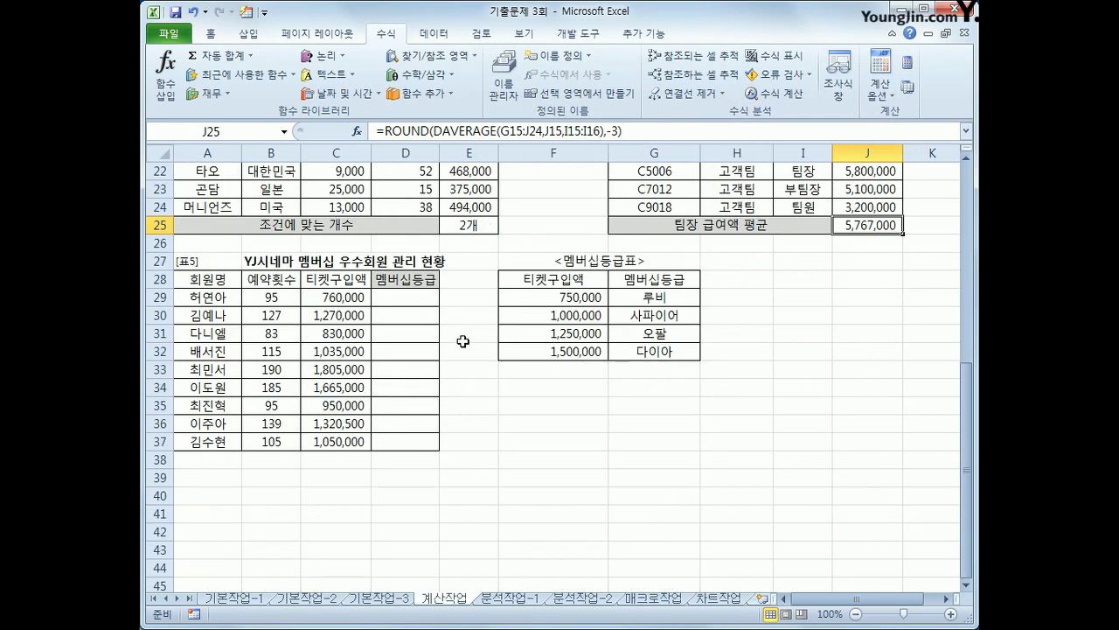
click(386, 300)
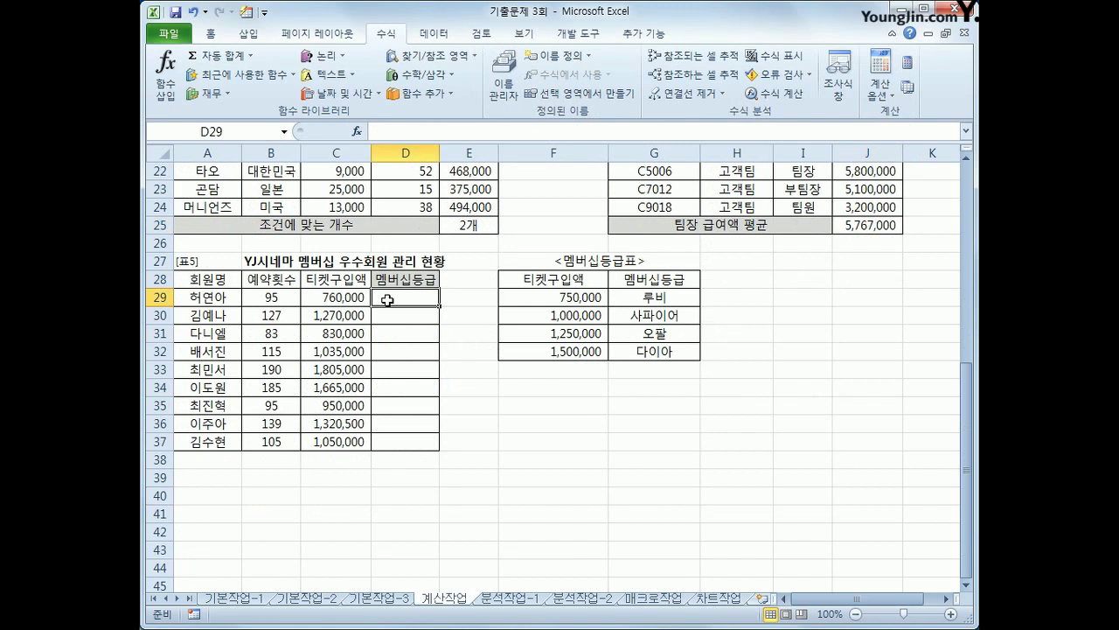
drag(388, 299, 394, 444)
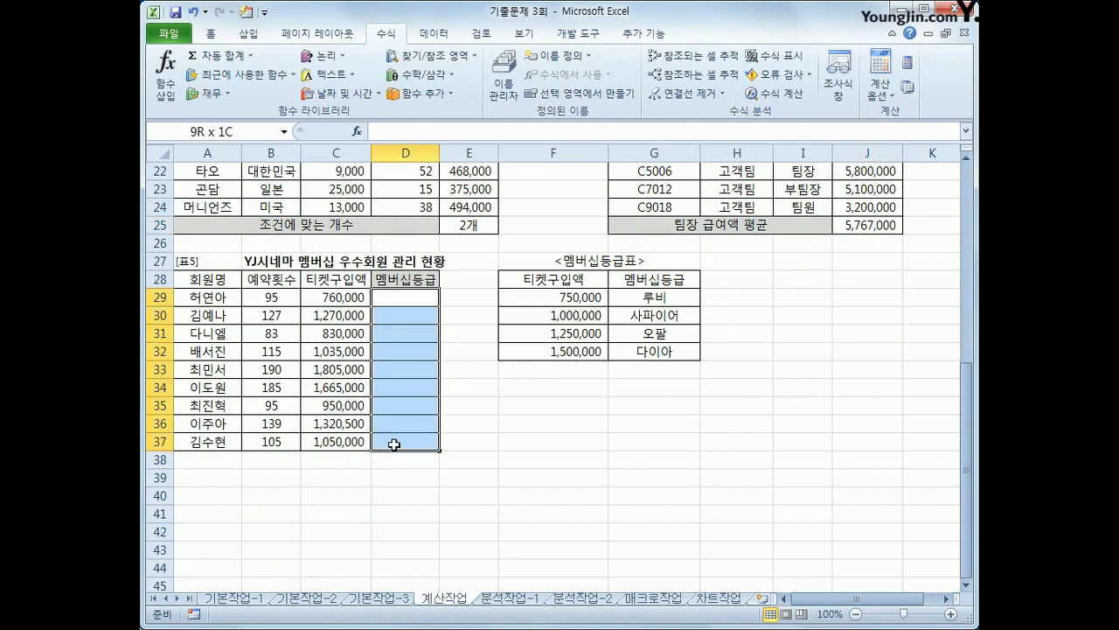
click(408, 298)
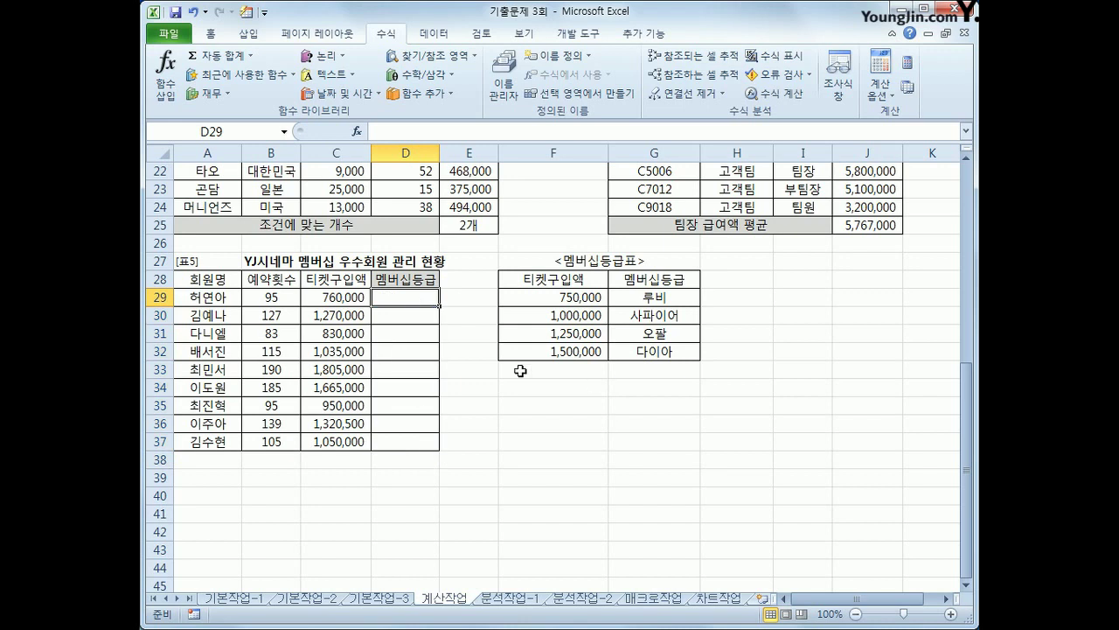
click(331, 295)
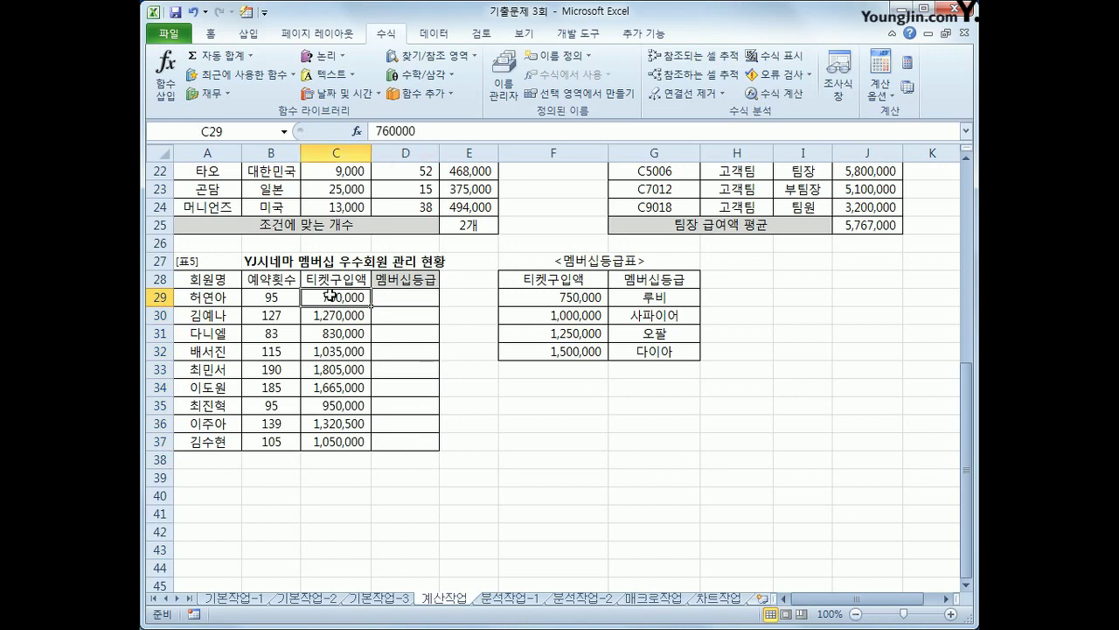
drag(568, 297, 649, 353)
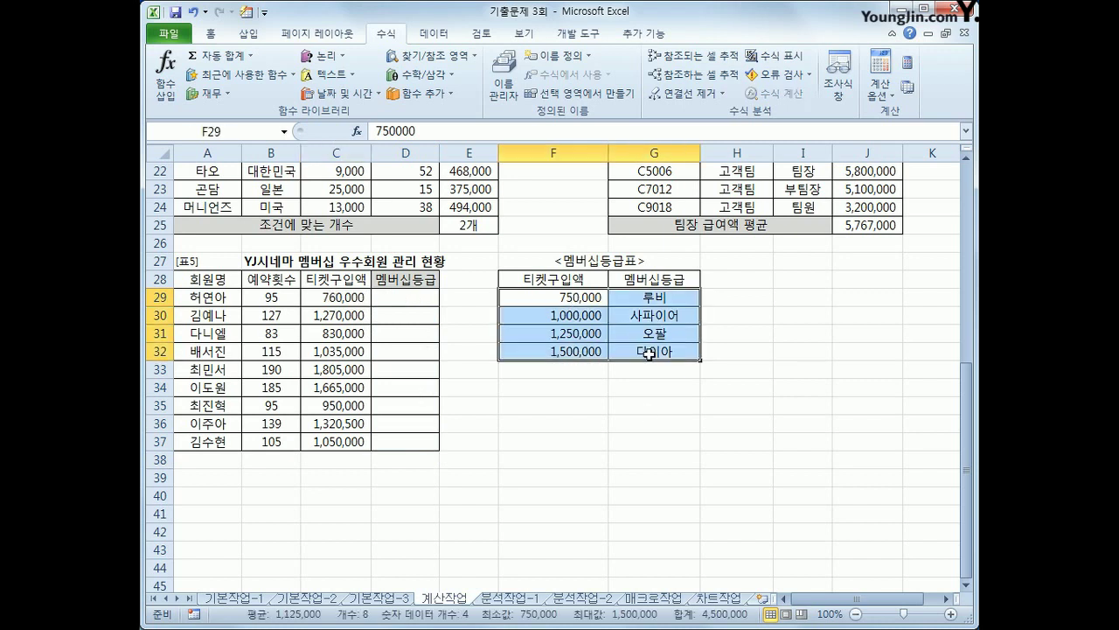
click(404, 299)
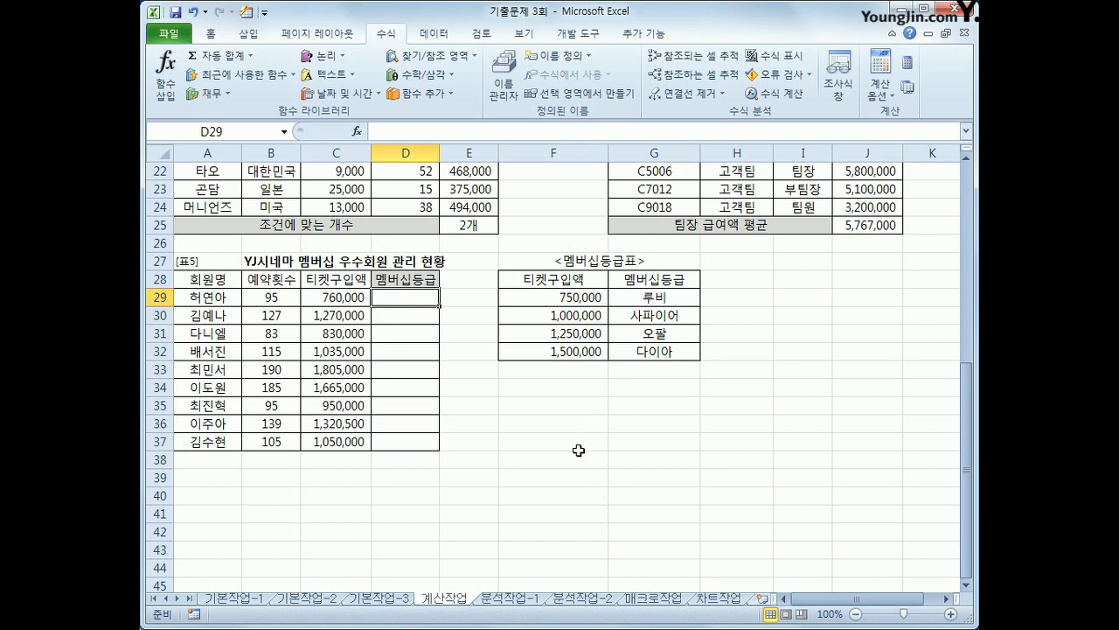
drag(563, 297, 636, 355)
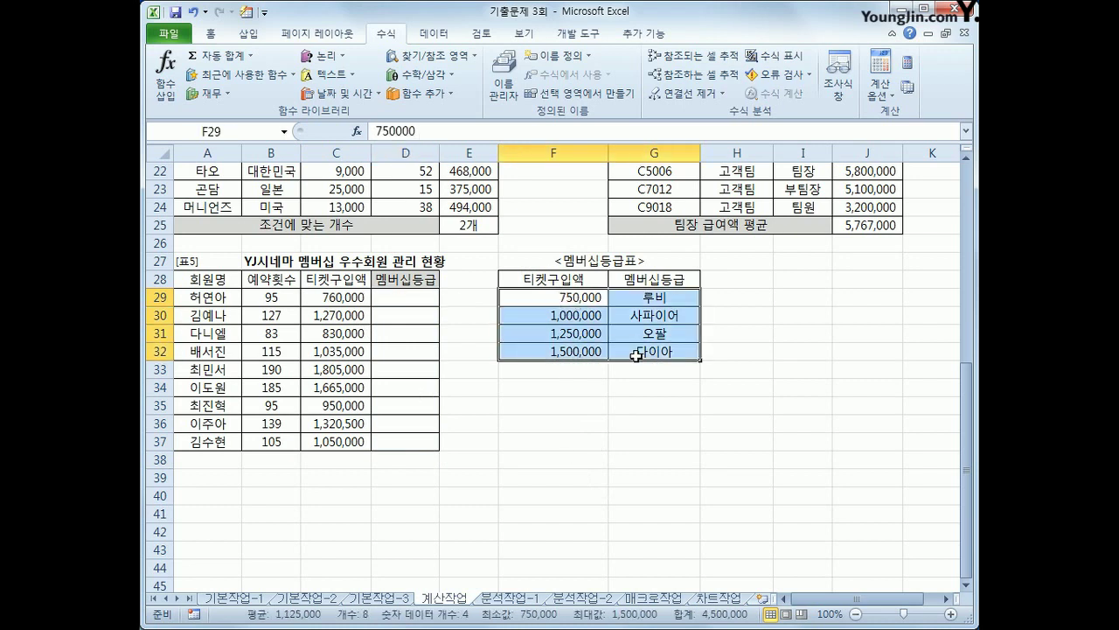
- Insert VLOOKUP in D29 with C29 as the lookup value and the absolute range $F$29:$G$32 as the table array
click(417, 299)
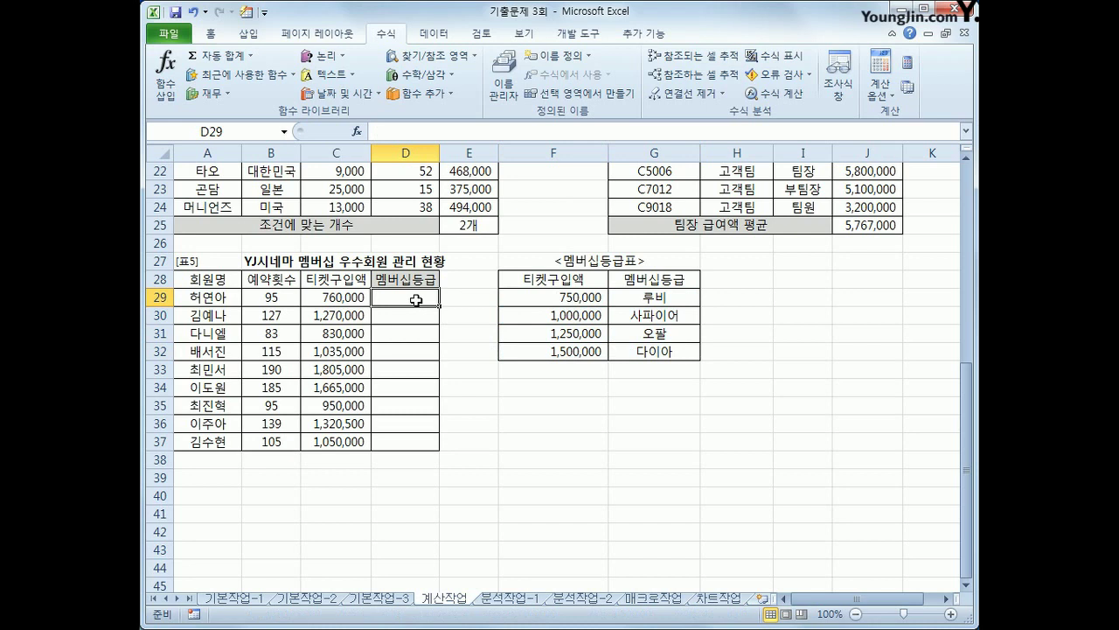
click(443, 60)
click(460, 417)
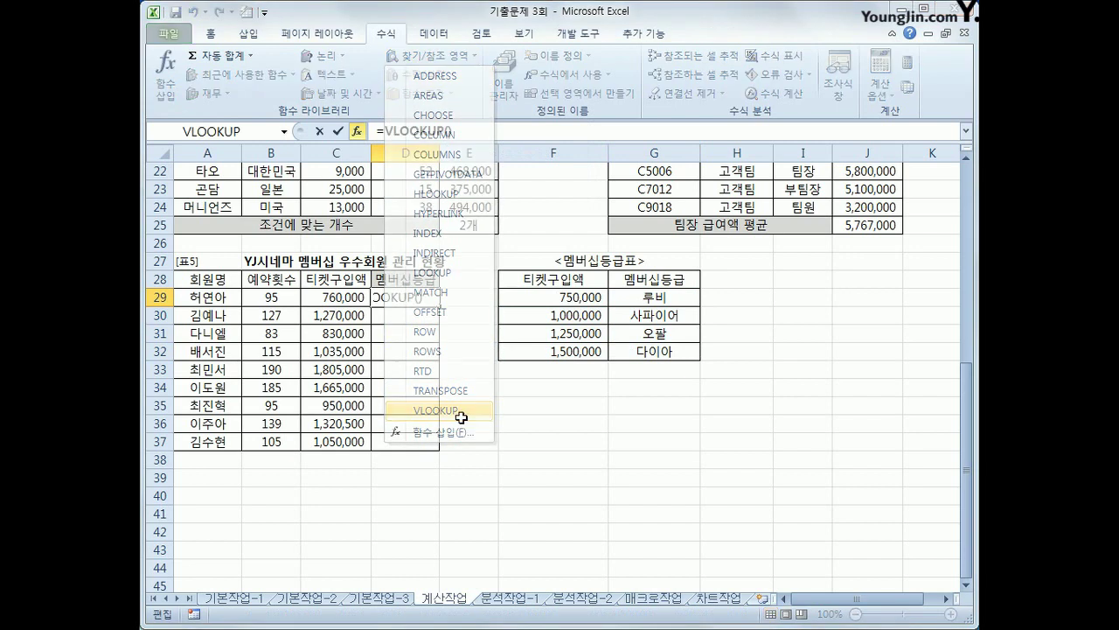
click(341, 299)
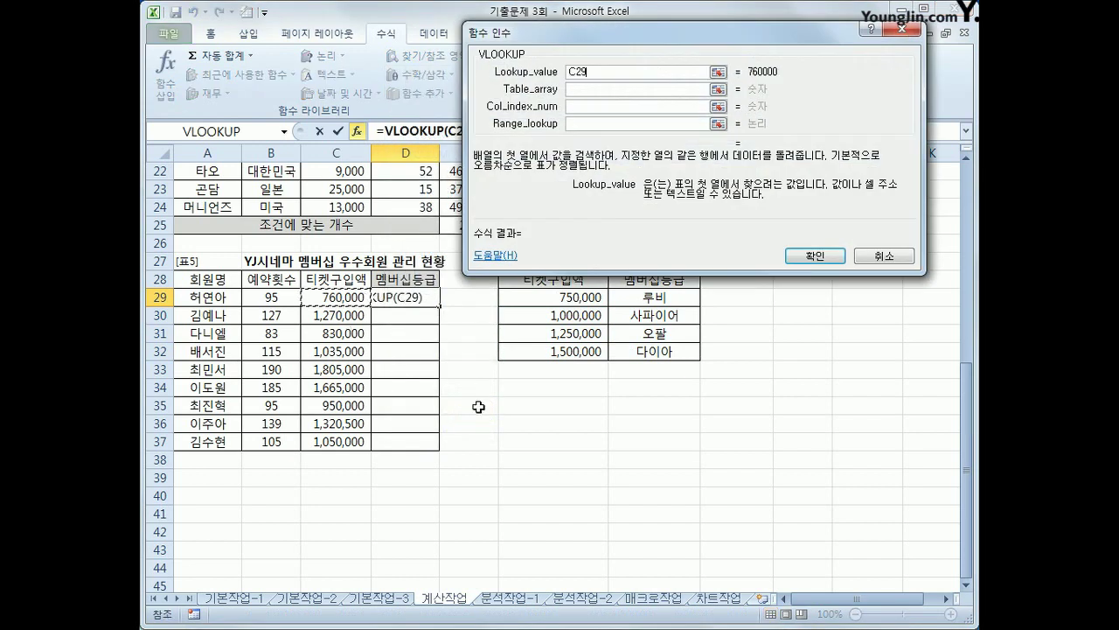
key(Tab)
drag(570, 293, 695, 355)
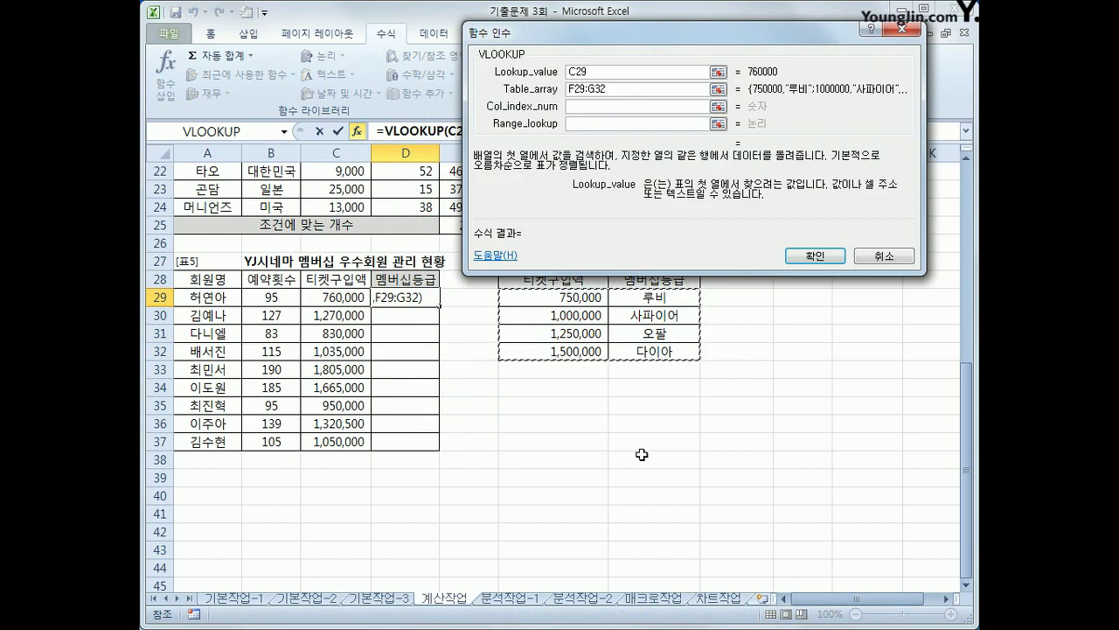
key(F4)
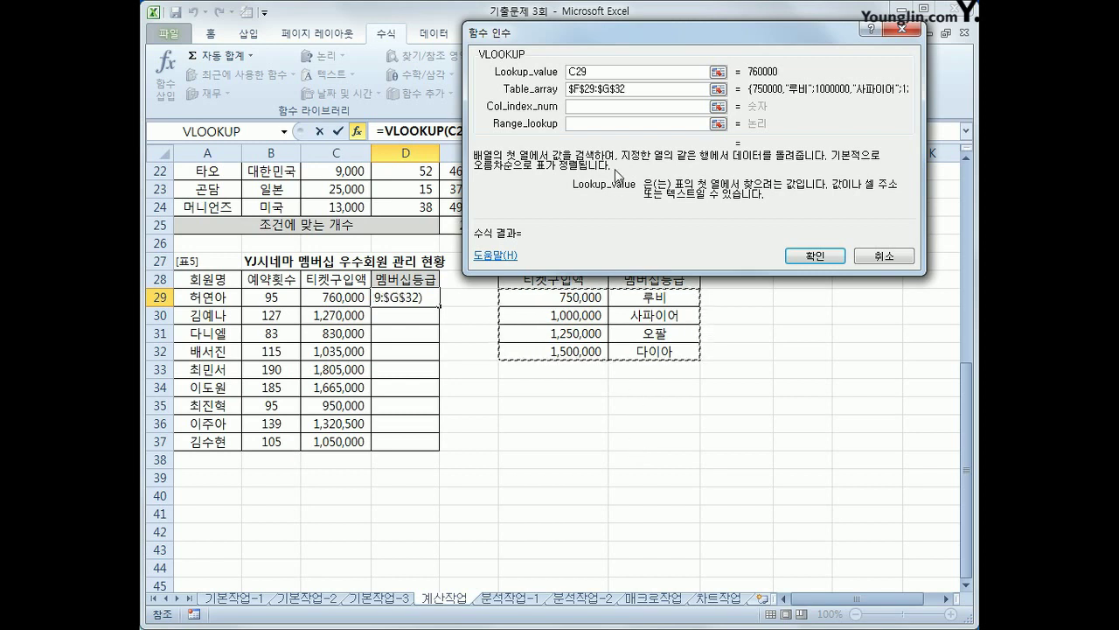
- Set D29's VLOOKUP column index to 2 with Range_lookup left blank, confirm it and fill the formula down to D37
click(606, 107)
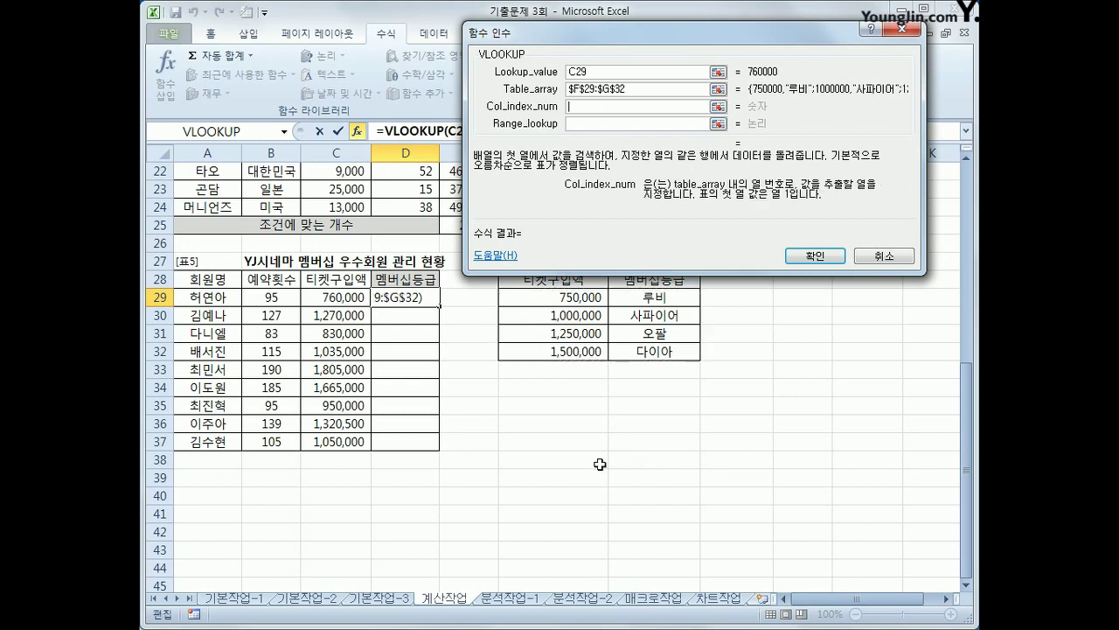
text(2)
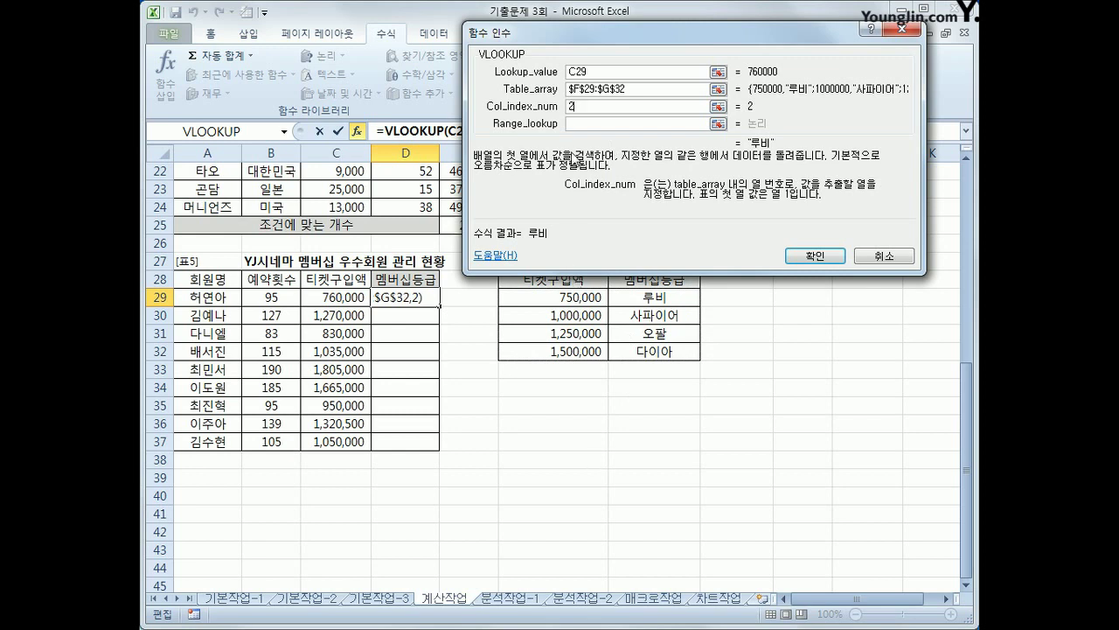
click(592, 124)
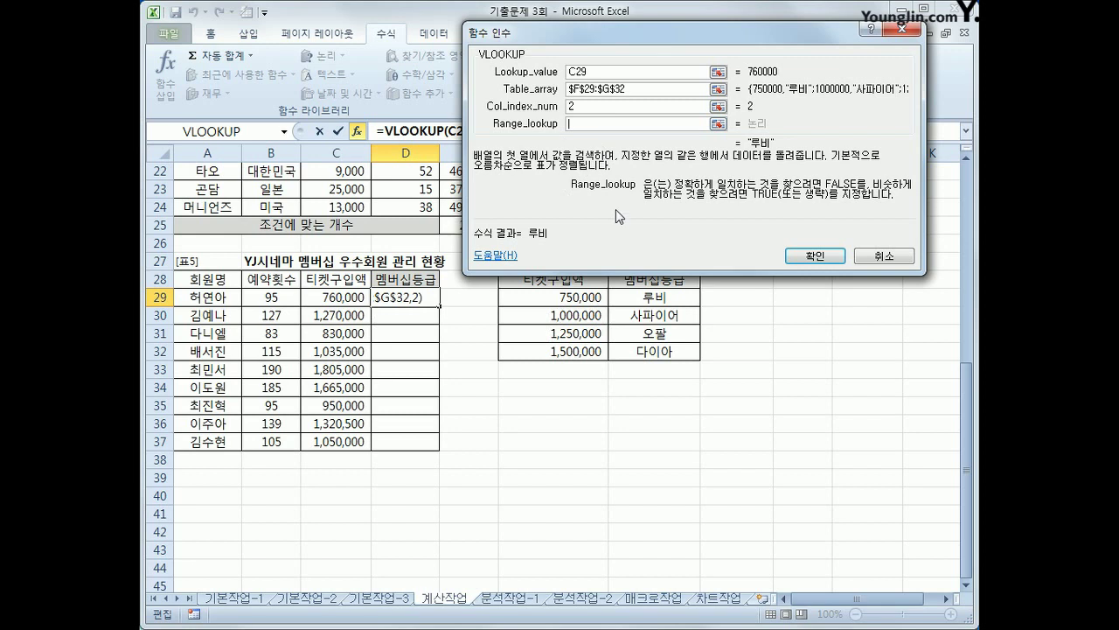
click(603, 108)
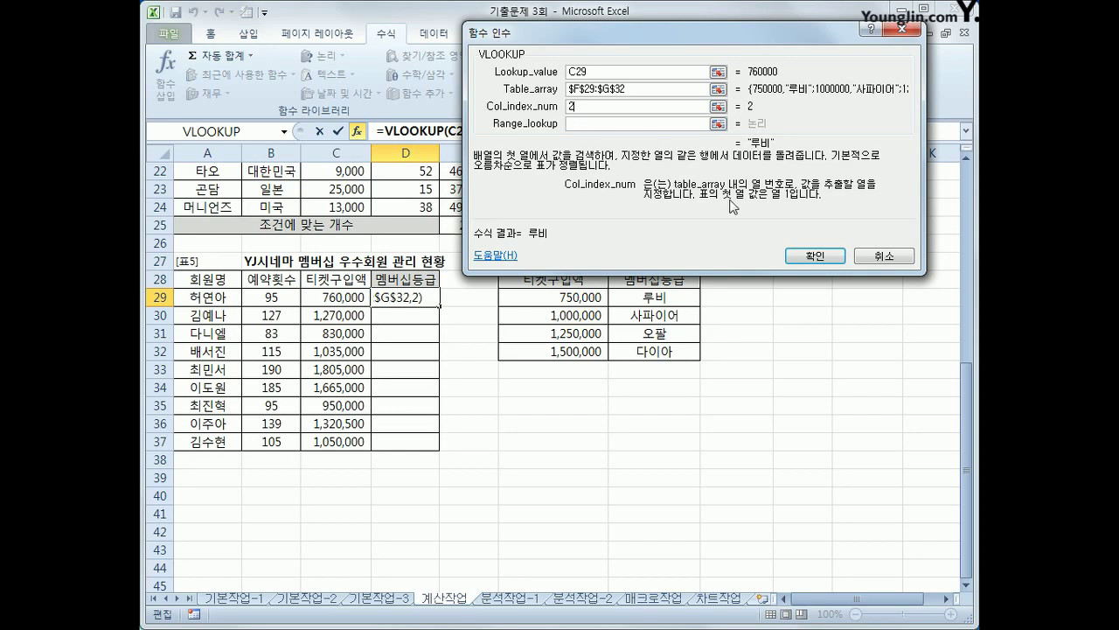
click(804, 256)
drag(439, 306, 439, 451)
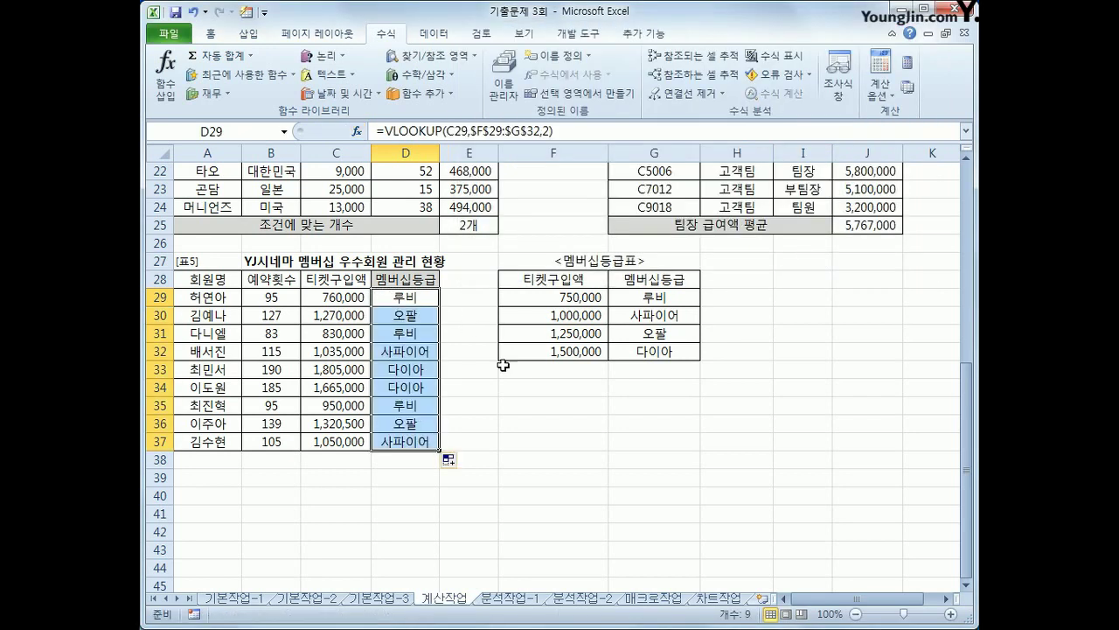
- Check the grade names in G29:G32 against the 멤버십등급 results and review D29's formula
click(669, 297)
click(670, 312)
click(669, 330)
click(668, 353)
click(411, 302)
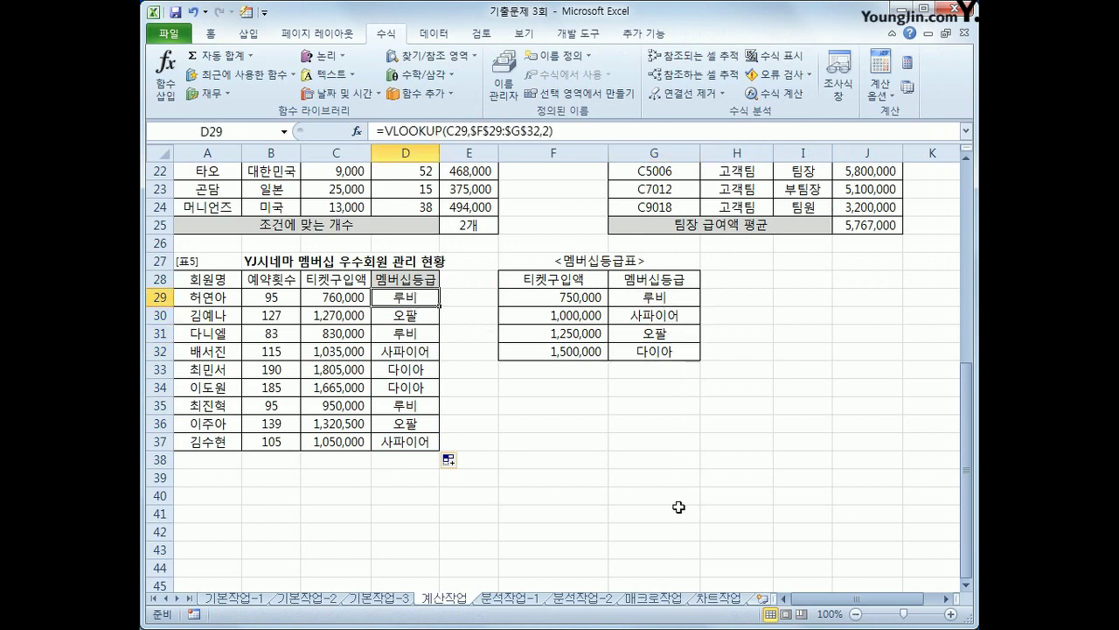
scroll(678, 507, up, 2)
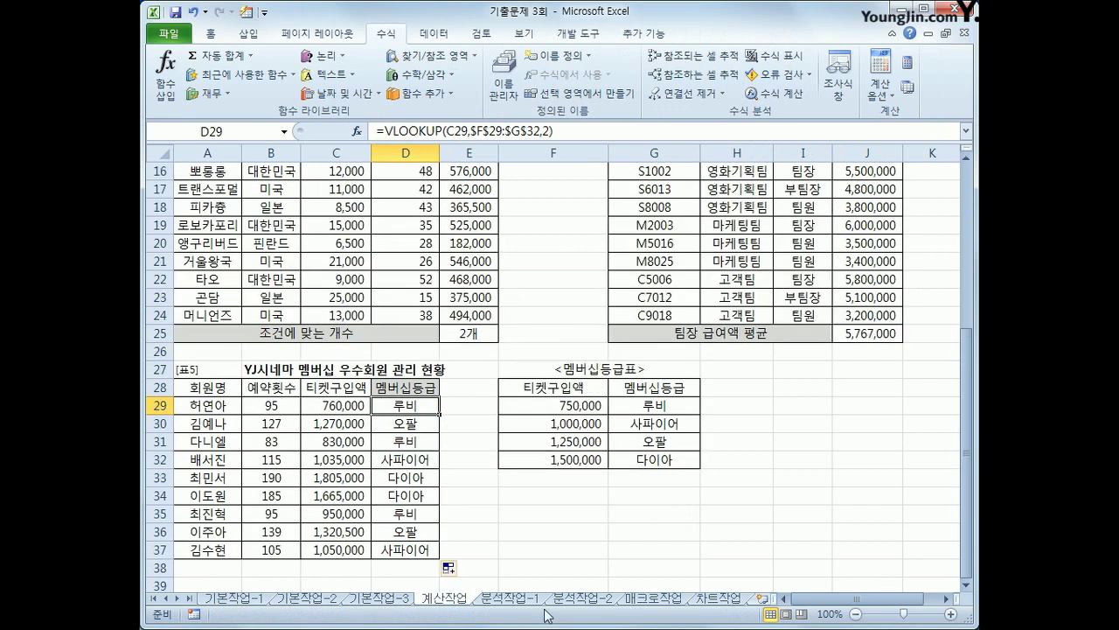
- On the 분석작업-1 sheet, sort the score table by 반 in ascending order
click(514, 598)
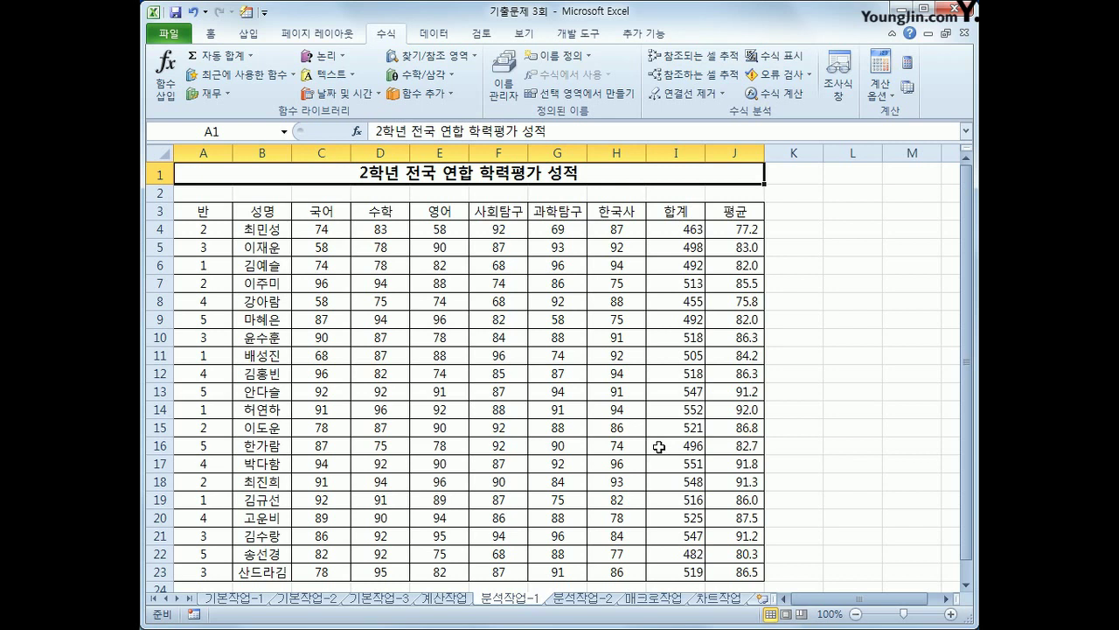
click(214, 217)
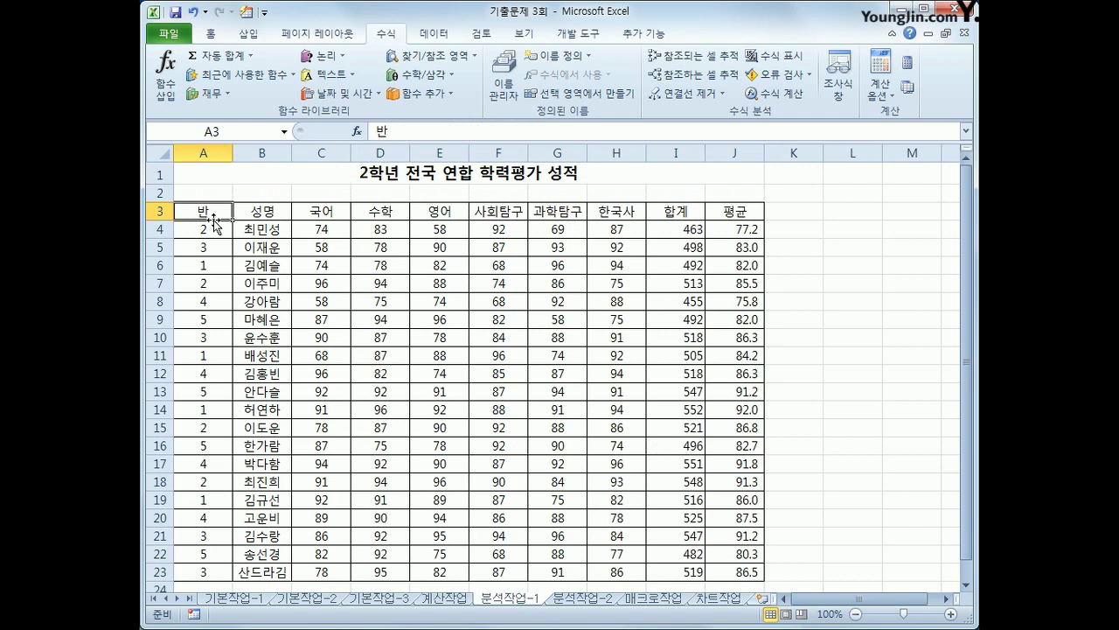
click(435, 33)
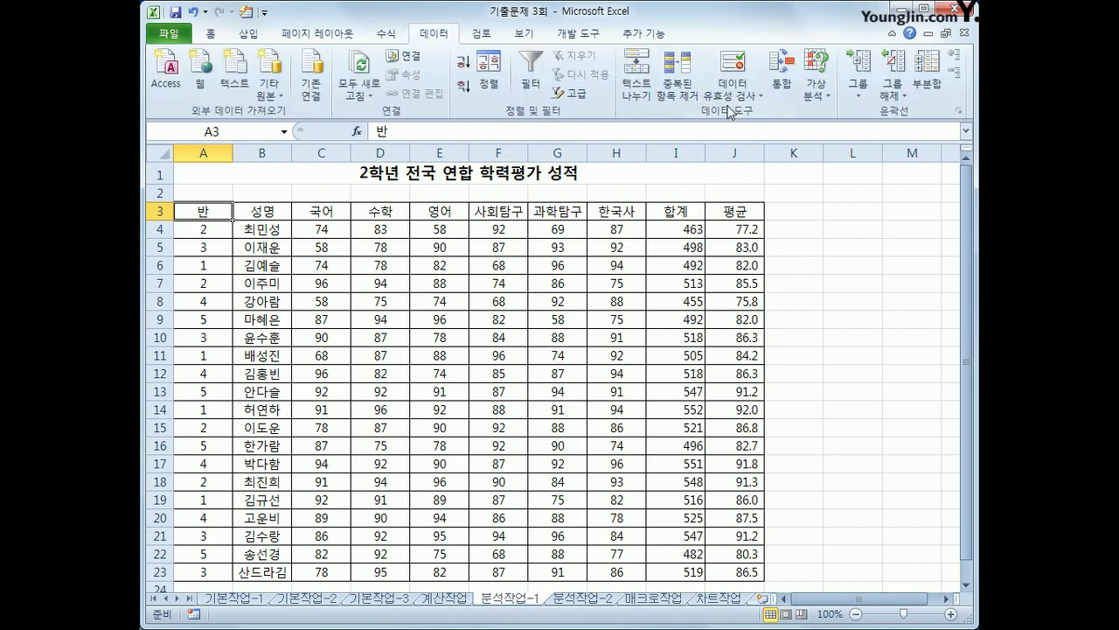
click(463, 62)
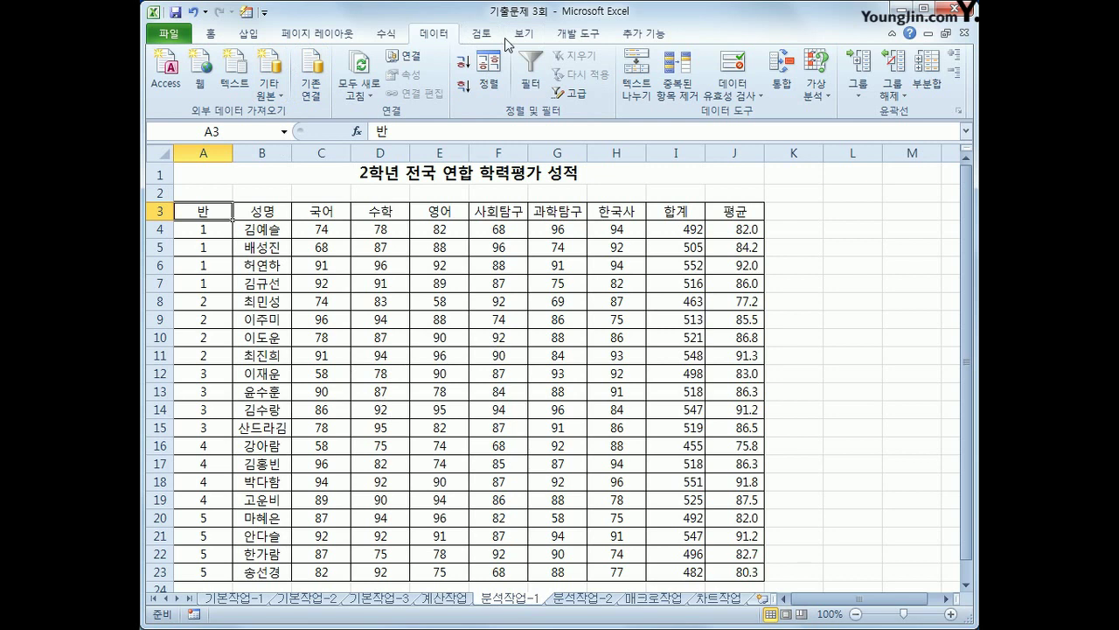
- Start a subtotal grouped by 반 using 합계, and include 국어, 수학, 영어, 사회탐구 and 과학탐구
click(928, 83)
drag(674, 35, 726, 203)
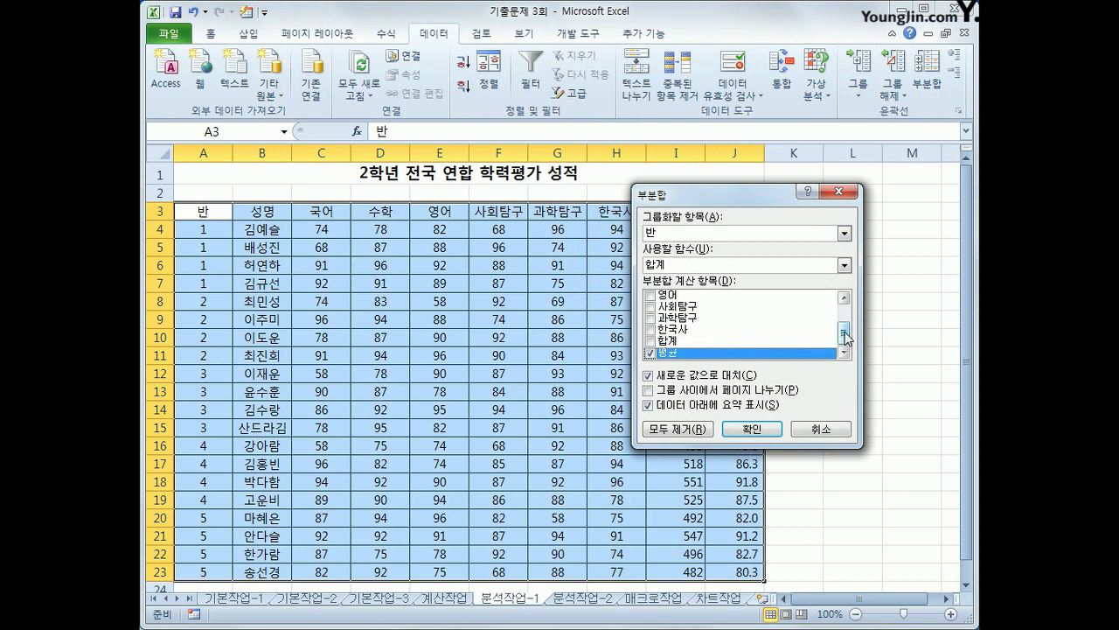
scroll(846, 328, up, 1)
click(650, 307)
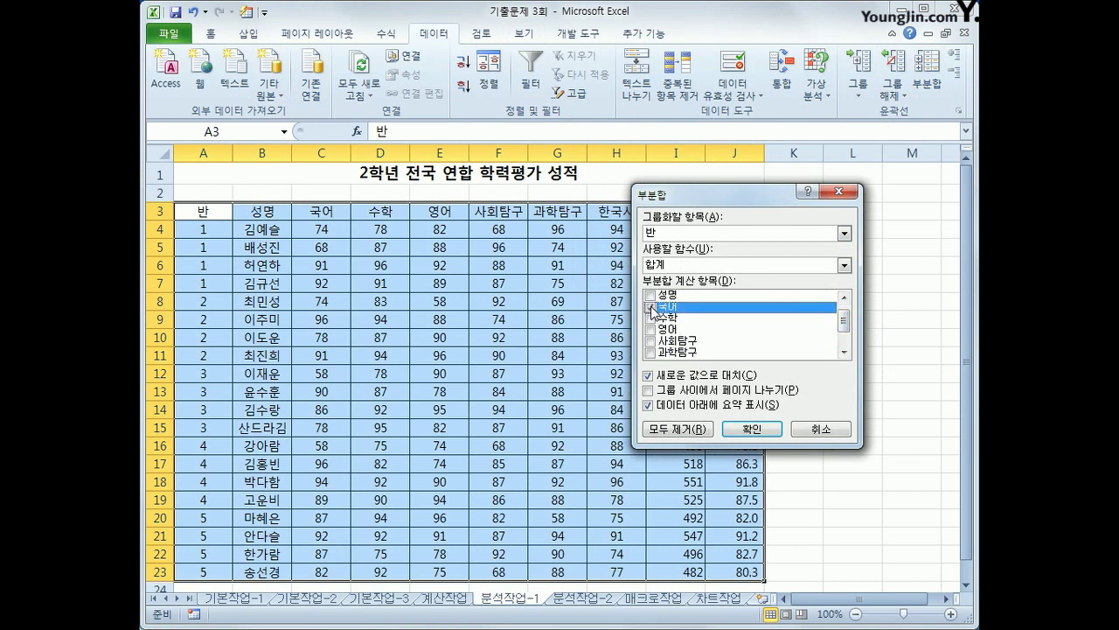
click(649, 318)
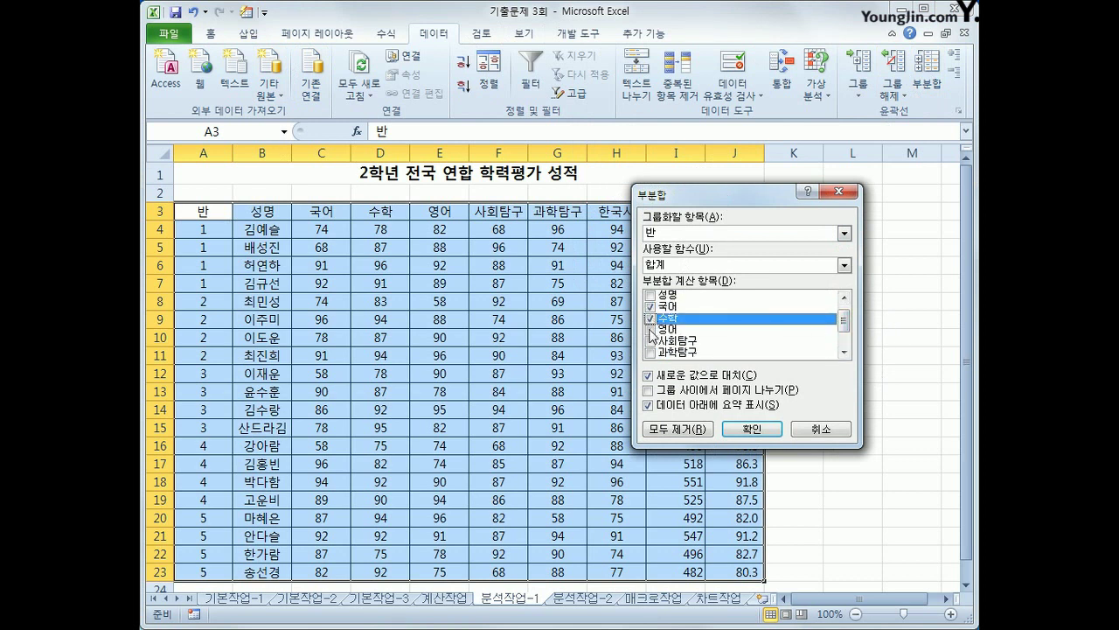
click(650, 330)
click(651, 341)
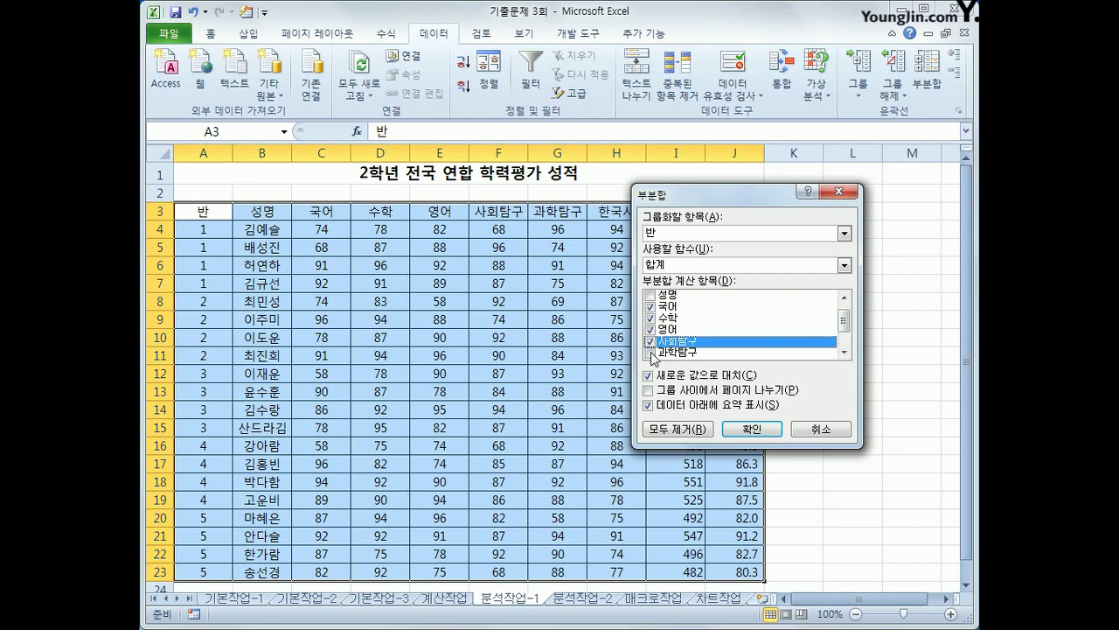
click(650, 352)
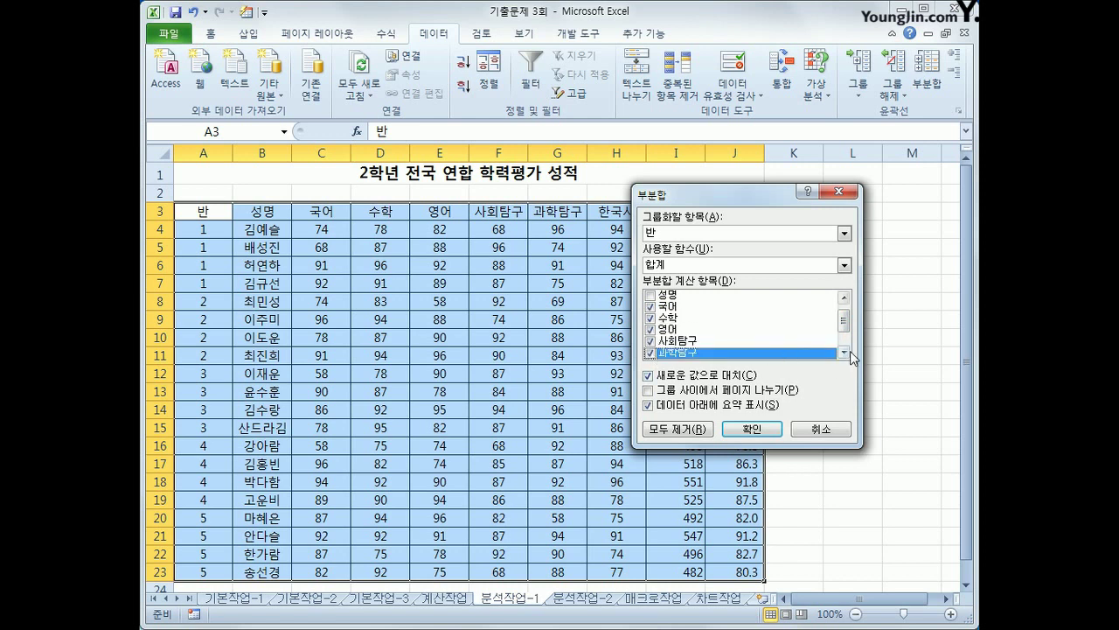
- Include 한국사 in the subtotal items, exclude 평균 and apply the 합계 subtotal
click(844, 352)
click(845, 352)
click(845, 353)
click(650, 330)
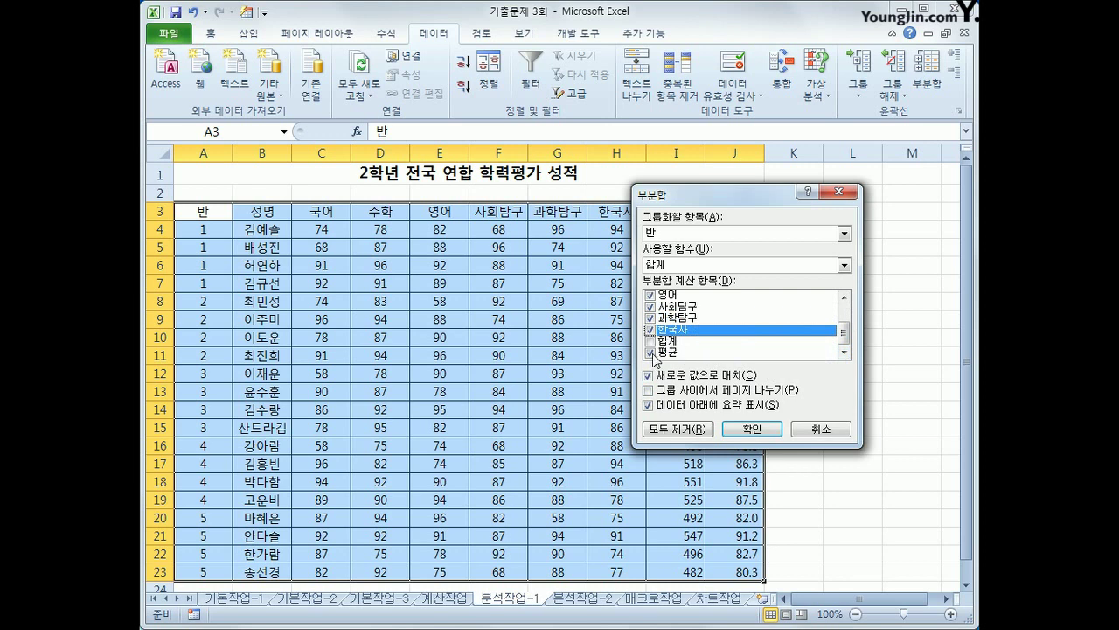
click(651, 353)
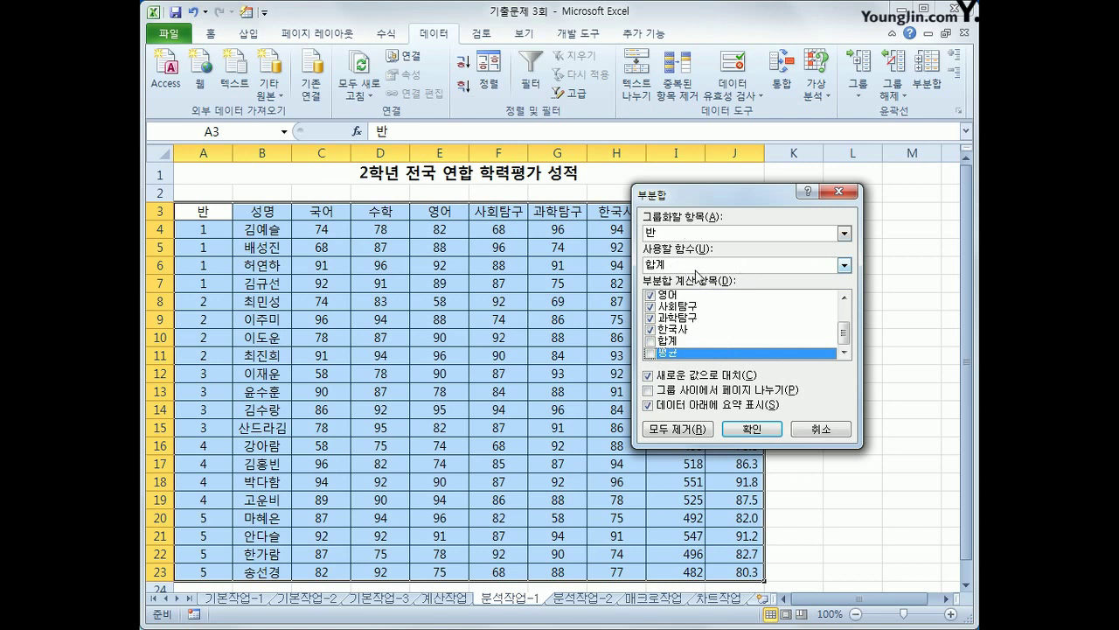
click(845, 297)
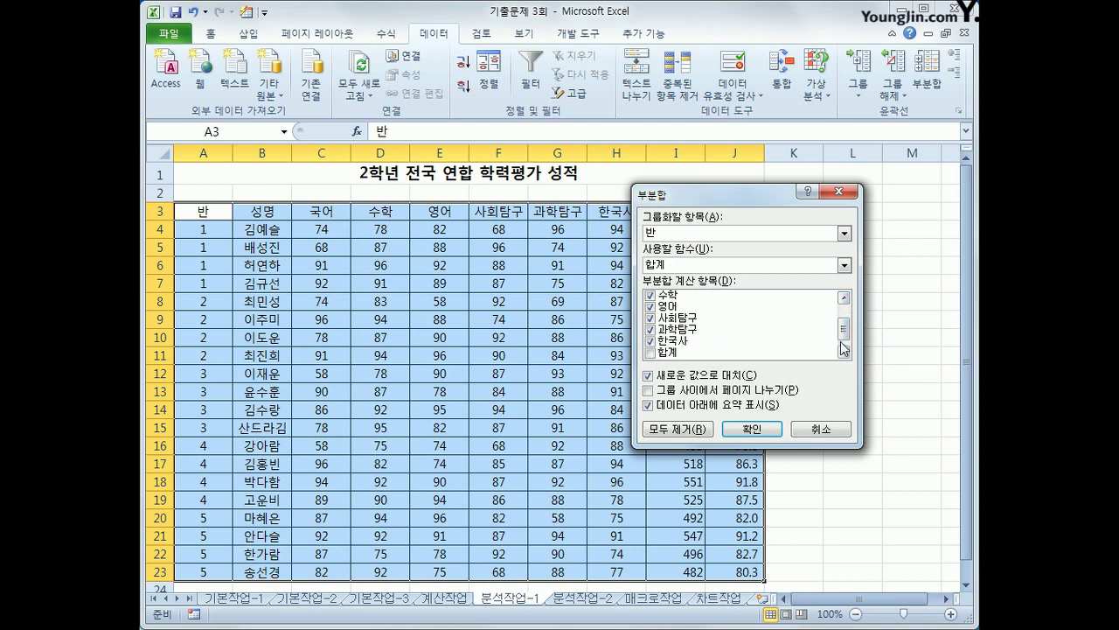
click(761, 429)
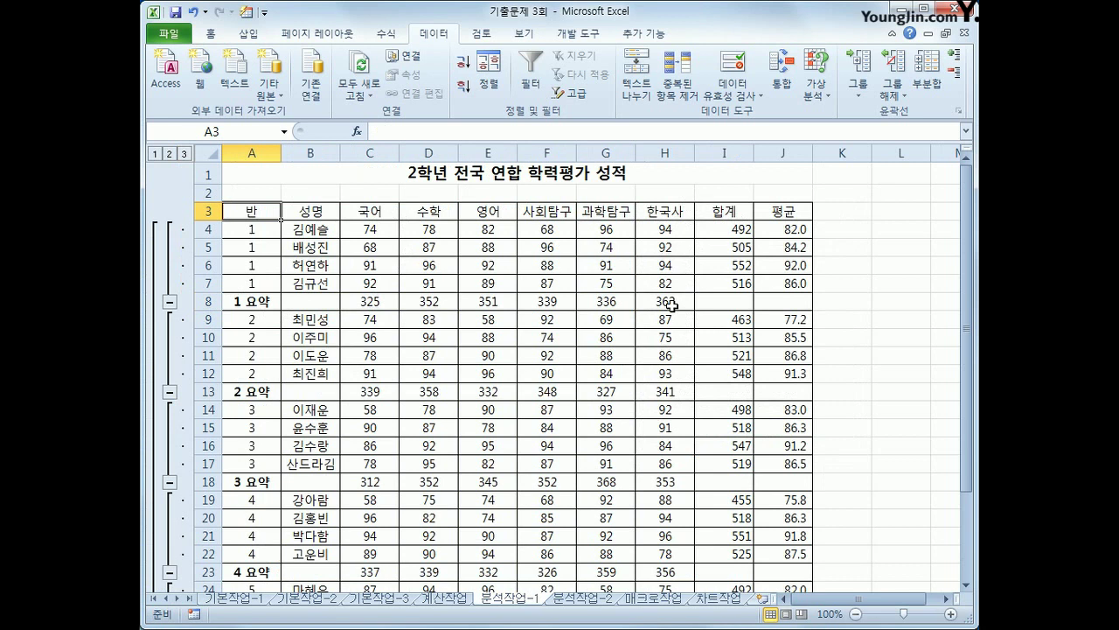
- Start a second subtotal on the score table with 최대값 as its function
click(927, 83)
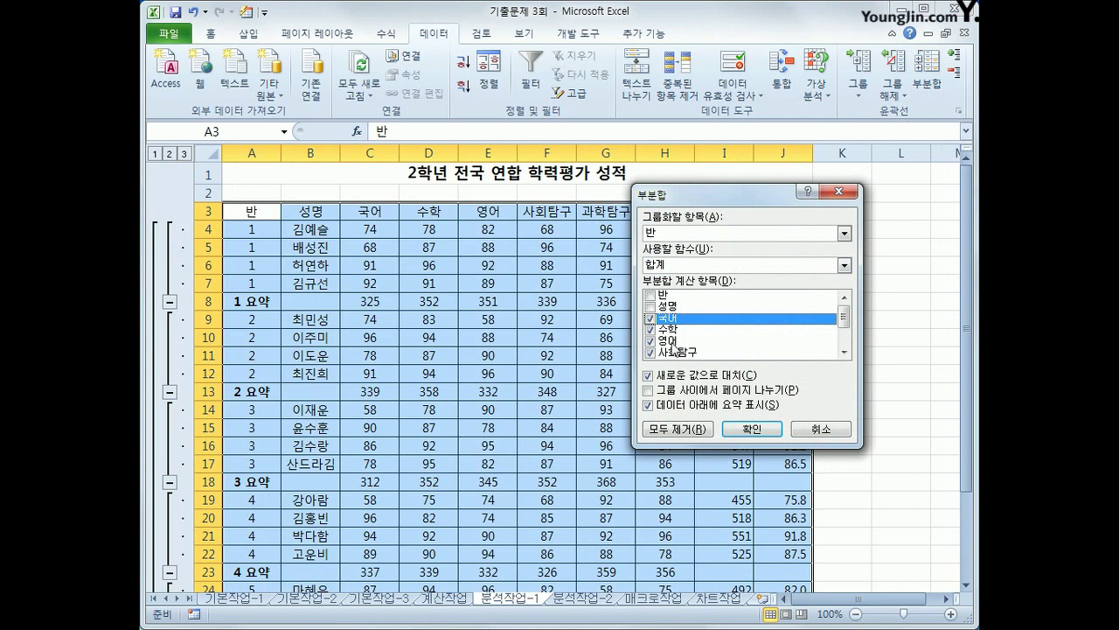
click(662, 268)
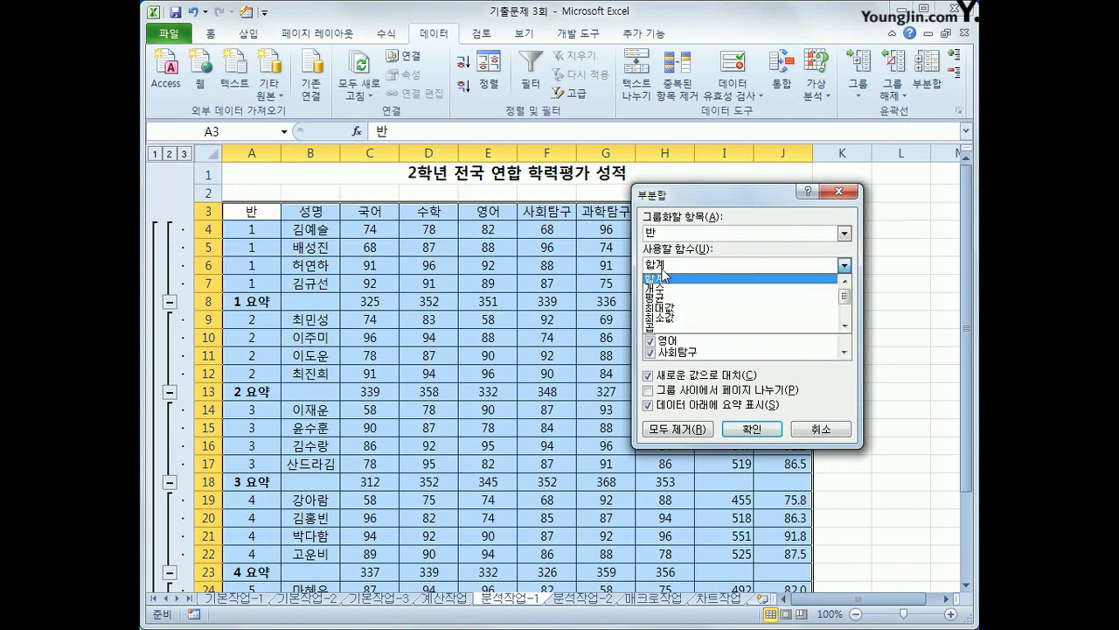
click(665, 319)
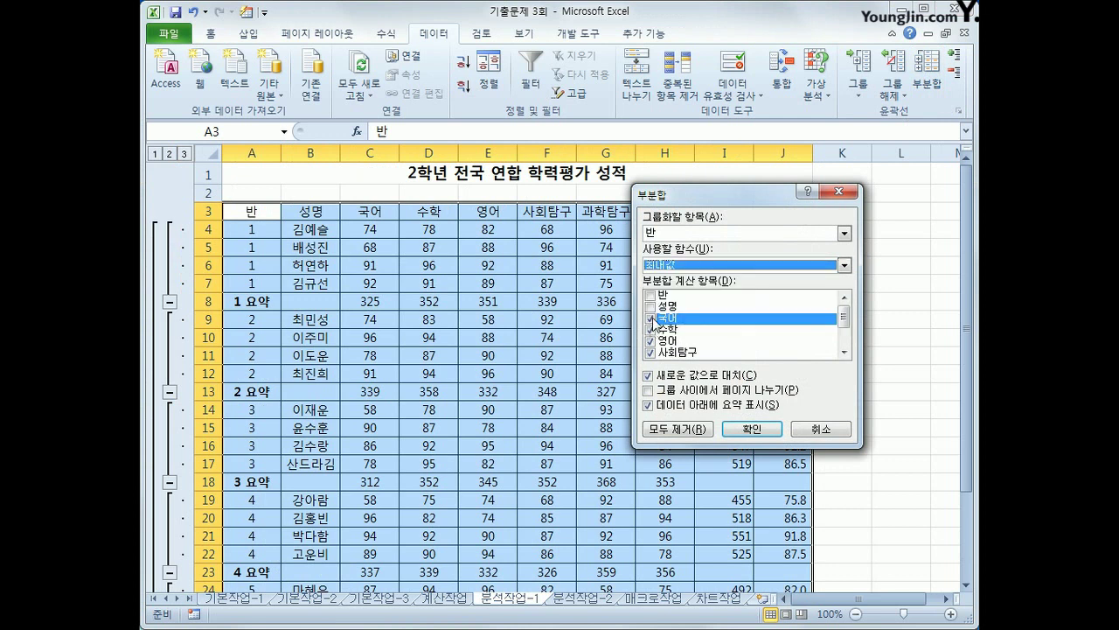
- Exclude 국어, 수학, 영어, 사회탐구, 과학탐구 and 한국사 from the second subtotal's items
click(650, 318)
click(650, 329)
click(650, 340)
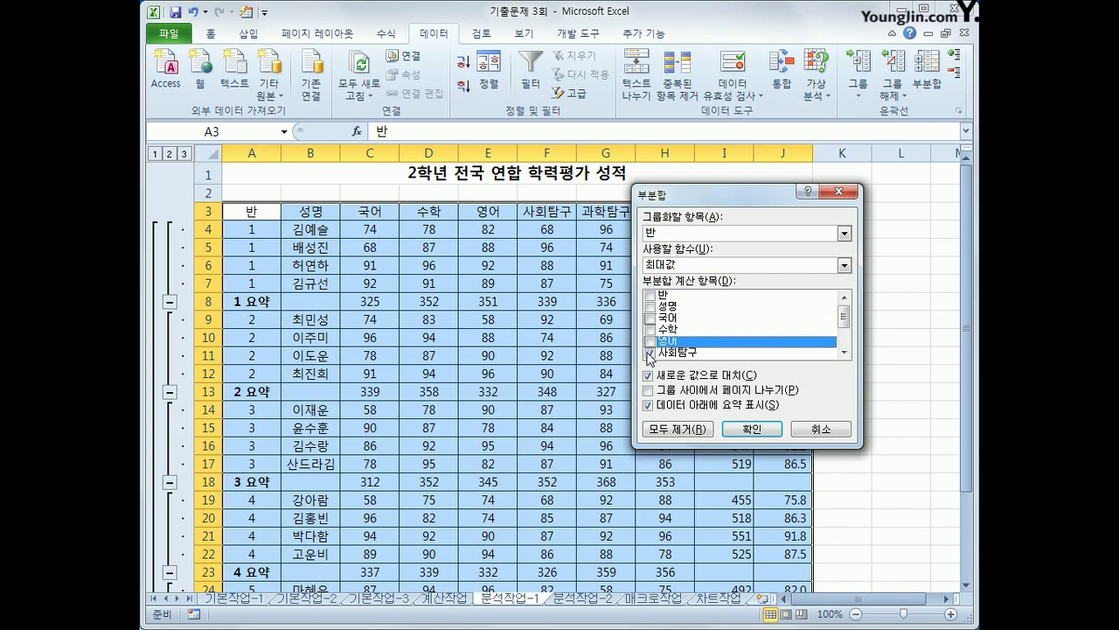
click(650, 352)
click(845, 353)
click(845, 352)
click(845, 353)
click(845, 352)
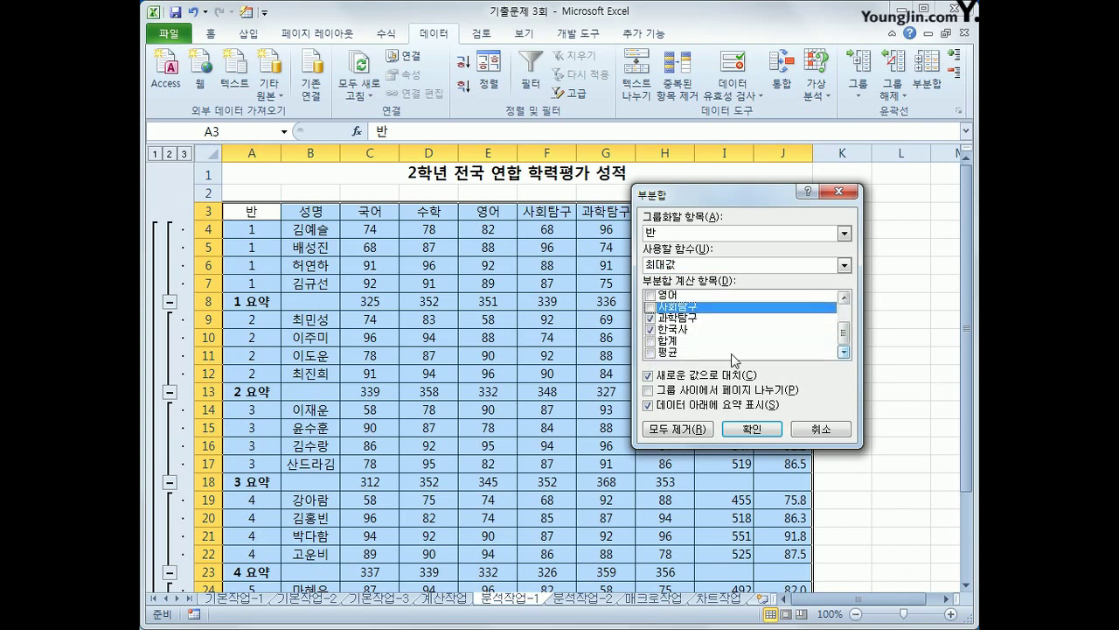
click(650, 318)
click(650, 329)
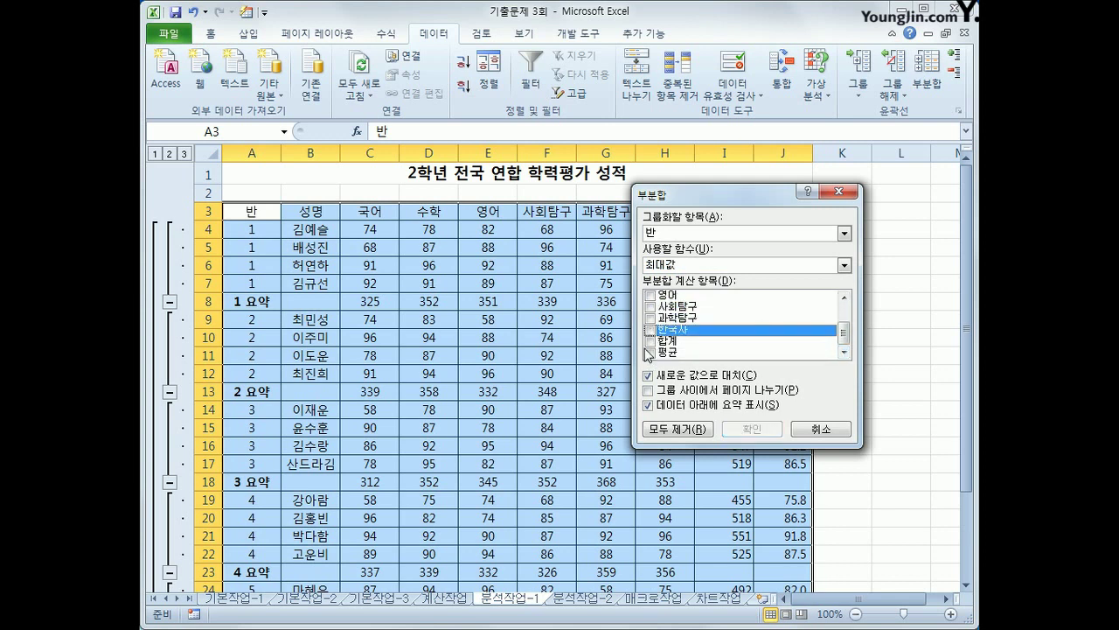
- Include 평균 in the 최대값 subtotal, turn off replacing the existing subtotals and apply it
click(650, 352)
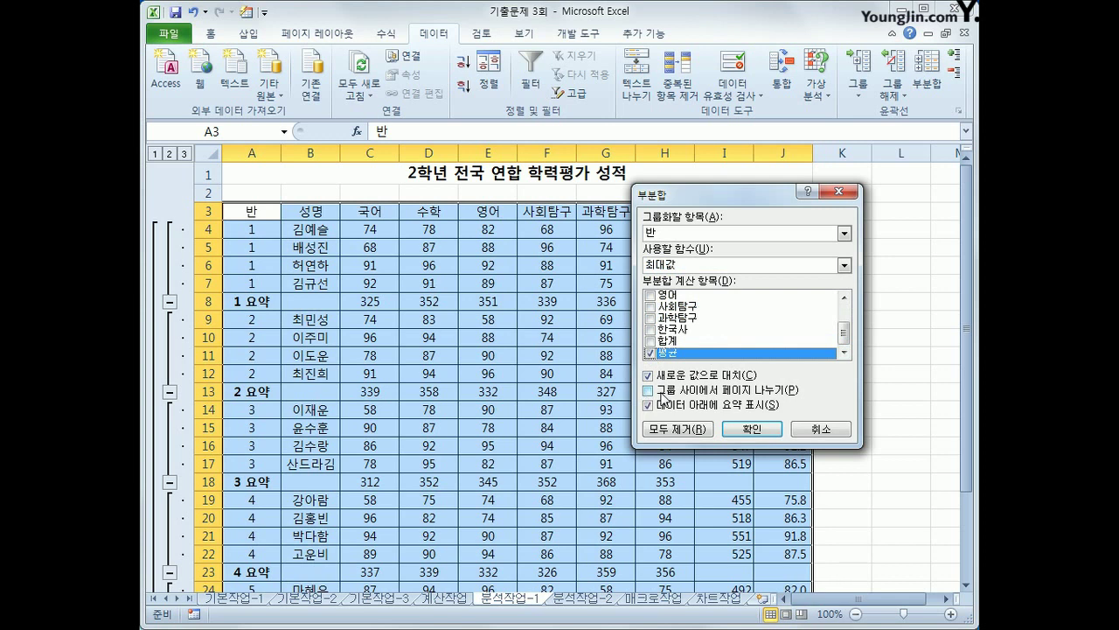
click(670, 377)
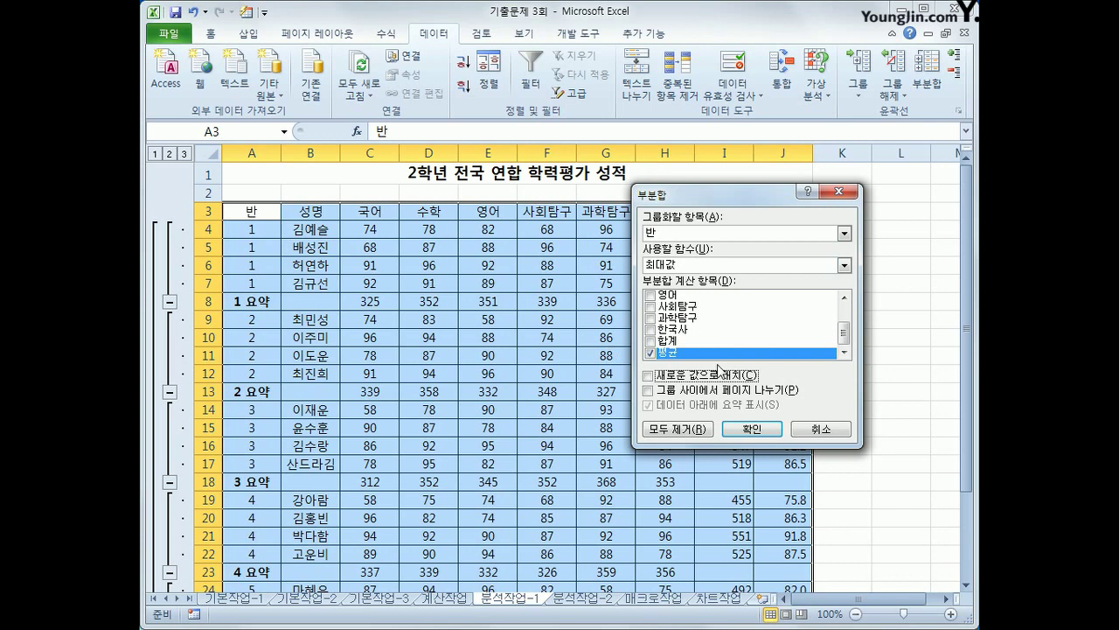
click(748, 429)
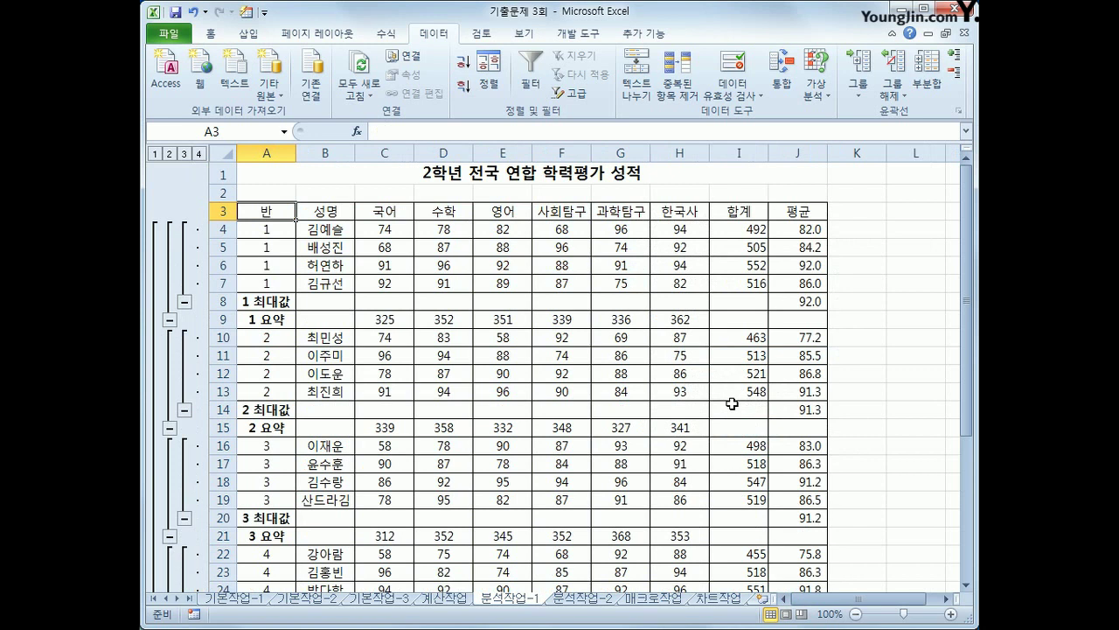
- On the 분석작업-2 sheet, examine the 판매단가 values B16:B20, the 판매수량 values C15:G15 and corner cell B15
click(586, 598)
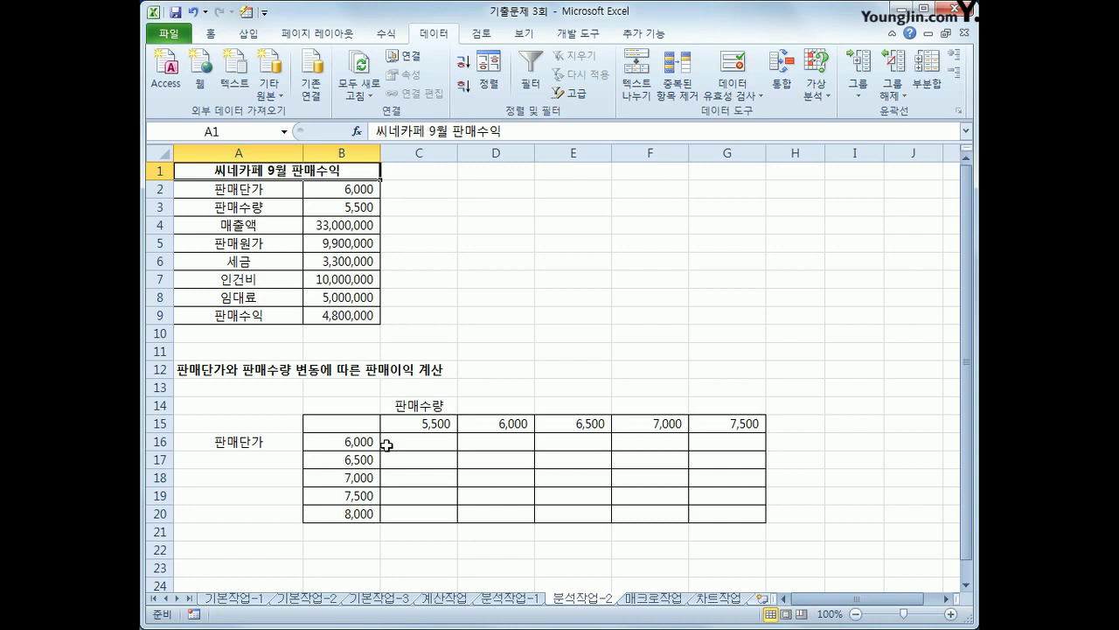
drag(346, 443, 341, 513)
drag(420, 425, 737, 423)
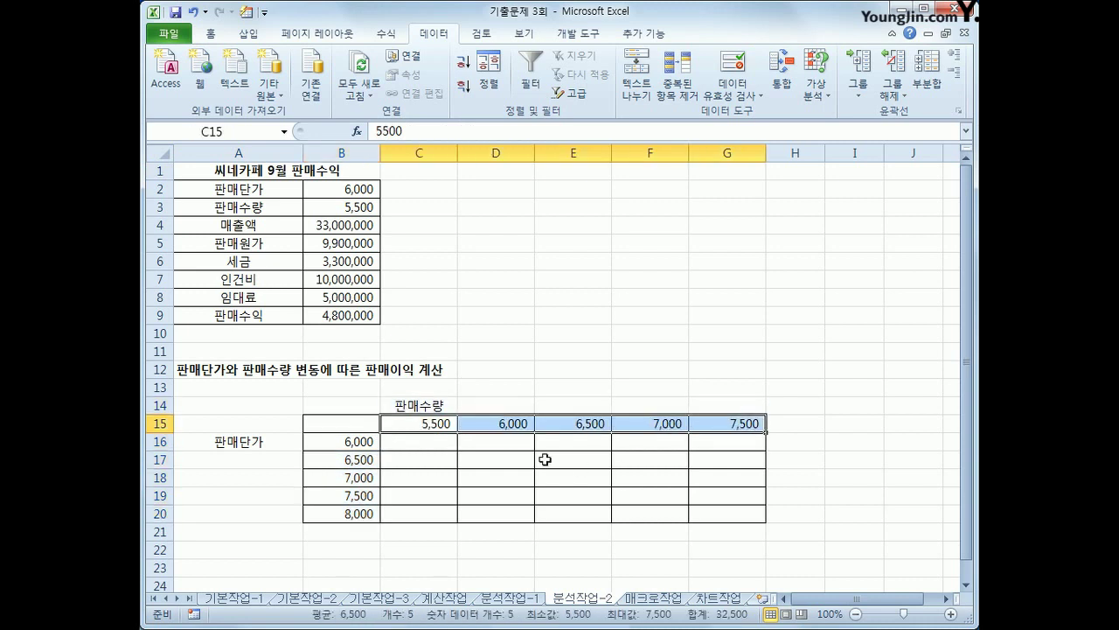
click(358, 423)
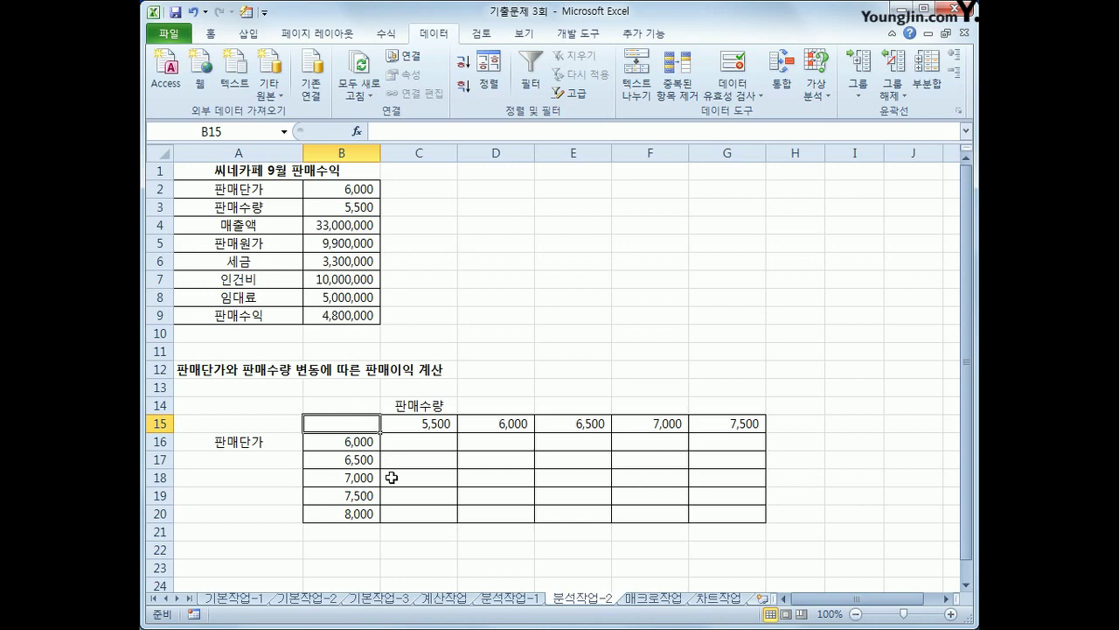
- Examine the values and formulas in B2:B9 of the 씨네카페 9월 판매수익 table, ending on 판매수익
click(359, 318)
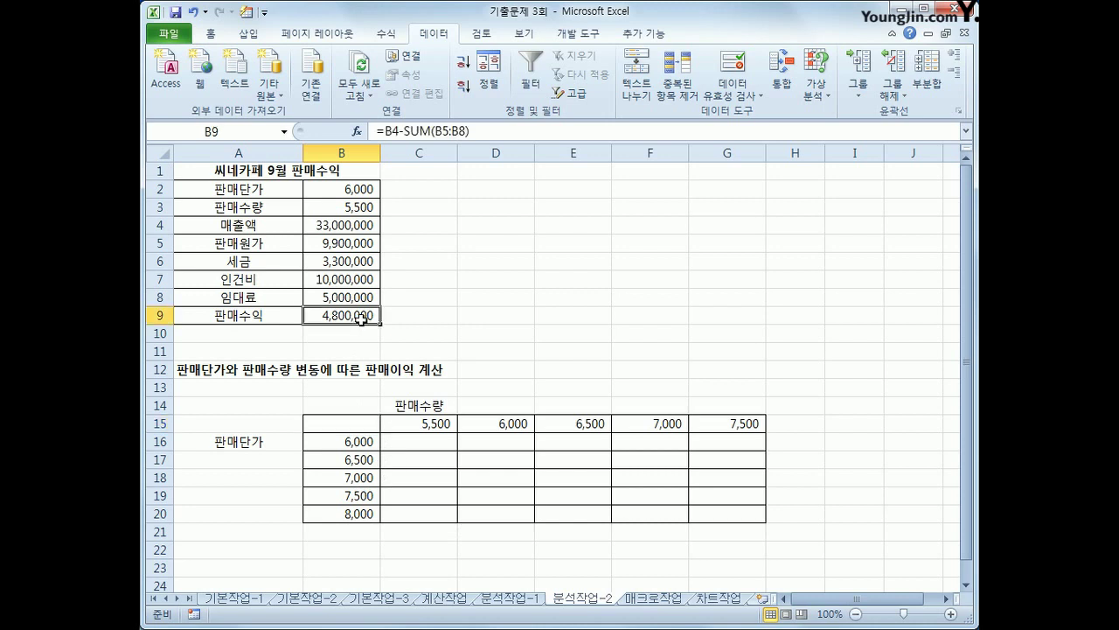
click(335, 189)
click(337, 205)
click(339, 226)
click(350, 247)
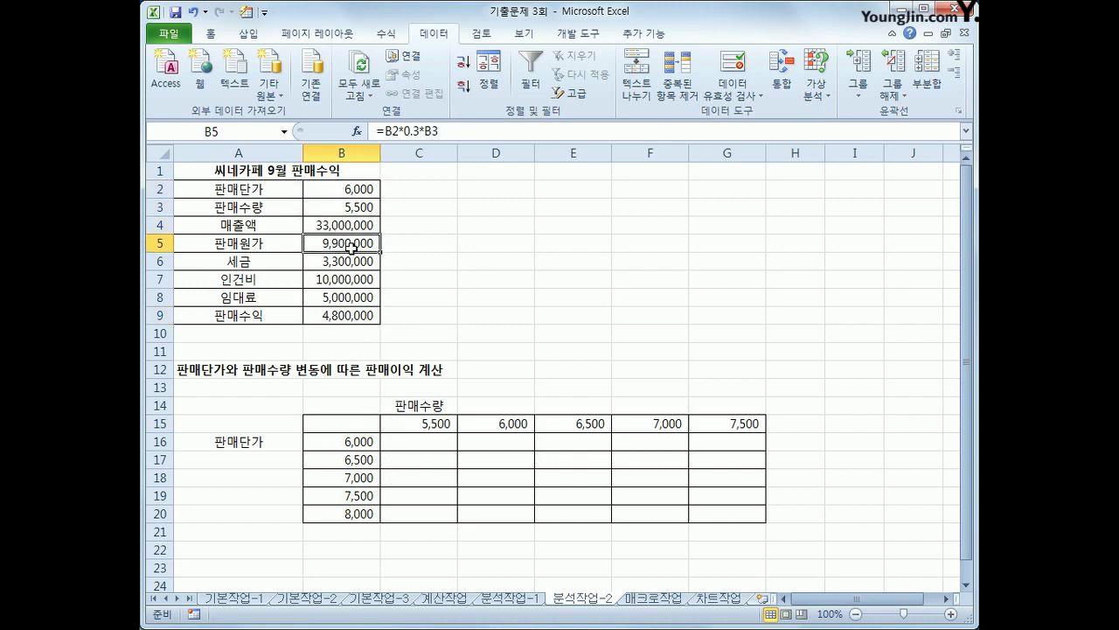
click(359, 261)
click(355, 281)
click(358, 302)
click(361, 316)
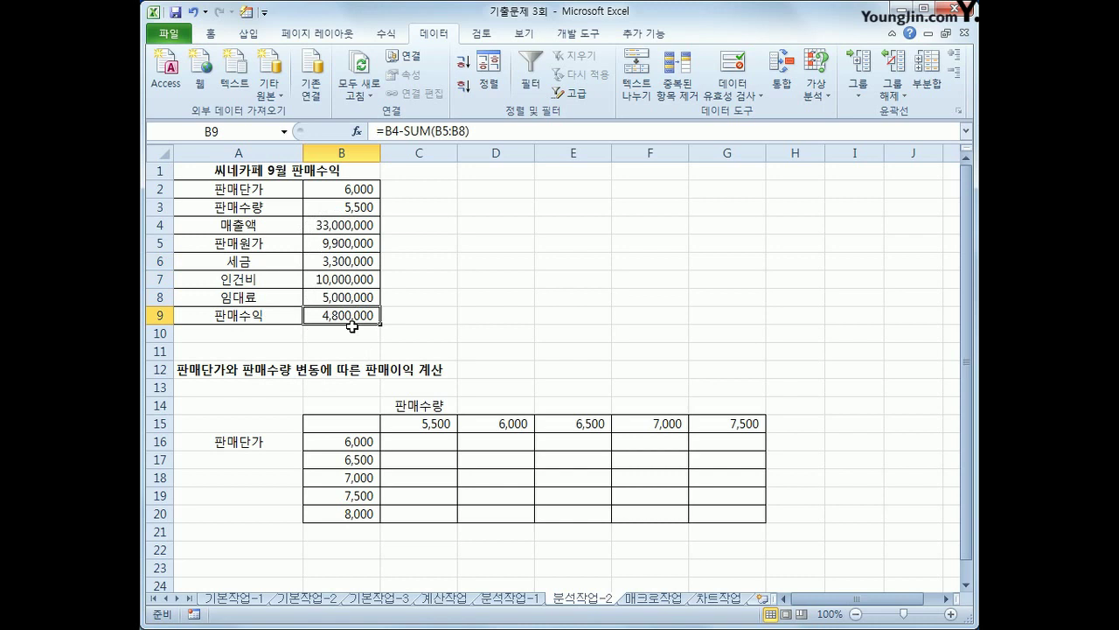
- Enter =B9 in corner cell B15 to link the table to 판매수익
click(354, 425)
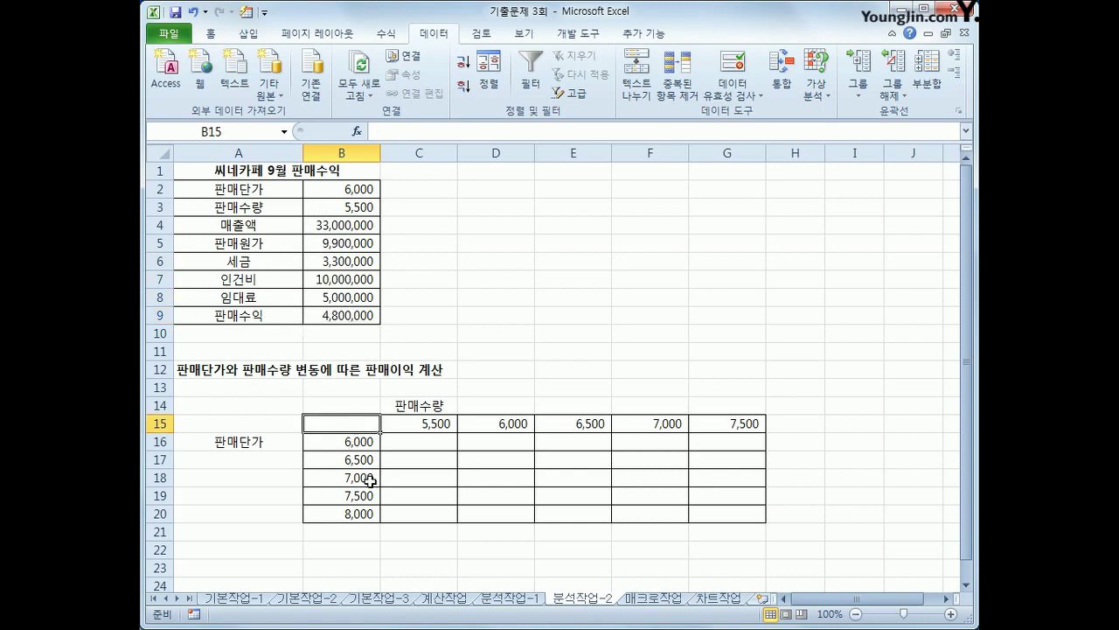
text(=)
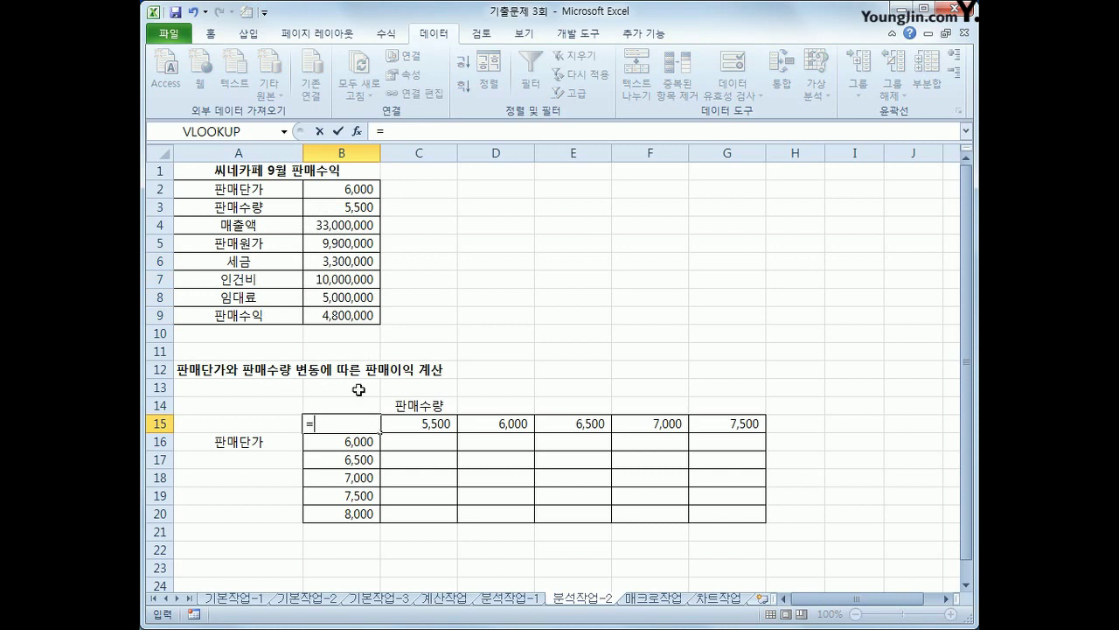
click(354, 322)
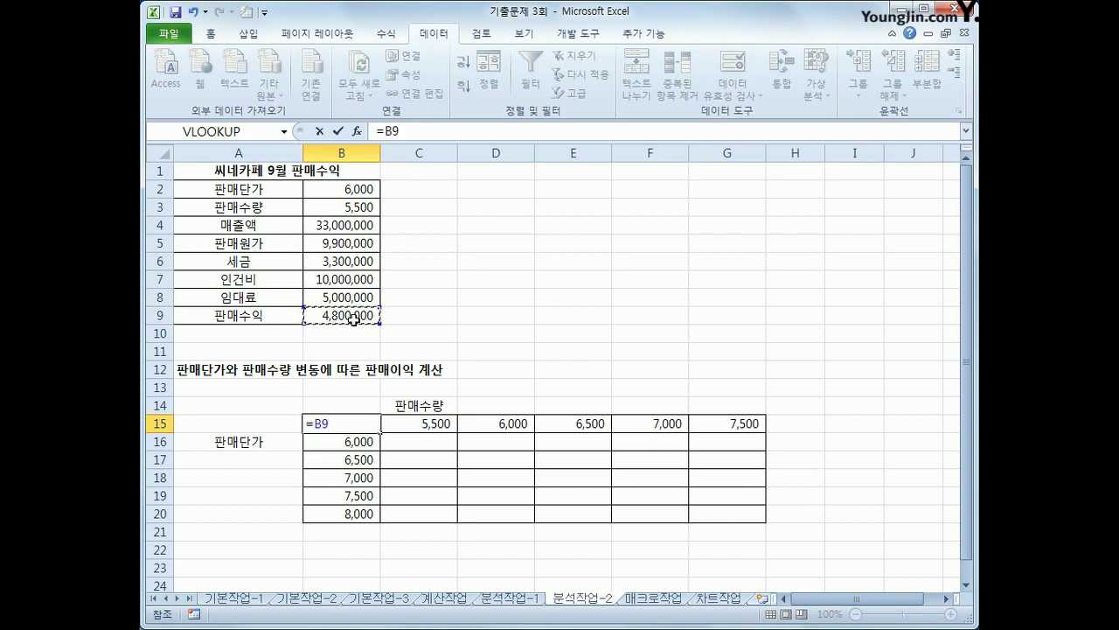
key(Return)
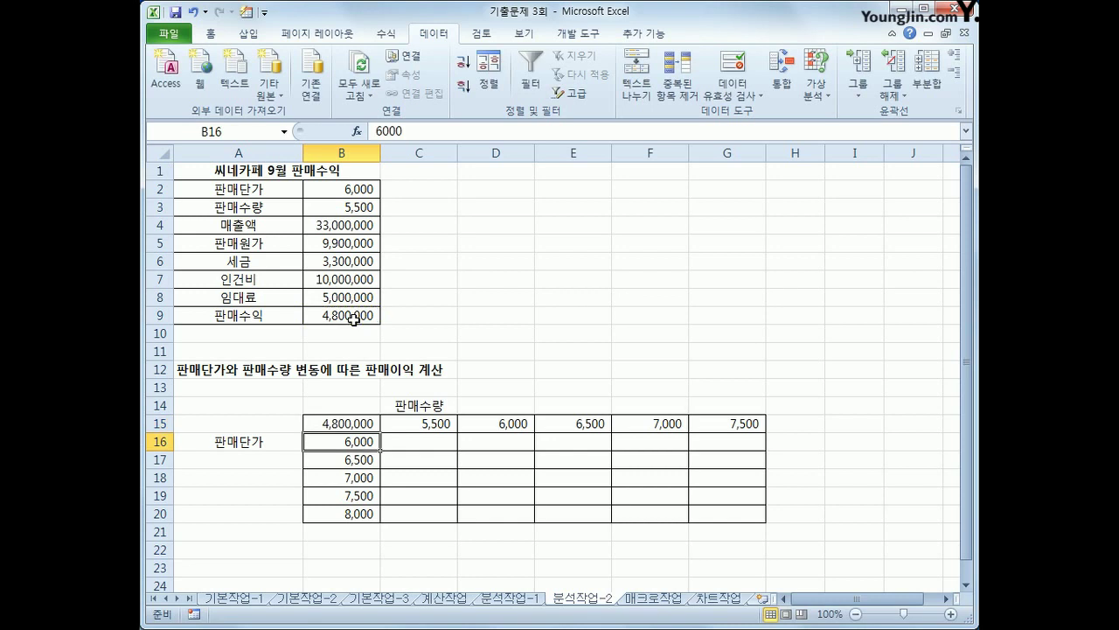
- Create a data table over B15:G20 with row input cell $B$3 (판매수량) and column input cell $B$2 (판매단가)
click(343, 420)
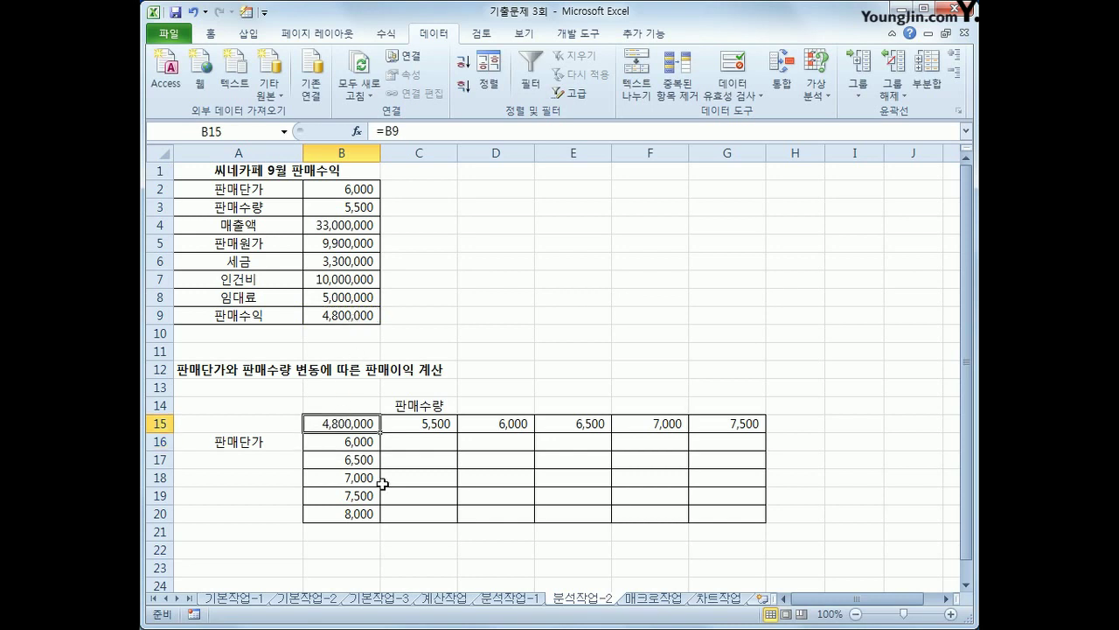
drag(345, 421, 692, 521)
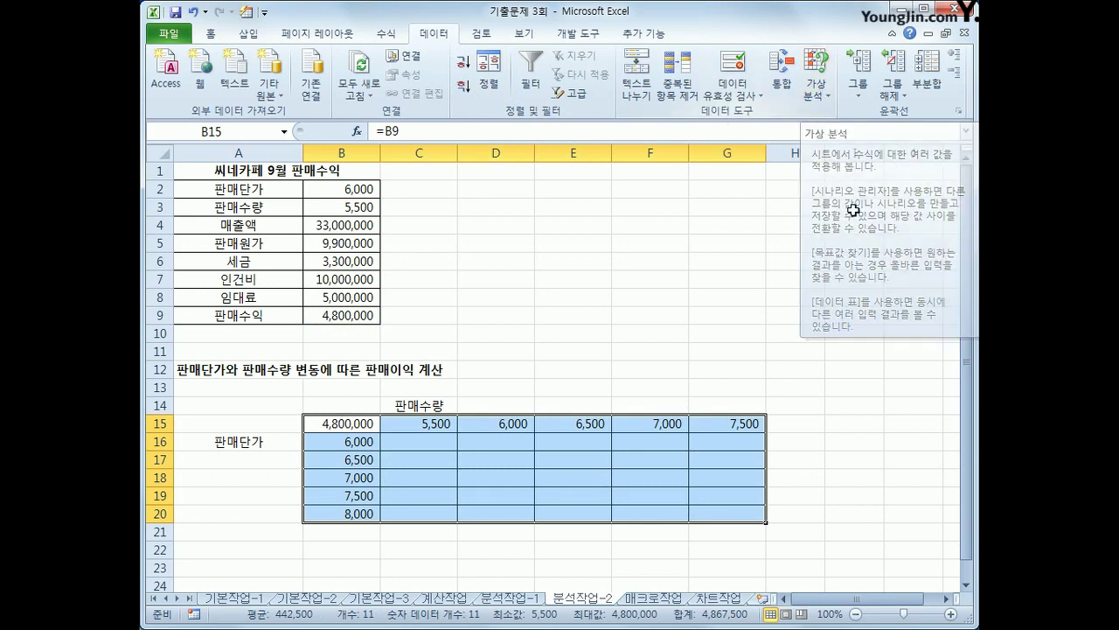
click(818, 97)
click(853, 152)
drag(722, 280, 712, 225)
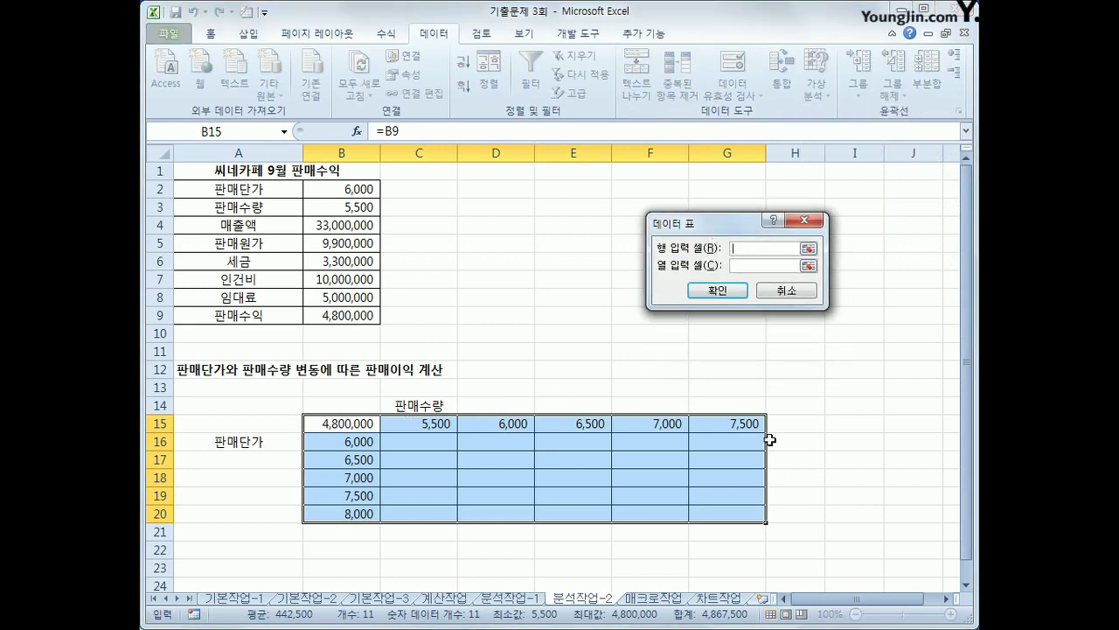
click(332, 212)
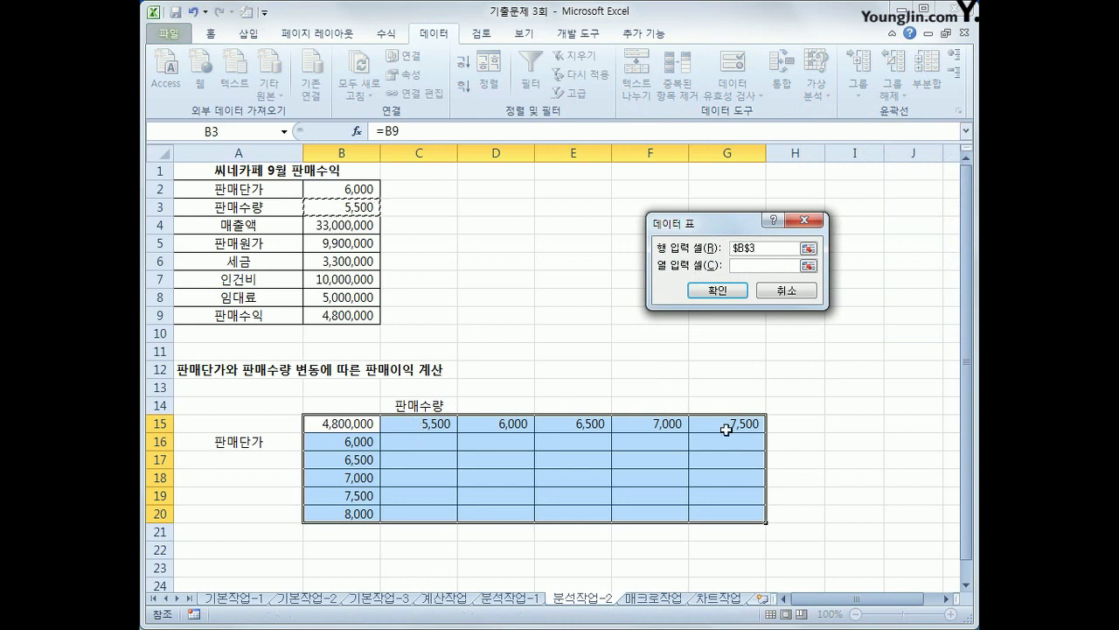
click(739, 267)
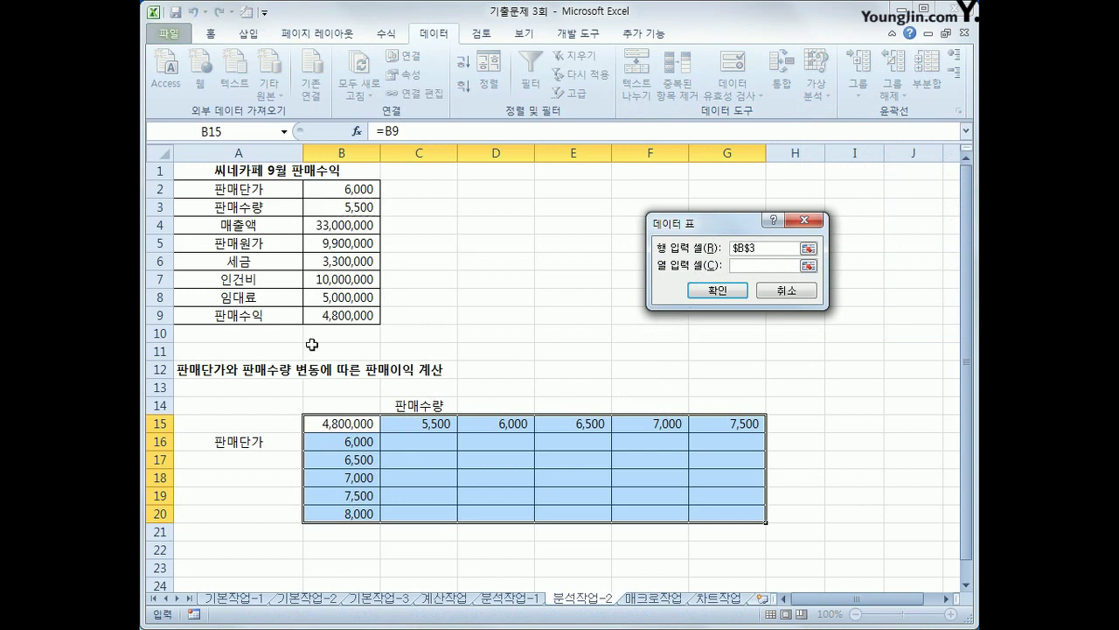
click(331, 193)
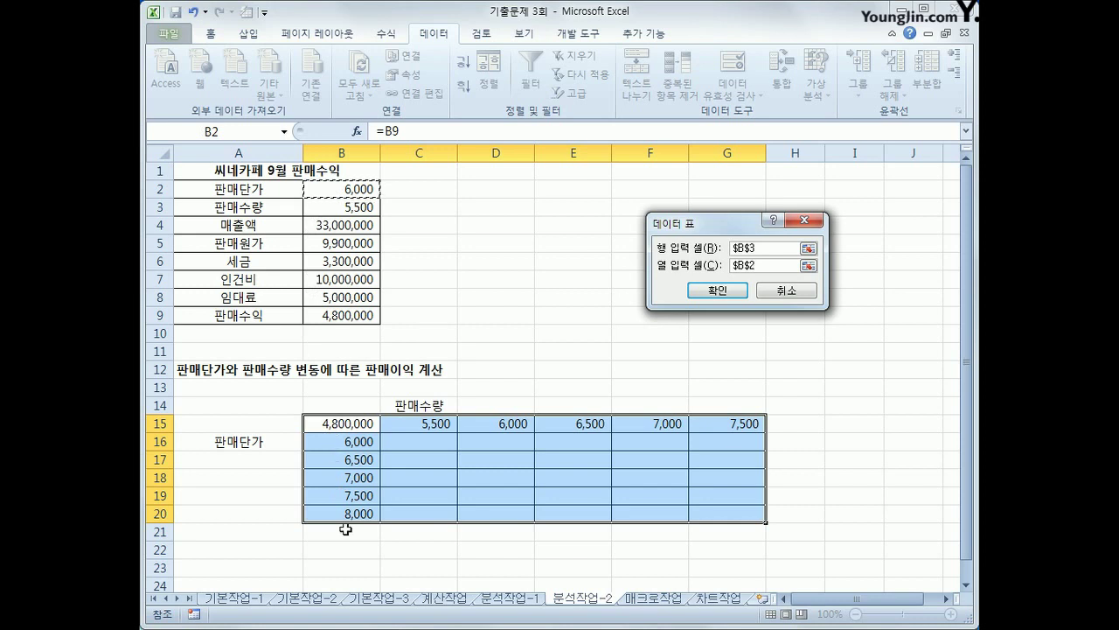
click(718, 291)
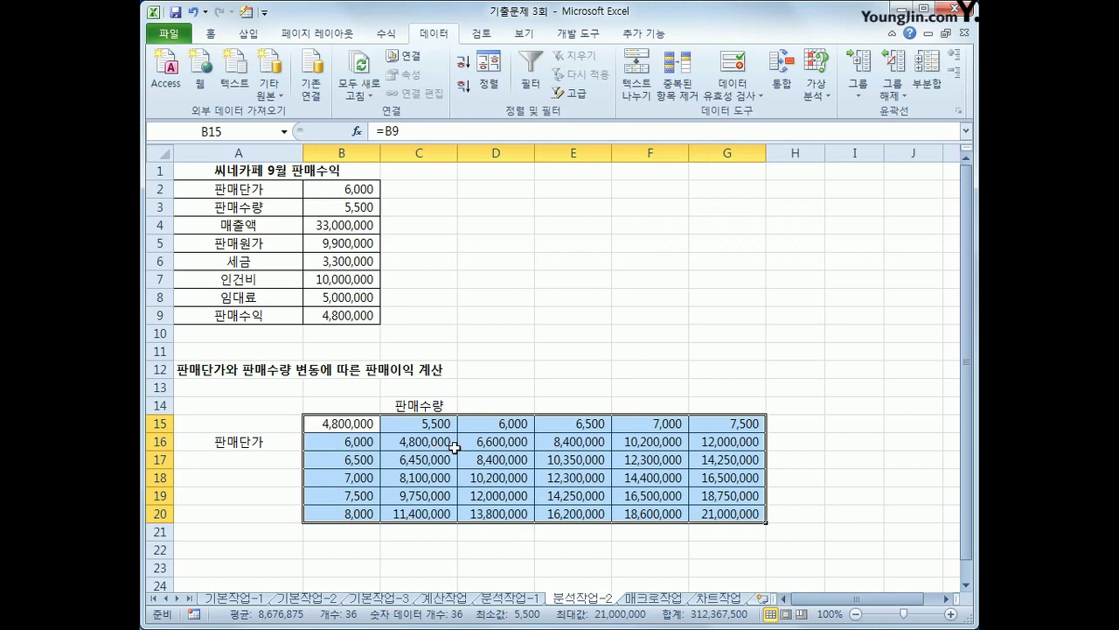
click(704, 511)
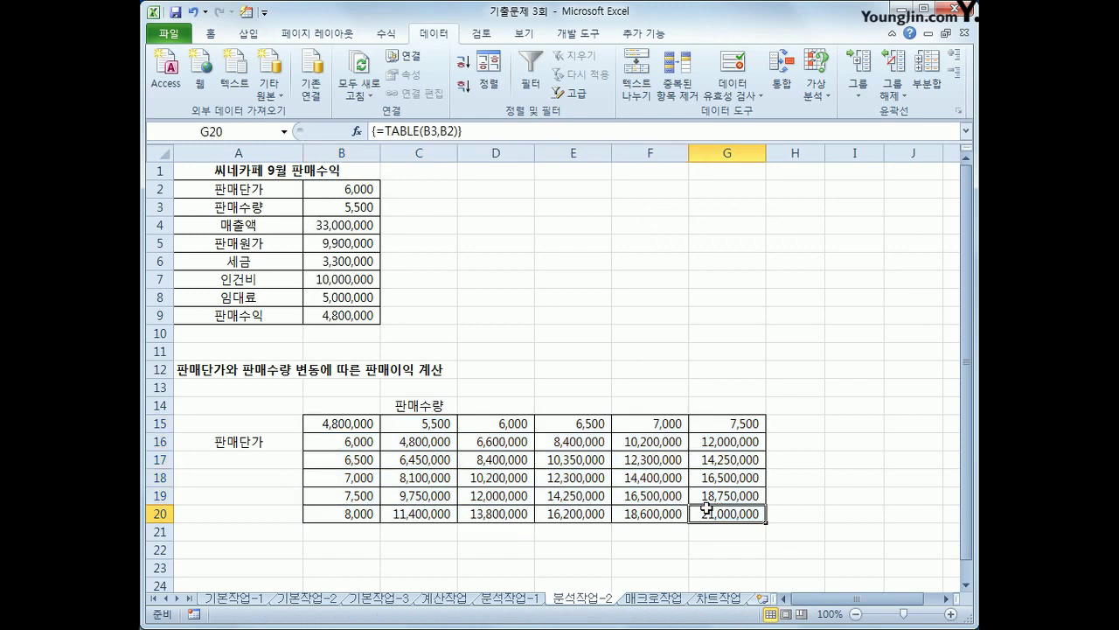
- On the 매크로작업 sheet, start recording a macro named 합계 in the current workbook
click(655, 600)
click(693, 368)
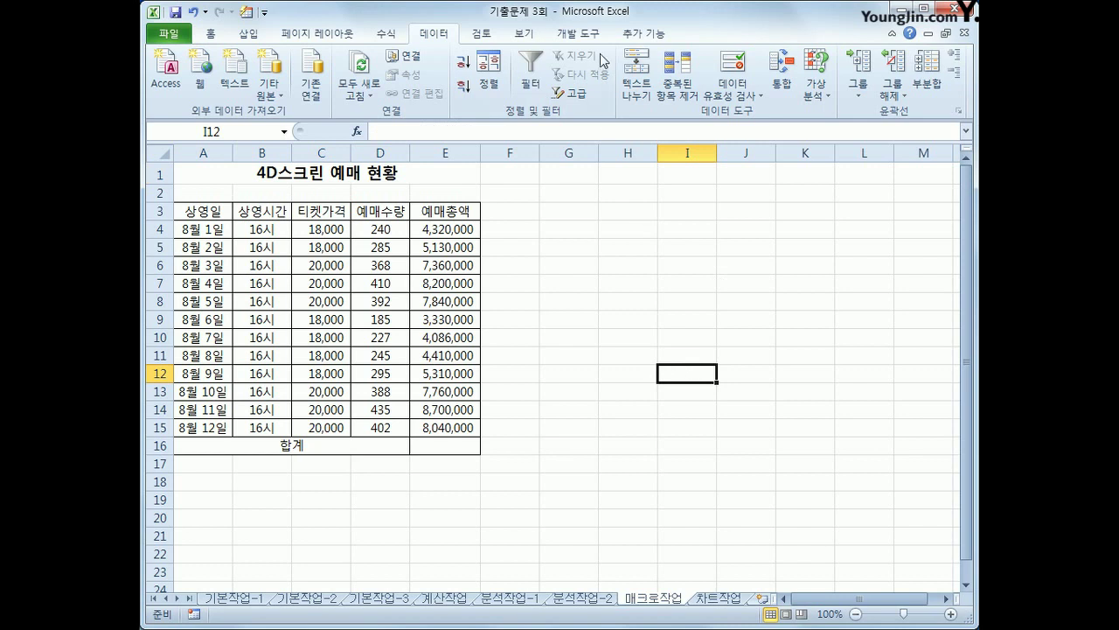
click(578, 33)
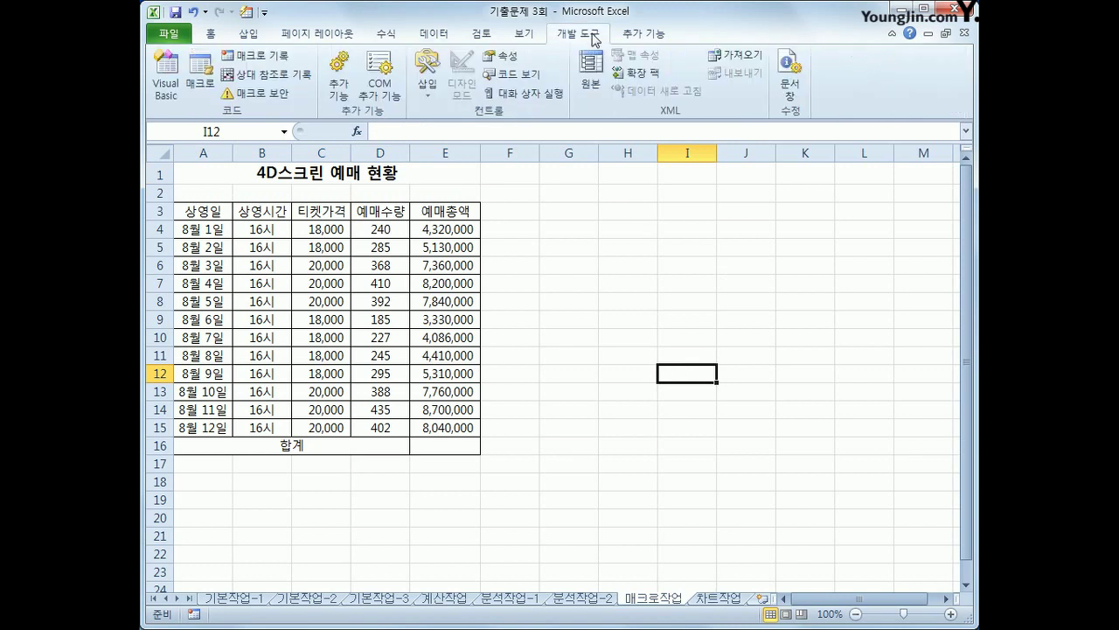
click(281, 57)
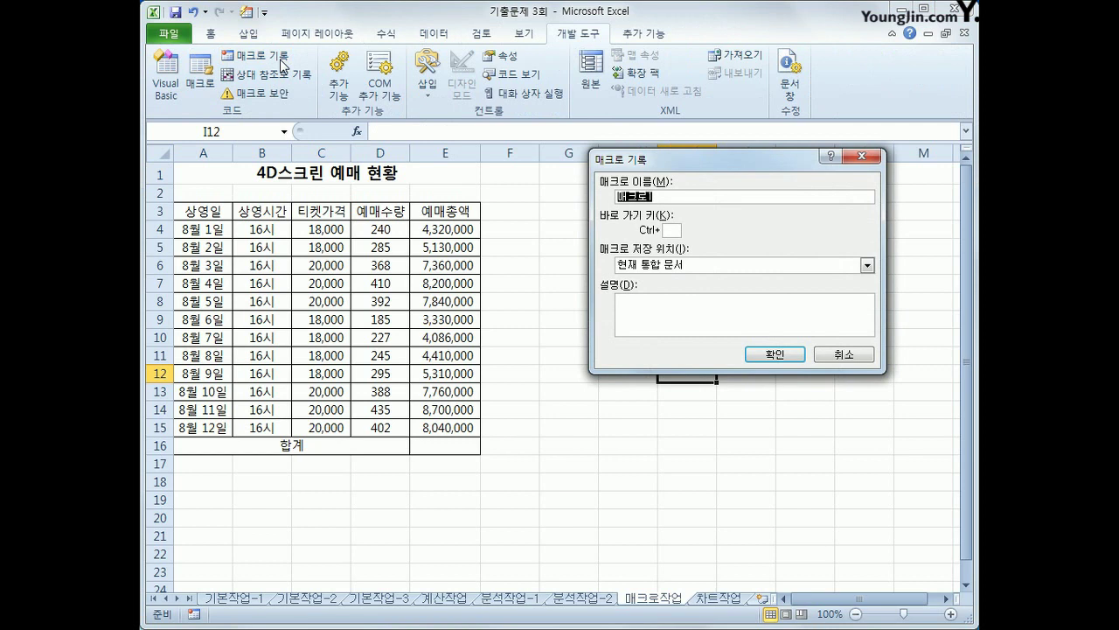
text(G)
key(BackSpace)
text(합계)
click(771, 354)
- Total the 예매총액 values E4:E15 into E16 with AutoSum and autofit the width of column E
click(448, 446)
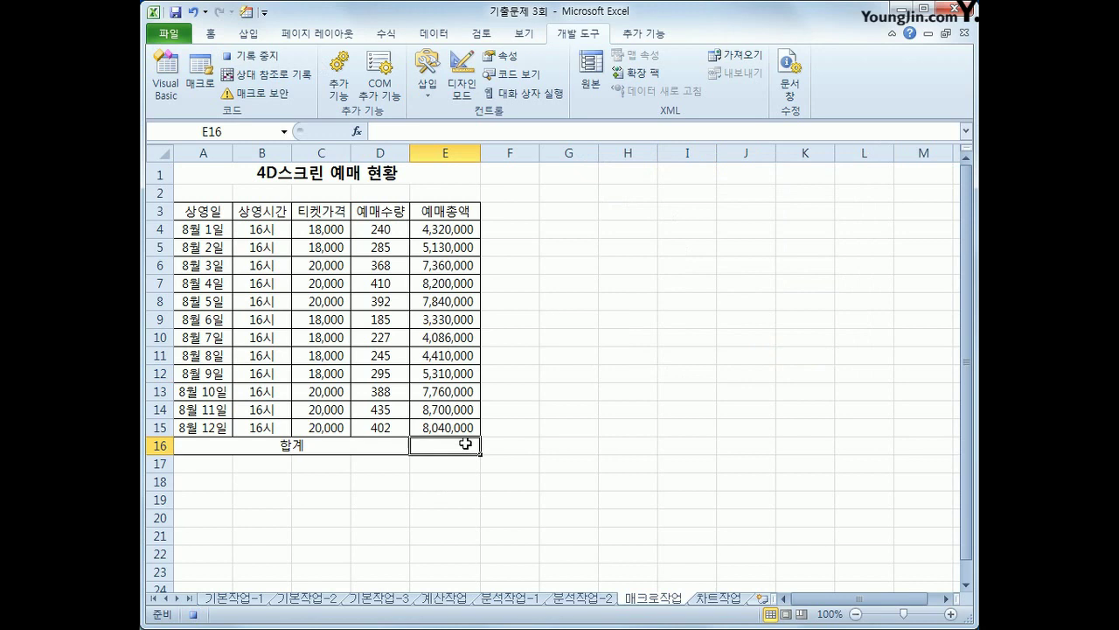
drag(446, 230, 455, 443)
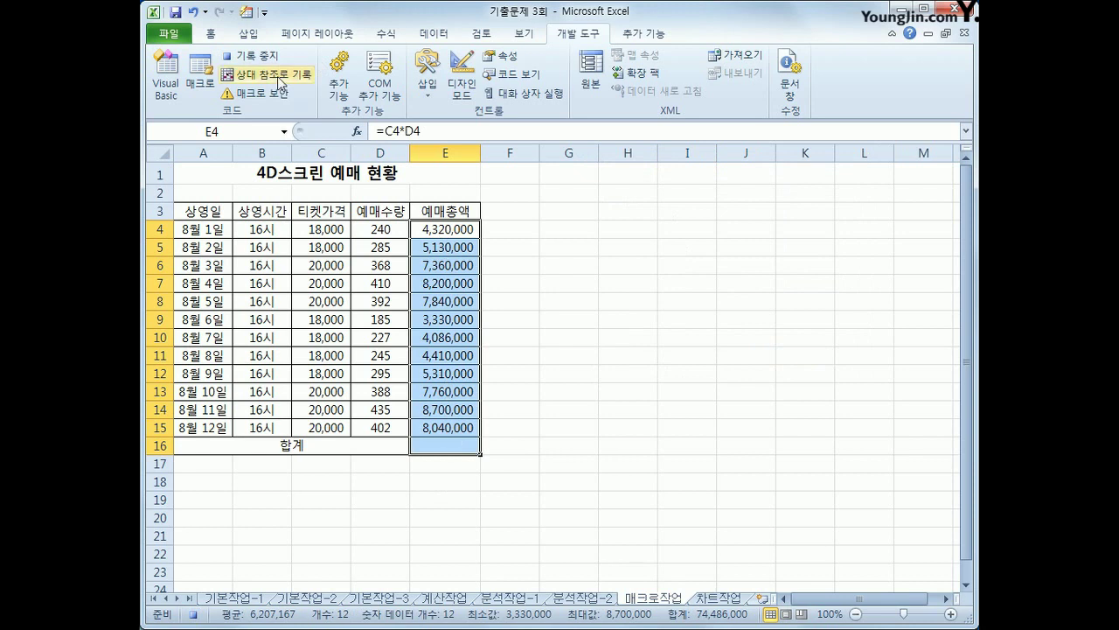
click(384, 35)
click(235, 58)
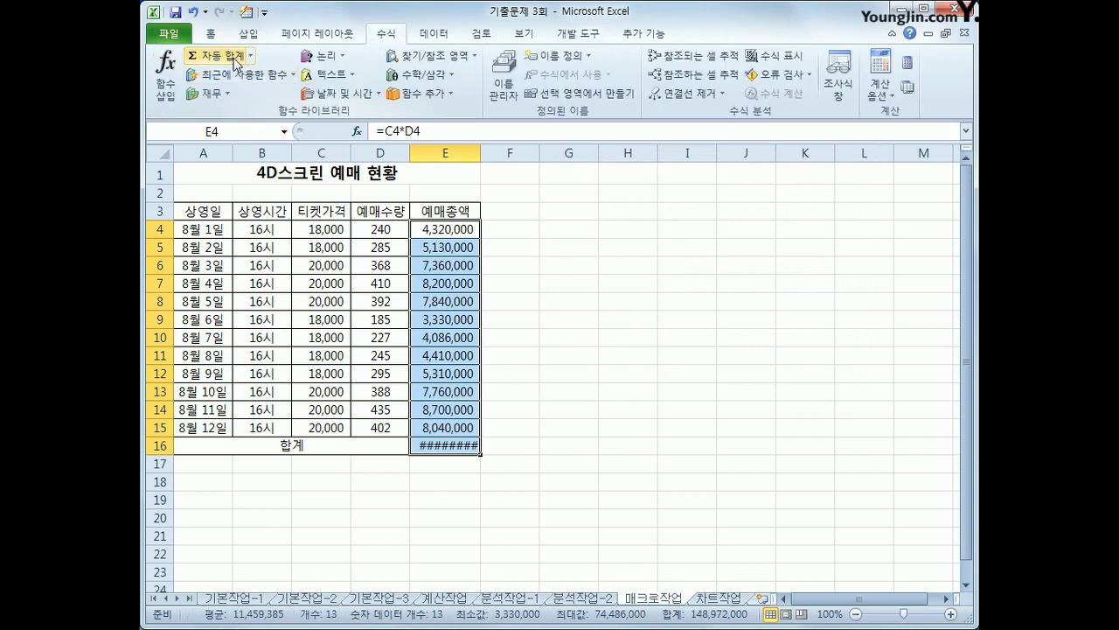
click(442, 445)
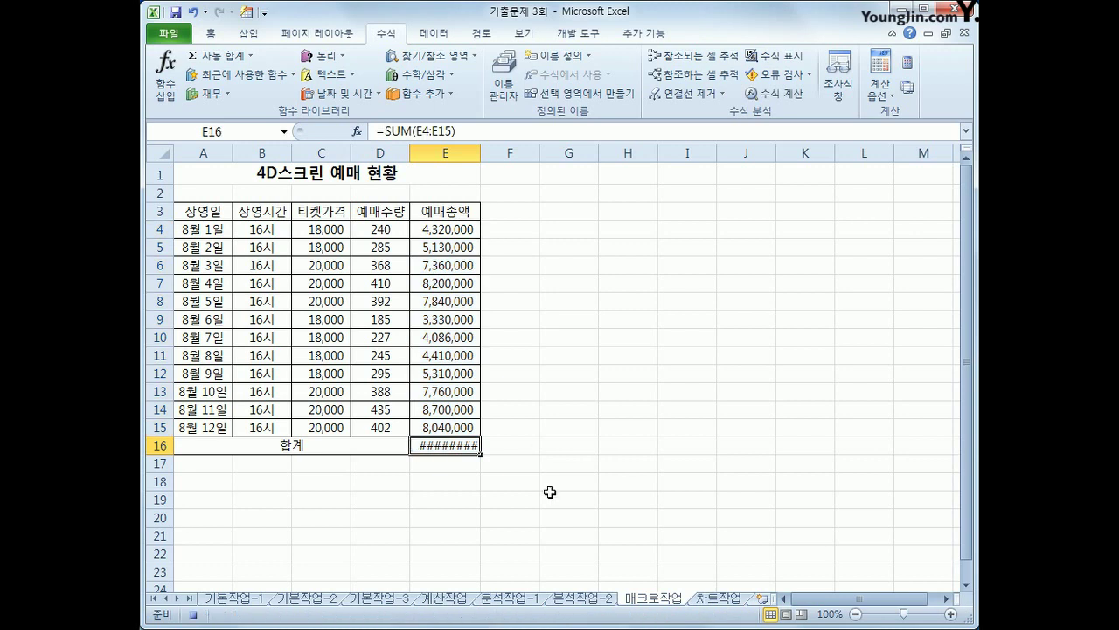
double_click(481, 150)
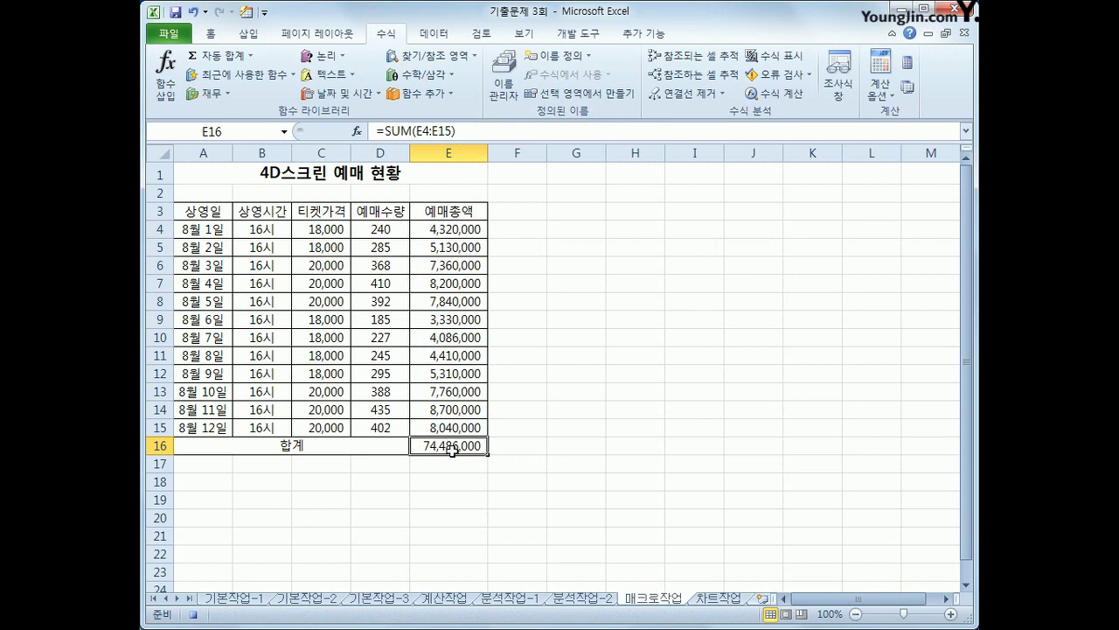
- Stop recording the 합계 macro
click(577, 34)
click(266, 63)
click(572, 456)
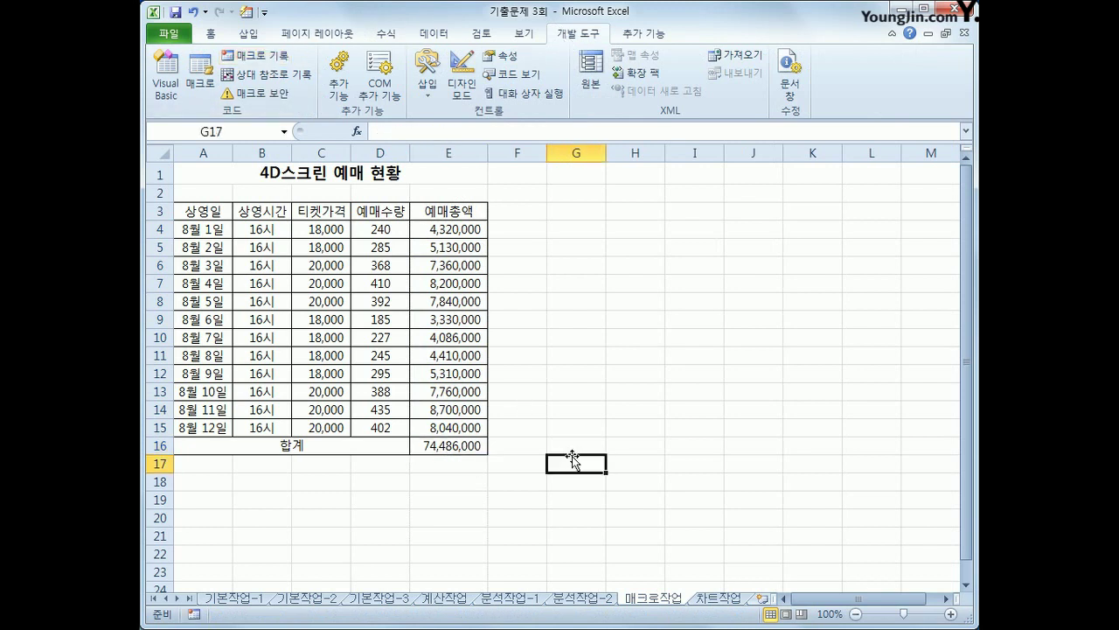
- Add a form-control button over G3:H4, labelled 합계, that runs the 합계 macro
click(430, 103)
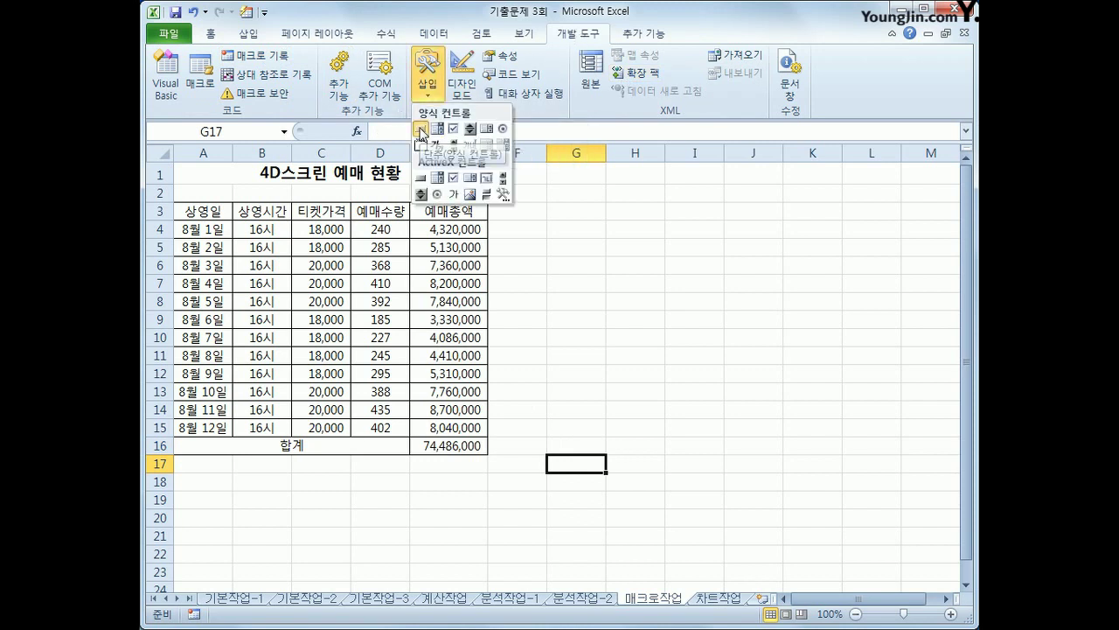
click(421, 132)
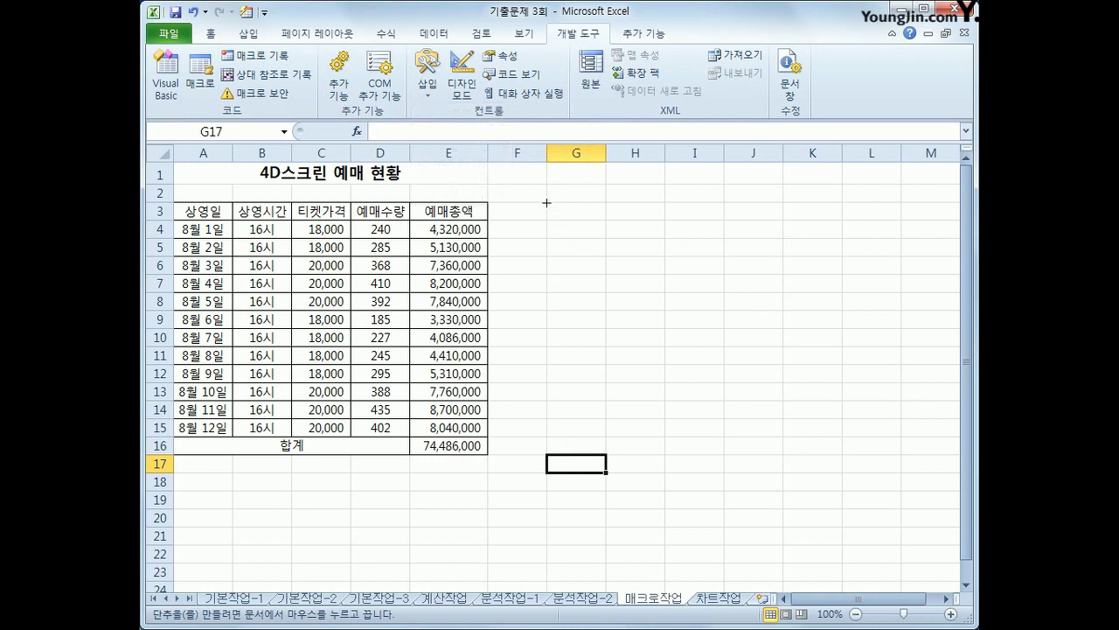
drag(547, 202, 651, 236)
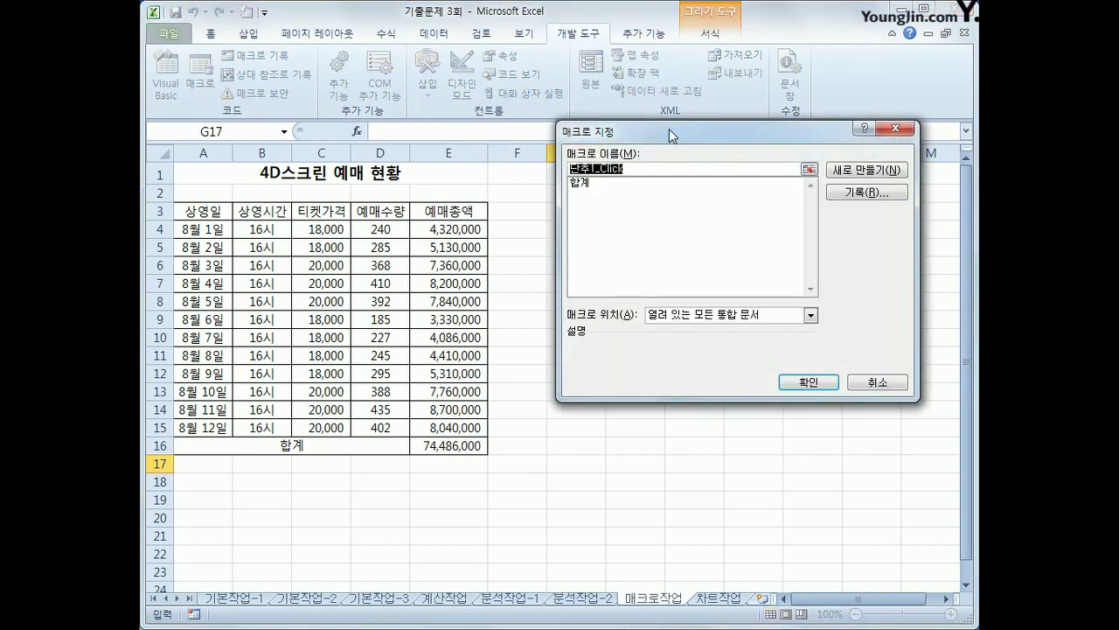
drag(669, 130, 652, 281)
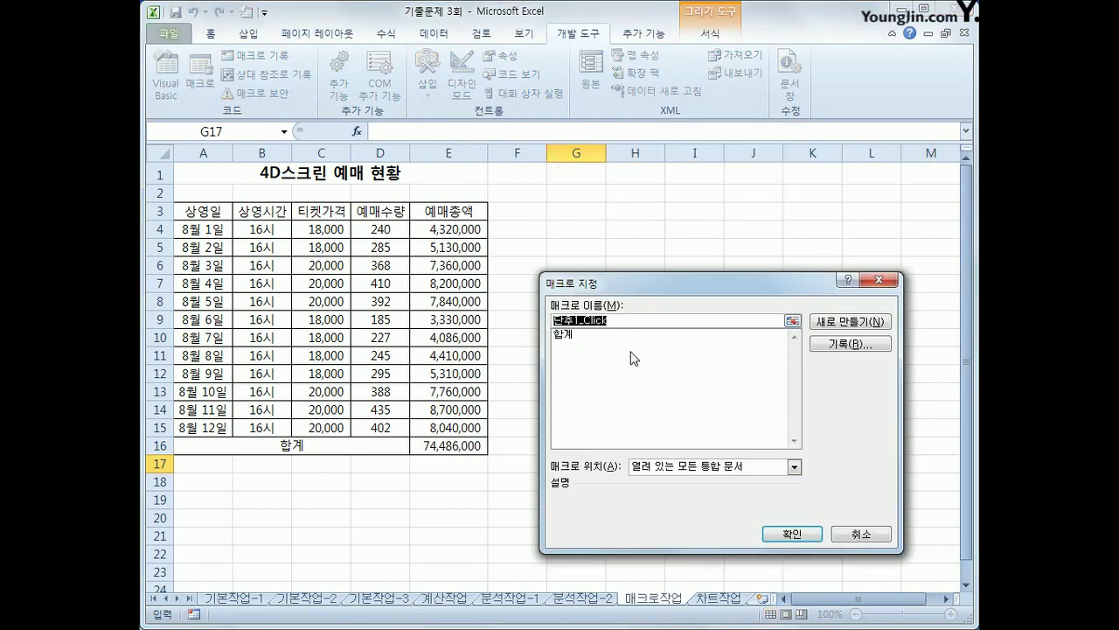
click(596, 334)
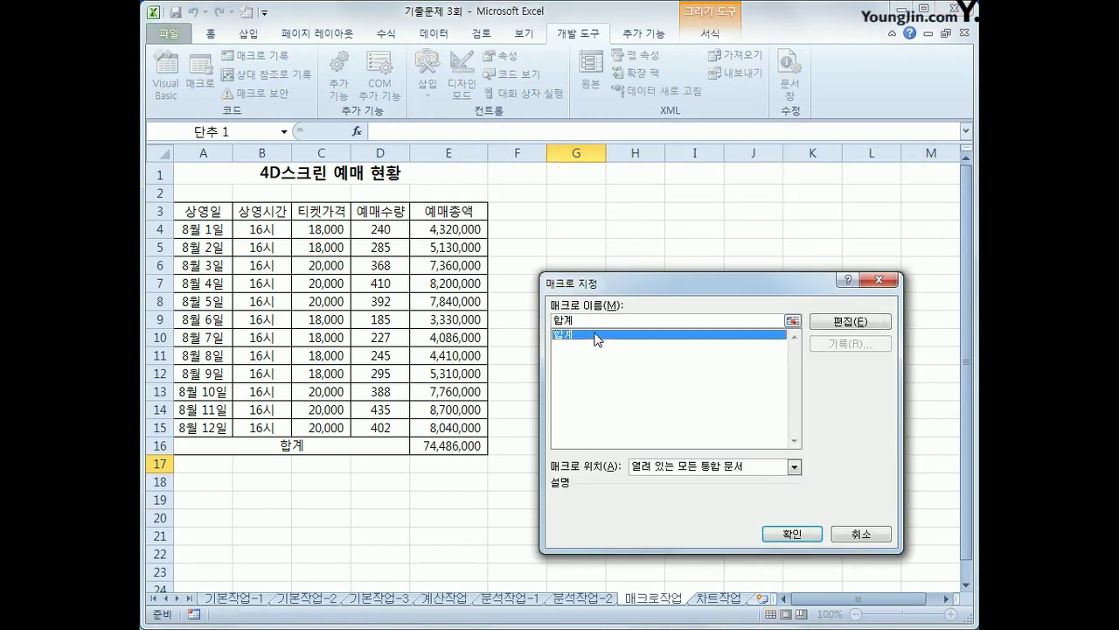
click(792, 534)
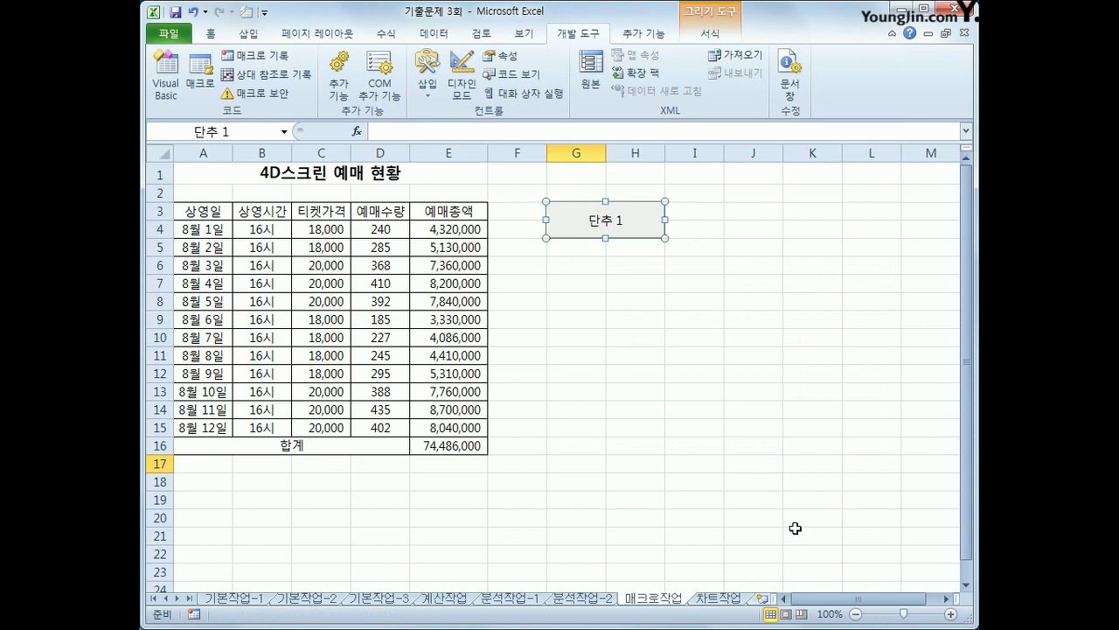
text(합계)
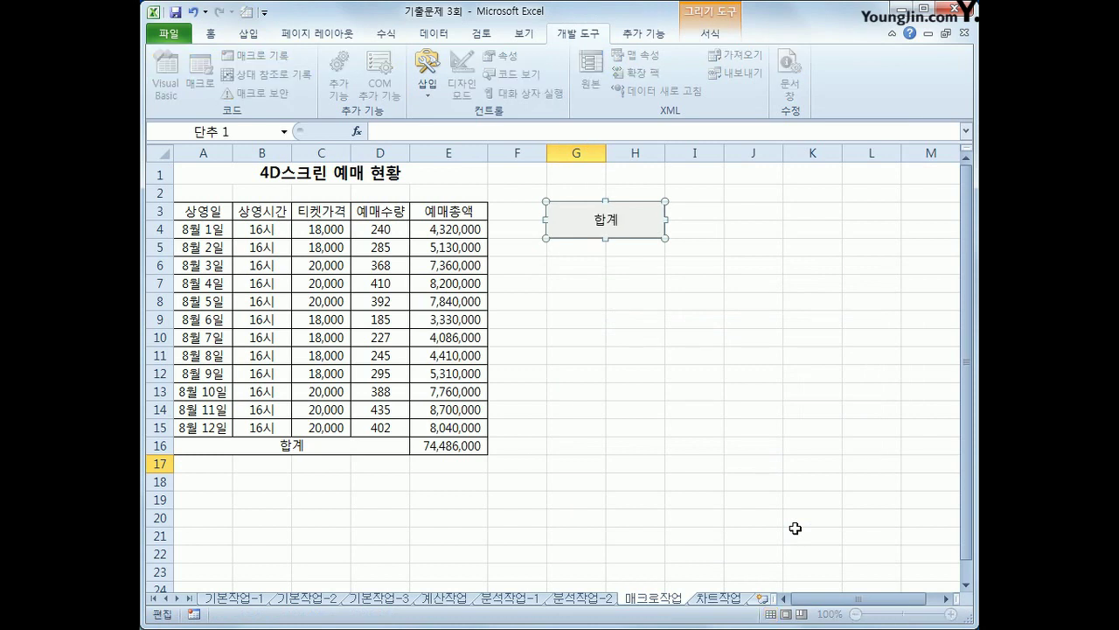
click(720, 428)
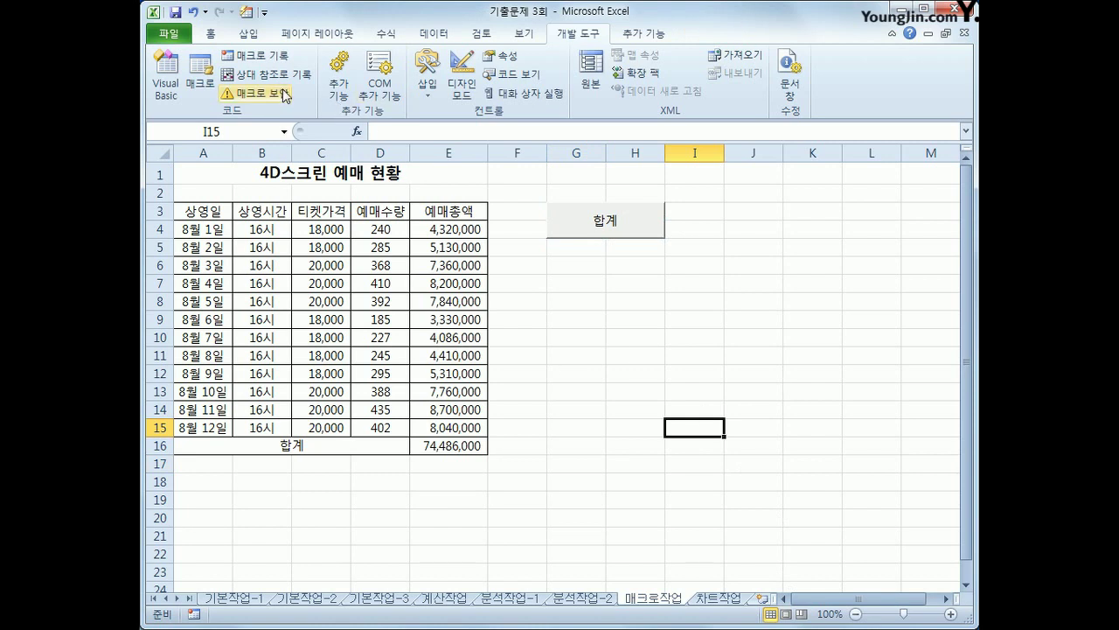
- Start recording a 채우기 macro stored in the current workbook
click(256, 56)
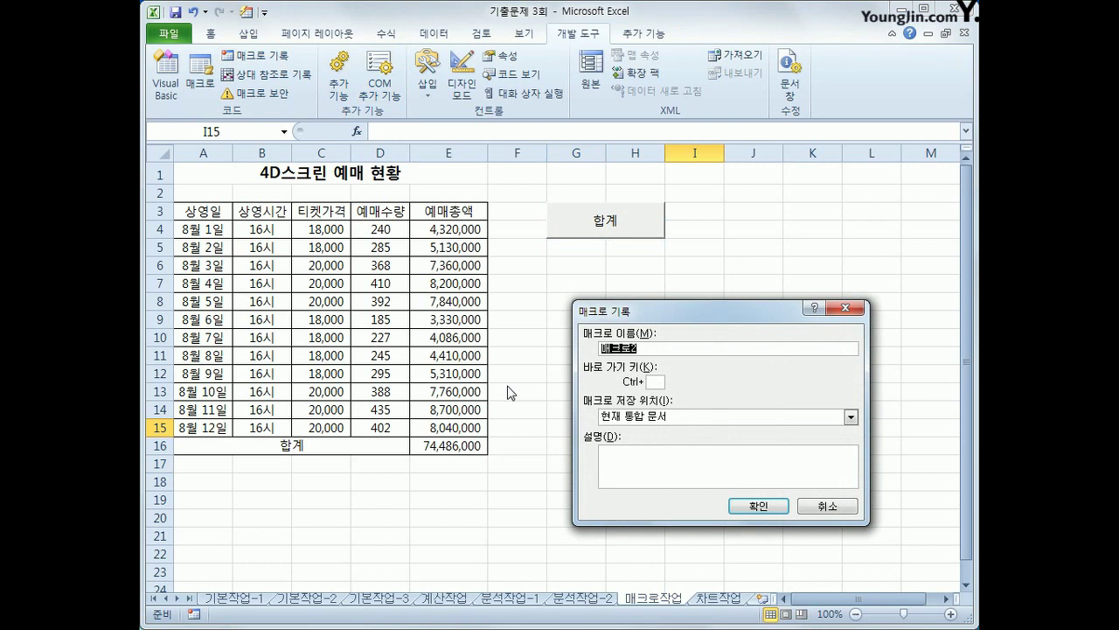
text(채우ㄱ)
text(셀)
click(733, 507)
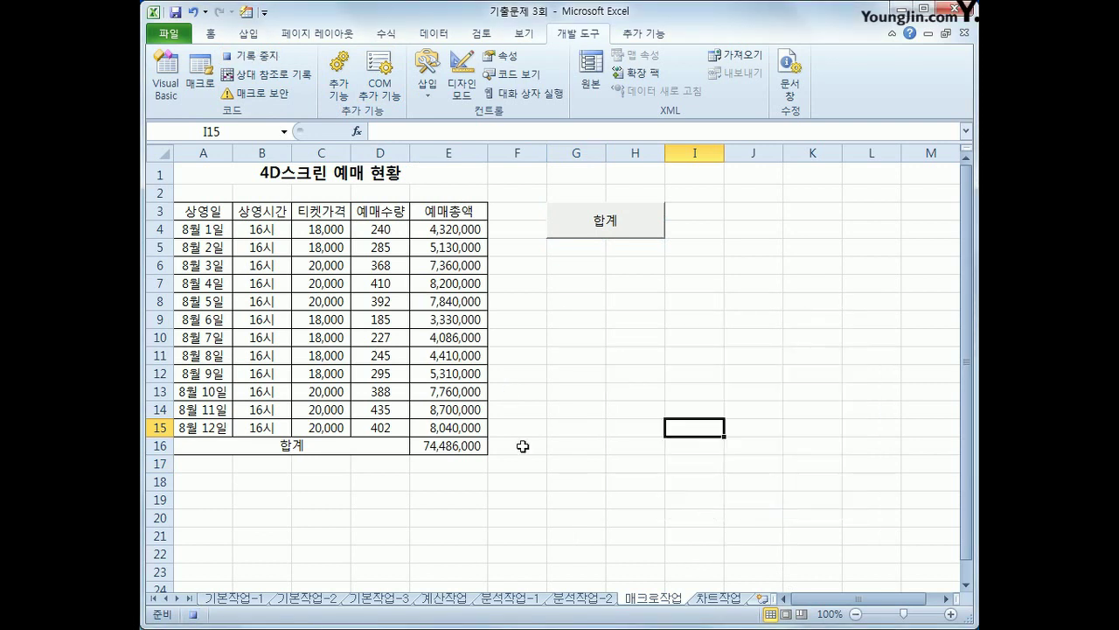
- Fill the header cells A3:E3 and the merged 합계 cell A16 with the standard light blue colour
drag(199, 211, 435, 211)
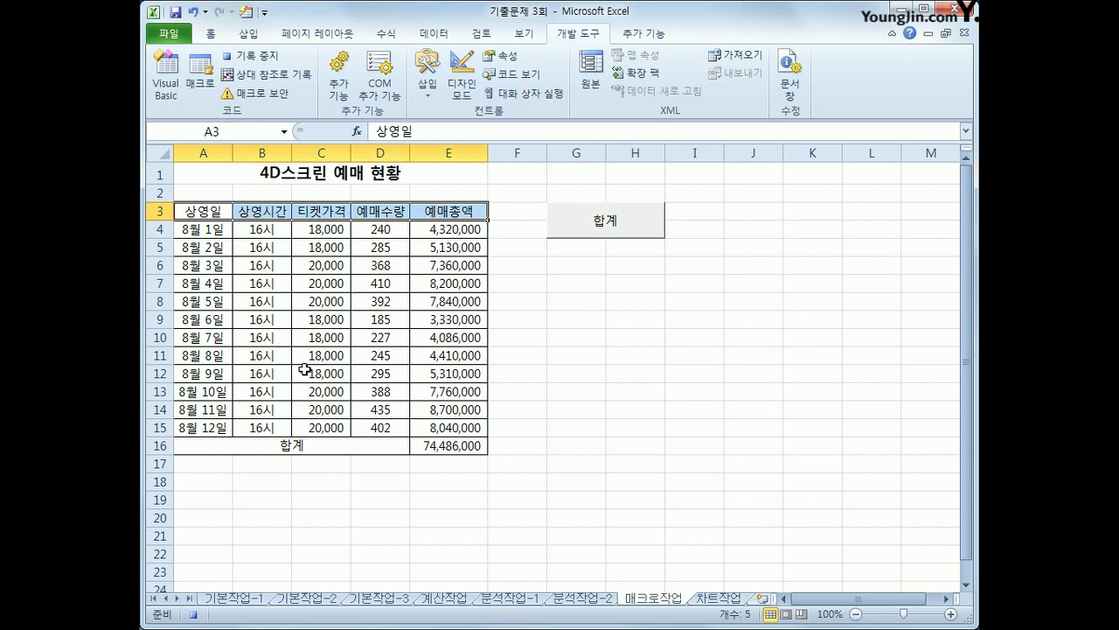
click(290, 445)
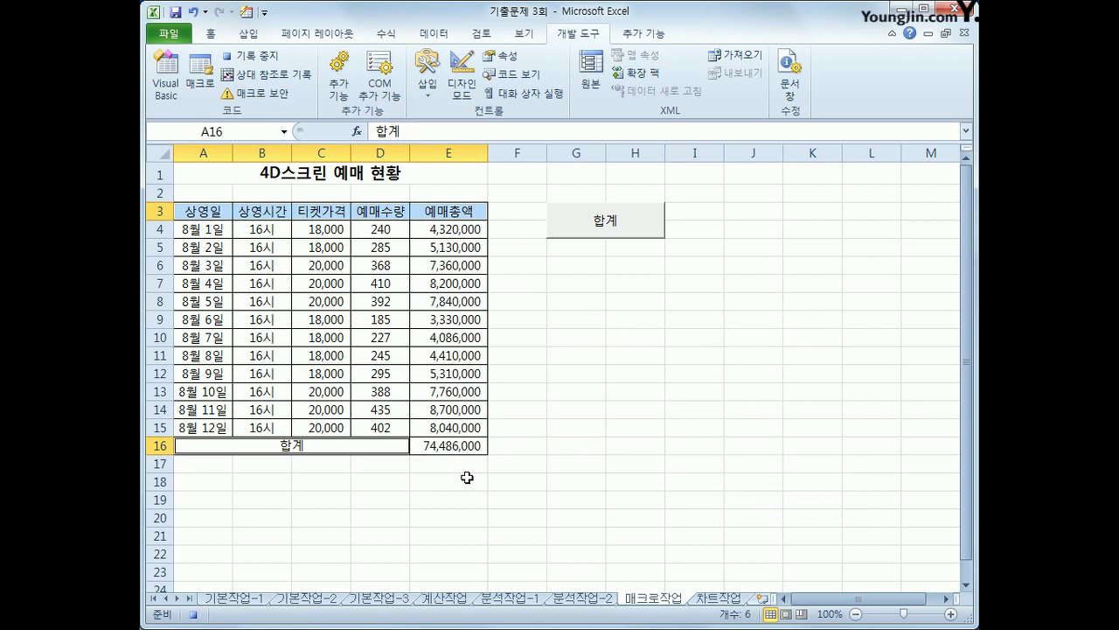
click(215, 35)
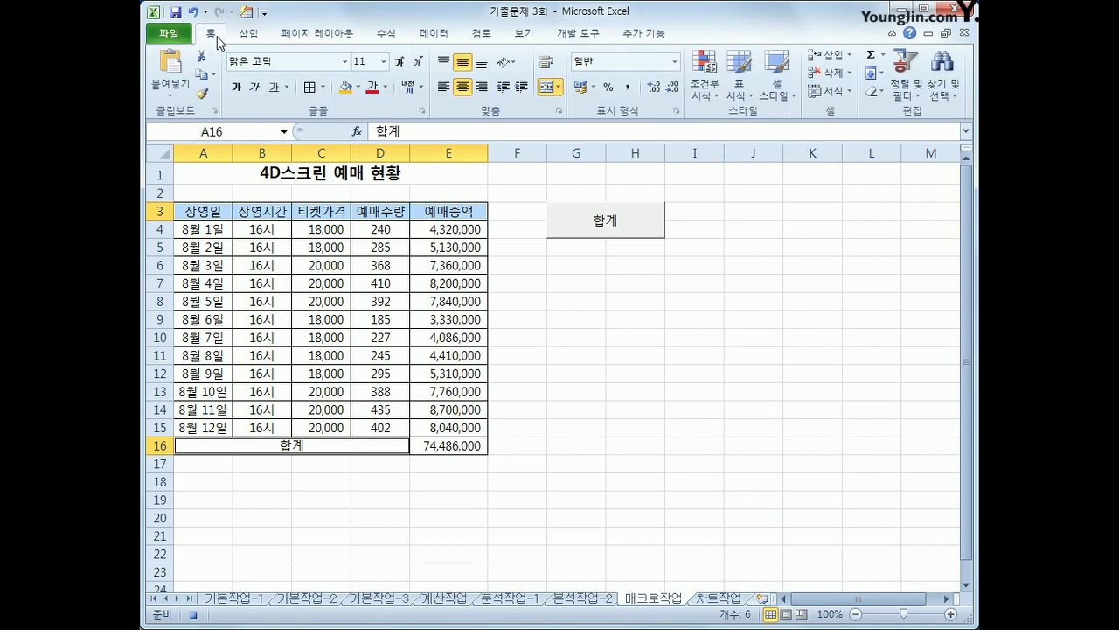
click(359, 88)
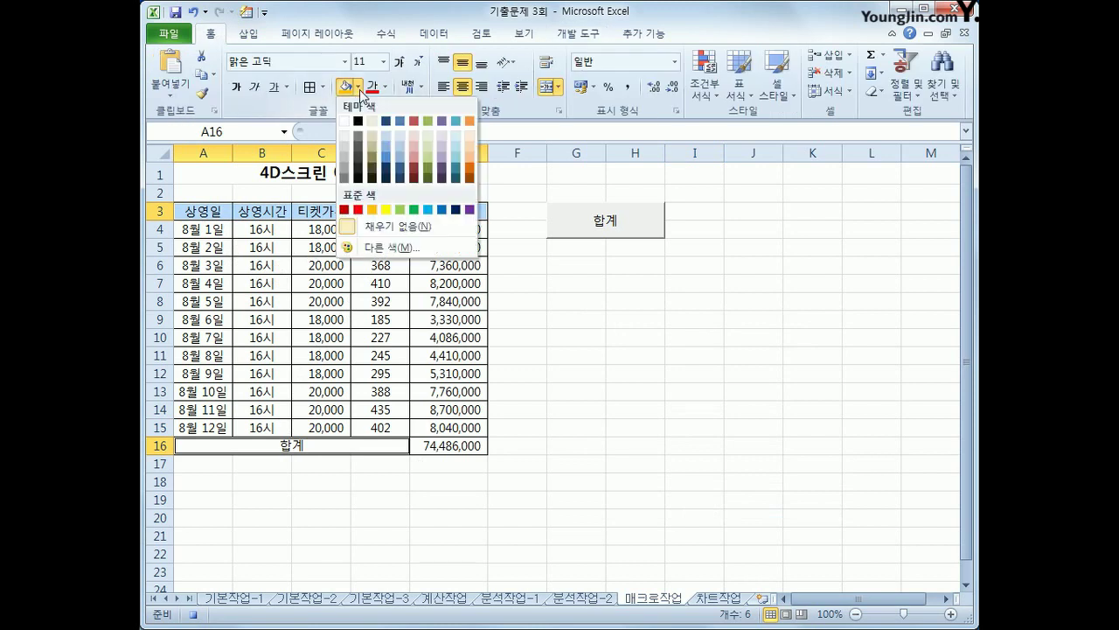
click(429, 210)
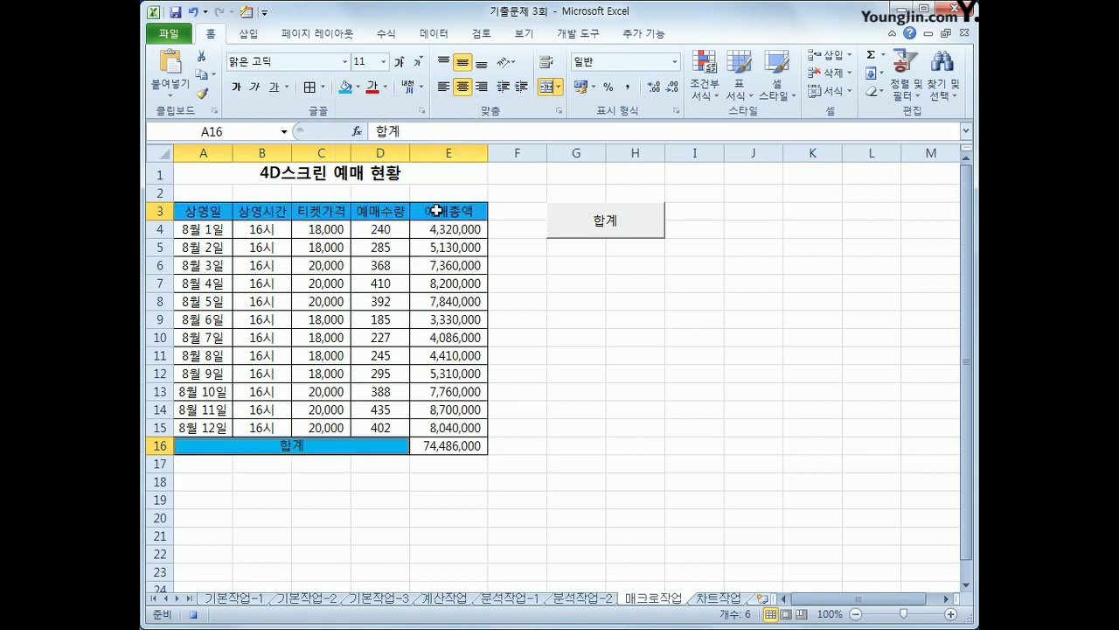
- Select cell E3 to release the filled ranges and stop recording the 채우기색 macro
click(435, 210)
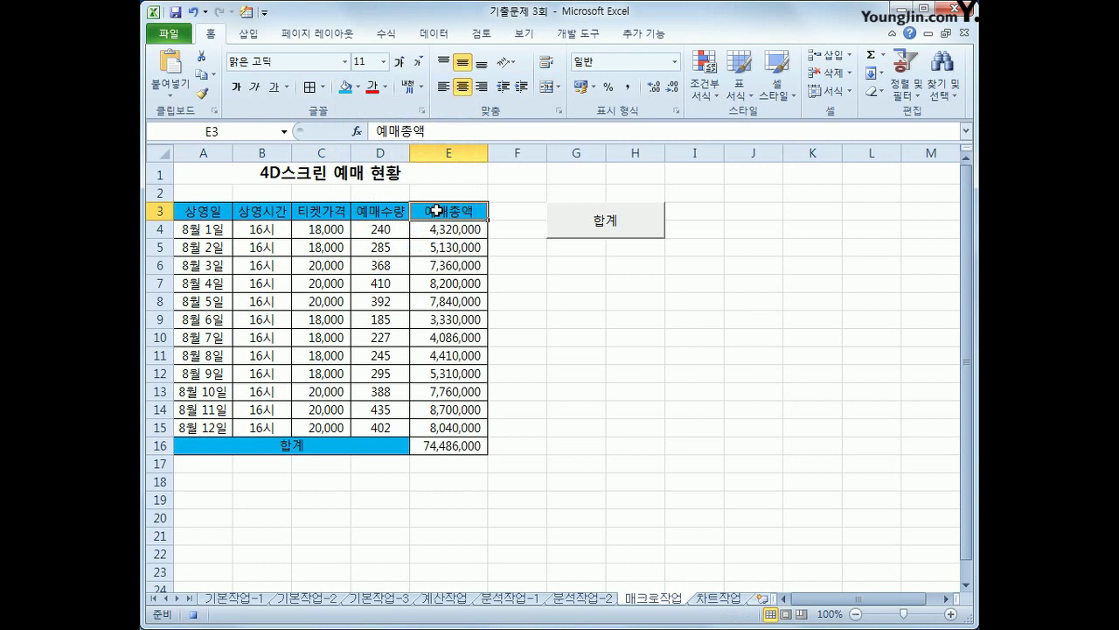
click(579, 35)
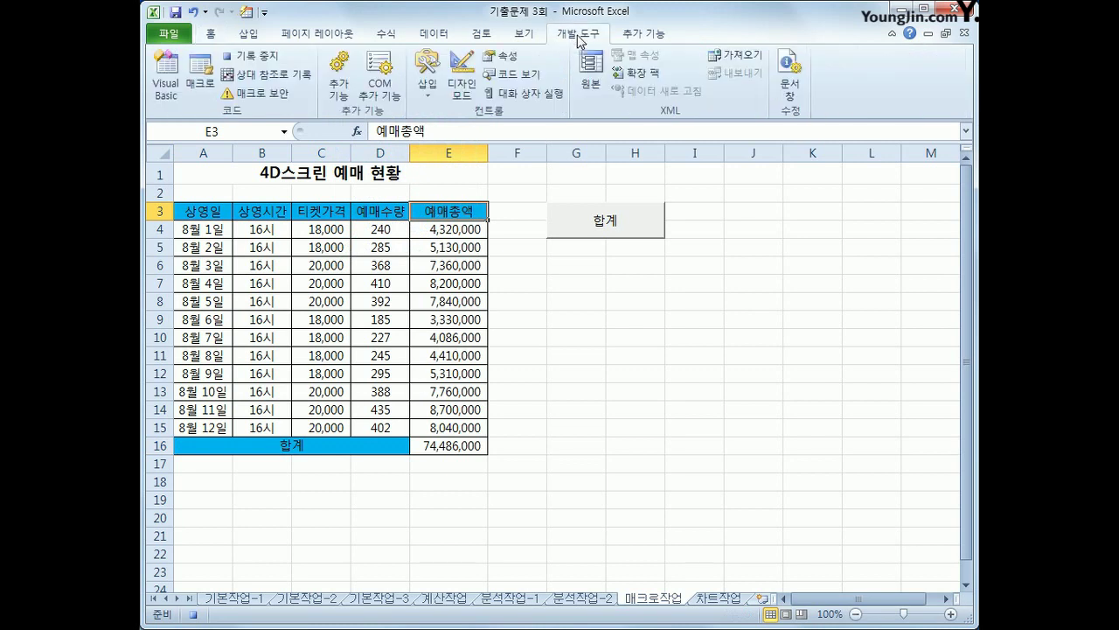
click(251, 56)
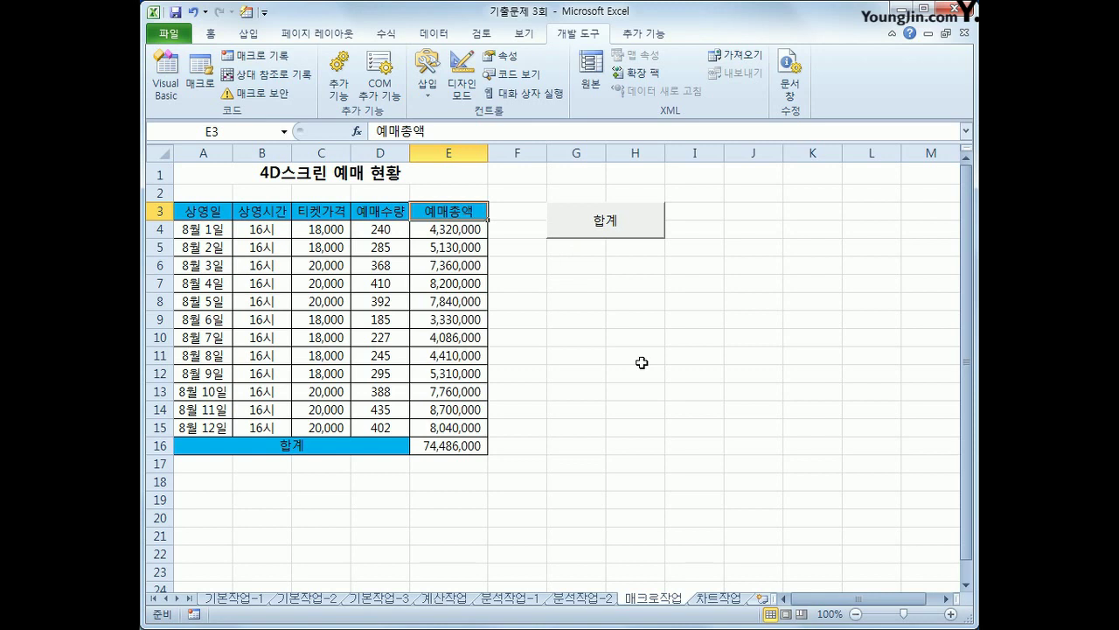
- Draw a rounded rectangle shape covering cells G6:H7, about 1.16 cm high and 3.81 cm wide
click(248, 33)
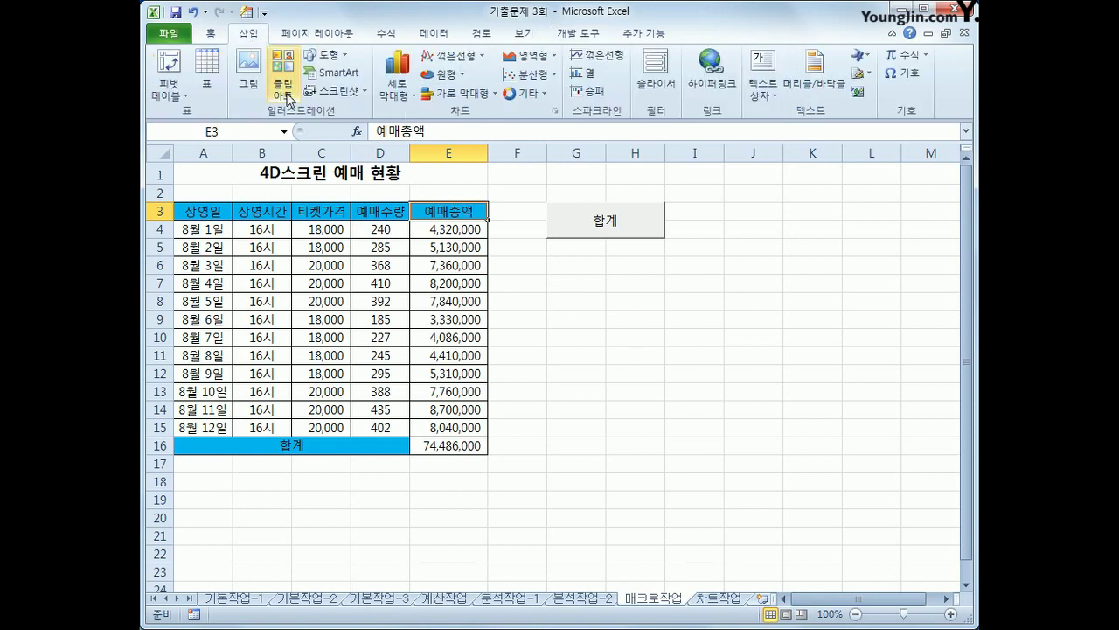
click(328, 55)
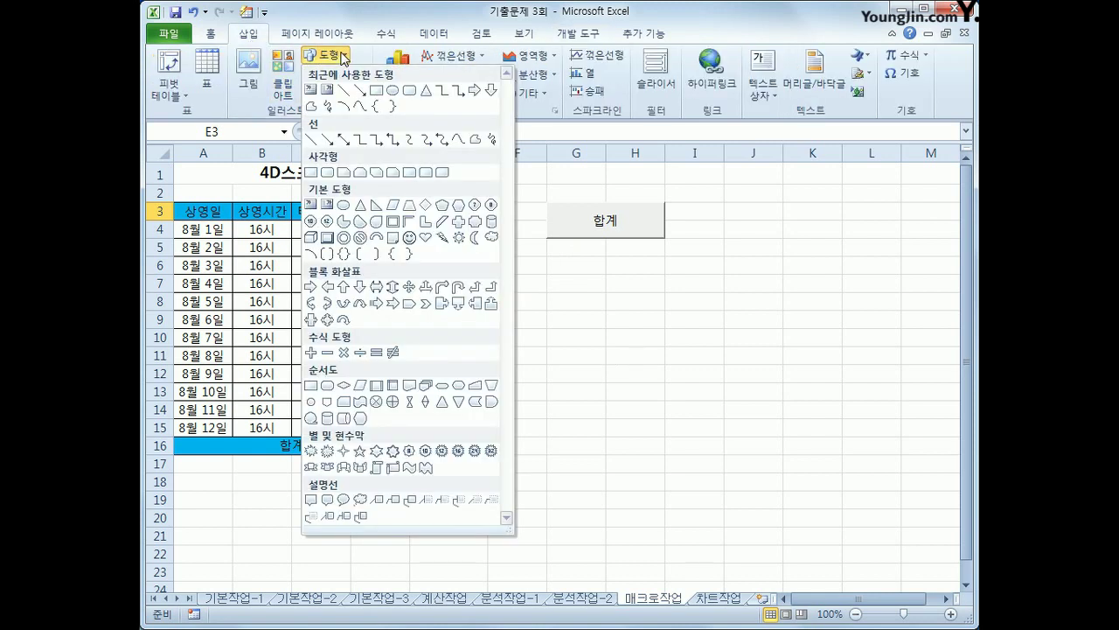
click(327, 173)
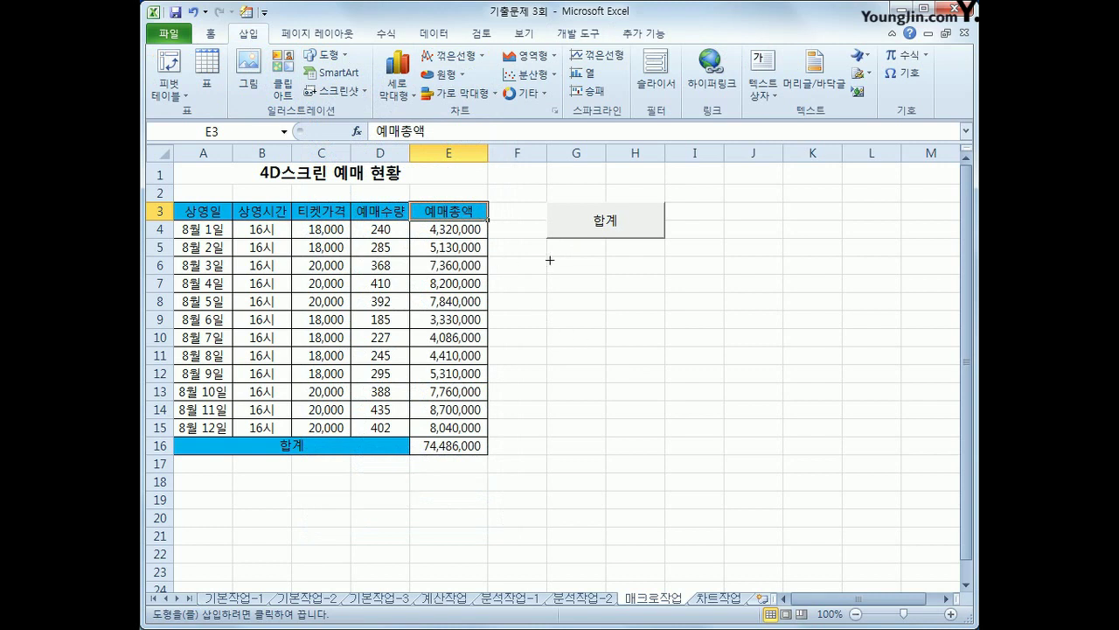
drag(547, 256, 639, 285)
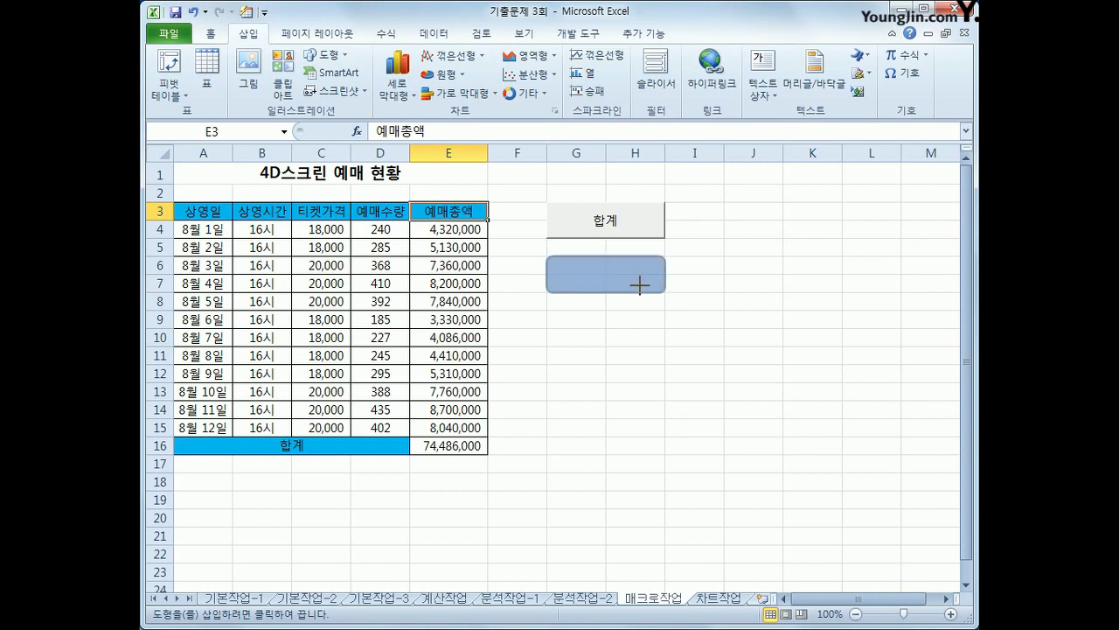
drag(640, 286, 639, 285)
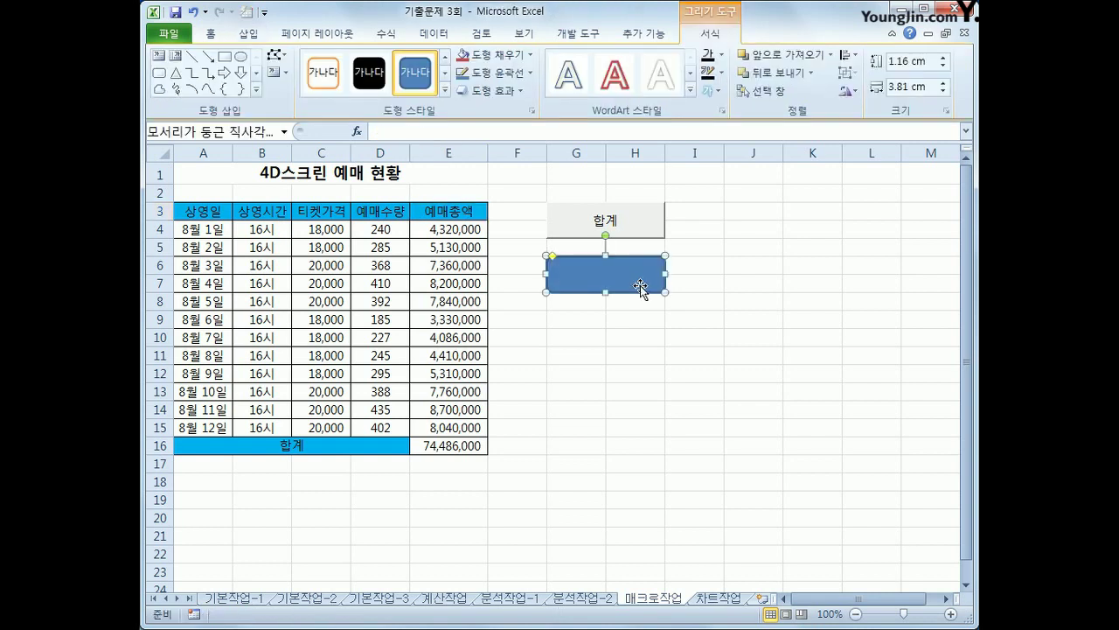
- Assign the 채우기색 macro to the rounded rectangle
right_click(640, 285)
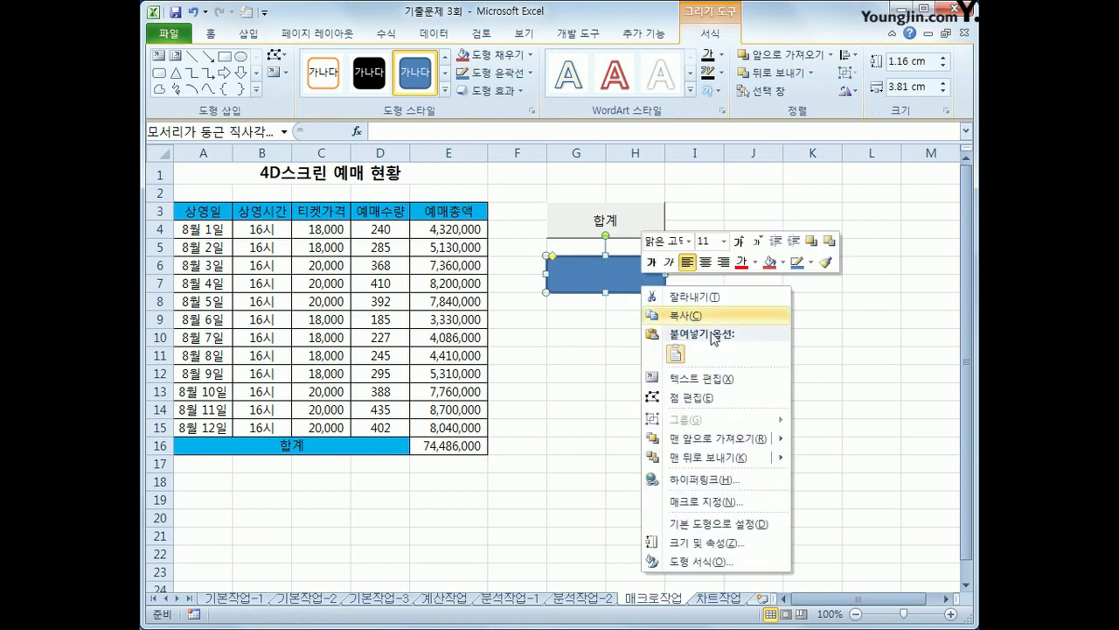
click(739, 506)
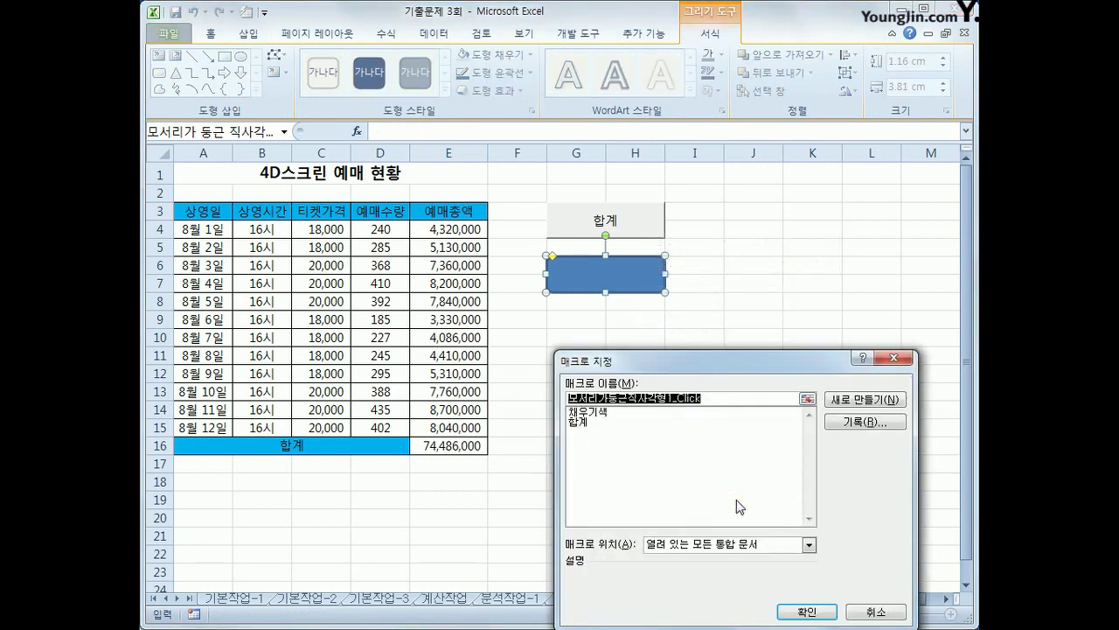
click(592, 415)
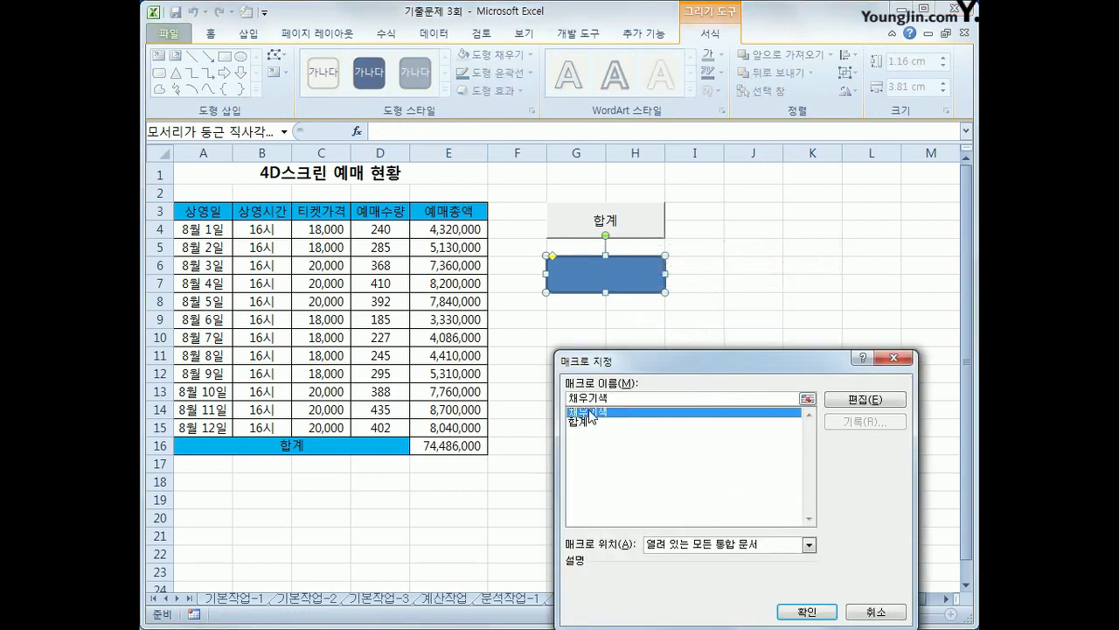
click(804, 611)
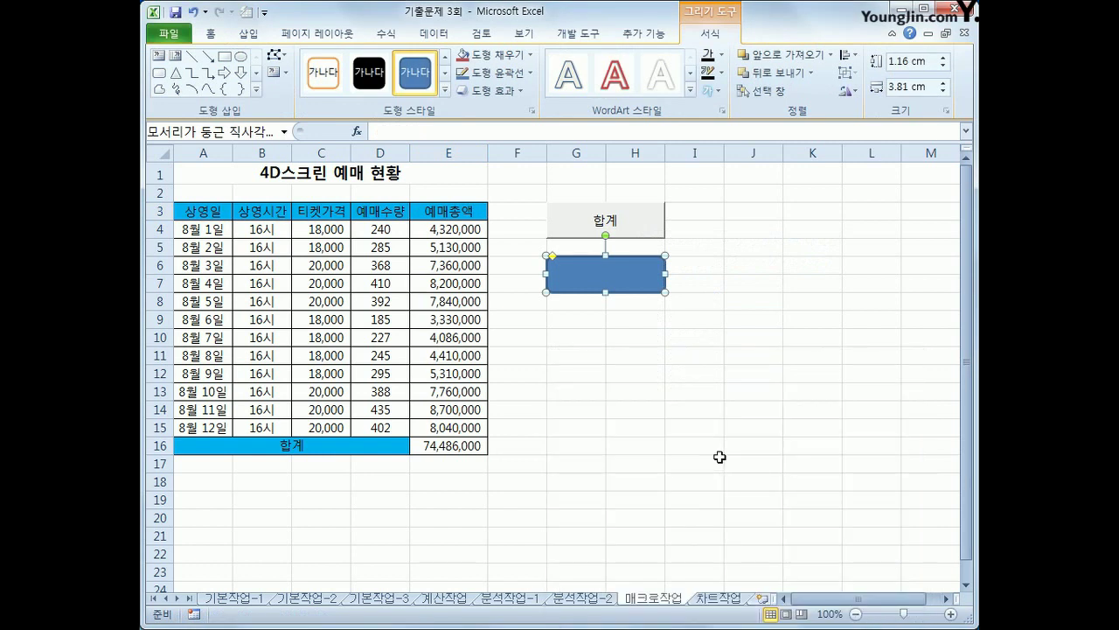
- Label the rounded rectangle 채우기색, centre the text horizontally and vertically, and deselect the shape
text(채우기색)
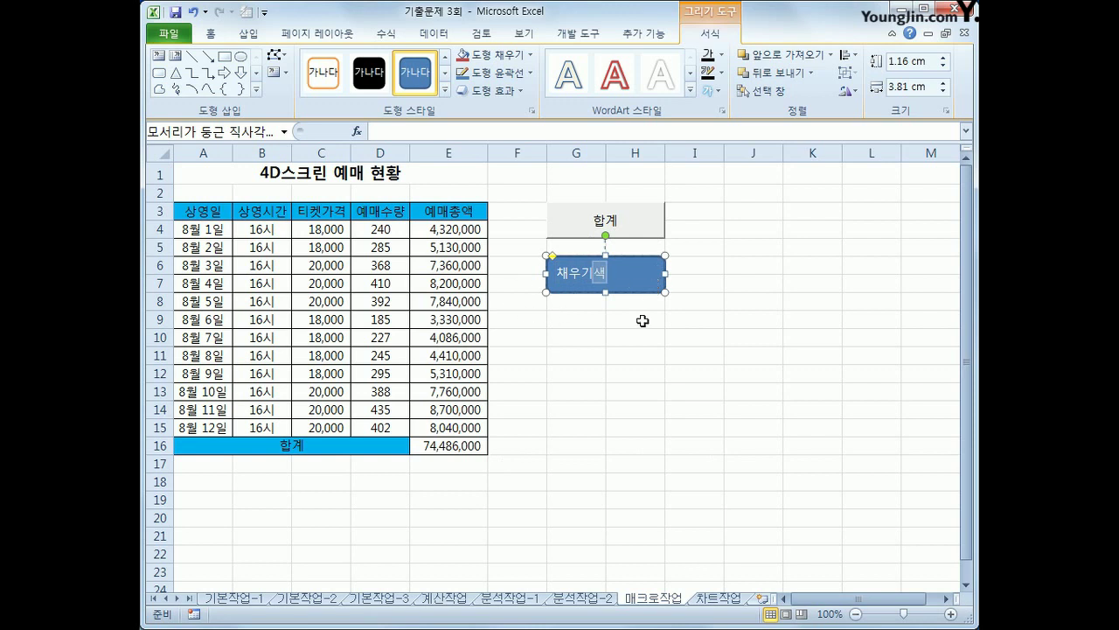
click(211, 35)
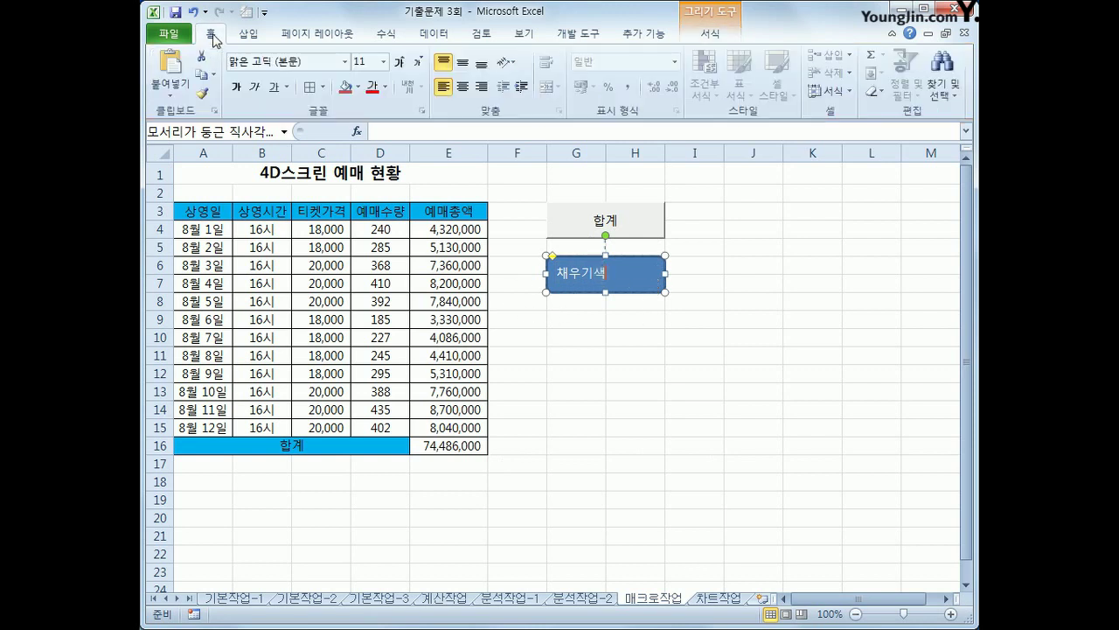
click(462, 63)
click(463, 86)
click(656, 346)
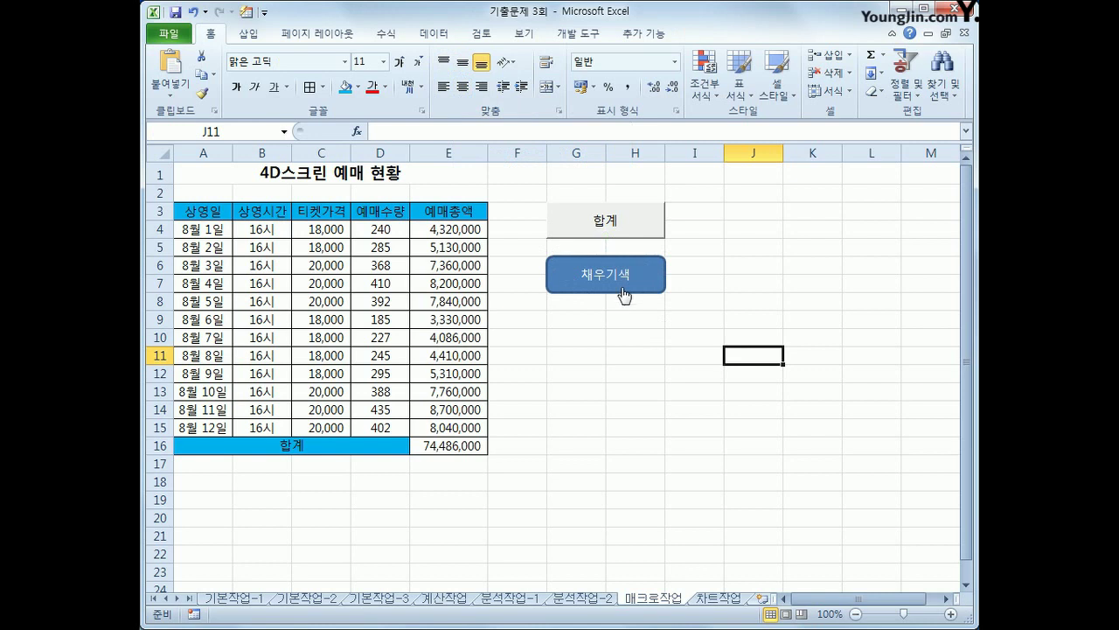
click(732, 247)
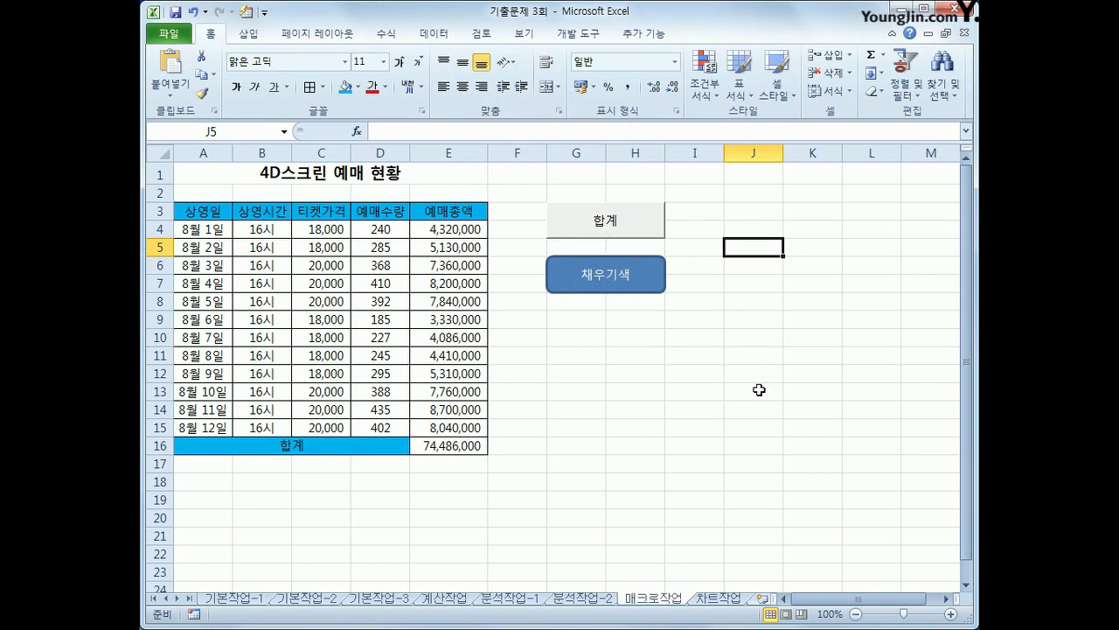
- Delete the 관람료 합계 series from the column chart on the 차트작업 sheet
click(715, 598)
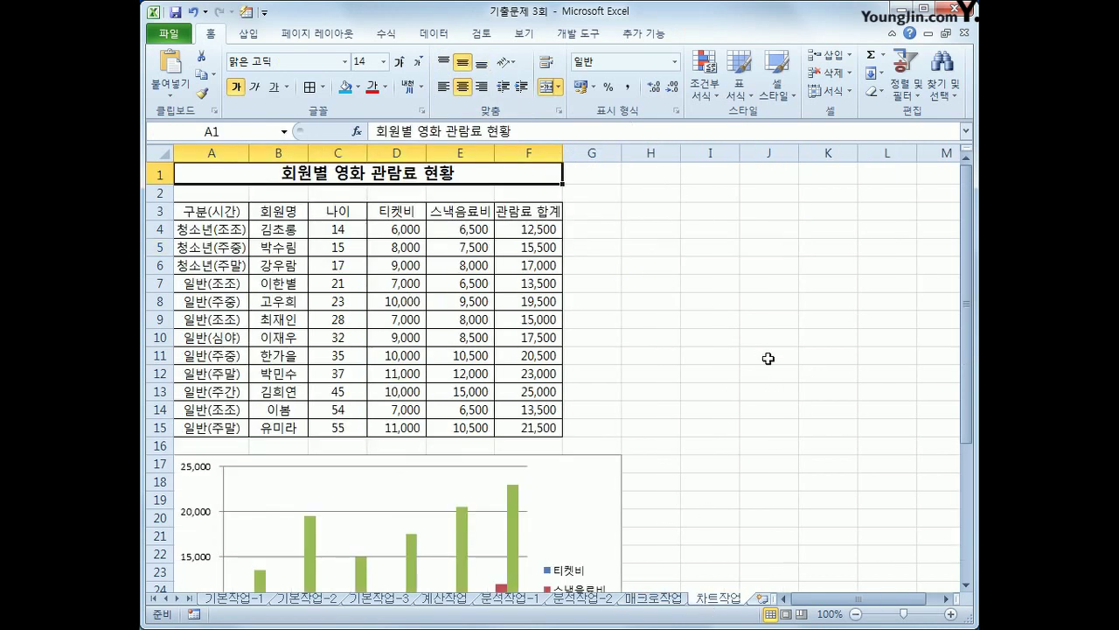
click(761, 324)
scroll(761, 324, down, 2)
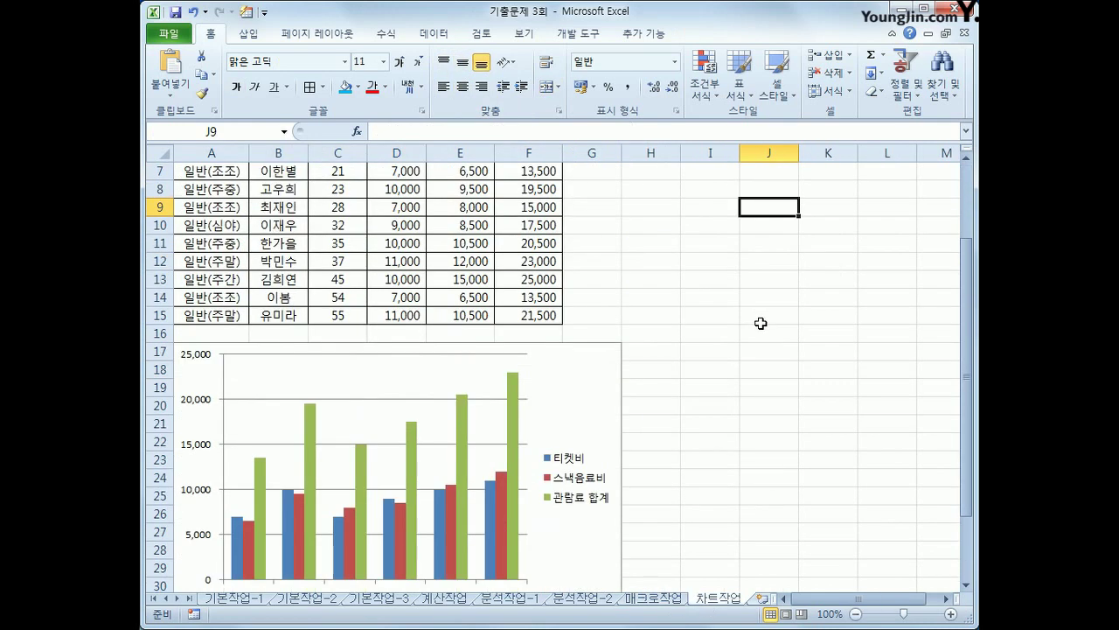
scroll(761, 324, up, 2)
scroll(761, 323, down, 3)
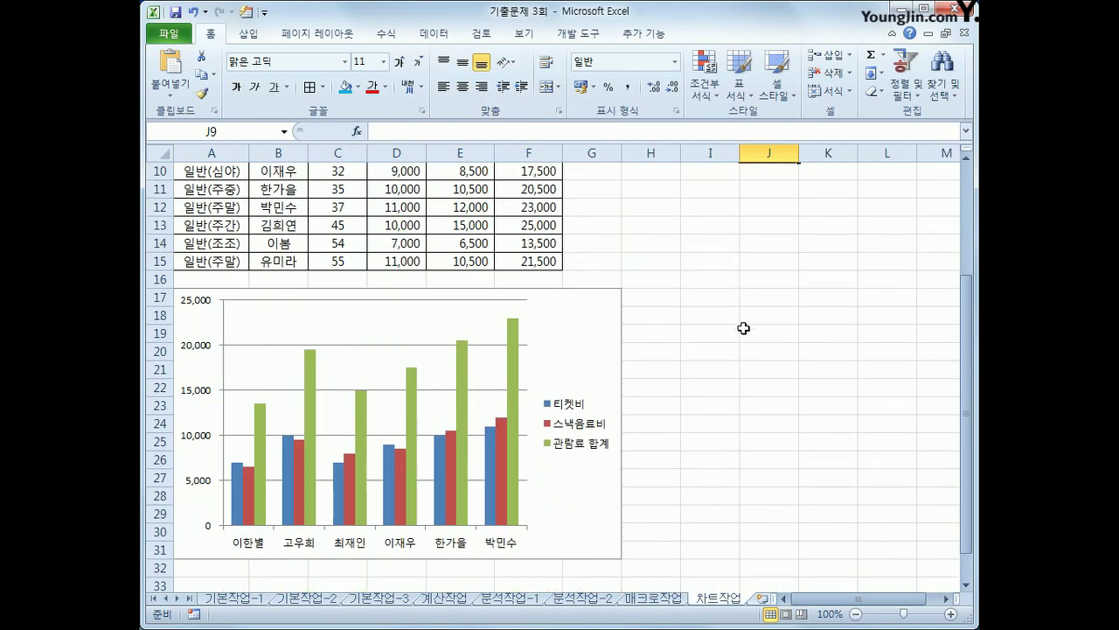
scroll(700, 338, down, 1)
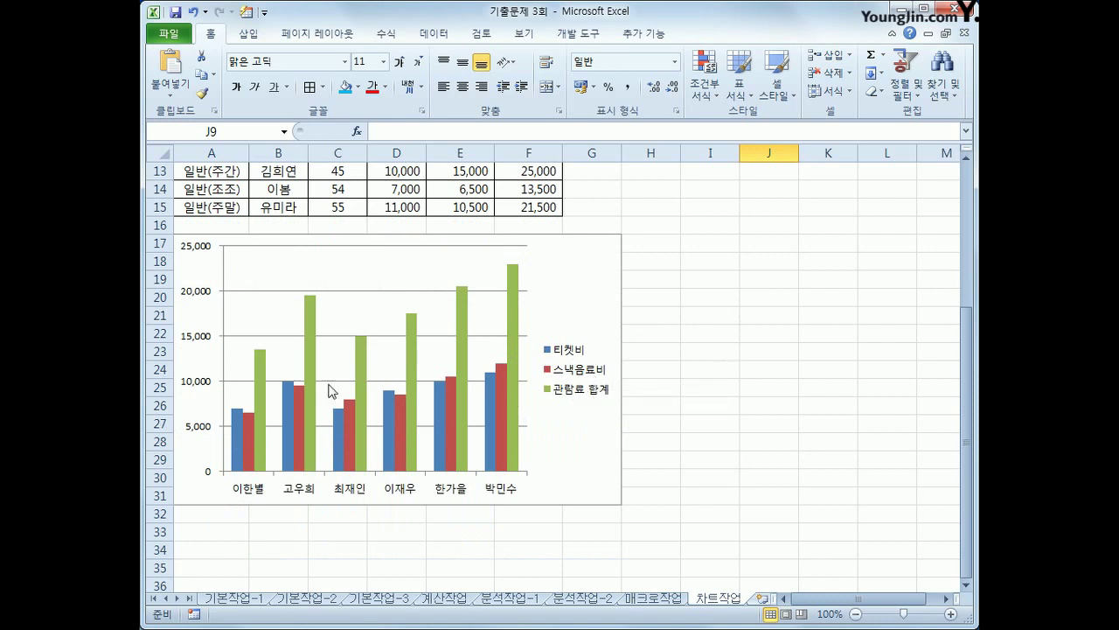
click(307, 325)
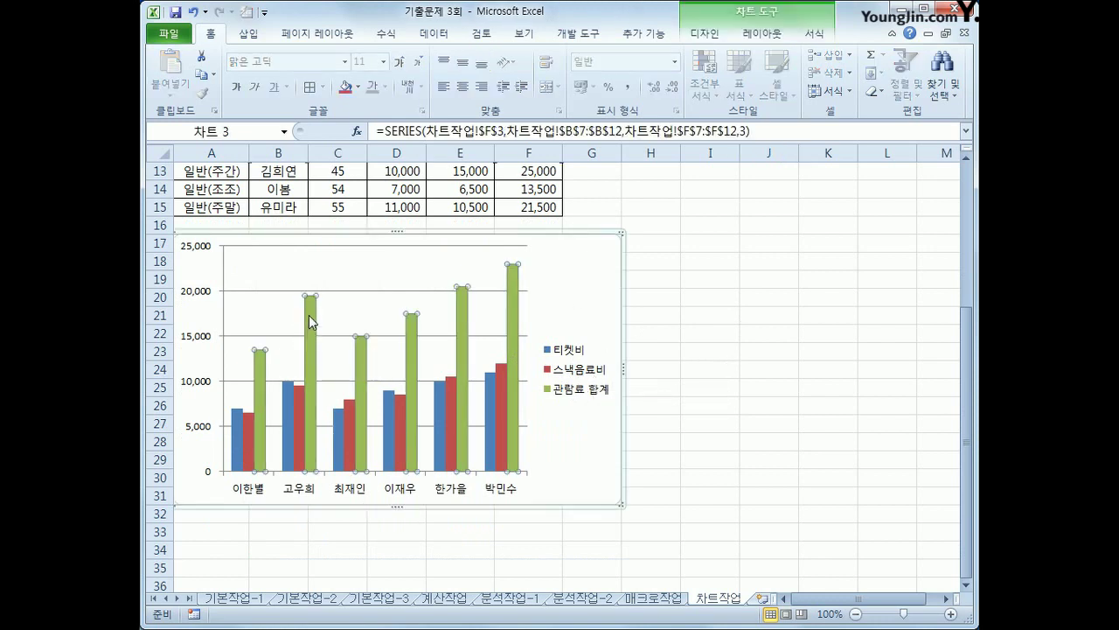
mouse_move(309, 333)
right_click(312, 317)
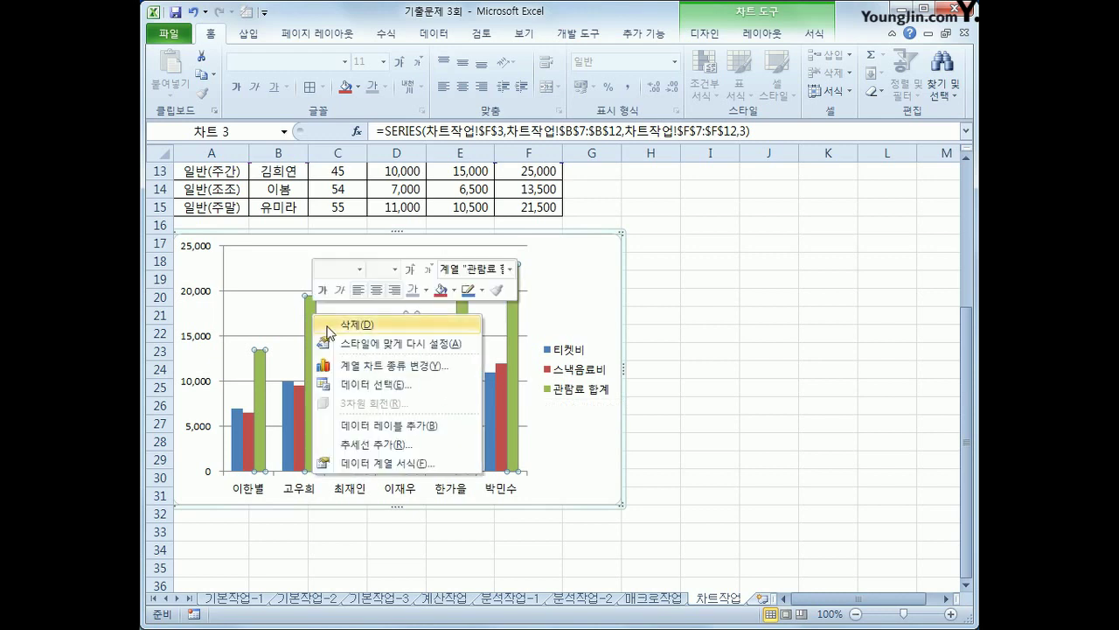
click(328, 326)
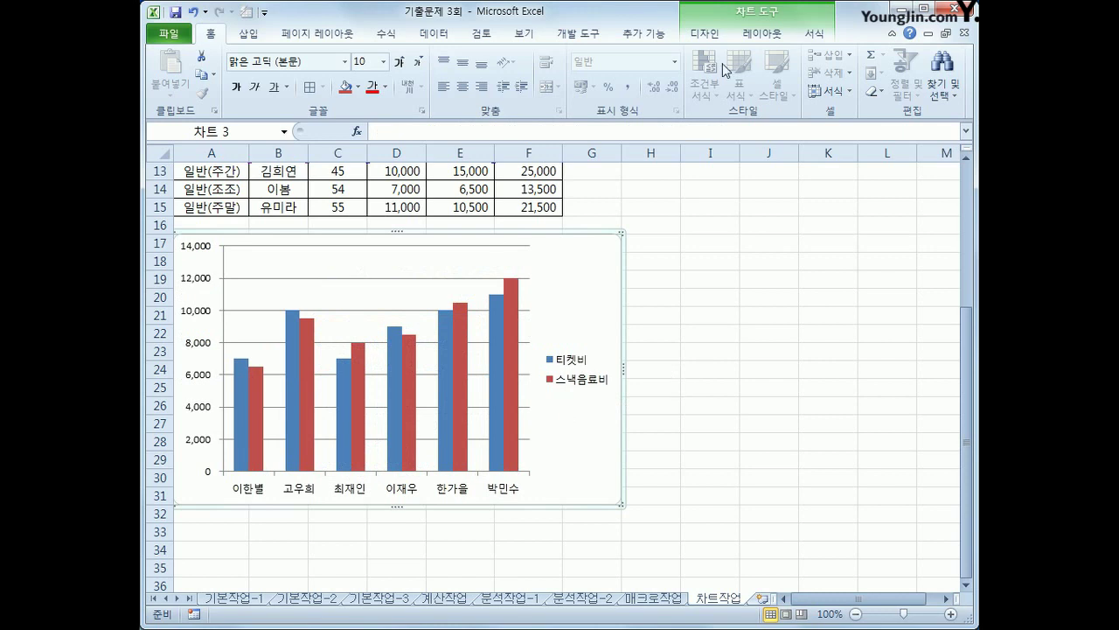
- Add a title above the column chart reading 20~30대 영화 관람료 현황
click(764, 33)
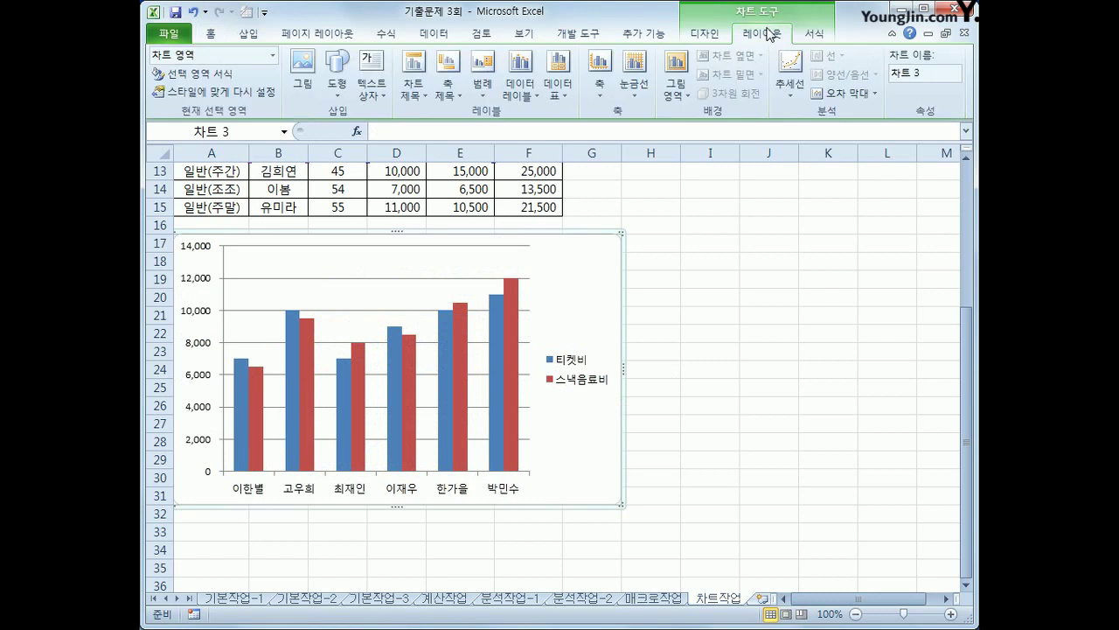
click(414, 85)
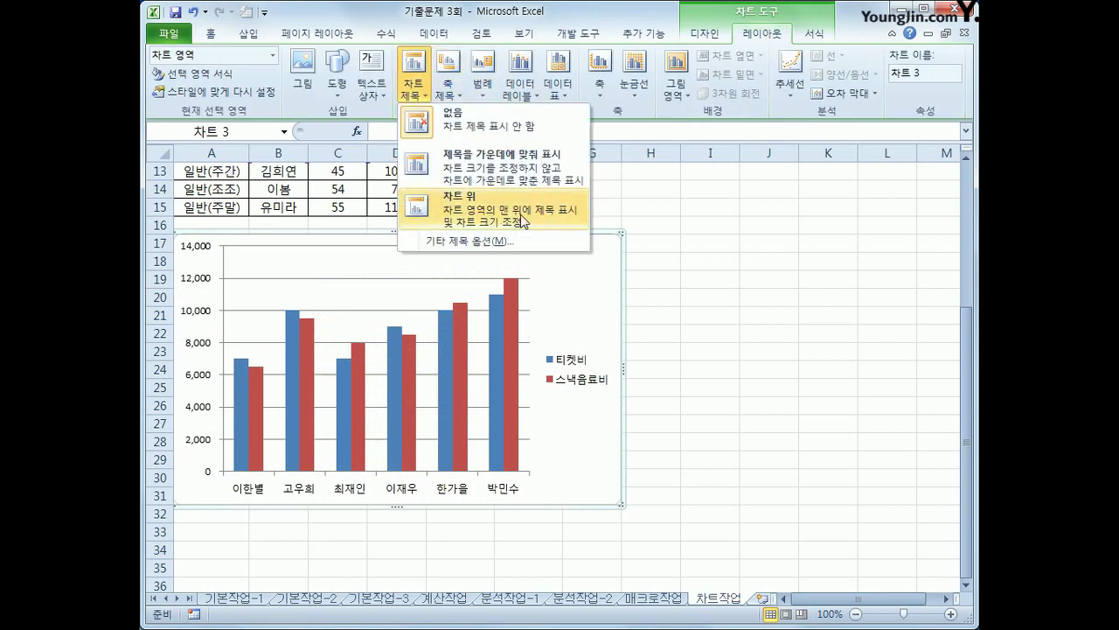
click(523, 220)
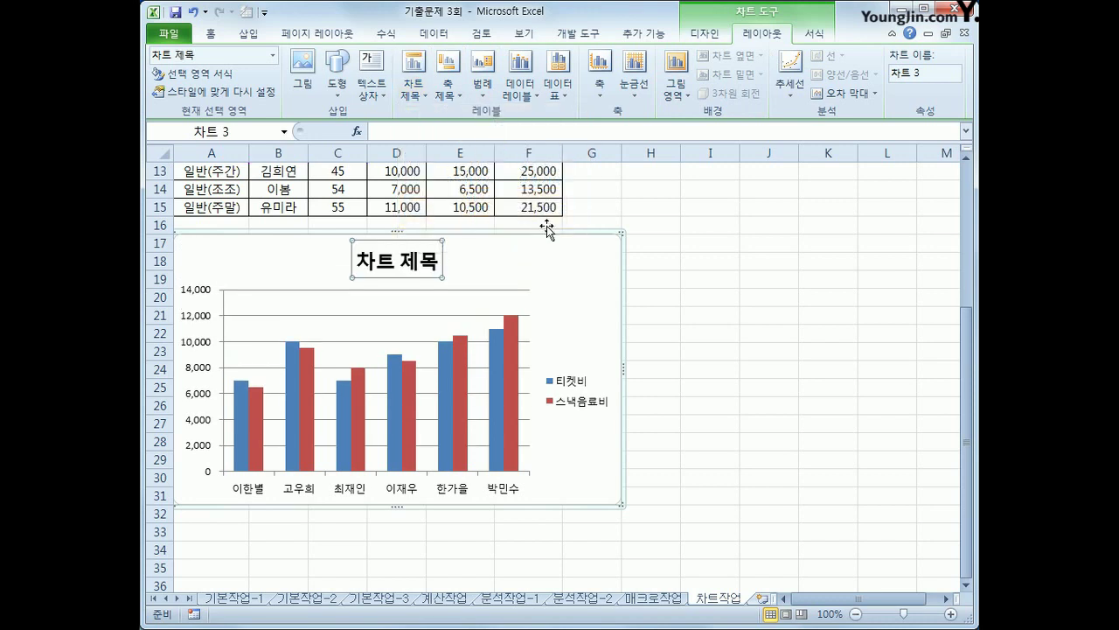
drag(360, 262, 440, 263)
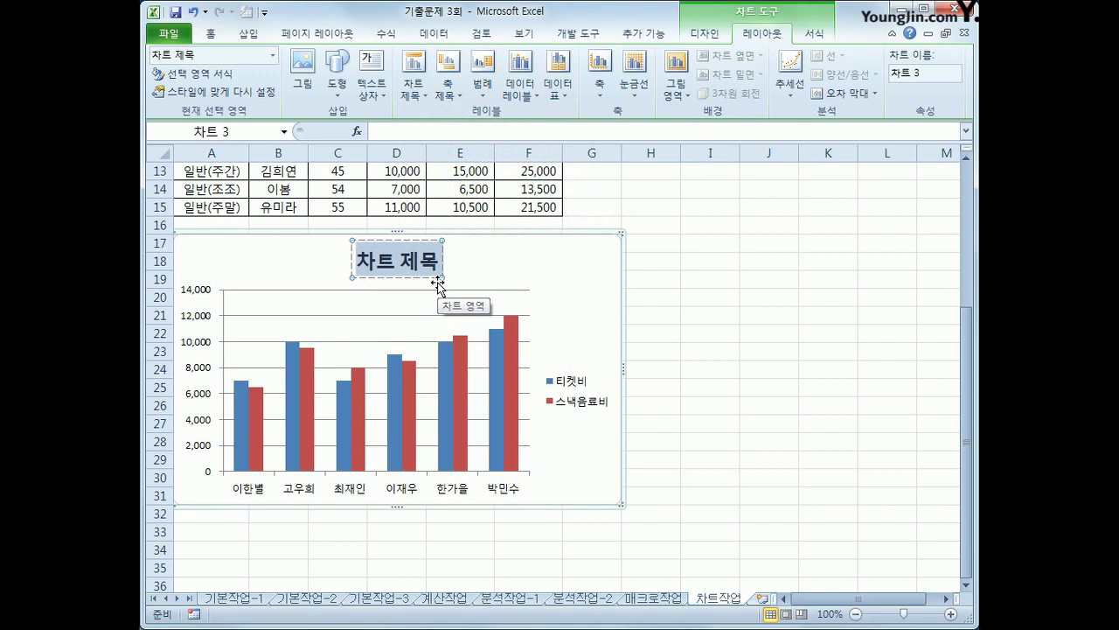
text(20)
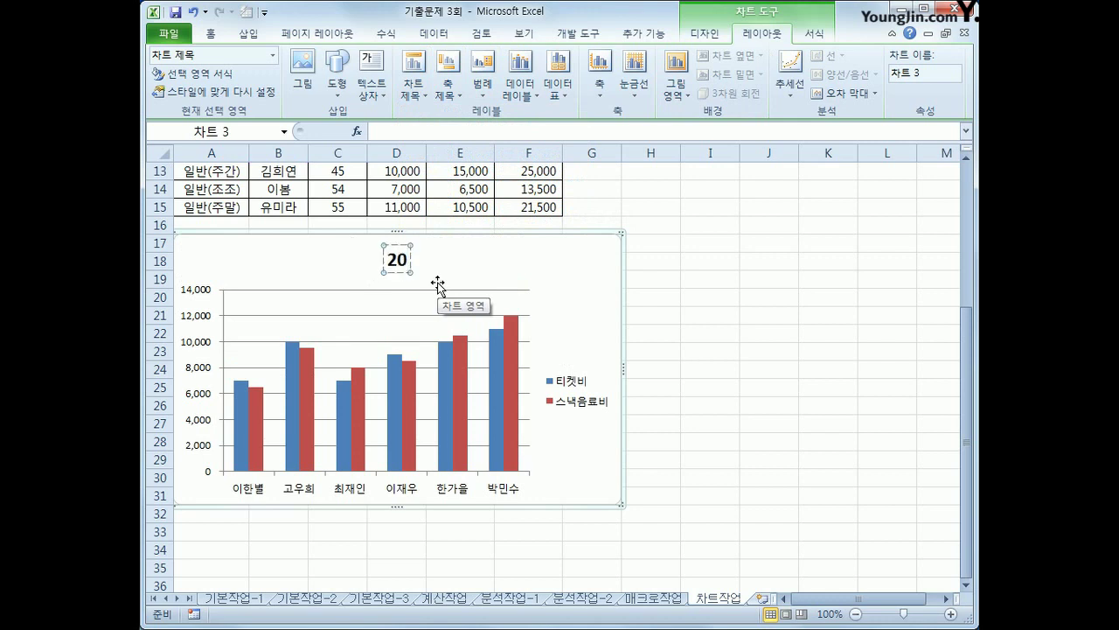
text(~30)
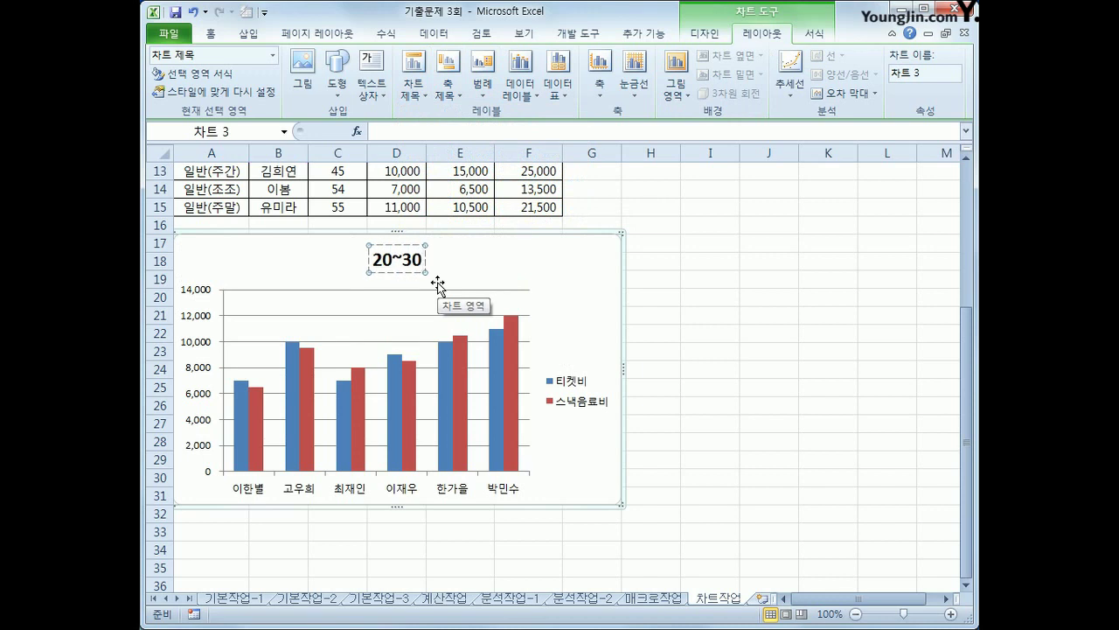
text(대)
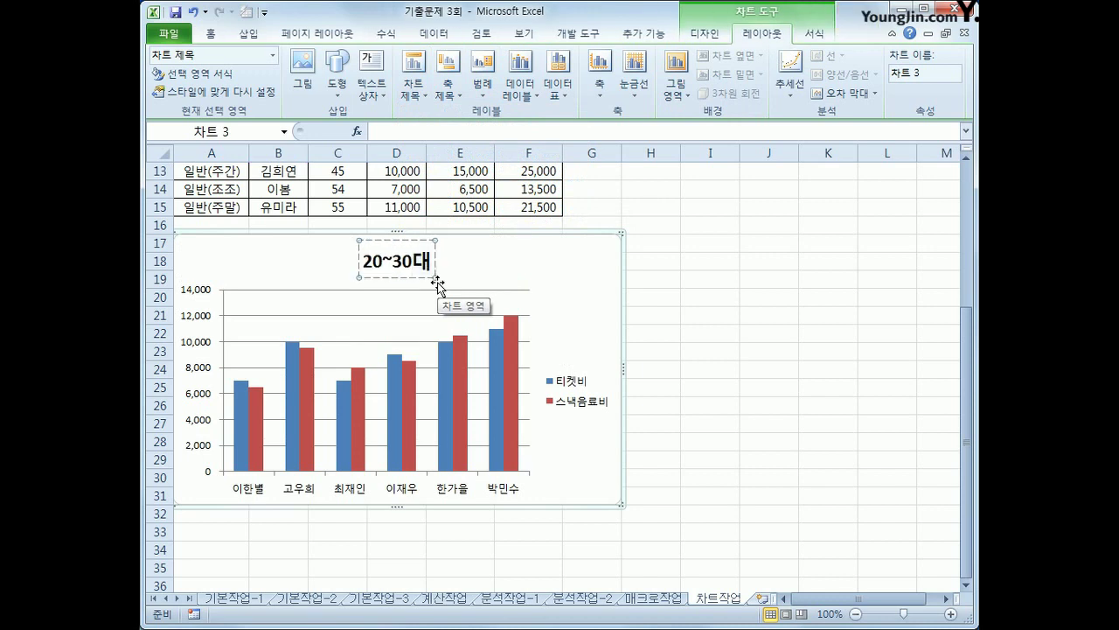
text( 영화)
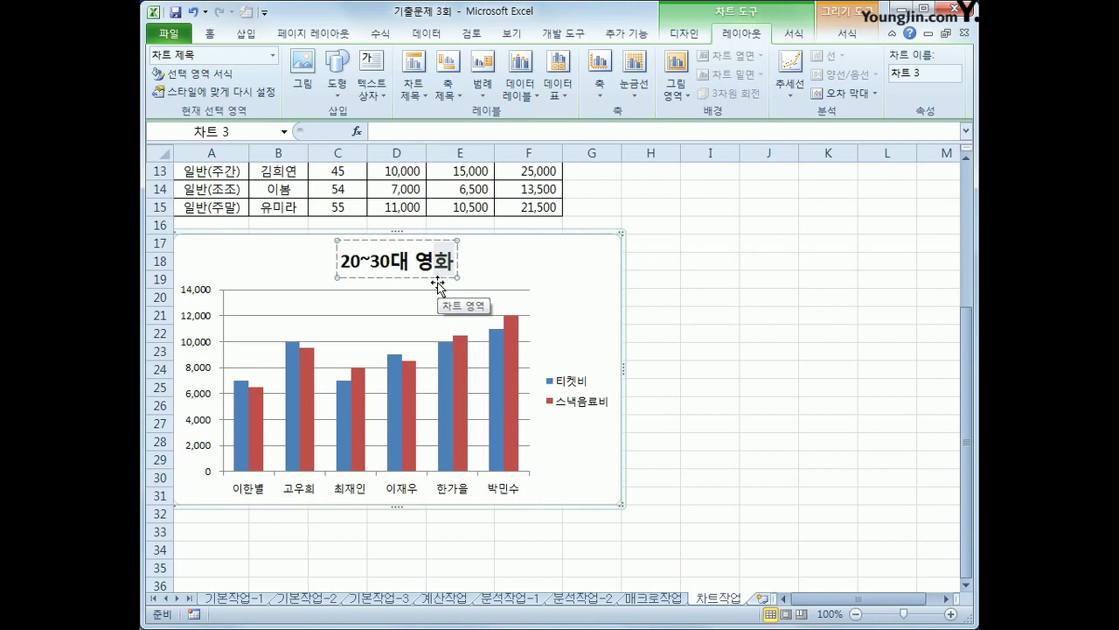
text( 관람)
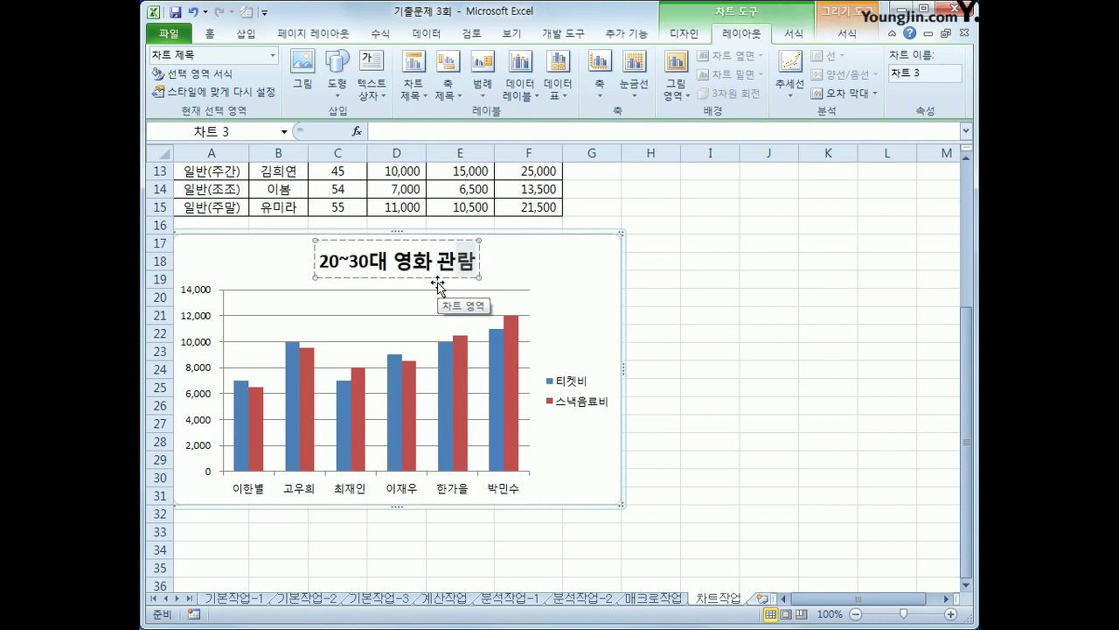
text(료 )
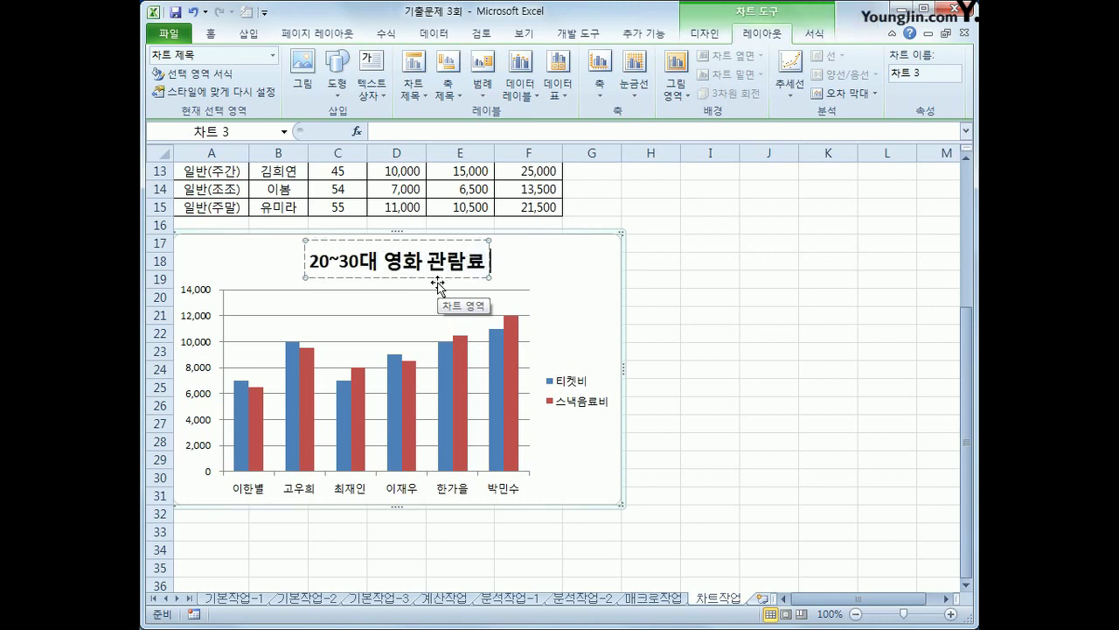
text(형황)
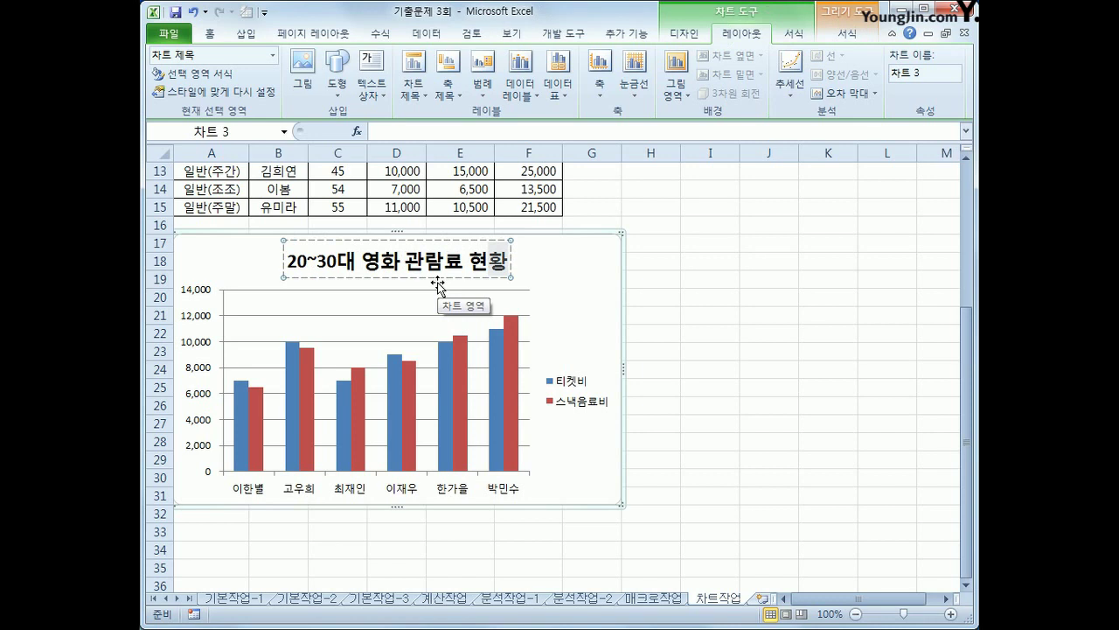
click(437, 281)
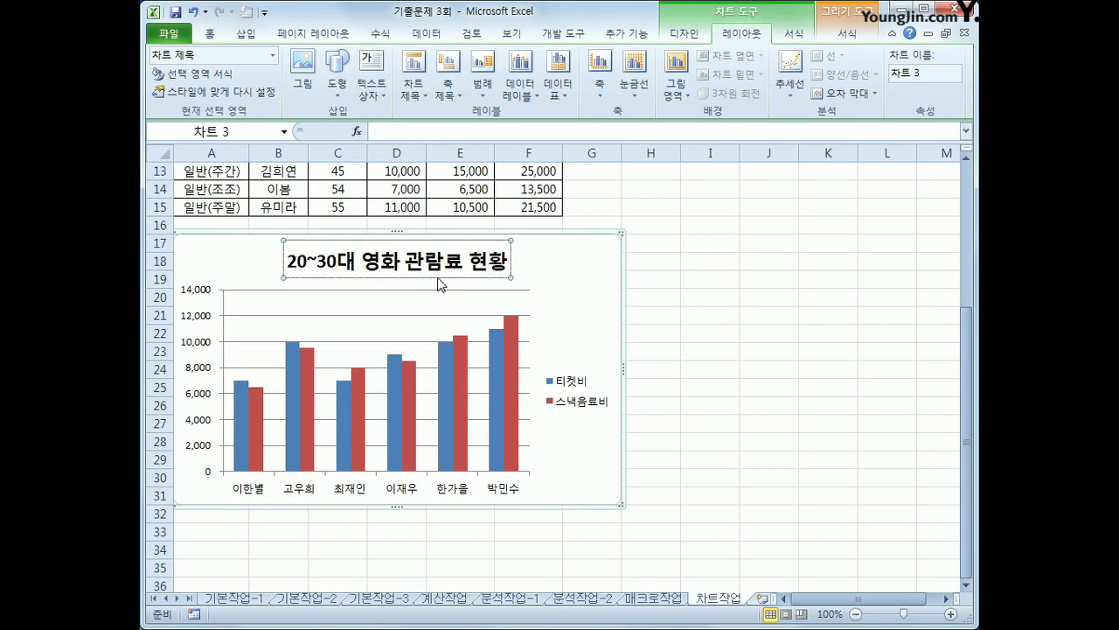
- Format the chart title in 굴림, size 16, with italic and underline
click(209, 33)
click(346, 62)
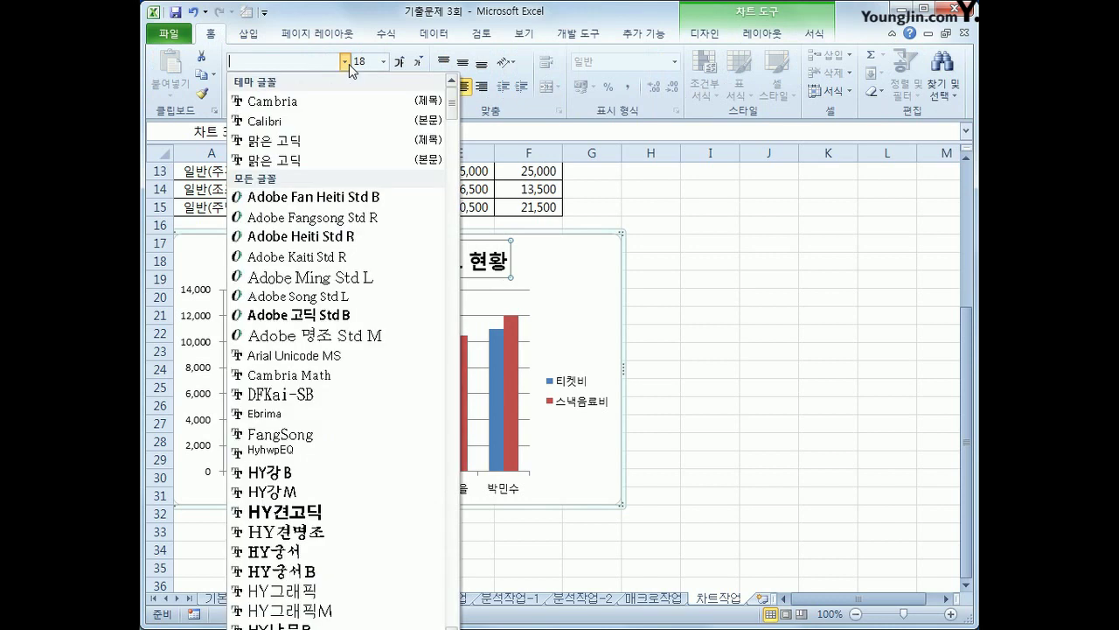
drag(449, 88, 449, 203)
click(300, 511)
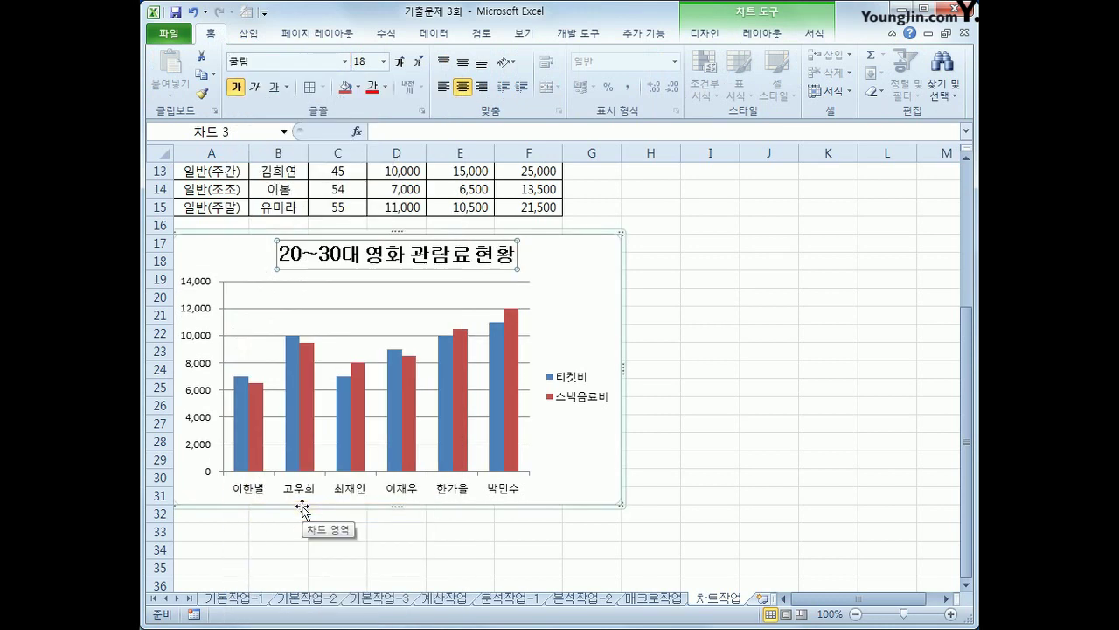
click(254, 87)
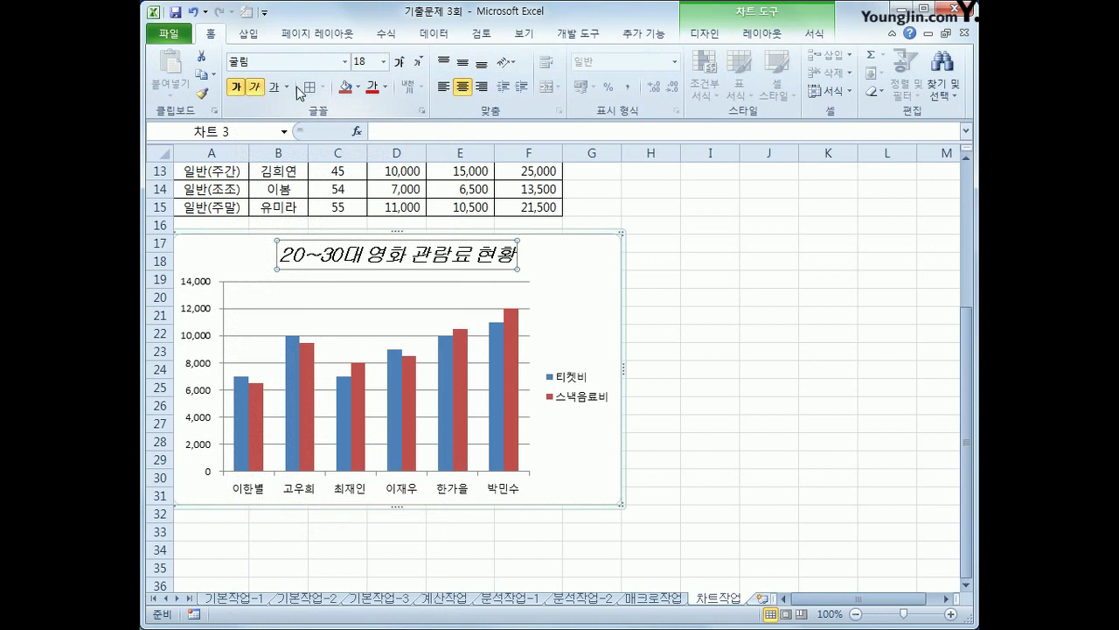
click(275, 90)
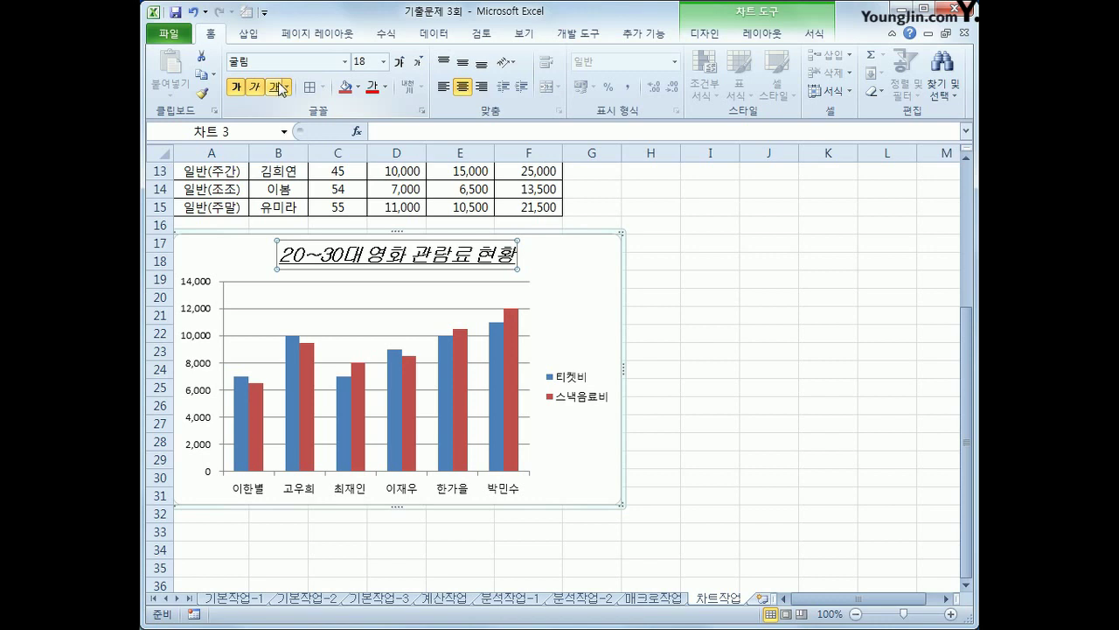
click(383, 62)
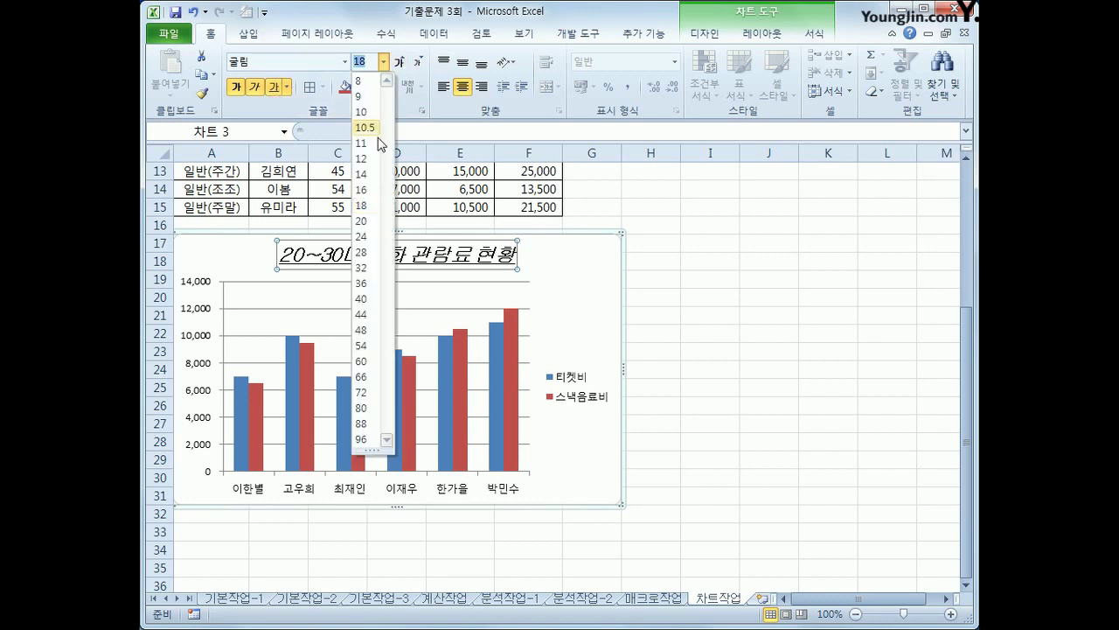
click(364, 188)
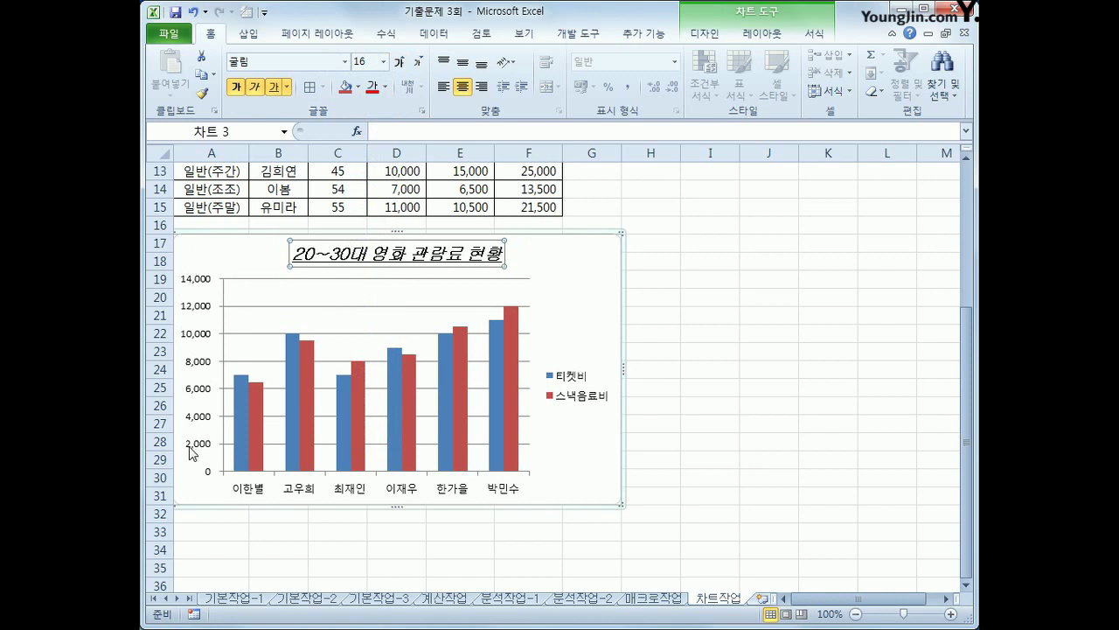
- Fix the maximum of the chart's vertical value axis at 12000
click(208, 312)
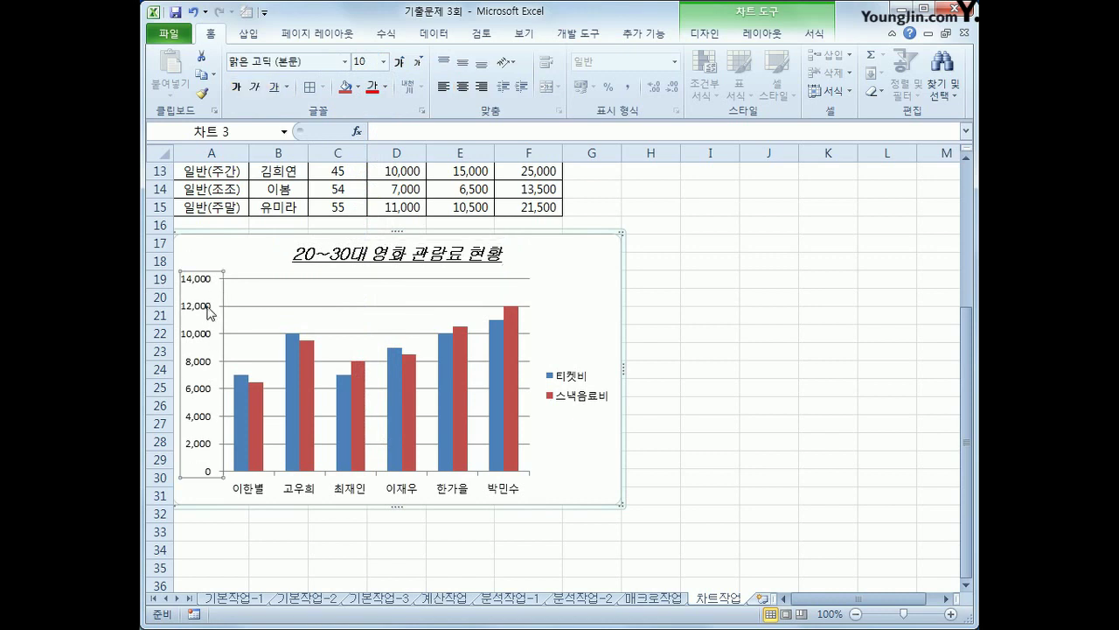
right_click(208, 313)
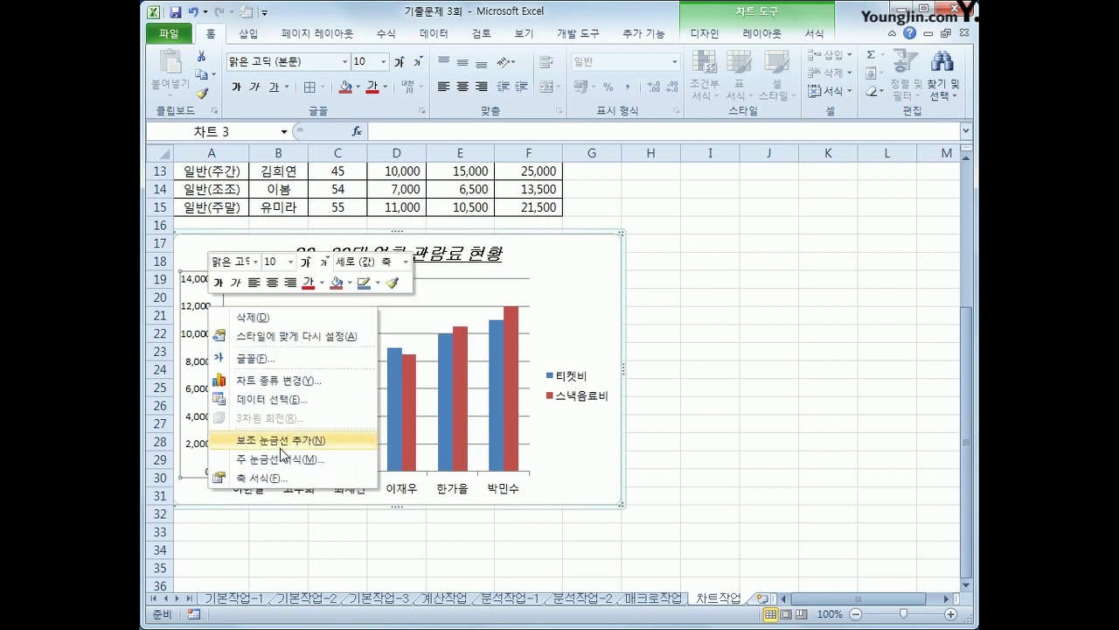
click(287, 481)
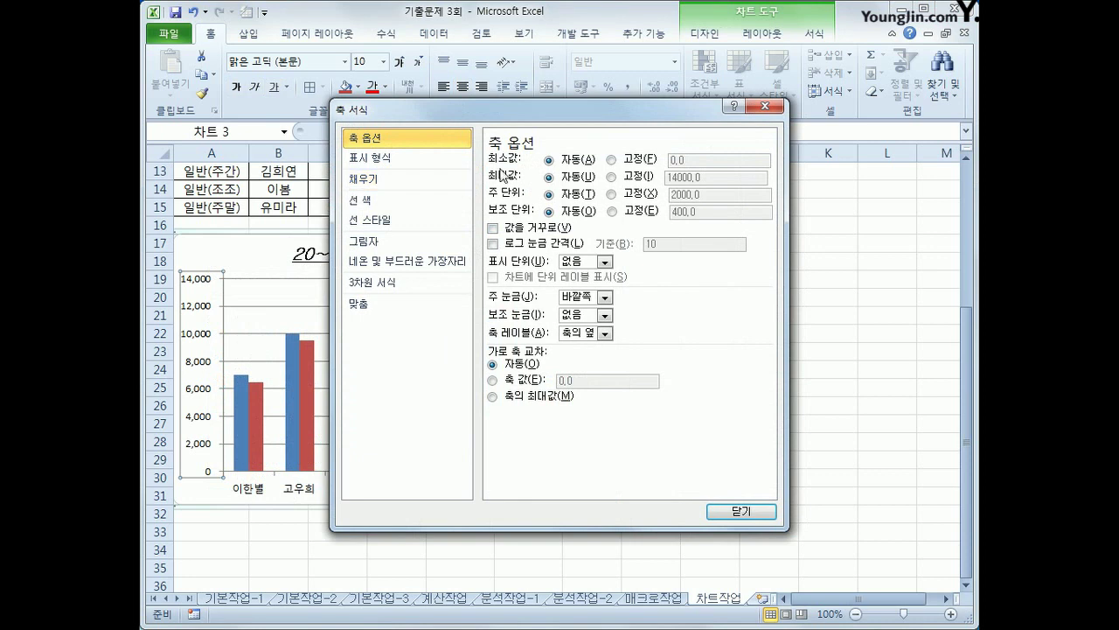
click(612, 176)
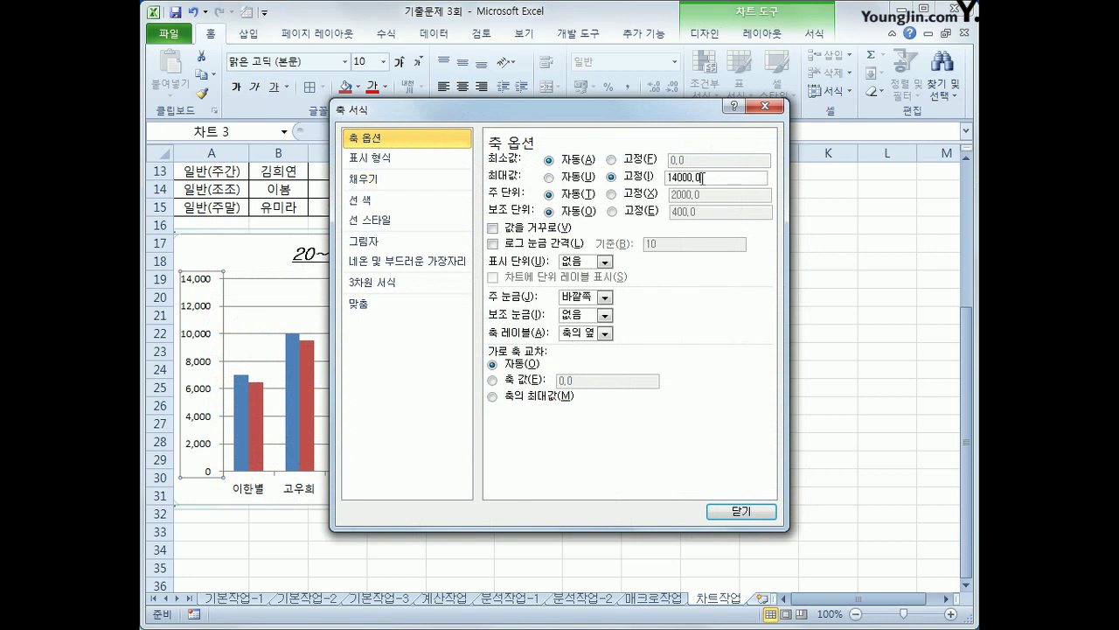
drag(710, 177, 580, 184)
text(12000)
click(740, 511)
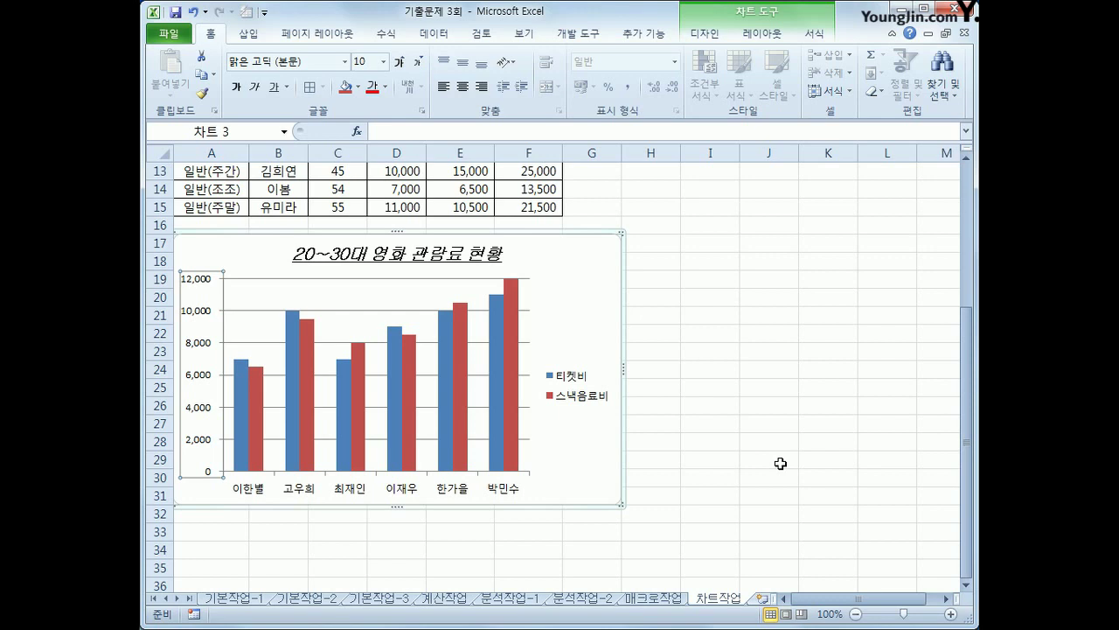
- Show a data table without legend keys below the chart
click(762, 33)
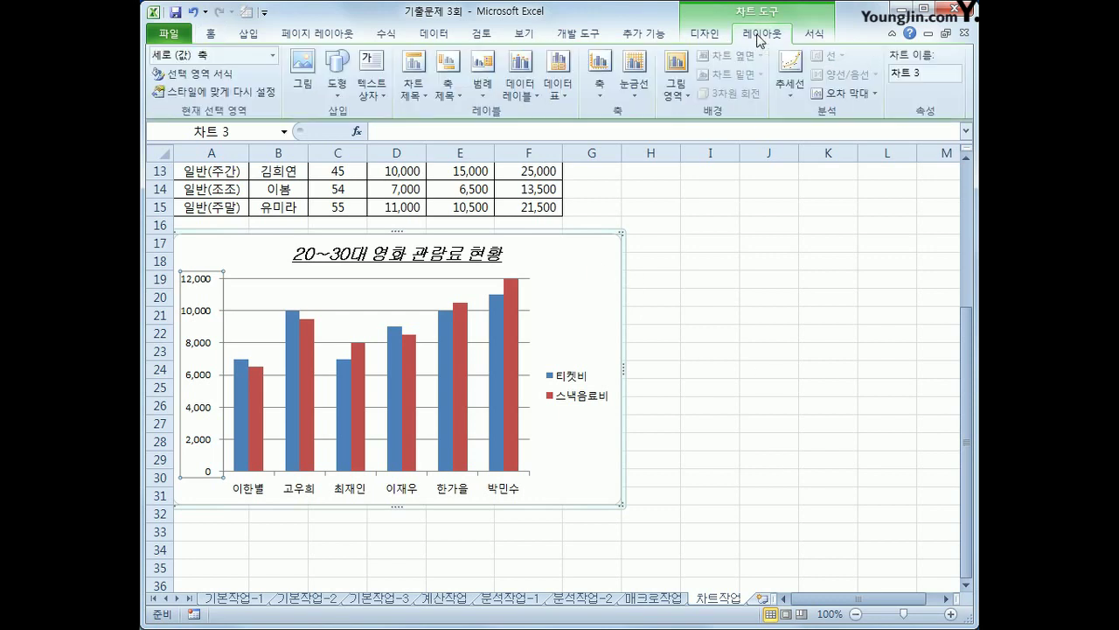
click(569, 102)
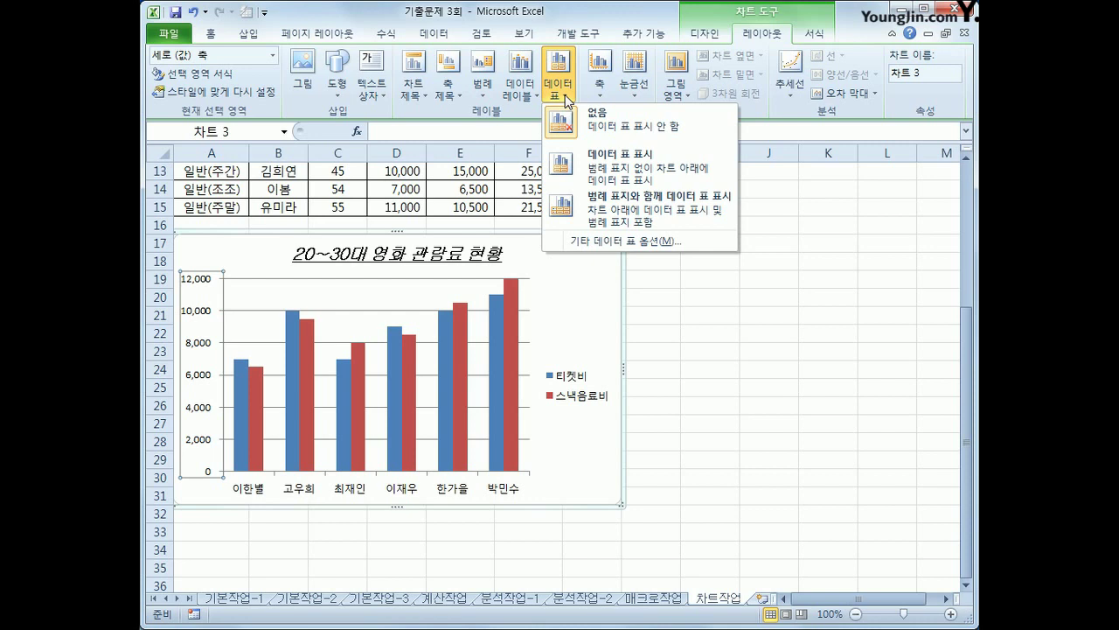
click(601, 165)
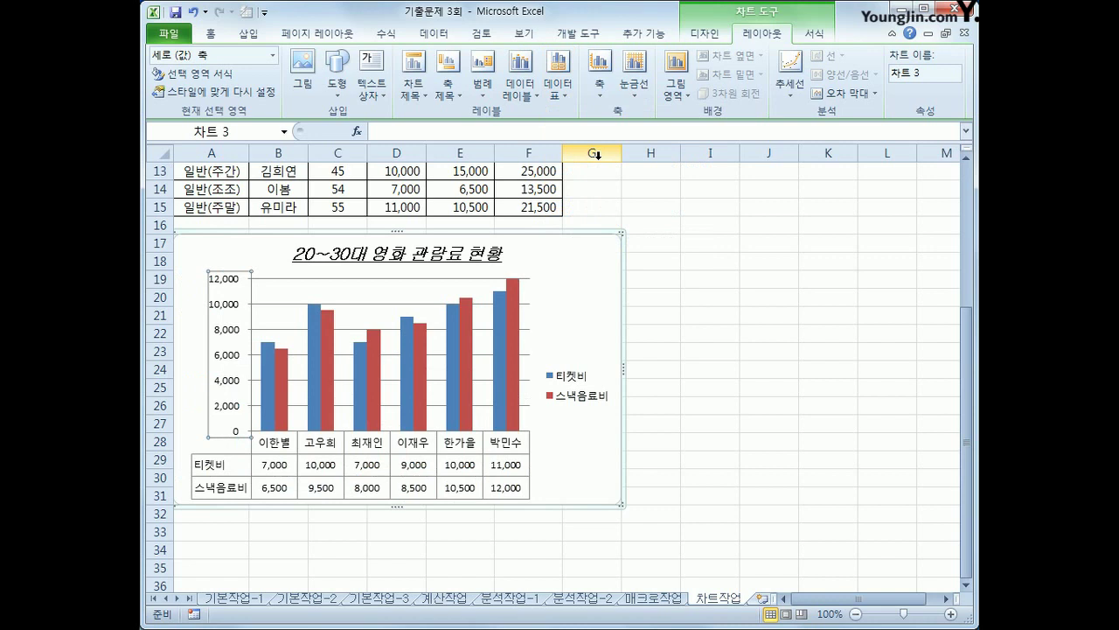
- Give the chart area a 2 pt border with rounded corners and deselect the chart
click(574, 259)
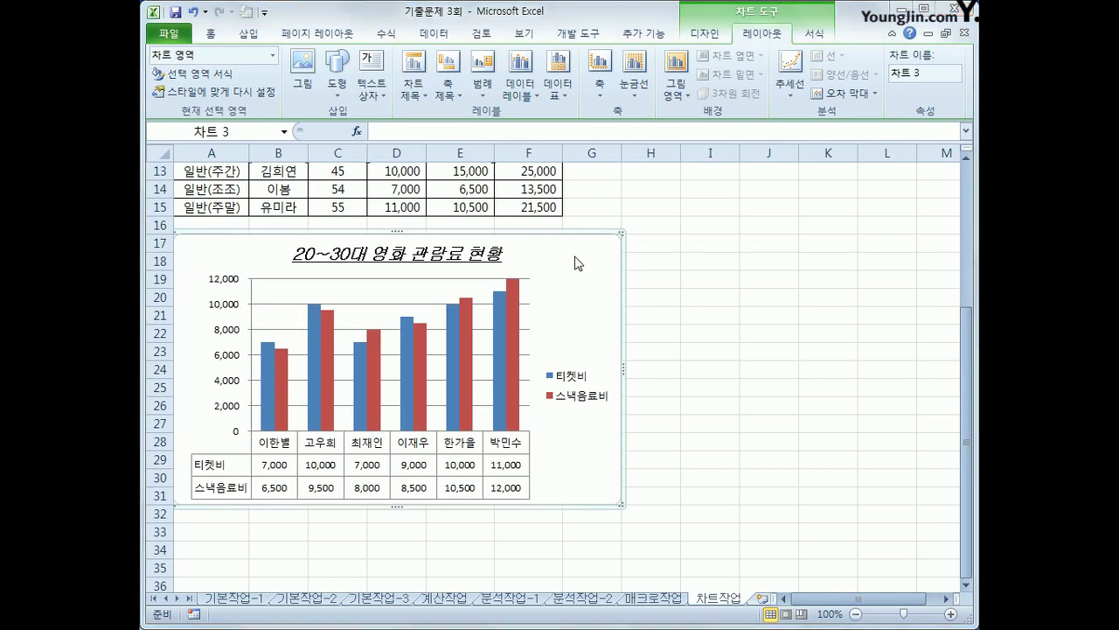
double_click(575, 259)
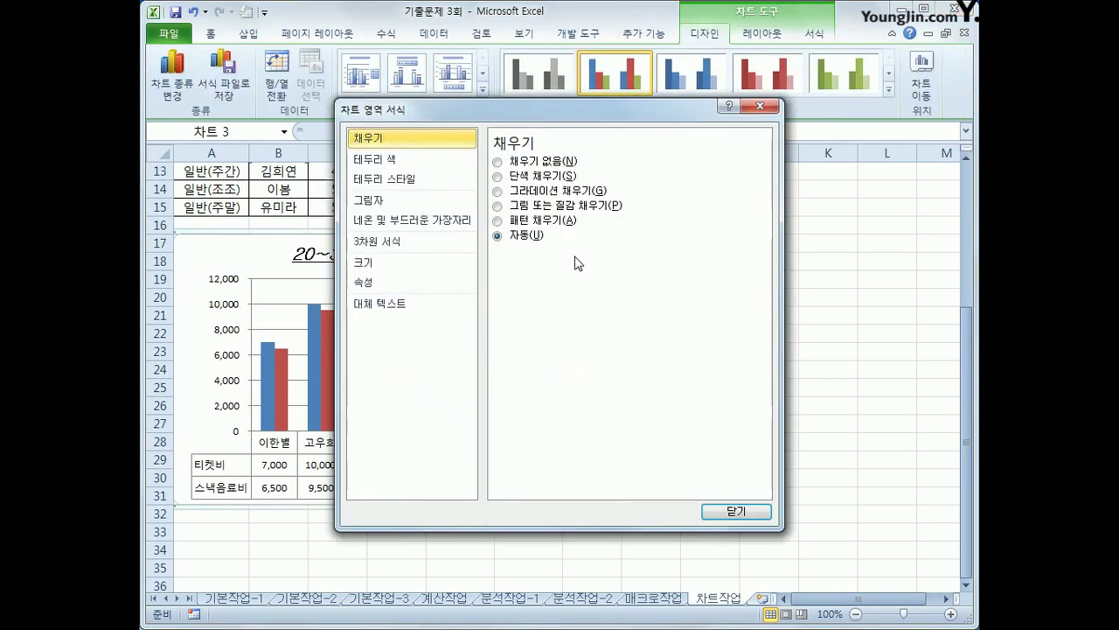
click(421, 186)
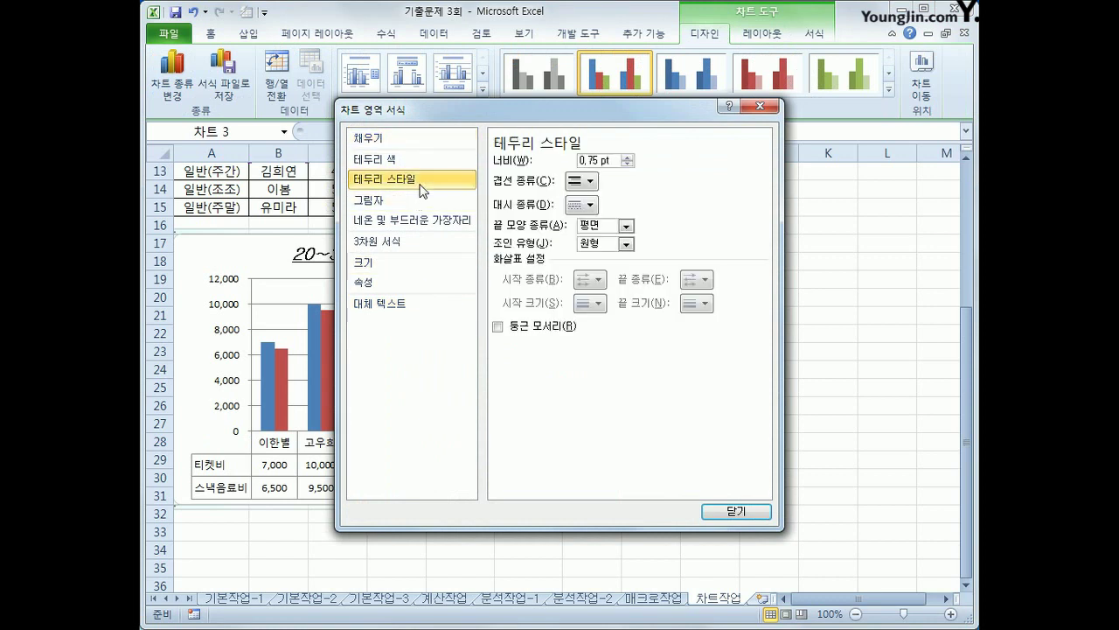
click(626, 158)
click(626, 159)
click(627, 158)
click(626, 158)
click(626, 158)
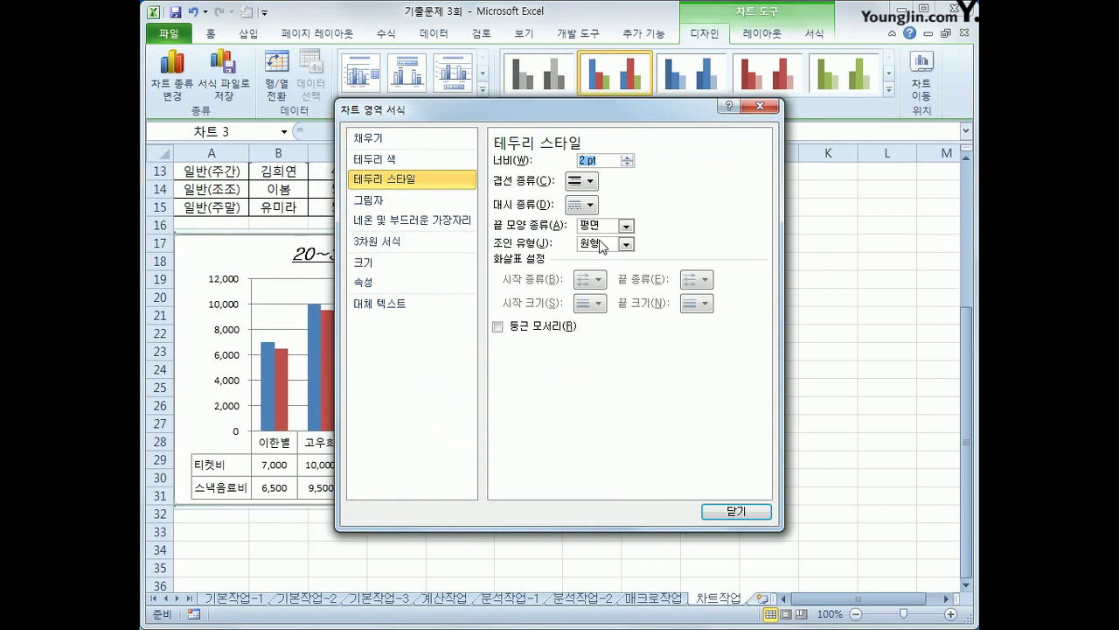
click(540, 329)
click(737, 512)
click(779, 497)
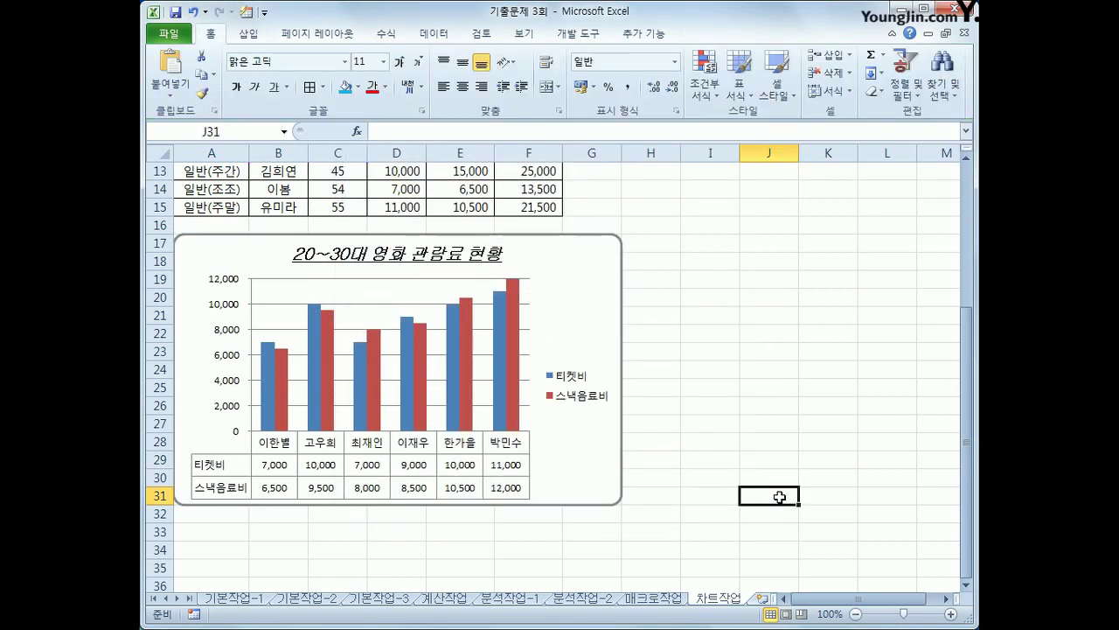